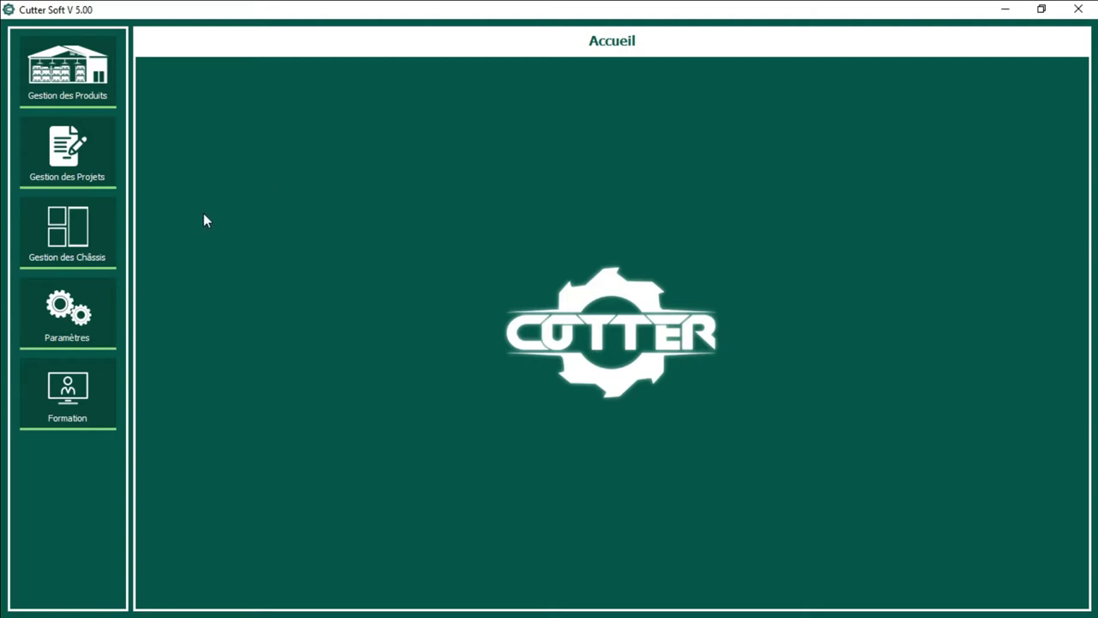
Step: Open the project list (Gestion des Projets) and look over its date range and text search fields
left_click(93, 150)
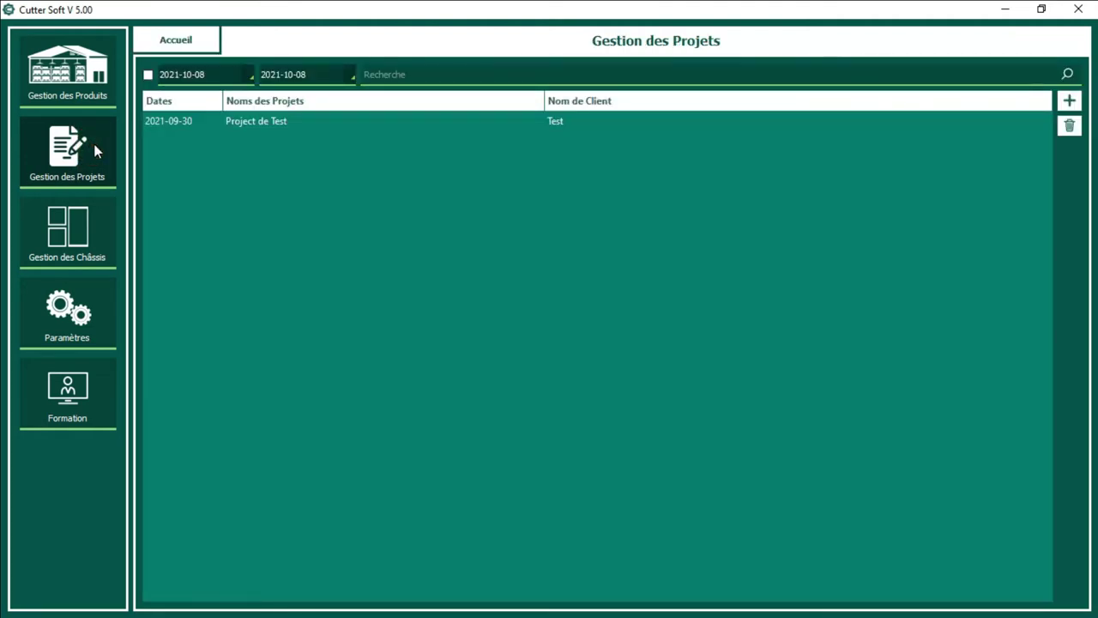
left_click(249, 75)
left_click(249, 78)
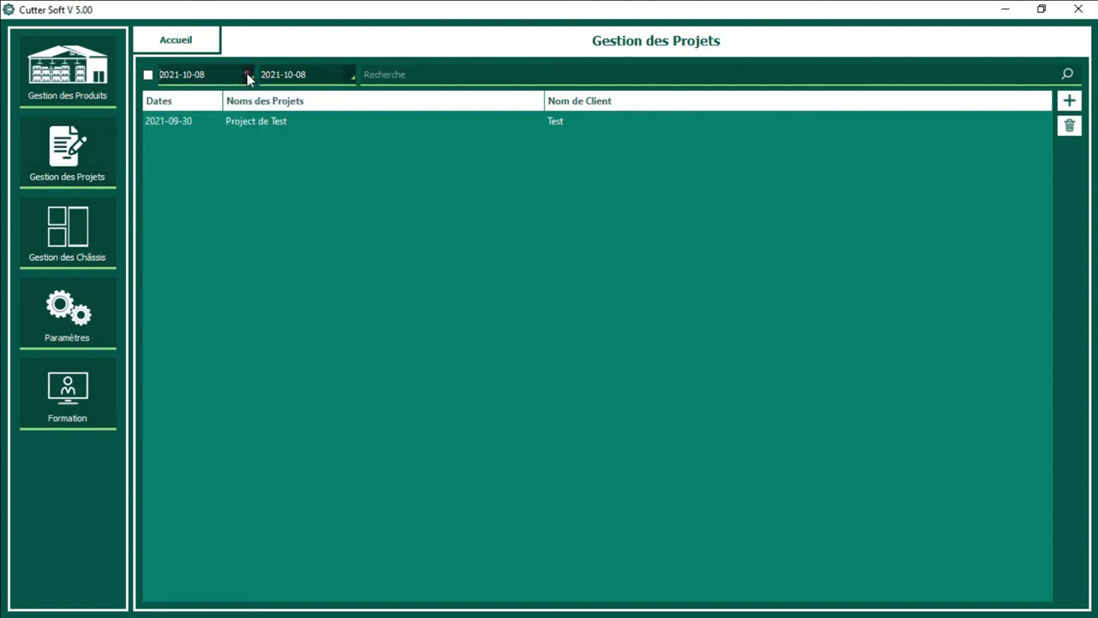
left_click(352, 74)
left_click(357, 70)
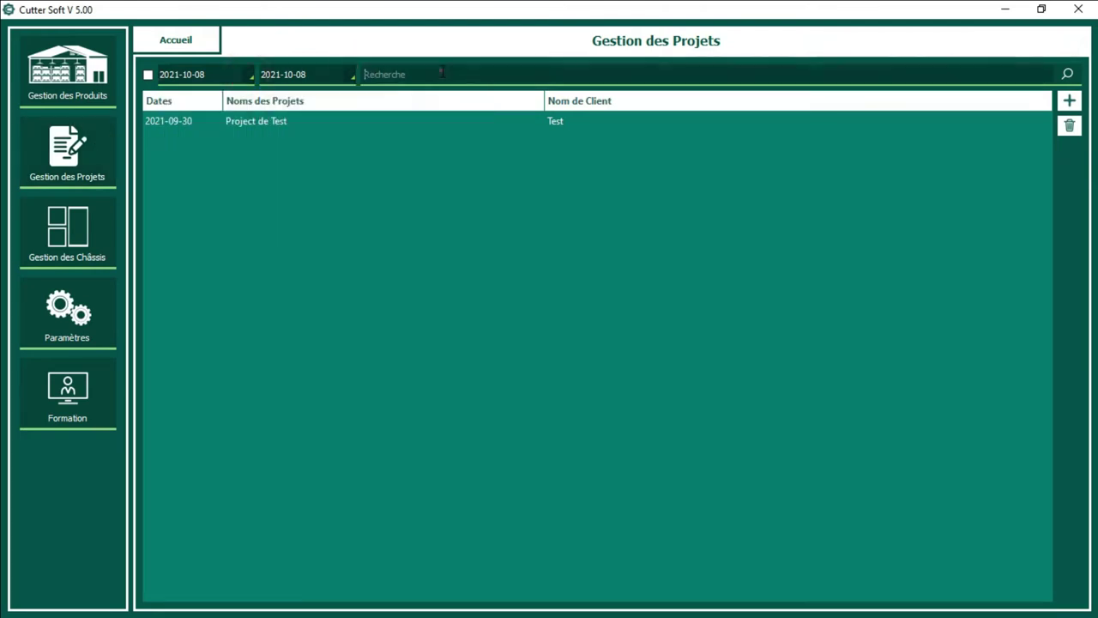
left_click(378, 159)
left_click(476, 379)
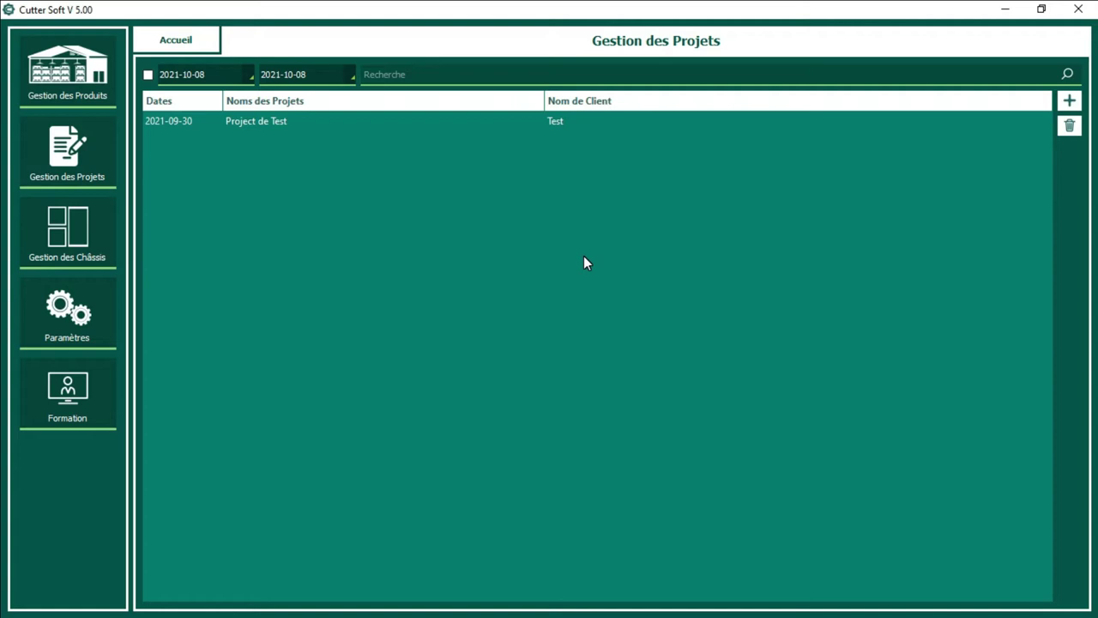
Step: Set the project list's date range to run from 2021-10-08 to 2021-10-30
left_click(251, 76)
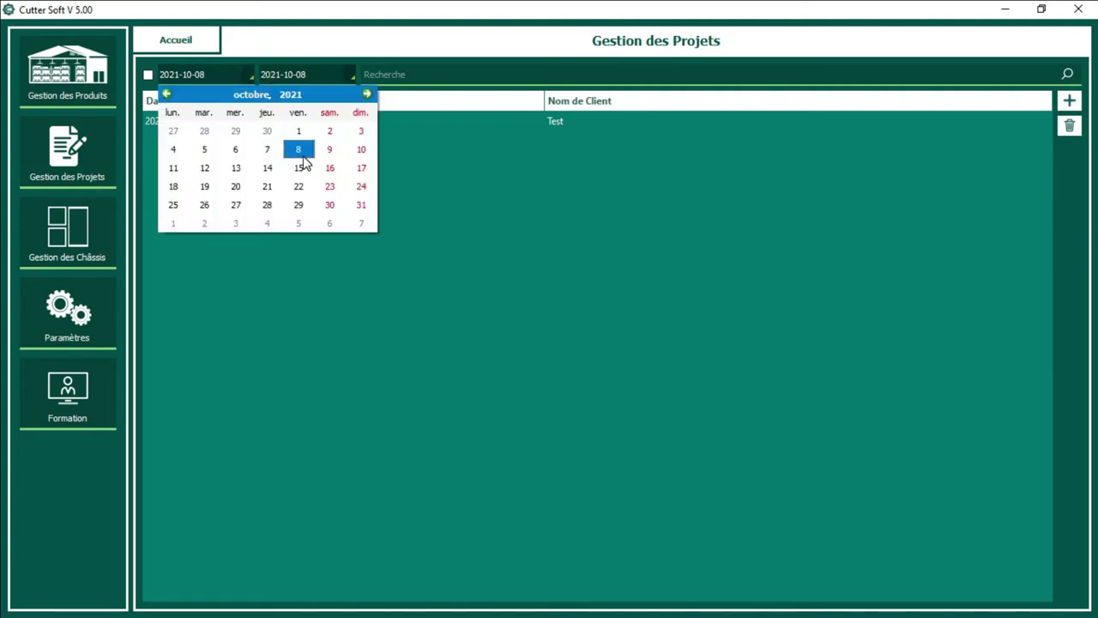
left_click(297, 150)
left_click(353, 78)
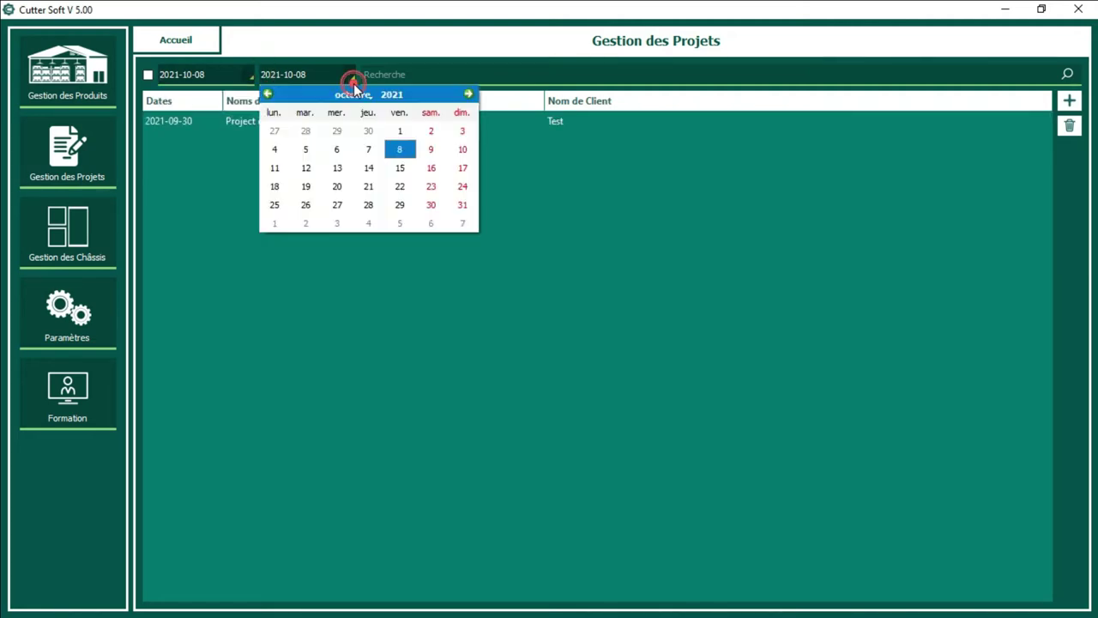
left_click(432, 206)
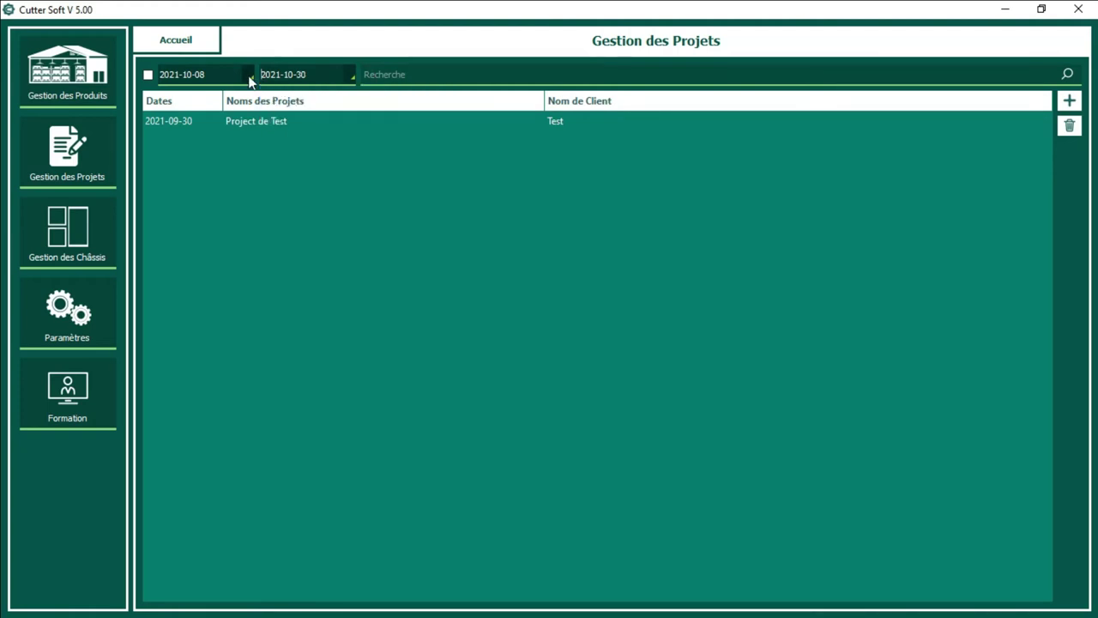
Step: Switch the project list's date filter on and back off, leaving the text search as the only criterion
left_click(148, 76)
left_click(147, 76)
left_click(417, 74)
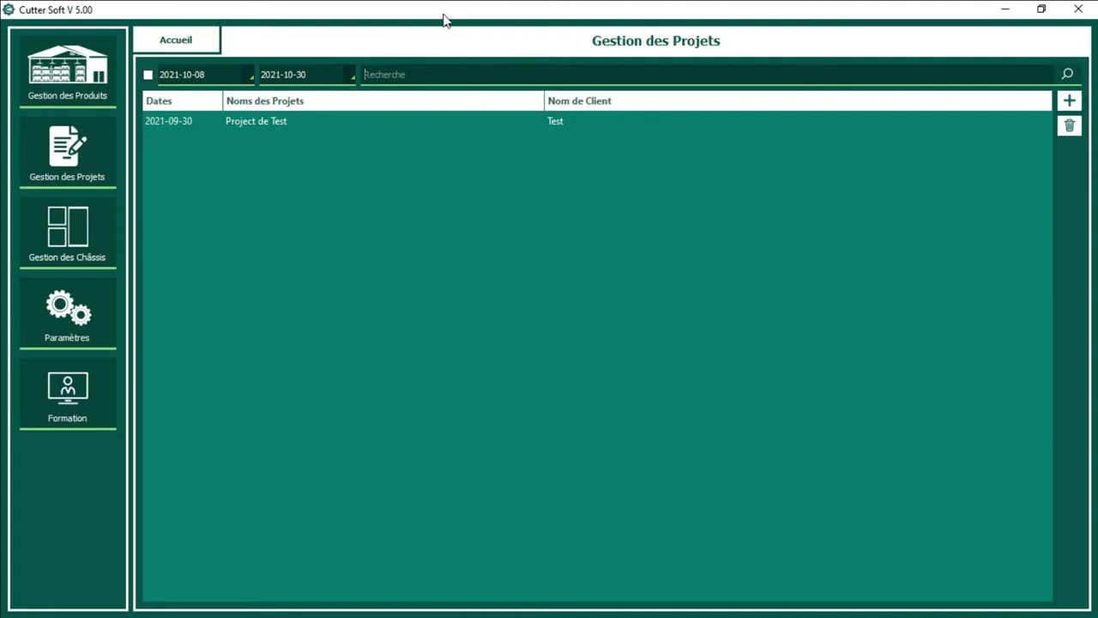
left_click(483, 75)
left_click(147, 75)
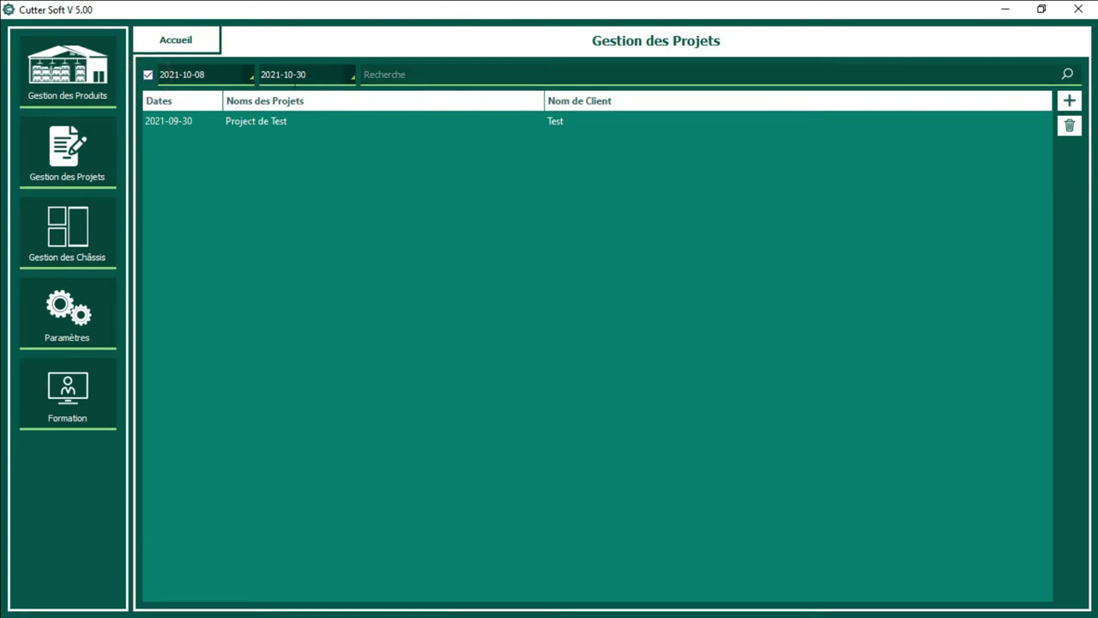
key("space")
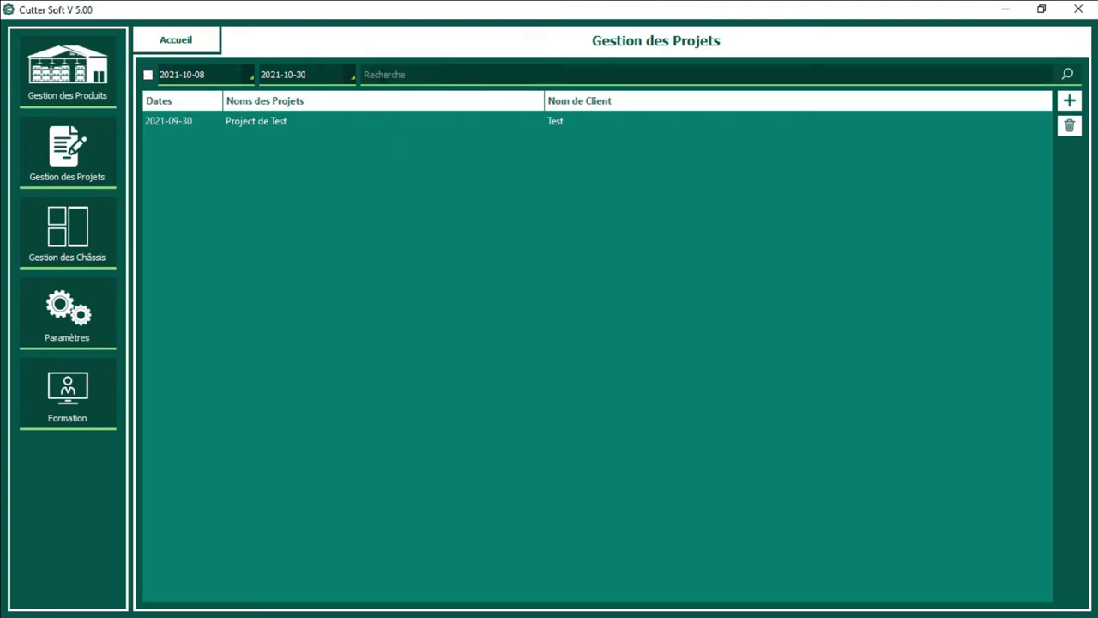
Step: Search the project list for "Project" without the date filter
left_click(431, 76)
type("Project")
left_click(1067, 74)
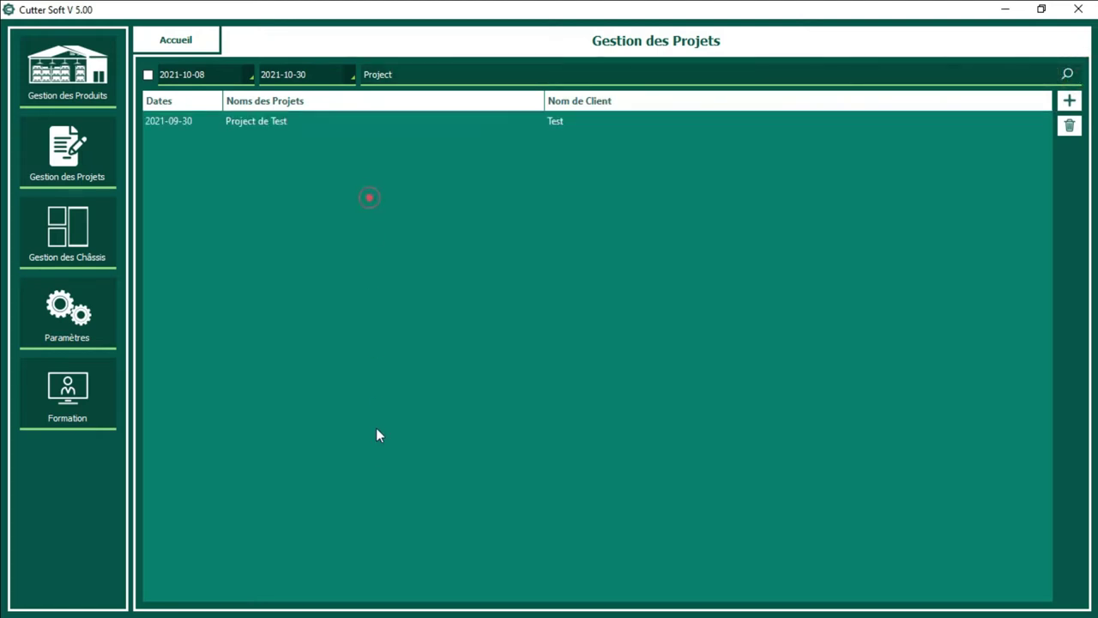
Step: Replace the project search term with "hh" and run the search
double_click(409, 72)
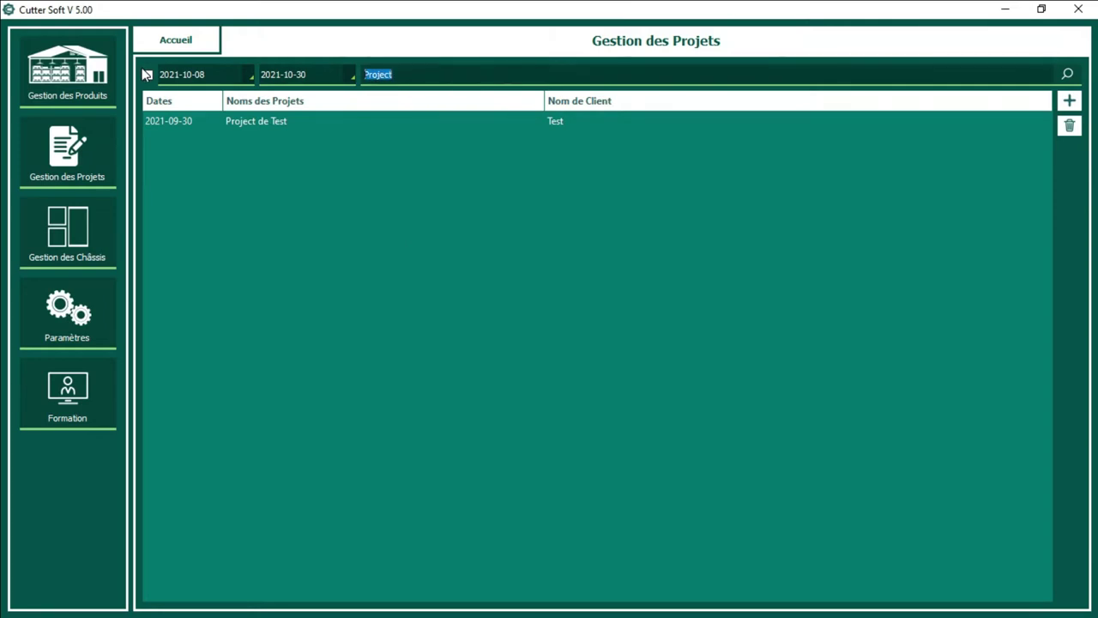
key("BackSpace")
type("hh")
left_click(1067, 75)
Step: Search the projects for "Projet", and search again with the term corrected to "Project"
double_click(369, 74)
key("BackSpace")
type("Projet")
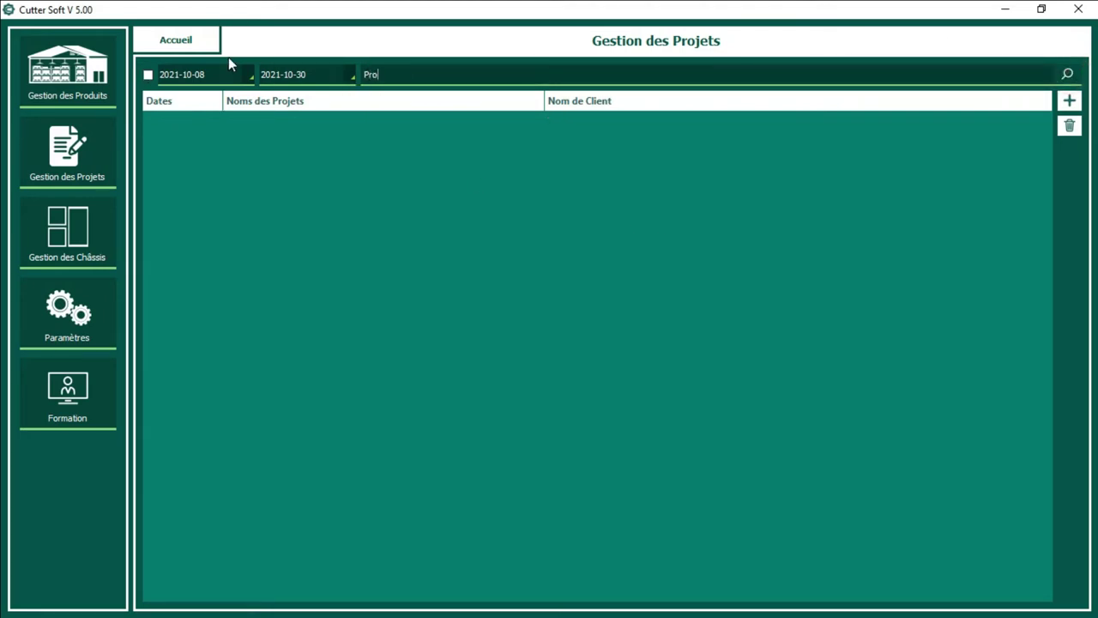
left_click(1067, 74)
left_click(858, 76)
key("BackSpace")
type("ct")
left_click(1067, 75)
left_click(144, 182)
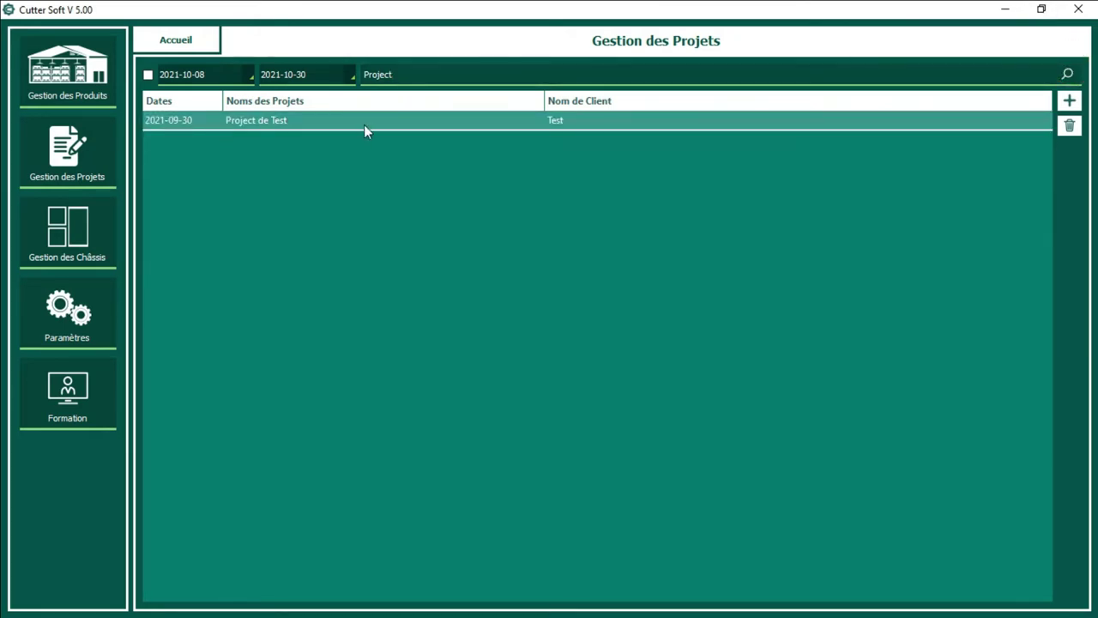
left_click(419, 72)
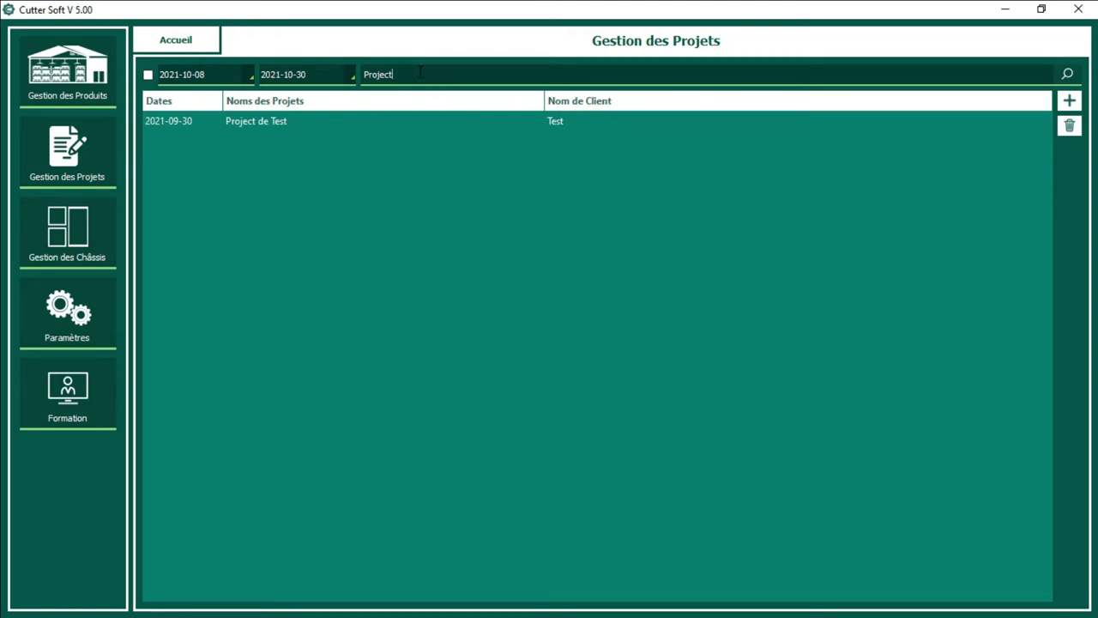
Step: Open the frame library (Gestion des Châssis) and search it for references containing "COU"
left_click(79, 236)
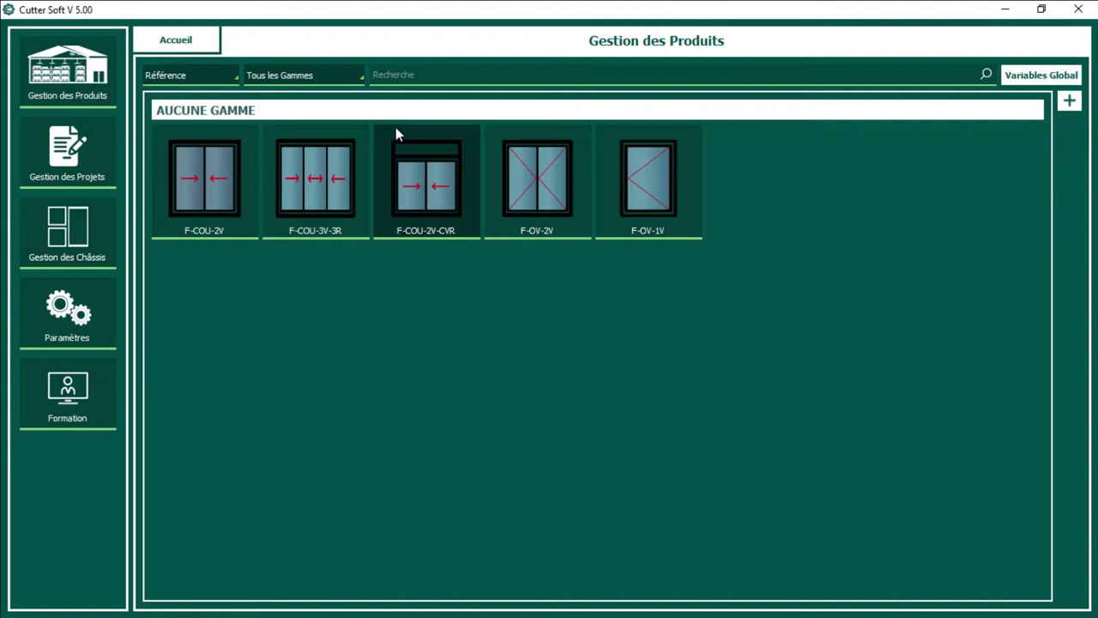
left_click(435, 77)
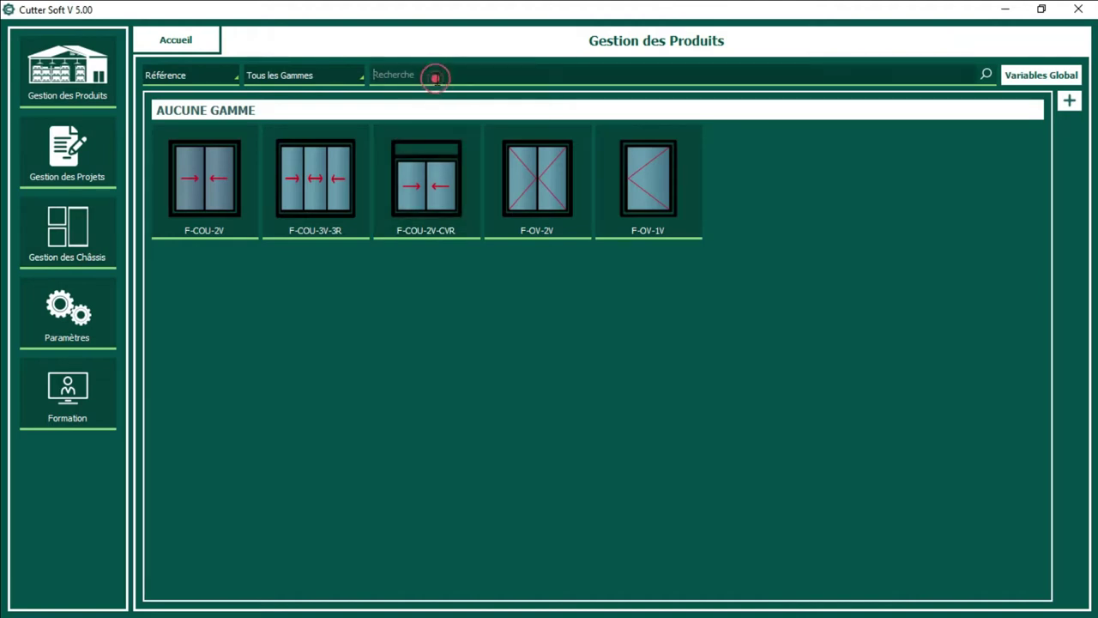
type("COU")
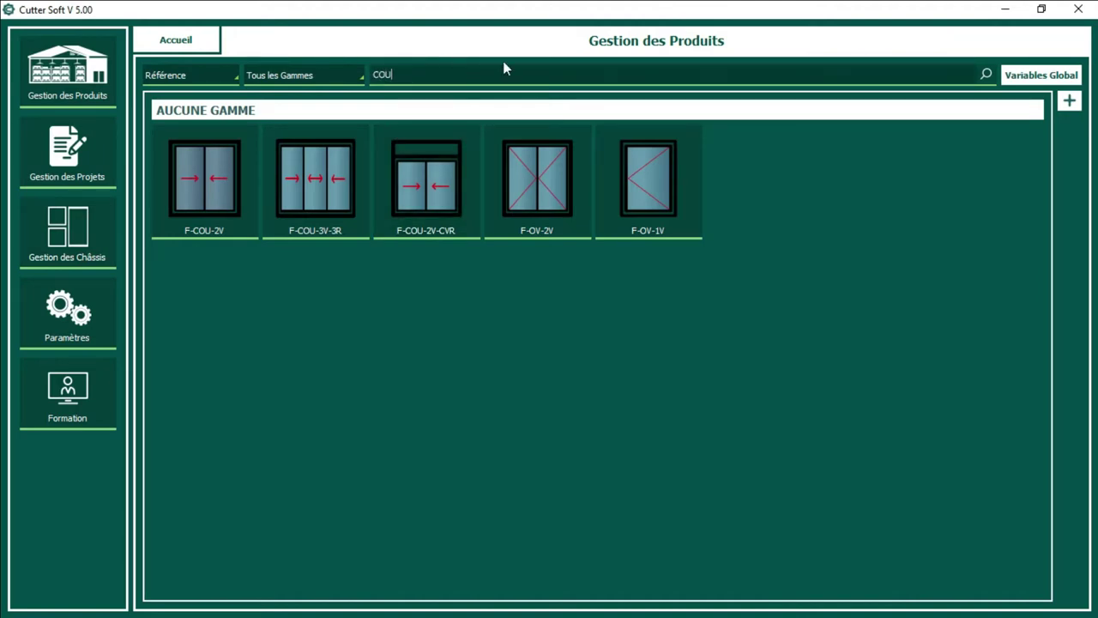
left_click(986, 75)
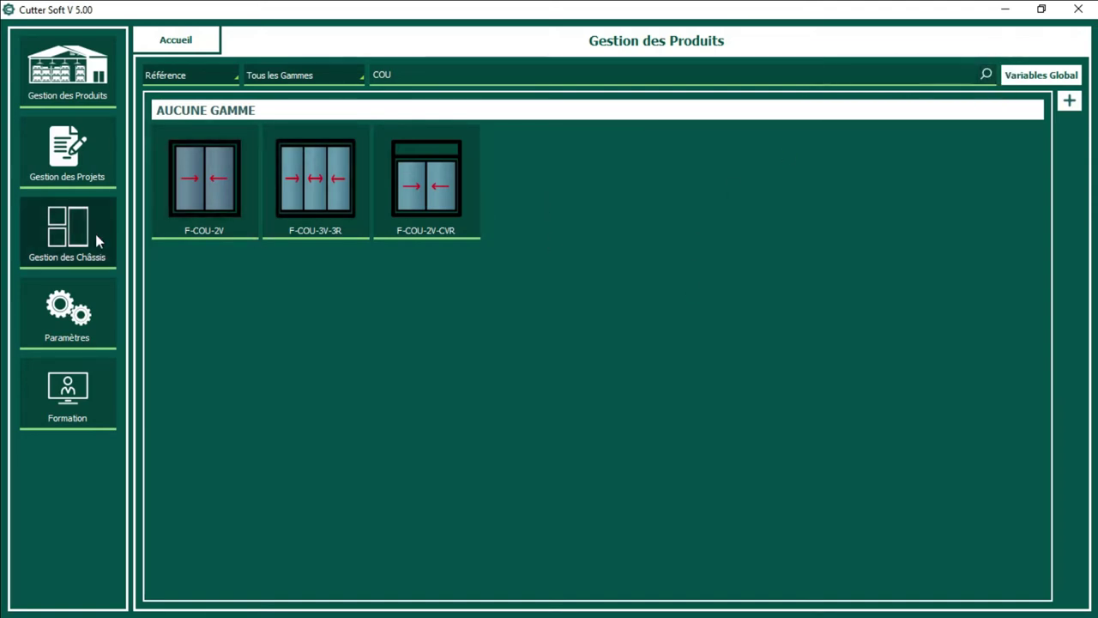
Step: Examine the search fields of the product, frame and project sections in turn, ending at the project list
left_click(83, 132)
left_click(85, 91)
left_click(393, 76)
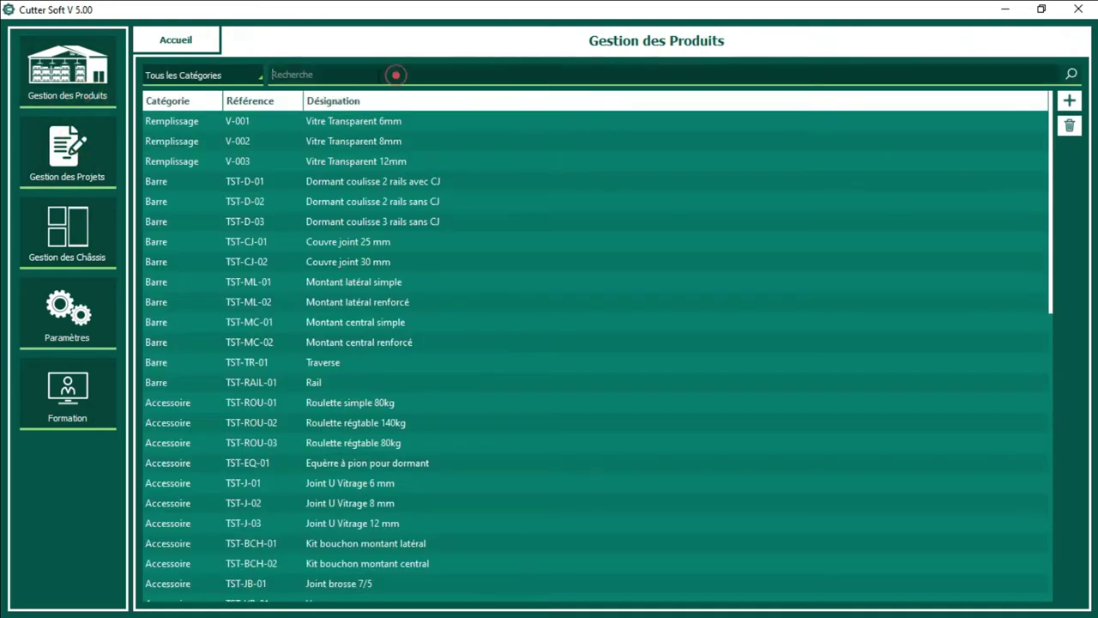
left_click(73, 213)
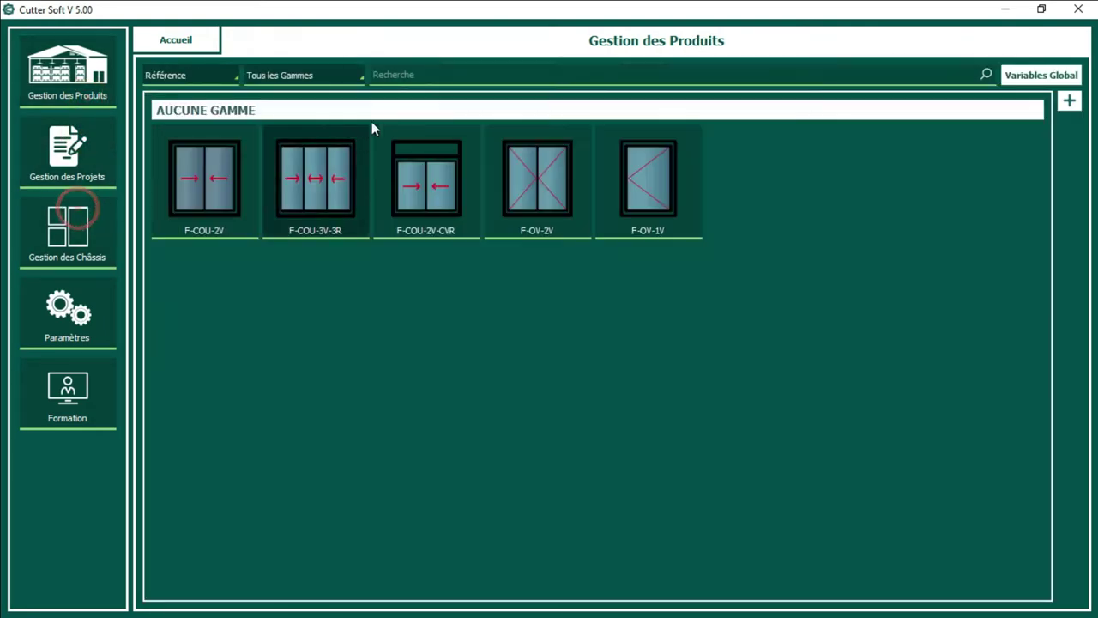
left_click(103, 141)
left_click(431, 73)
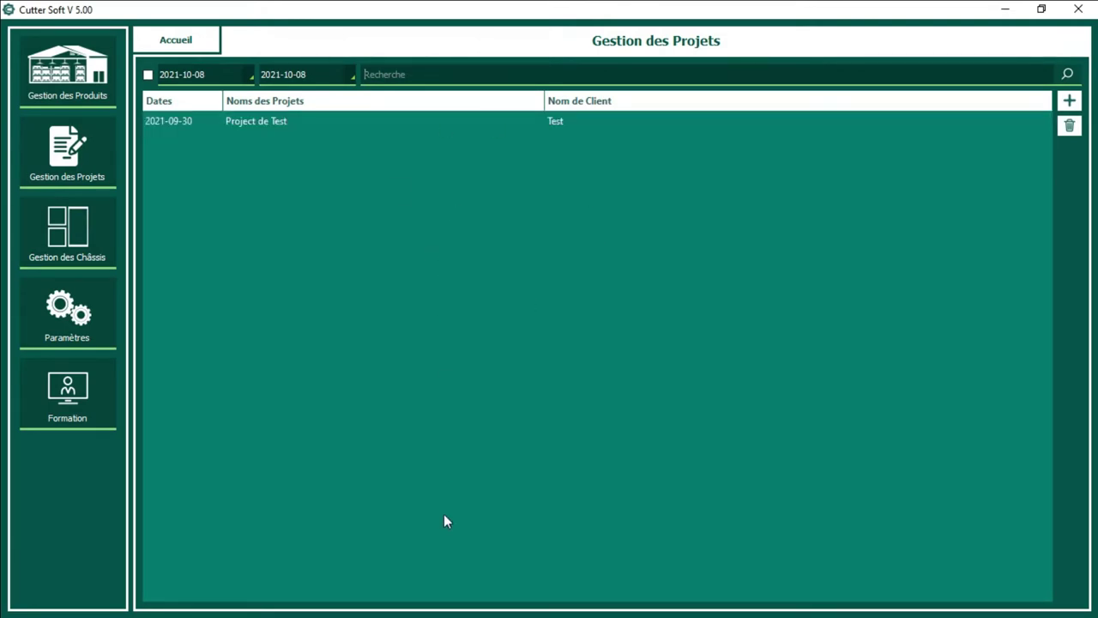
left_click(371, 125)
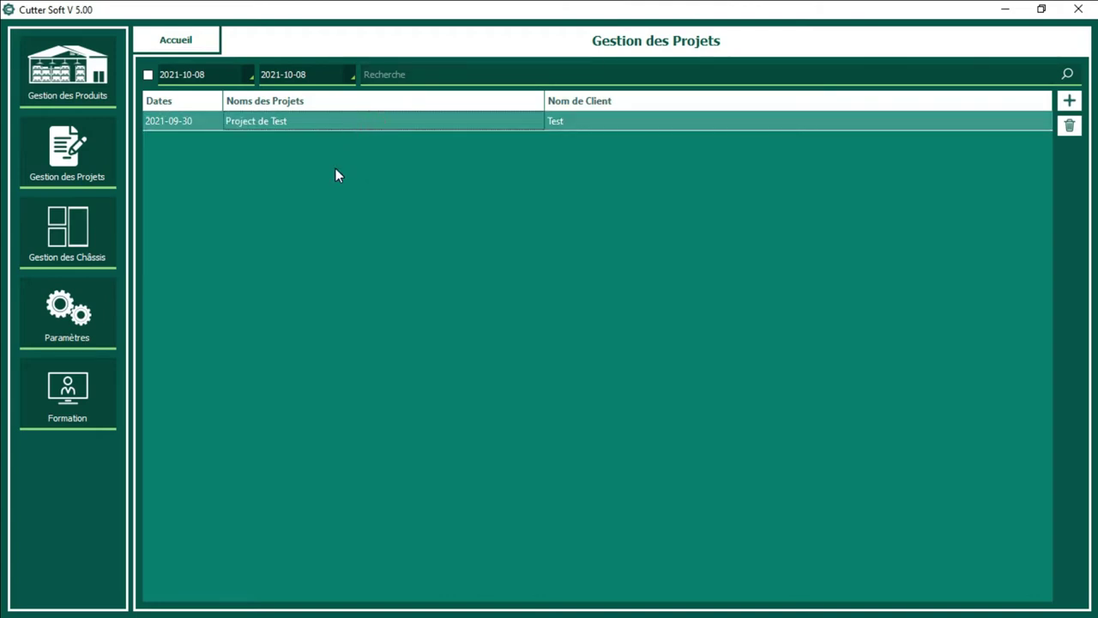
left_click(156, 102)
Step: Look over the Paramètres section and the product list, and return to the project list
left_click(106, 315)
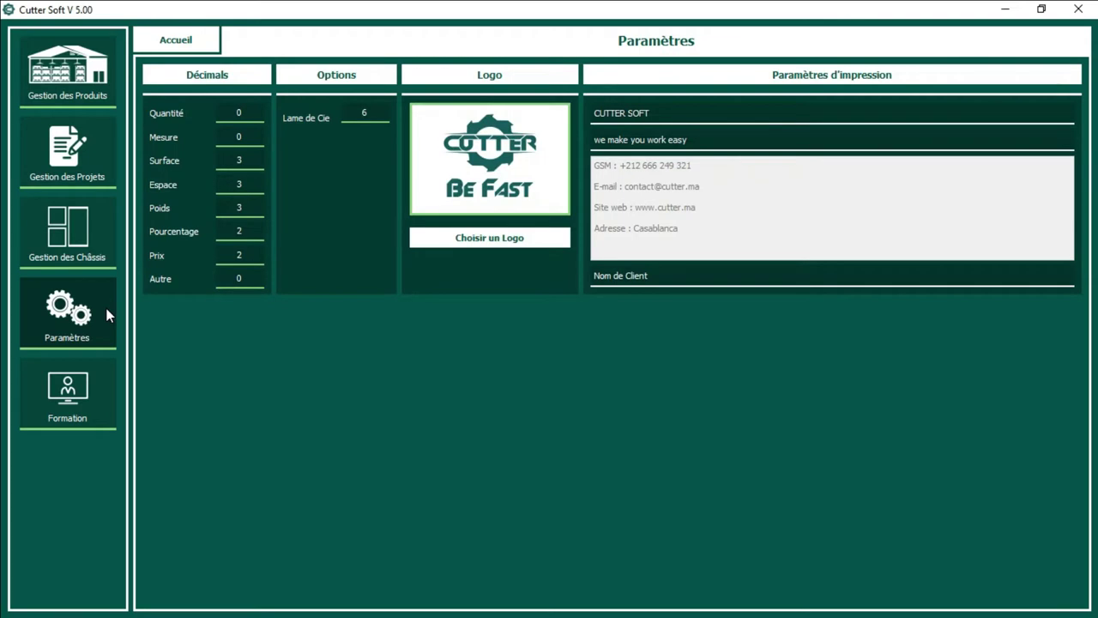
left_click(655, 267)
left_click(67, 73)
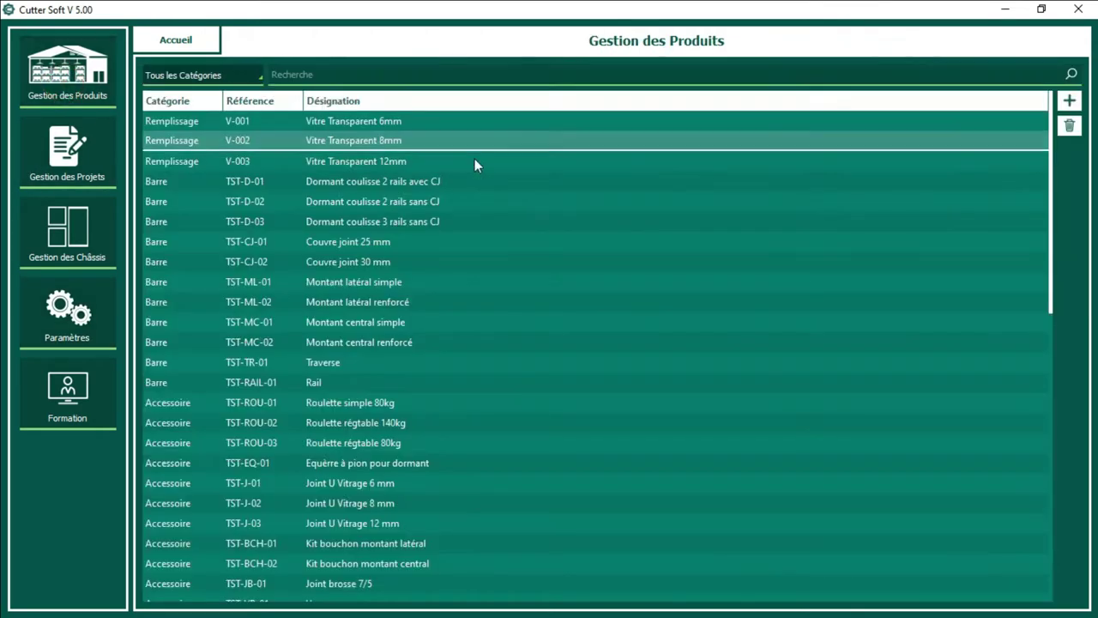
left_click(90, 163)
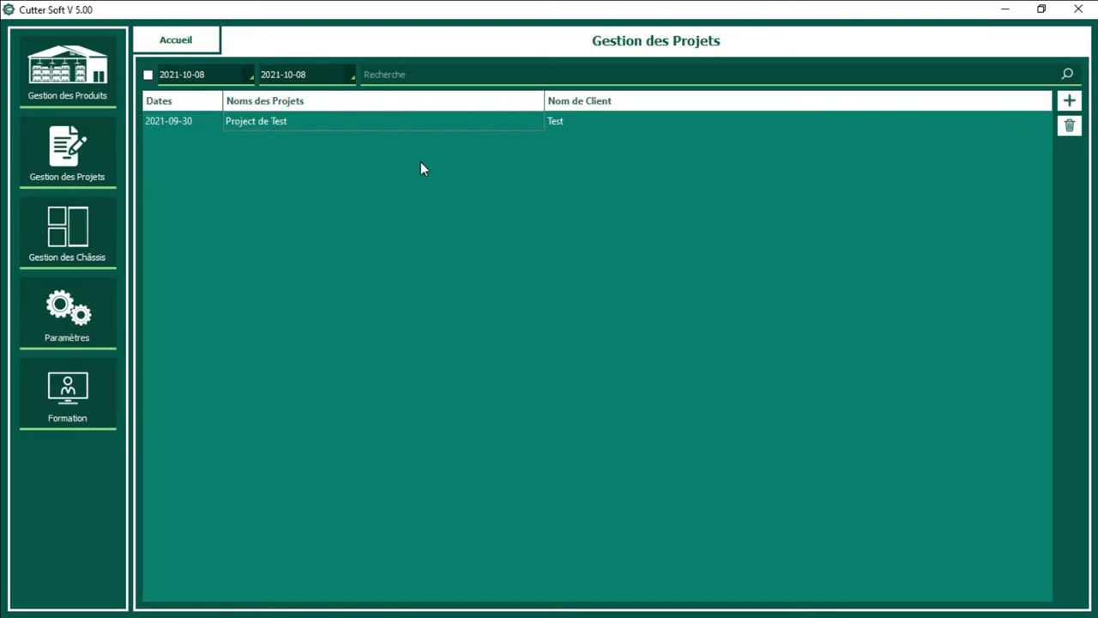
Step: Open Project de Test, examine its frame measures, cutting optimisation options and results pages, and close it without saving
double_click(416, 127)
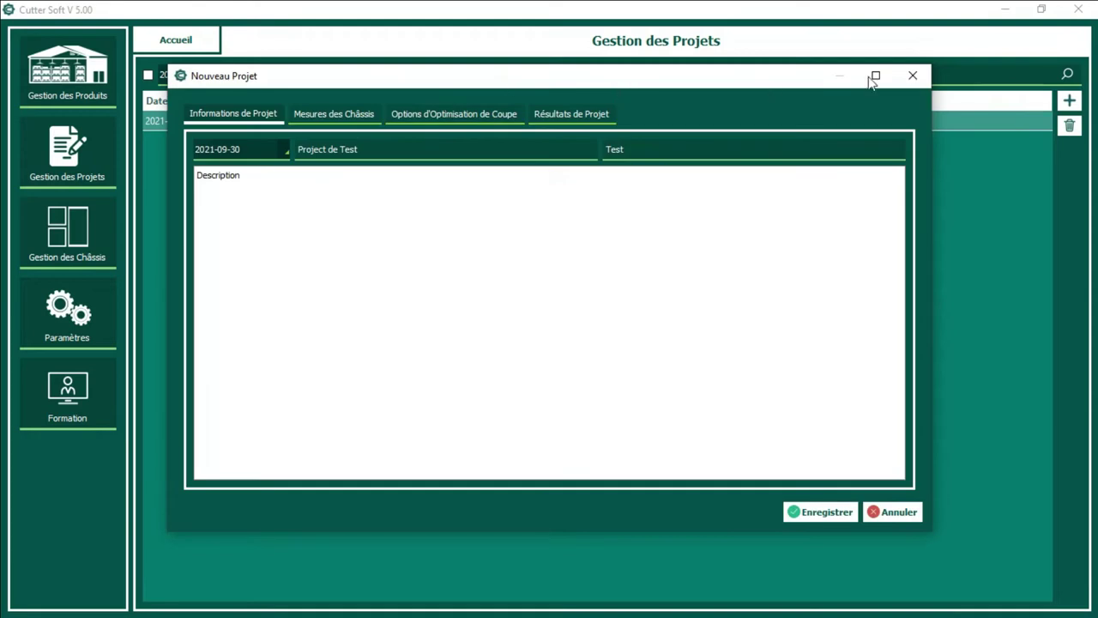
left_click(875, 76)
left_click(171, 45)
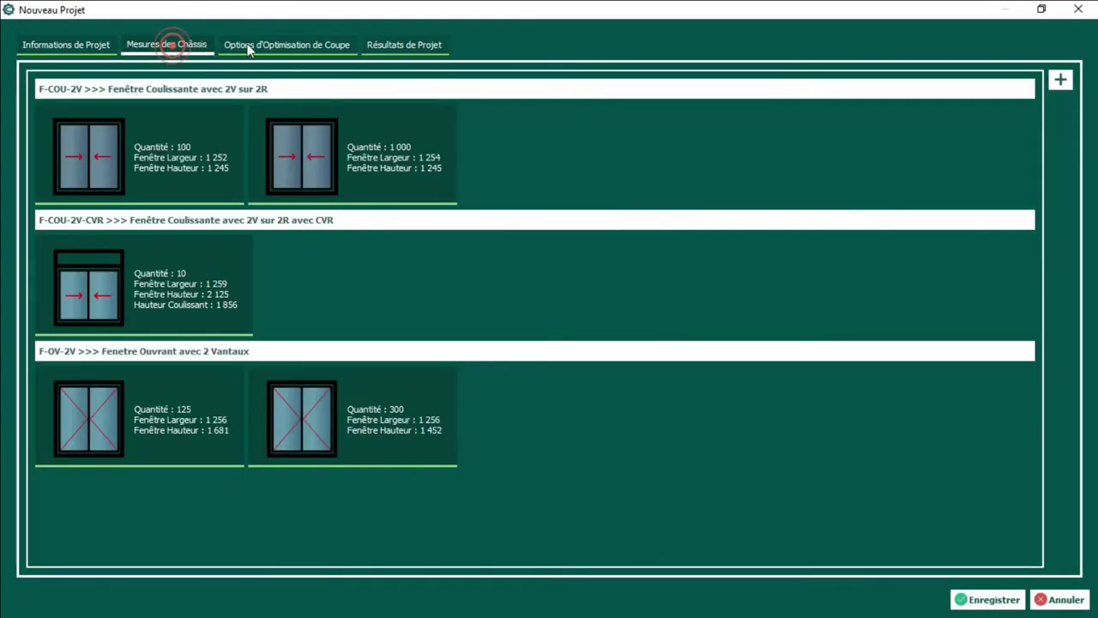
left_click(240, 45)
left_click(372, 44)
left_click(1077, 8)
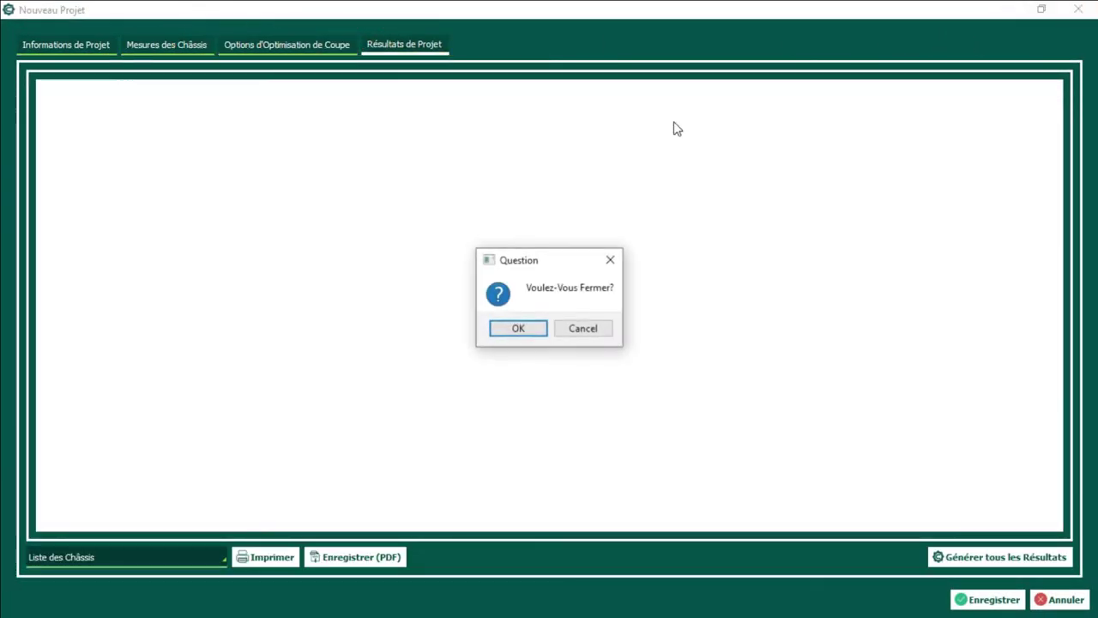
left_click(519, 329)
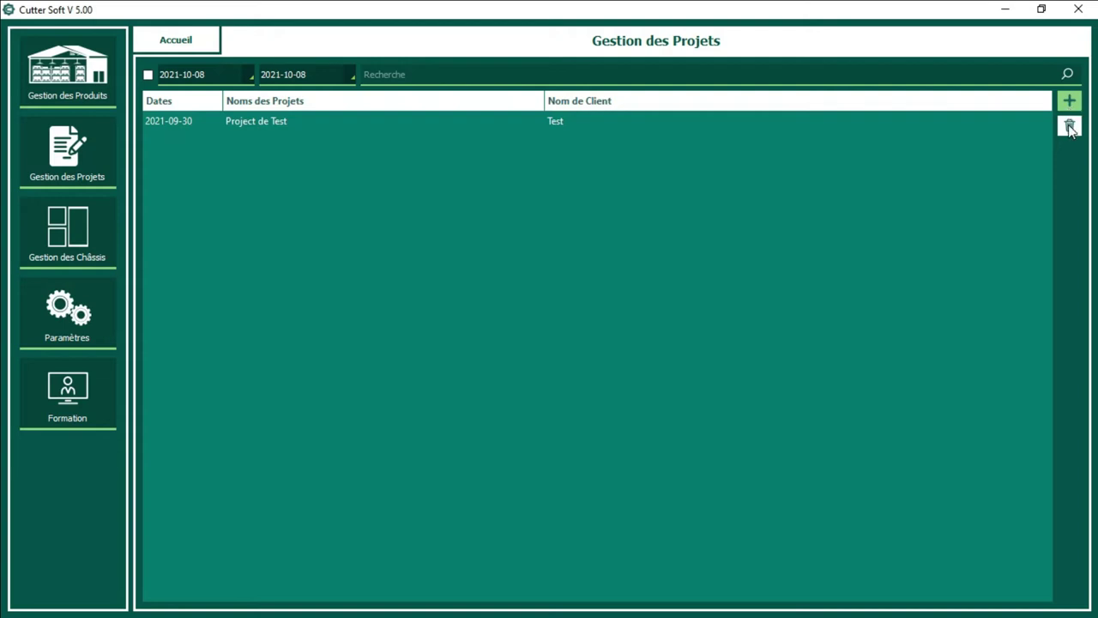
Step: Try to delete Project de Test from the project list
left_click(961, 120)
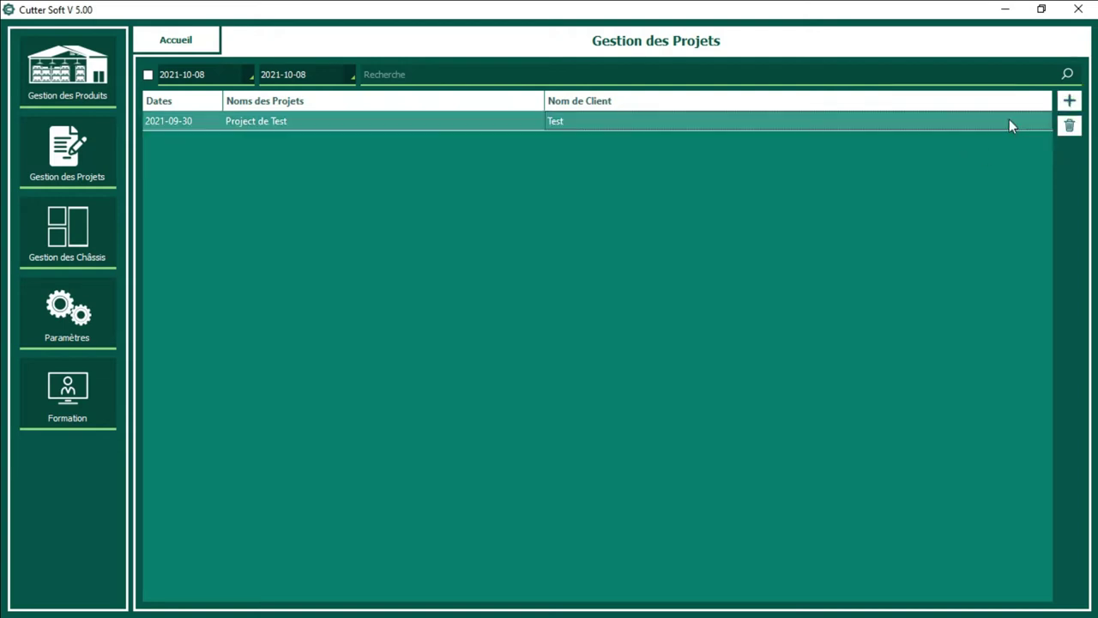
left_click(1065, 126)
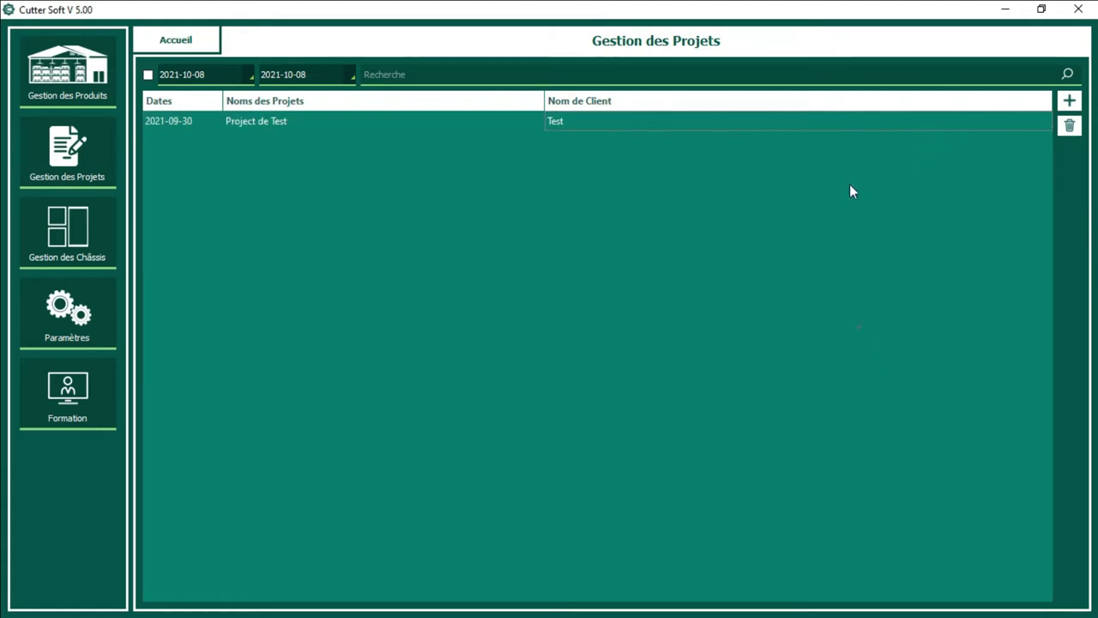
Step: Start a new project and maximise its window
left_click(1069, 103)
left_click(1068, 103)
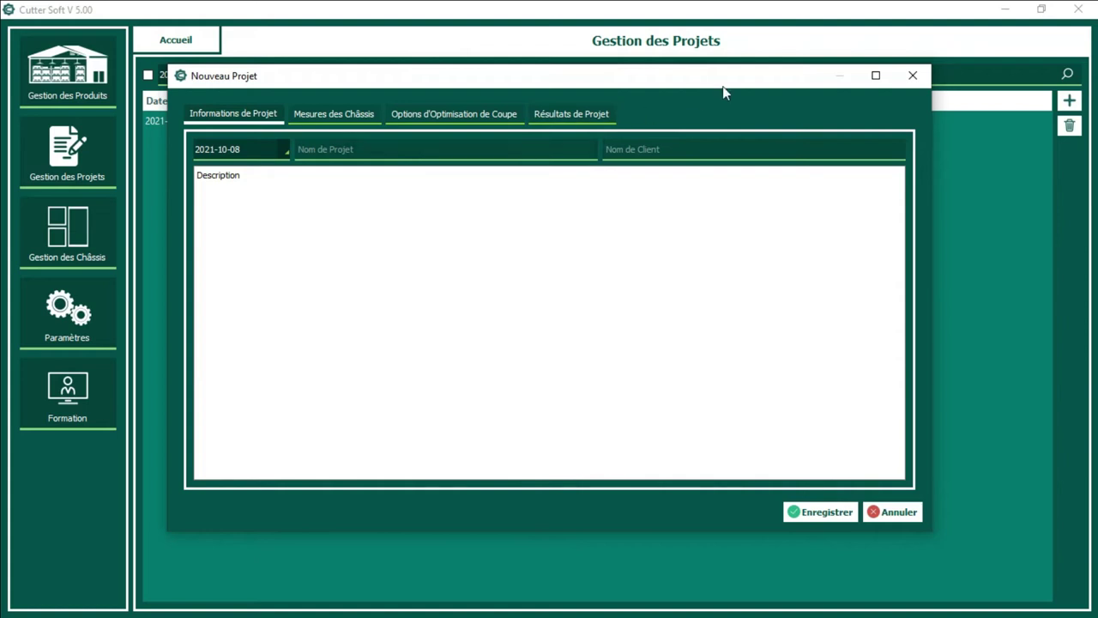
left_click(875, 75)
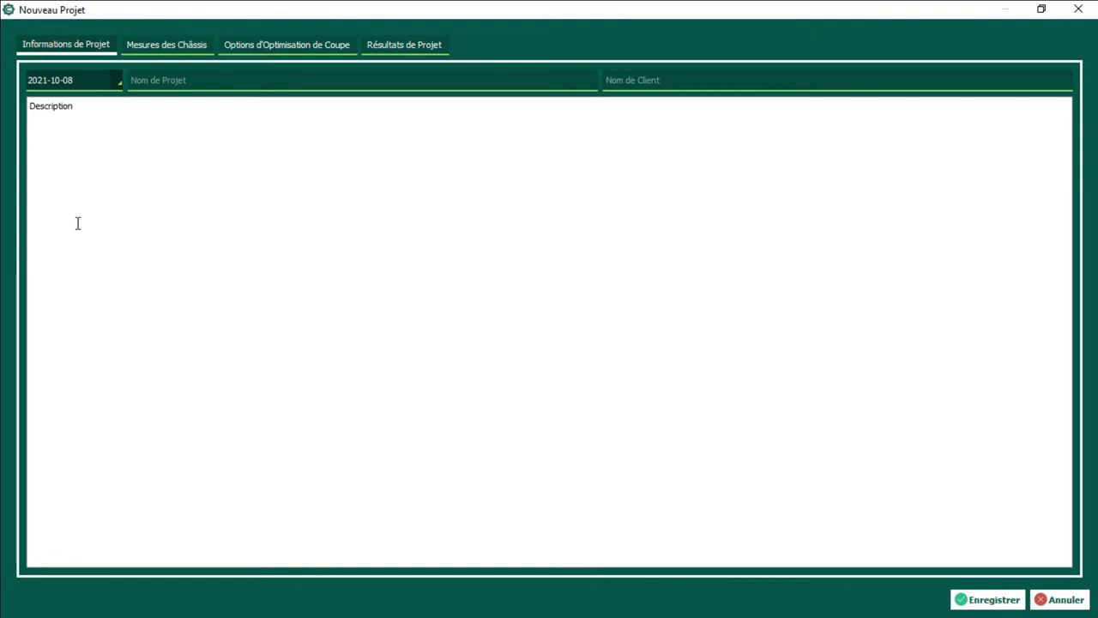
Step: Name the new project Projet de Test and enter the customer's name
left_click(113, 75)
left_click(131, 80)
left_click(702, 81)
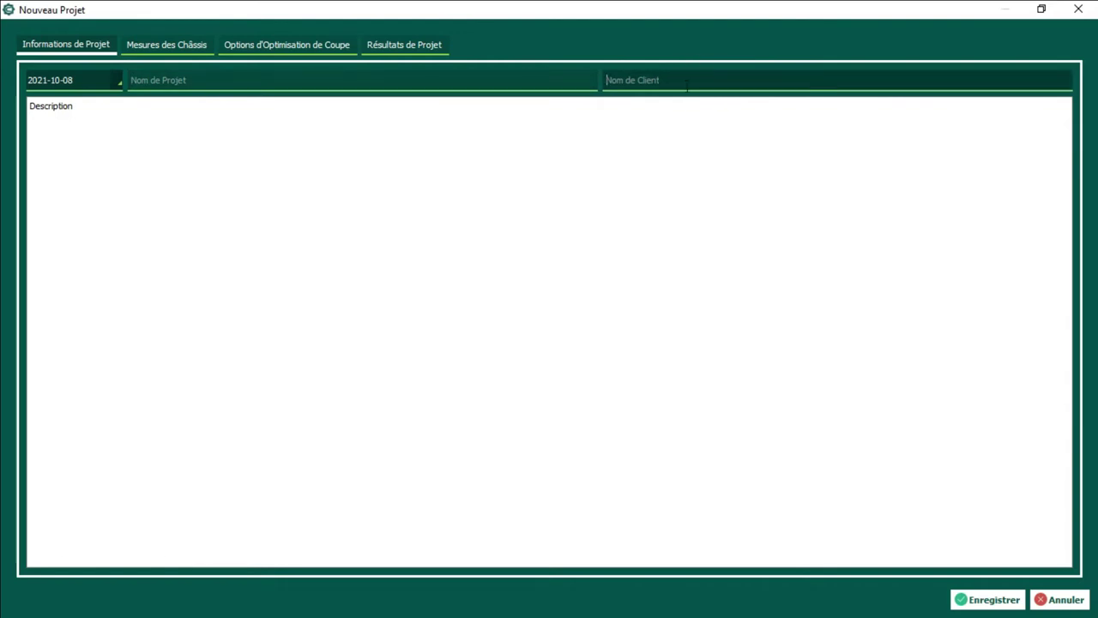
left_click(171, 156)
left_click(170, 125)
double_click(71, 109)
left_click(122, 143)
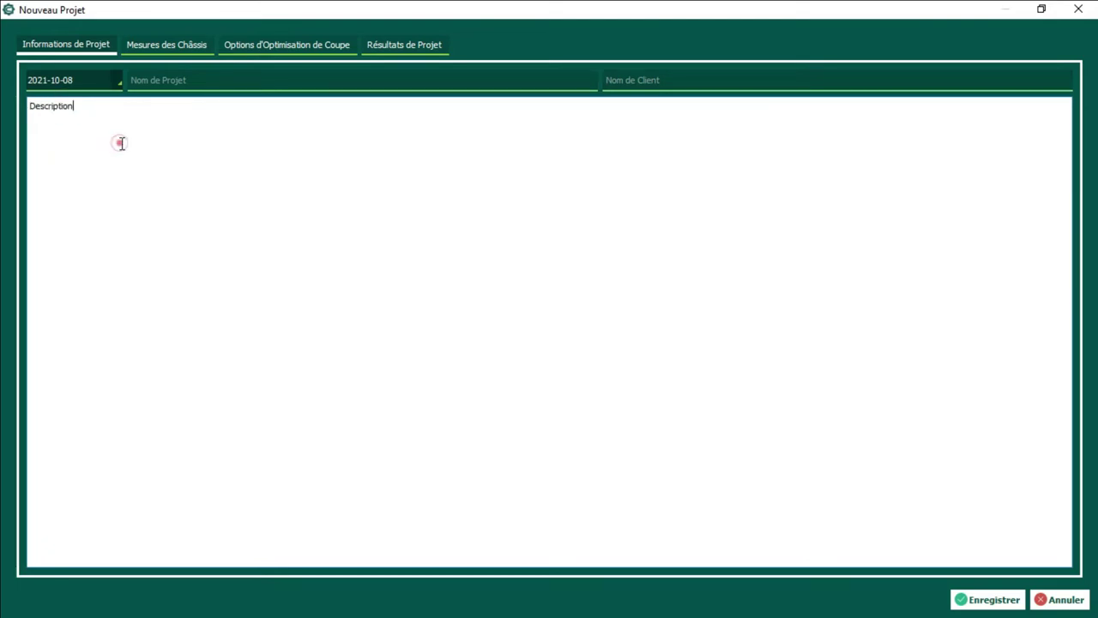
left_click(229, 78)
type("Projet de Test")
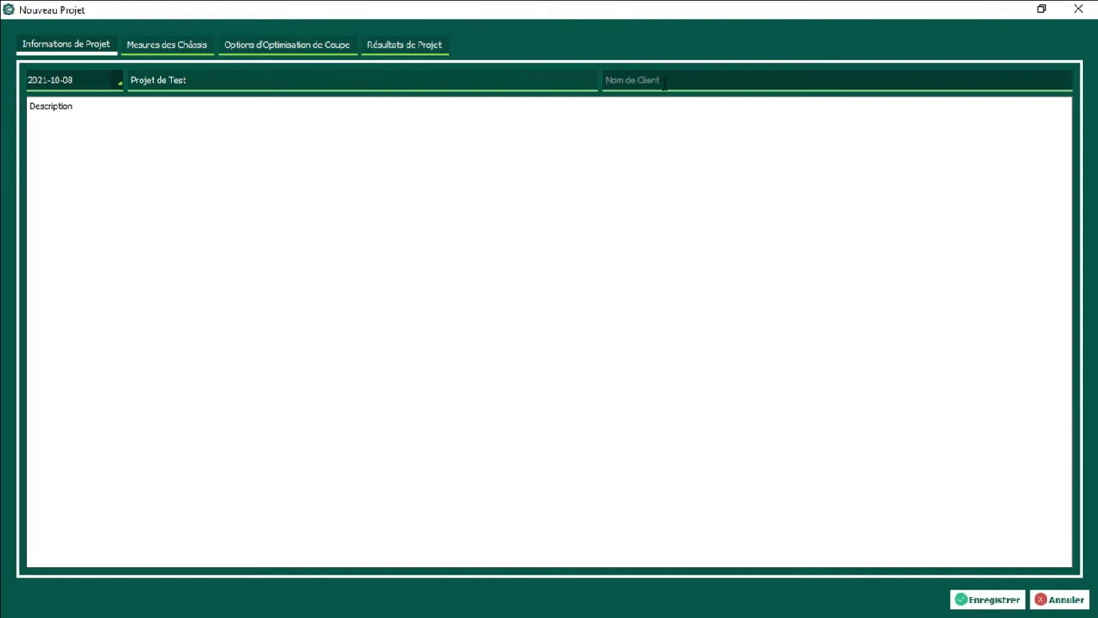
type("Rida")
Step: Look over the project information and Mesures des Châssis pages in turn, ending on the frame measures
left_click(186, 48)
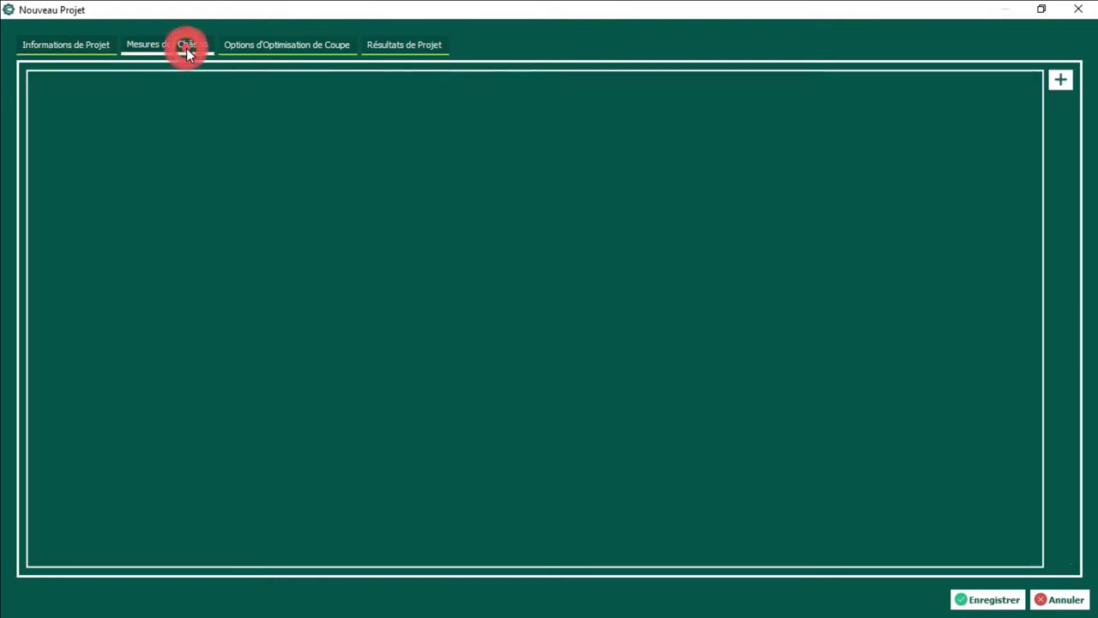
left_click(72, 45)
left_click(660, 274)
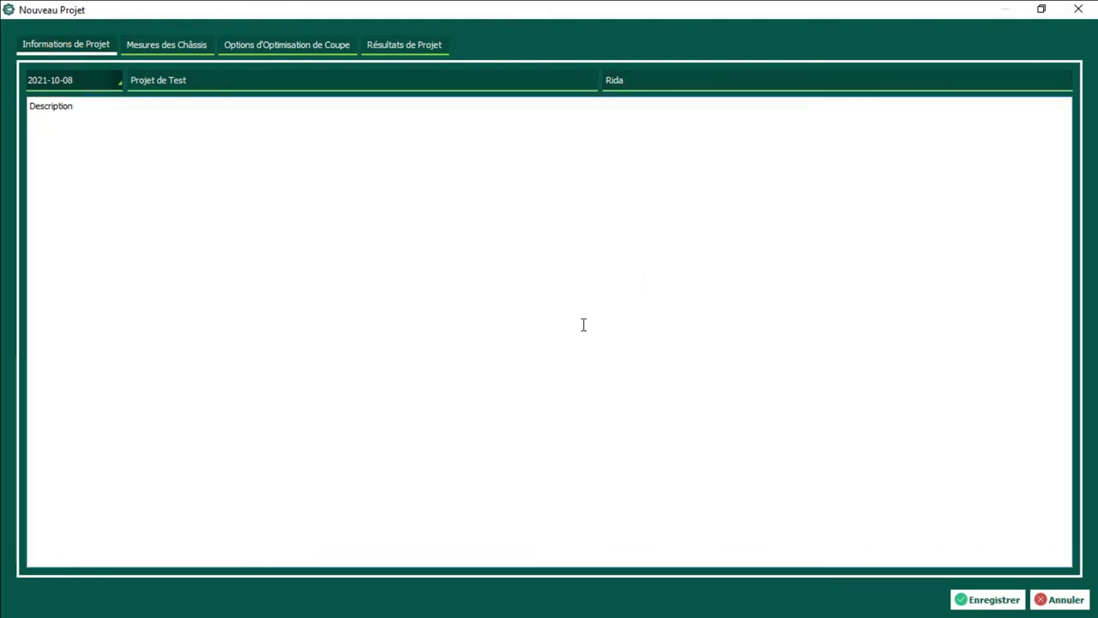
left_click(173, 41)
left_click(103, 44)
left_click(153, 45)
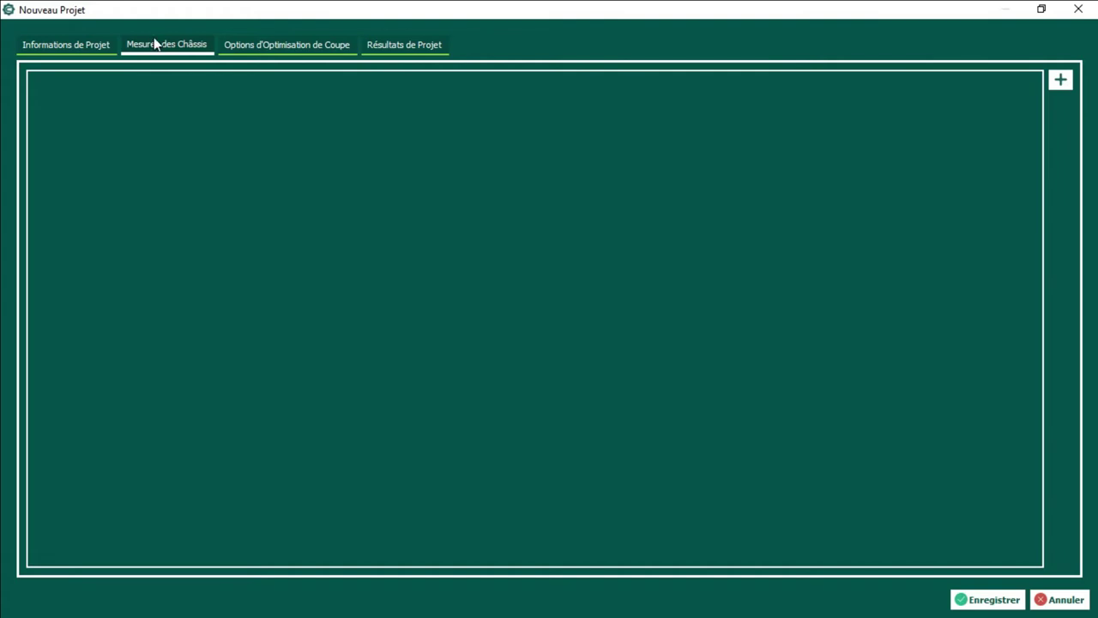
left_click(105, 45)
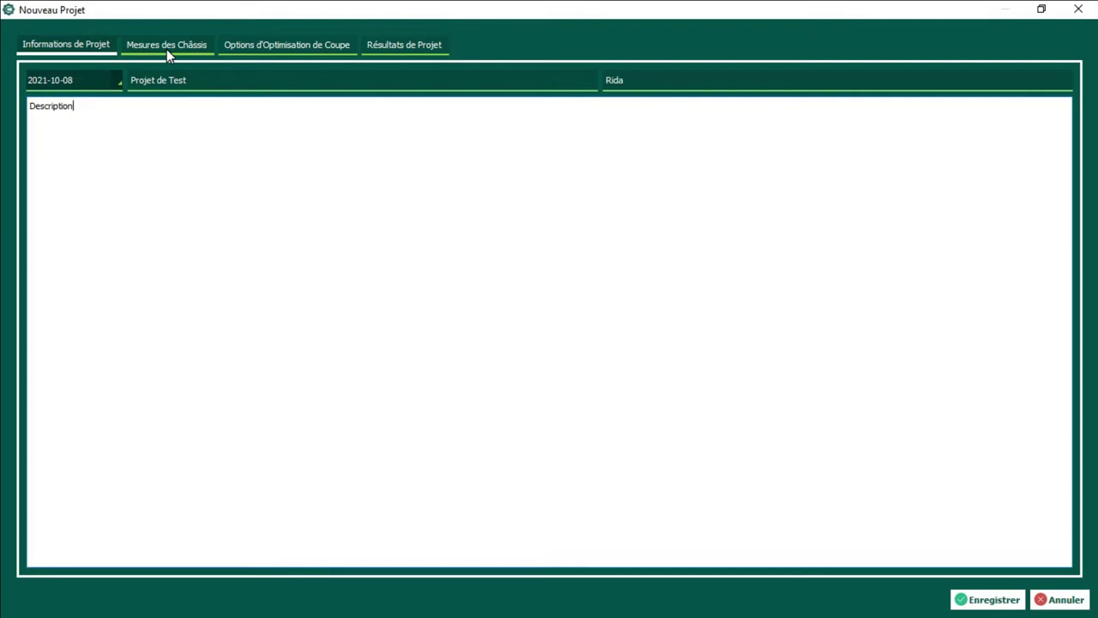
left_click(166, 48)
left_click(178, 167)
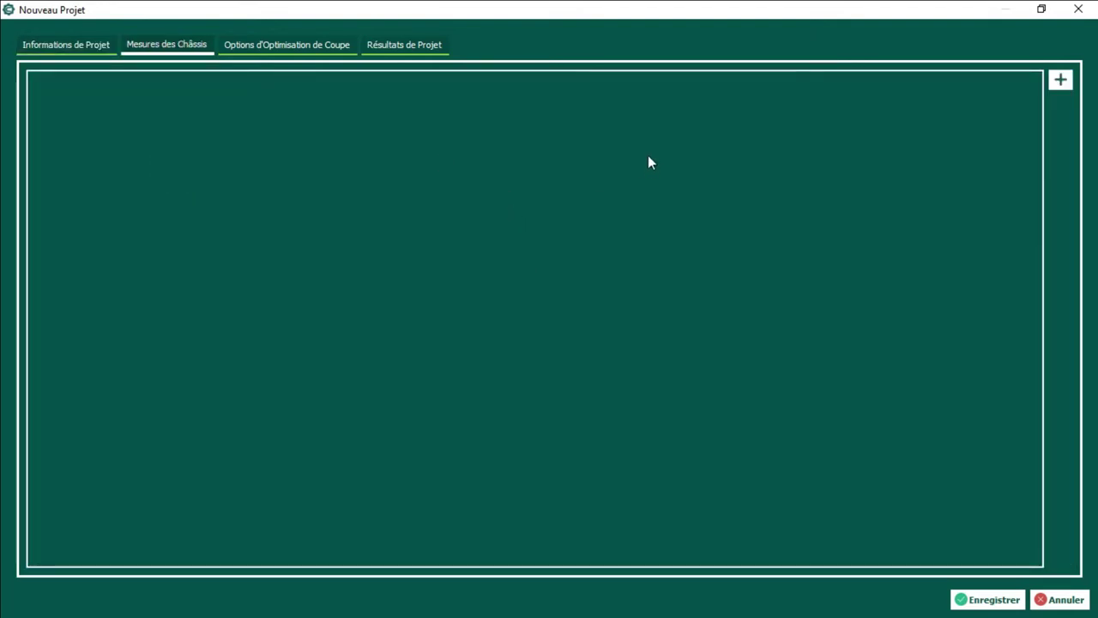
Step: Open the frame picker and limit the frame list to the AUCUNE GAMME range
left_click(1061, 85)
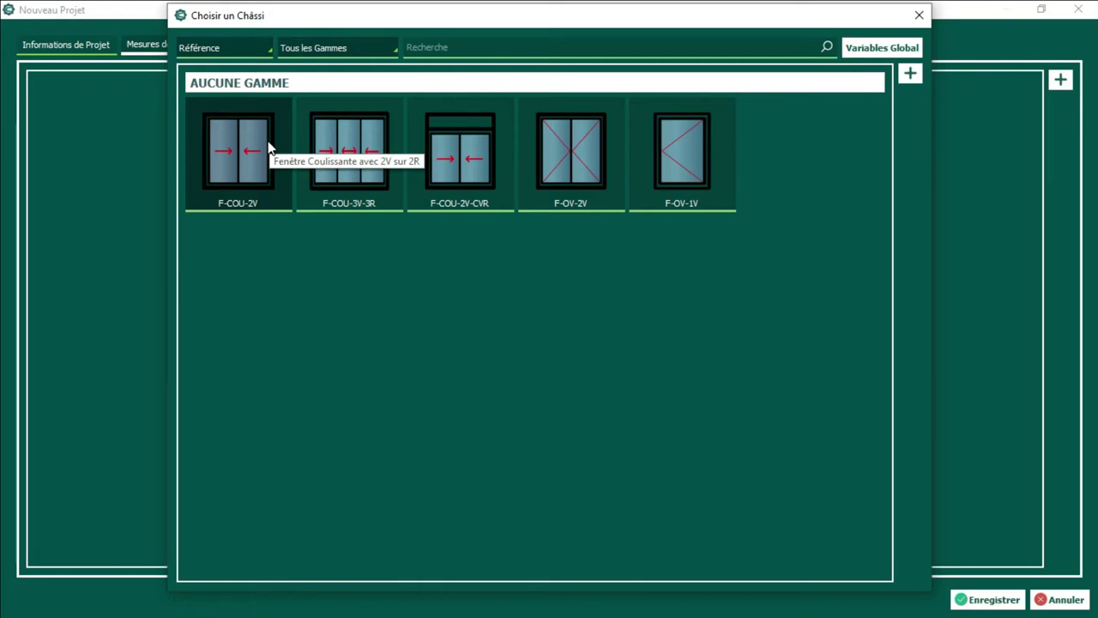
left_click(918, 16)
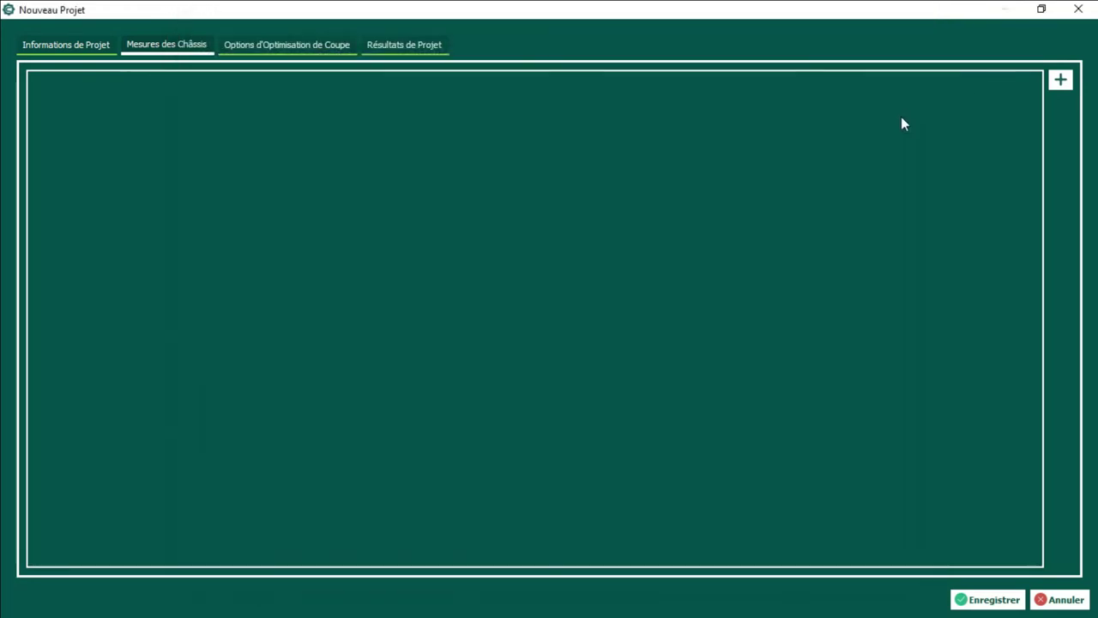
left_click(1059, 80)
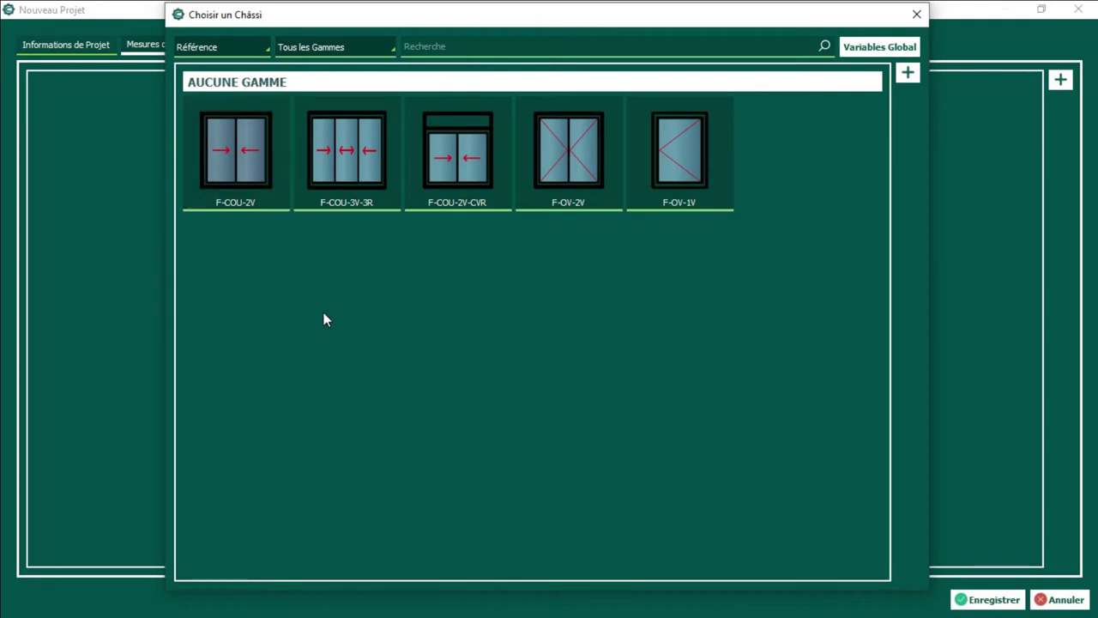
left_click(296, 46)
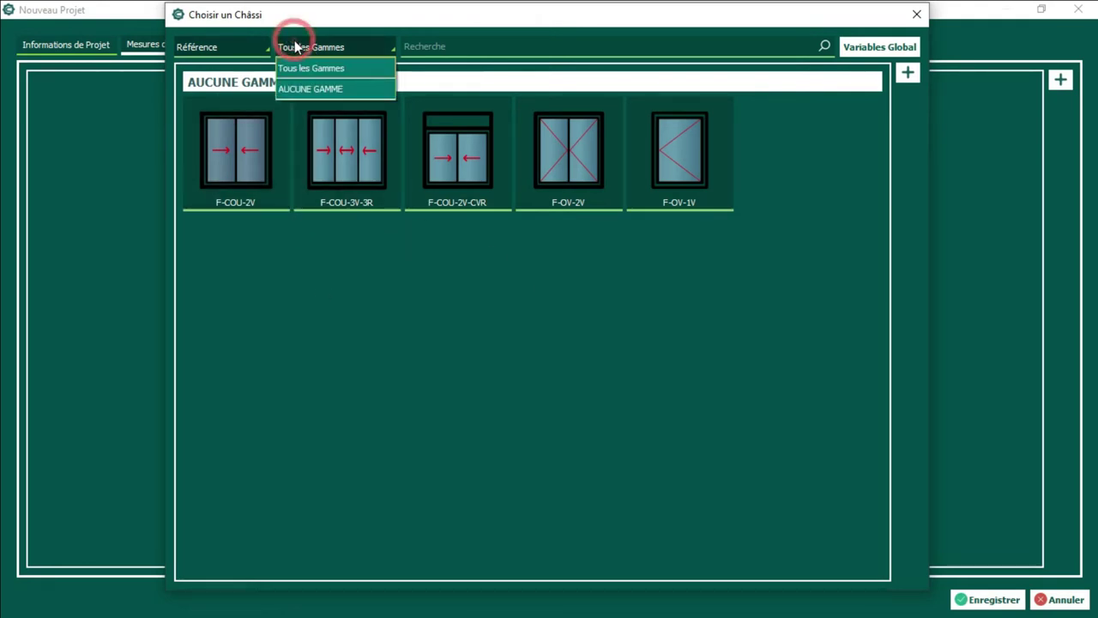
left_click(306, 88)
left_click(439, 46)
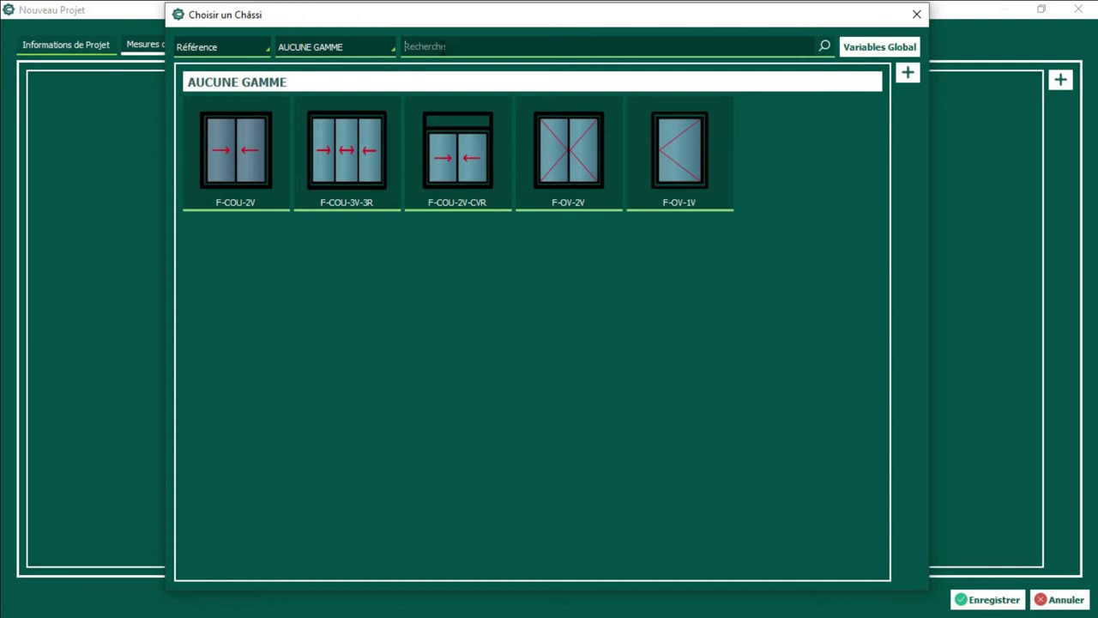
Step: Search the frames by Désignation for "Ouvr"
scroll(199, 51, "down", 1)
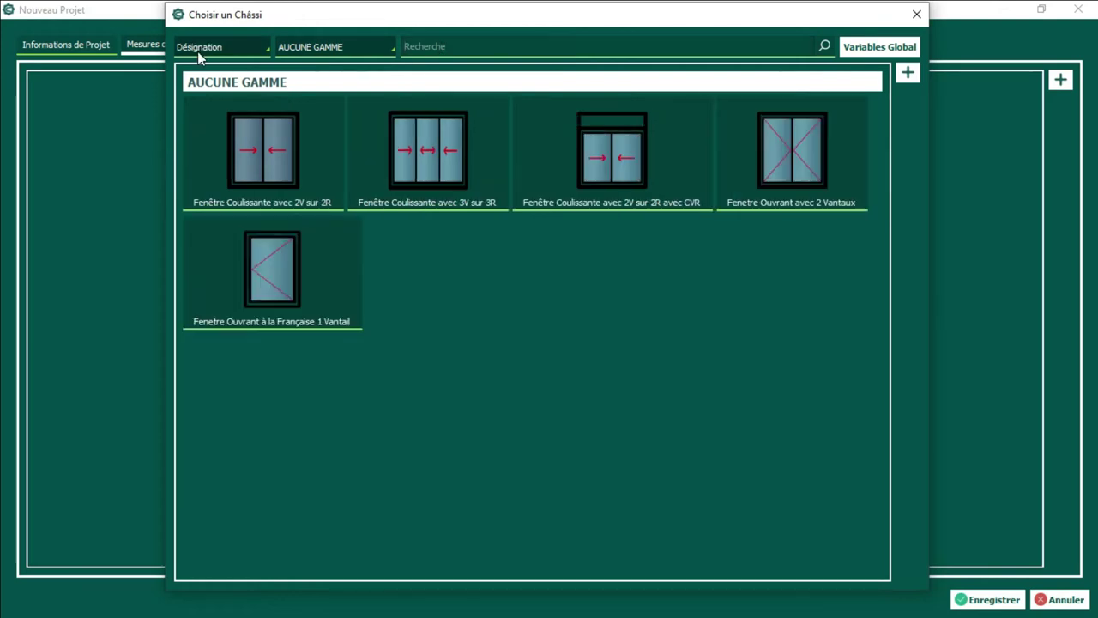
scroll(199, 52, "up", 1)
scroll(199, 52, "down", 1)
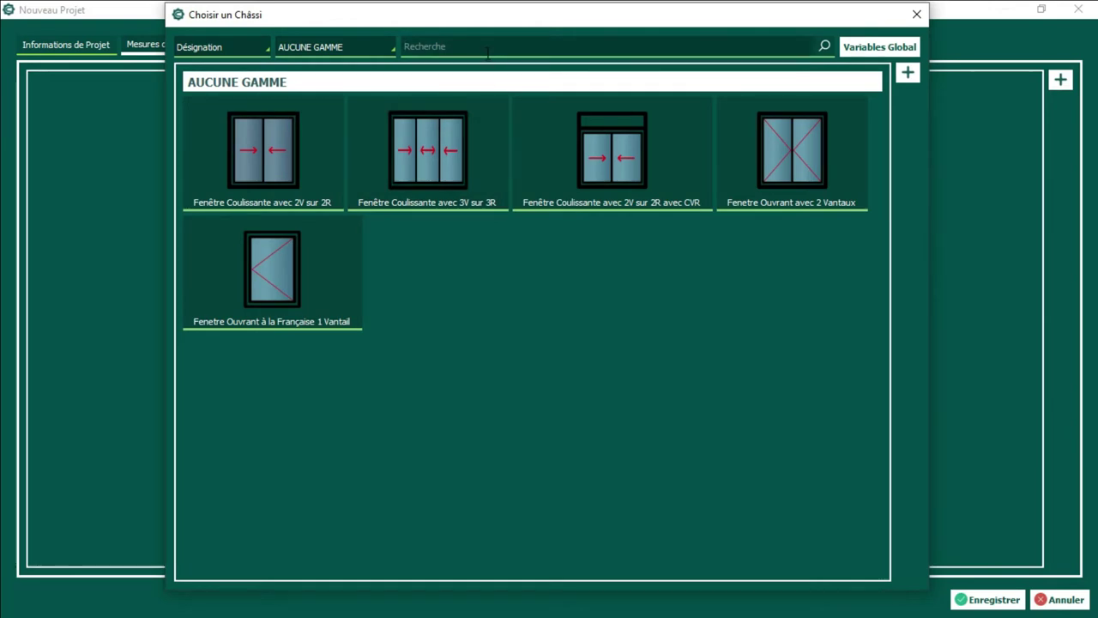
type("Ouvr")
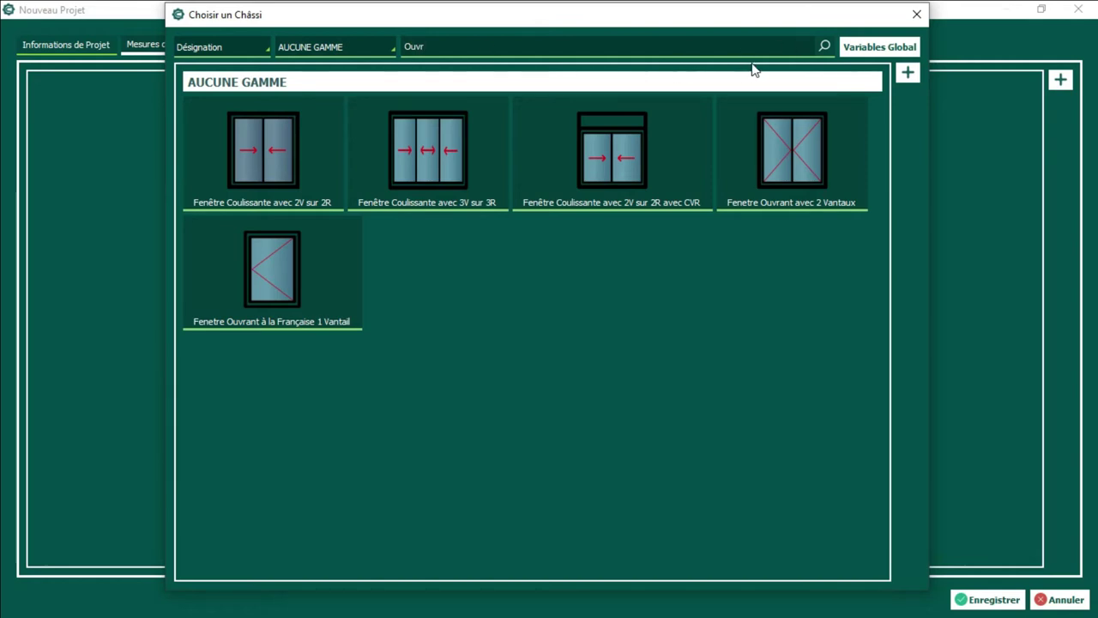
left_click(824, 45)
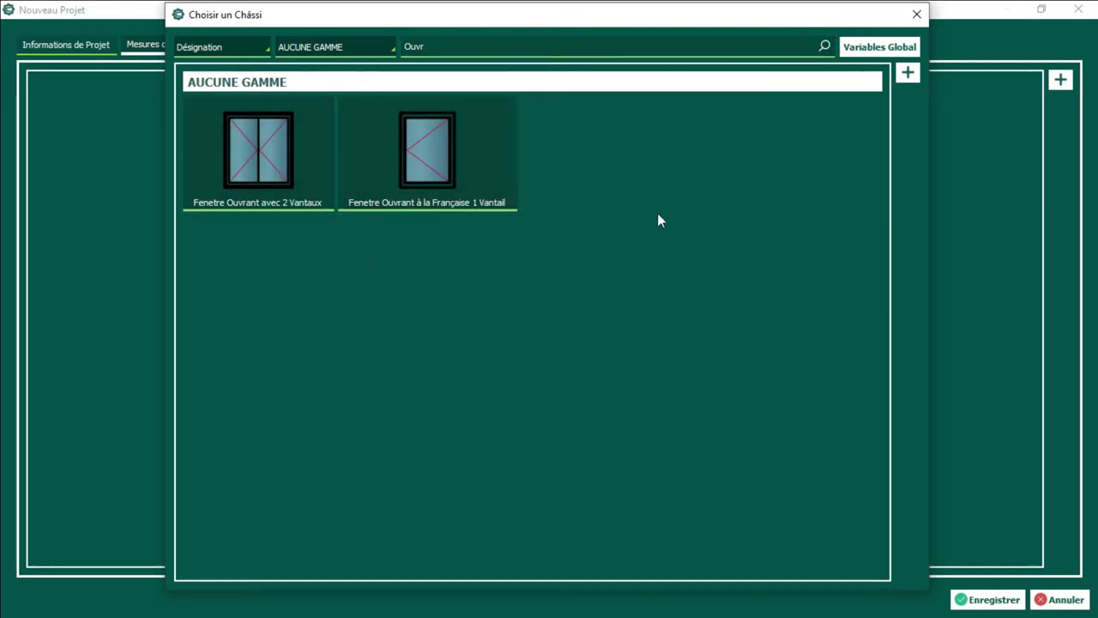
Step: Switch the frame search criterion from Désignation to Référence
left_click(451, 42)
left_click(438, 36)
double_click(442, 43)
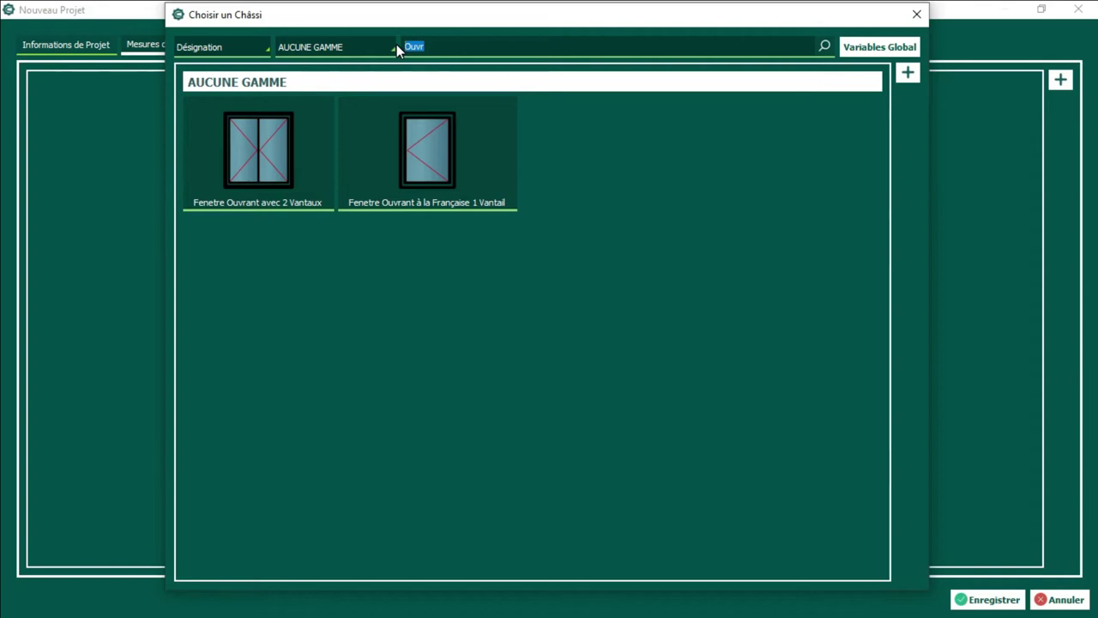
scroll(214, 55, "down", 1)
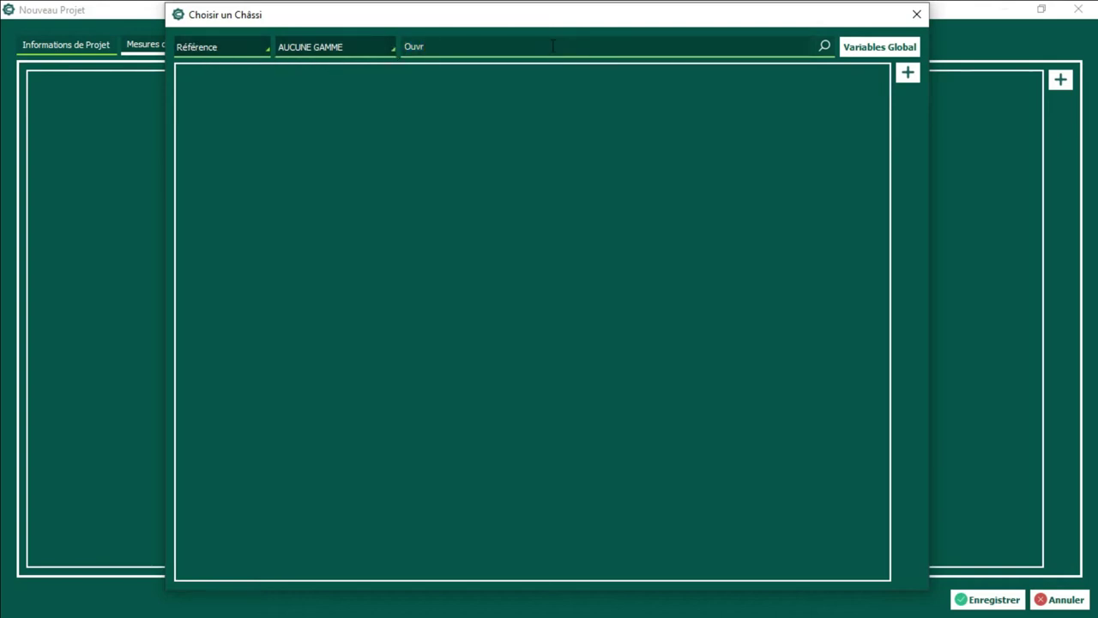
scroll(213, 48, "up", 1)
scroll(210, 49, "down", 1)
left_click(210, 45)
left_click(212, 69)
Step: Search the AUCUNE GAMME frames for the reference F-OV-1V
left_click(363, 52)
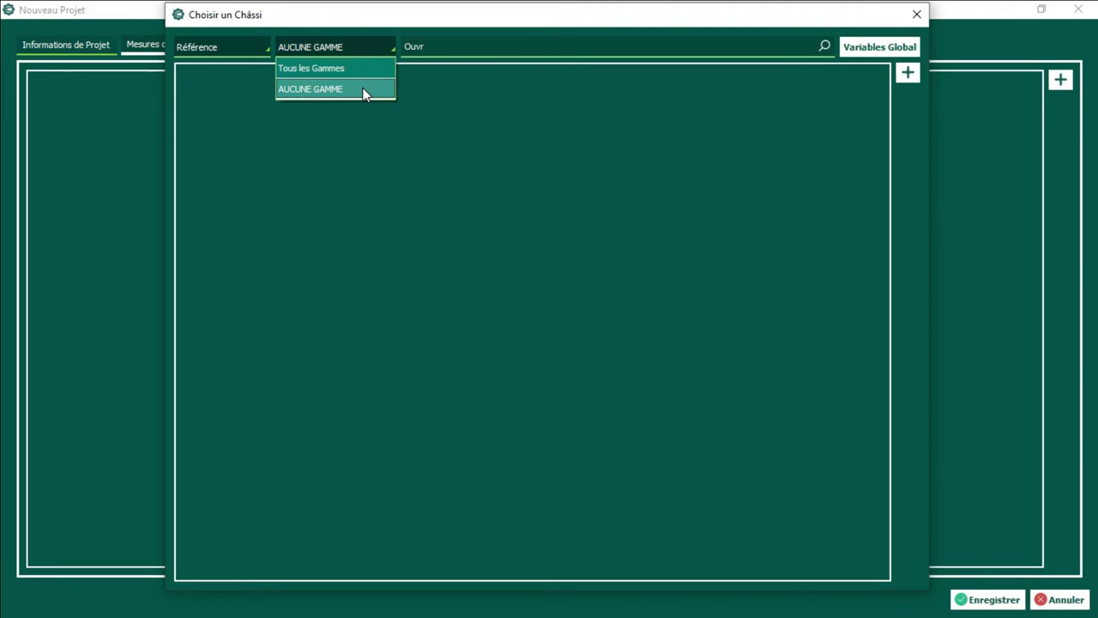
left_click(361, 85)
left_click(459, 38)
key("BackSpace")
type("F-")
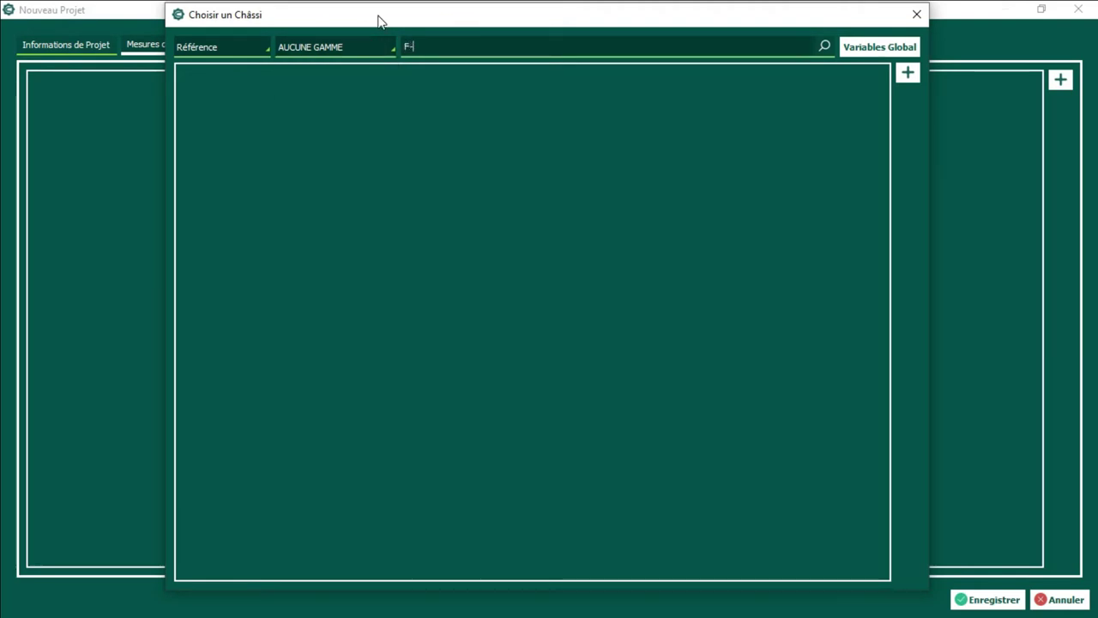
type("OV")
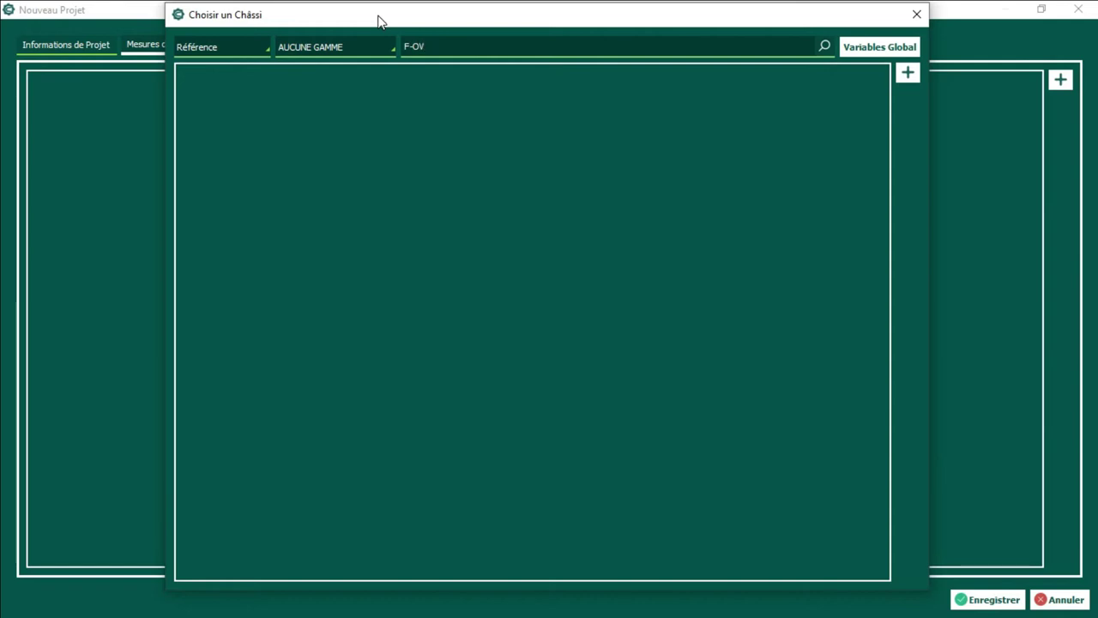
type("-1v")
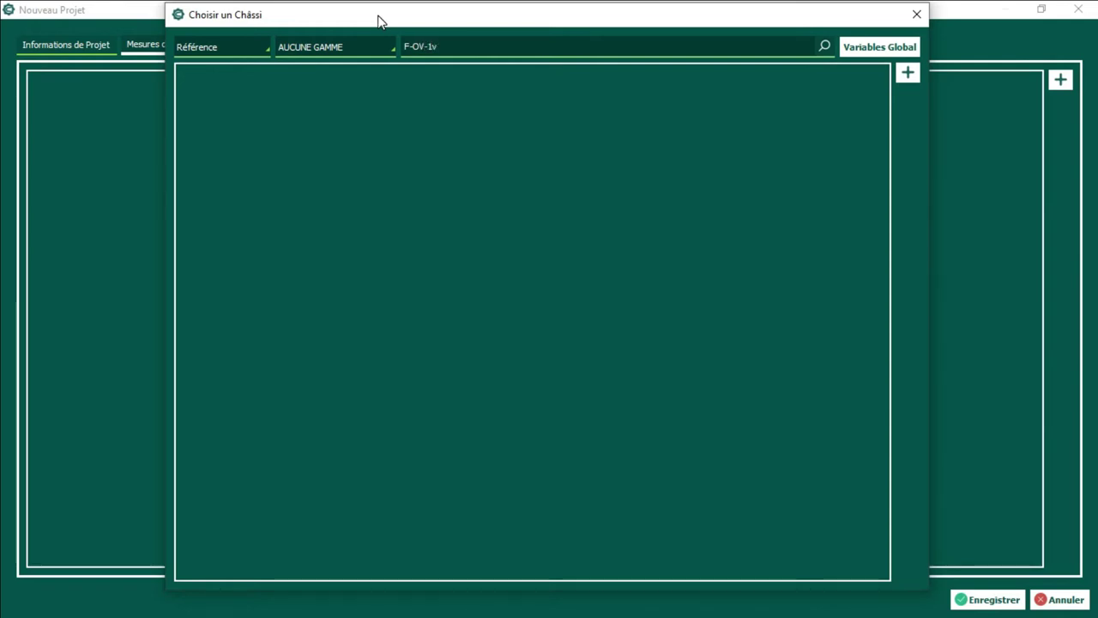
key("BackSpace")
type("V")
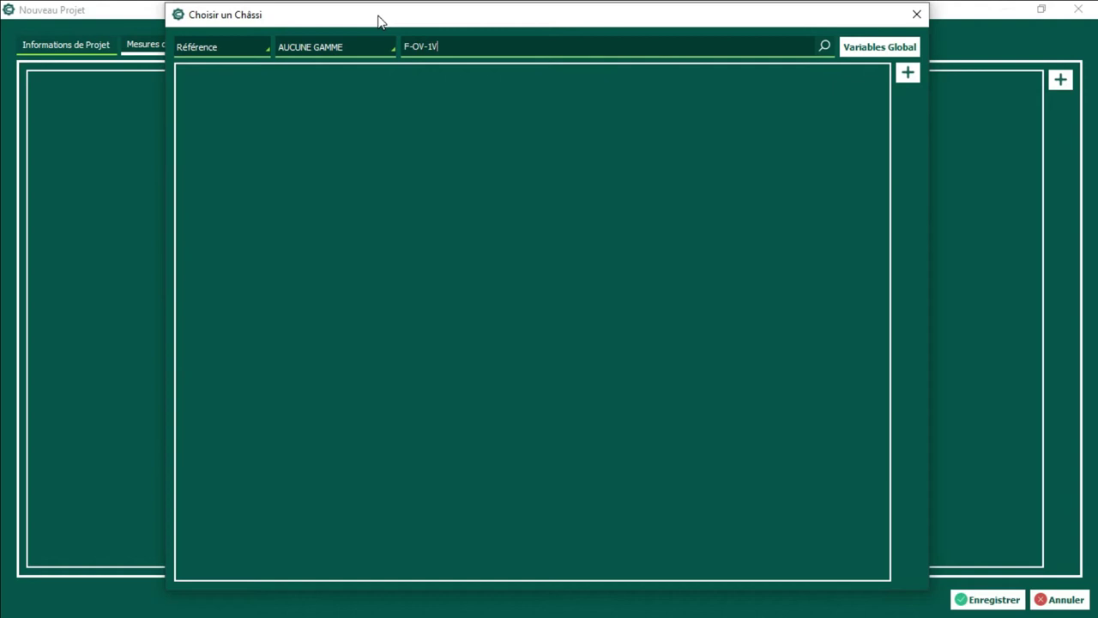
left_click(823, 48)
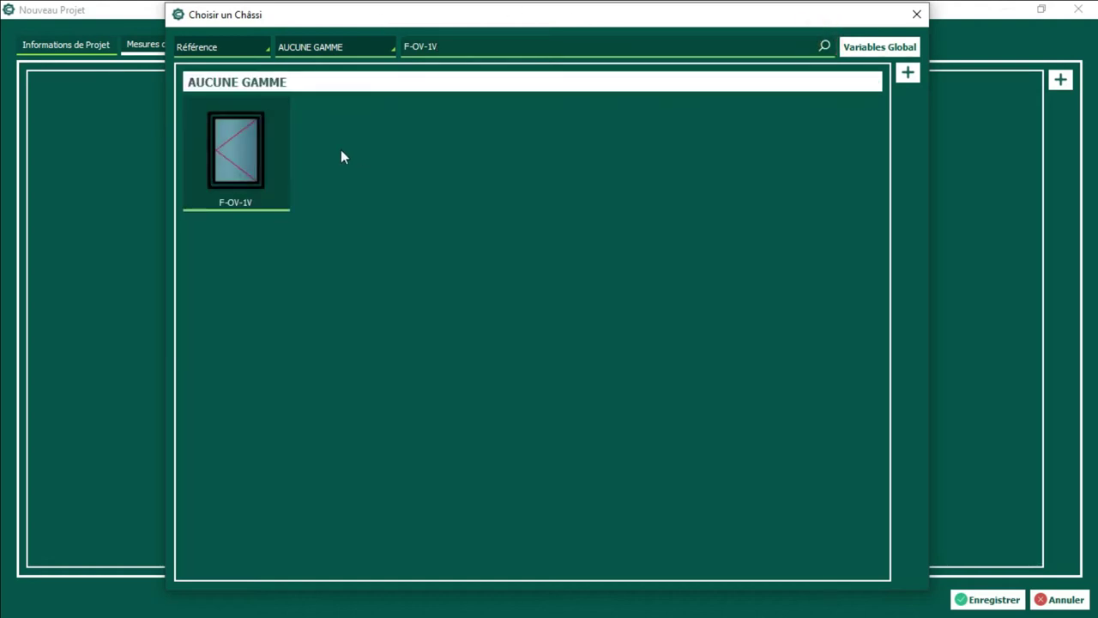
Step: Reset the frame search, reopen the frame picker and add the F-OV-1V window to the project
left_click(824, 47)
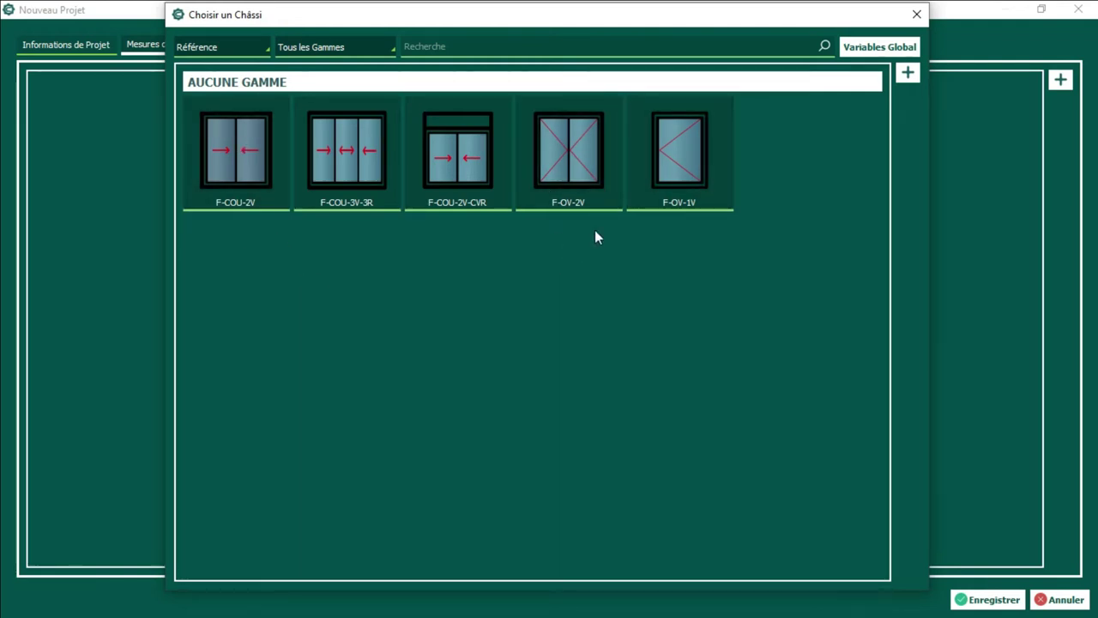
left_click(916, 14)
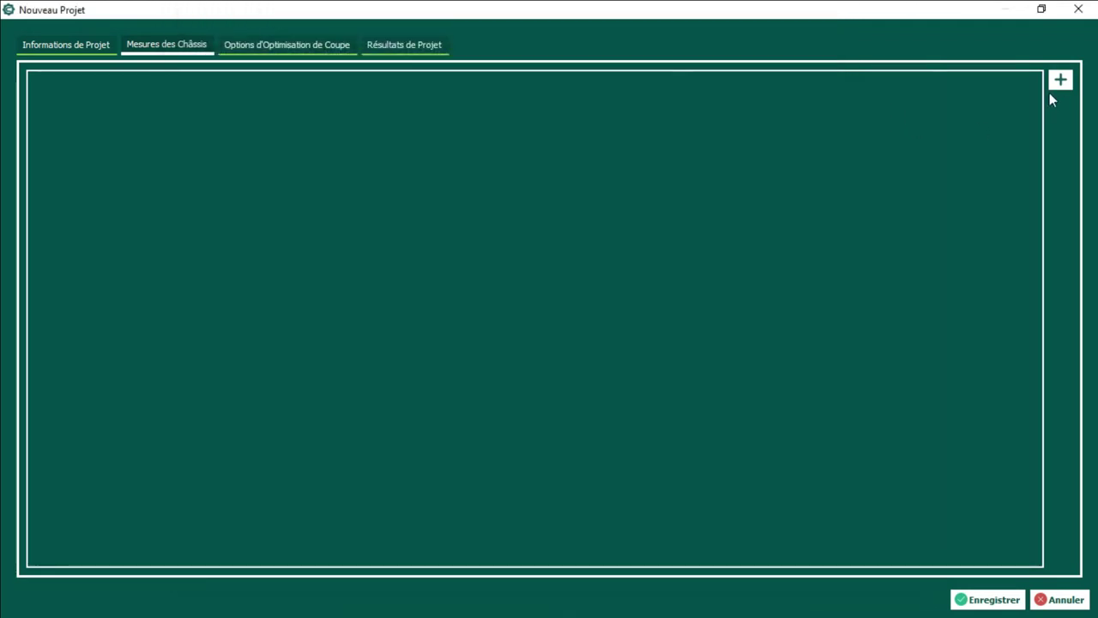
left_click(1060, 81)
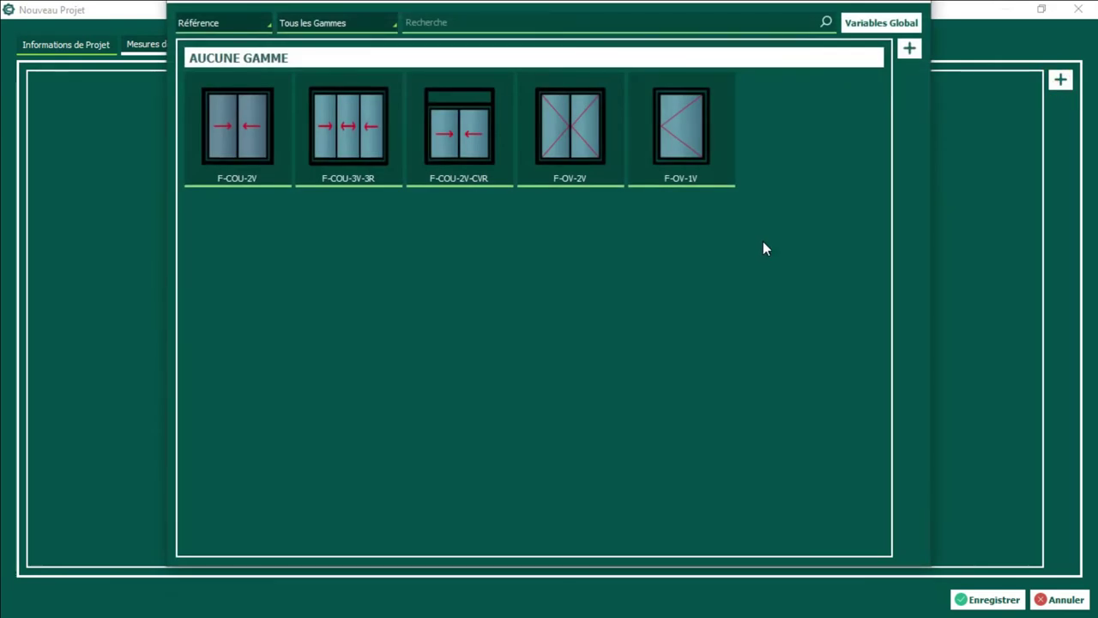
left_click(693, 153)
left_click_drag(534, 134, 493, 120)
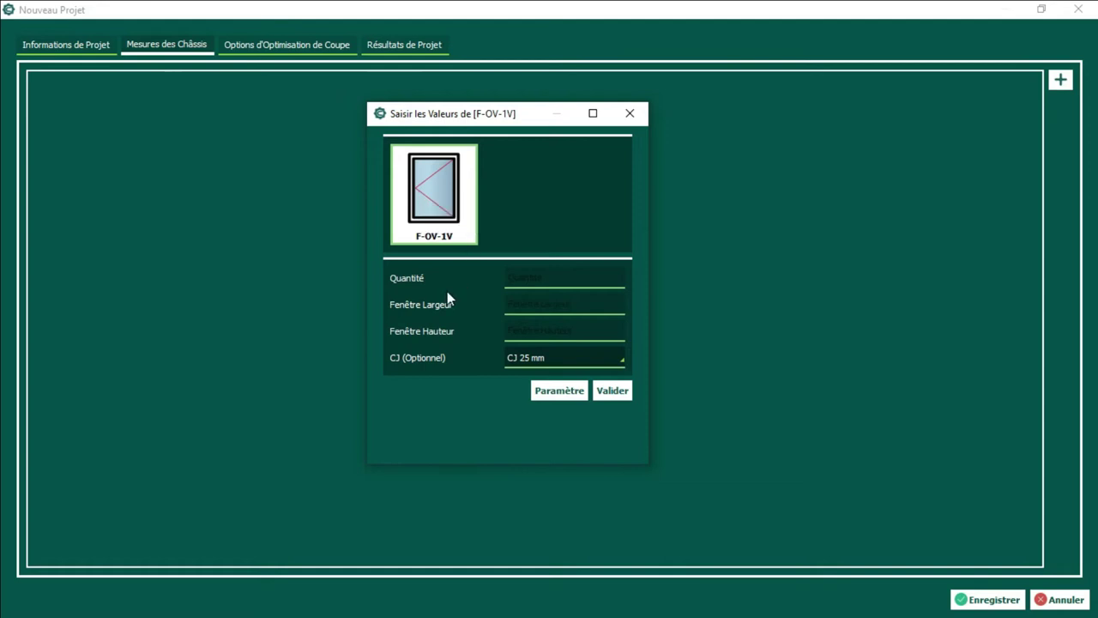
Step: Examine the Quantité, Fenêtre Largeur, Fenêtre Hauteur and CJ (Optionnel) fields of the F-OV-1V frame
left_click(556, 271)
left_click(507, 303)
left_click(516, 350)
left_click(514, 336)
left_click(534, 277)
left_click(529, 305)
left_click(532, 333)
left_click(533, 356)
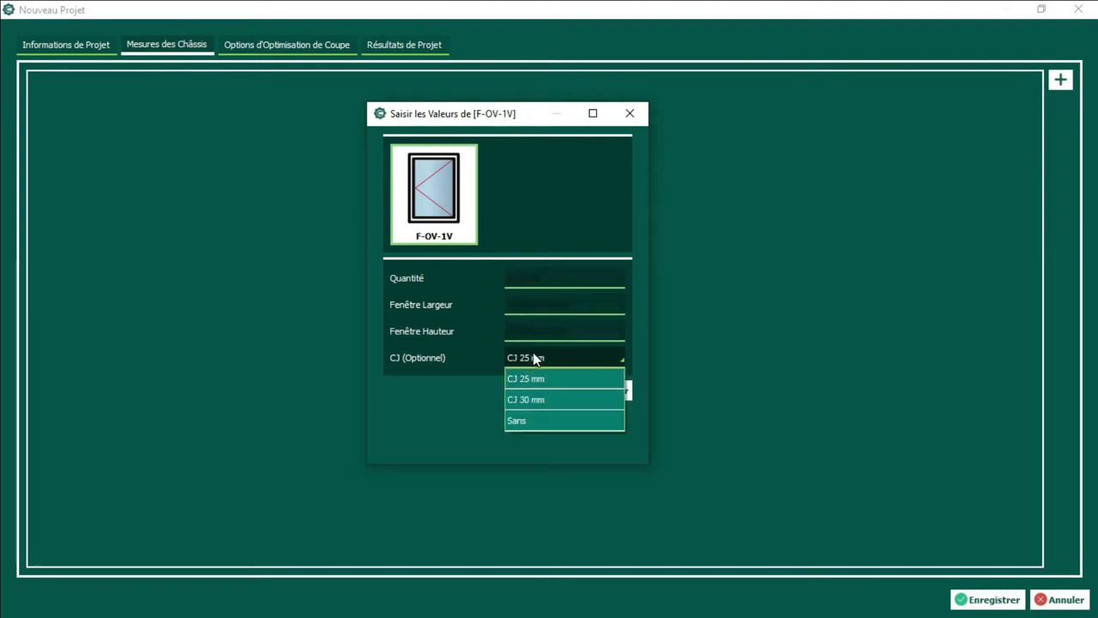
Step: Enter Quantité 1, Fenêtre Largeur 1254, Fenêtre Hauteur 1325 and CJ 30 mm for the F-OV-1V frame, and validate the measure
left_click(542, 281)
type("1")
key("Tab")
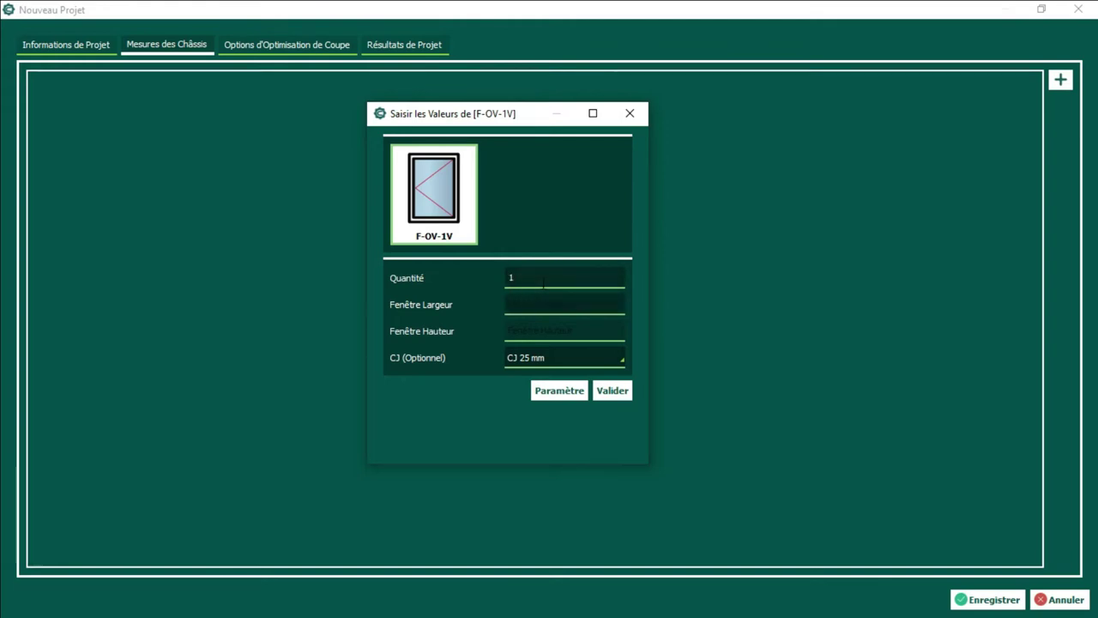
type("1254")
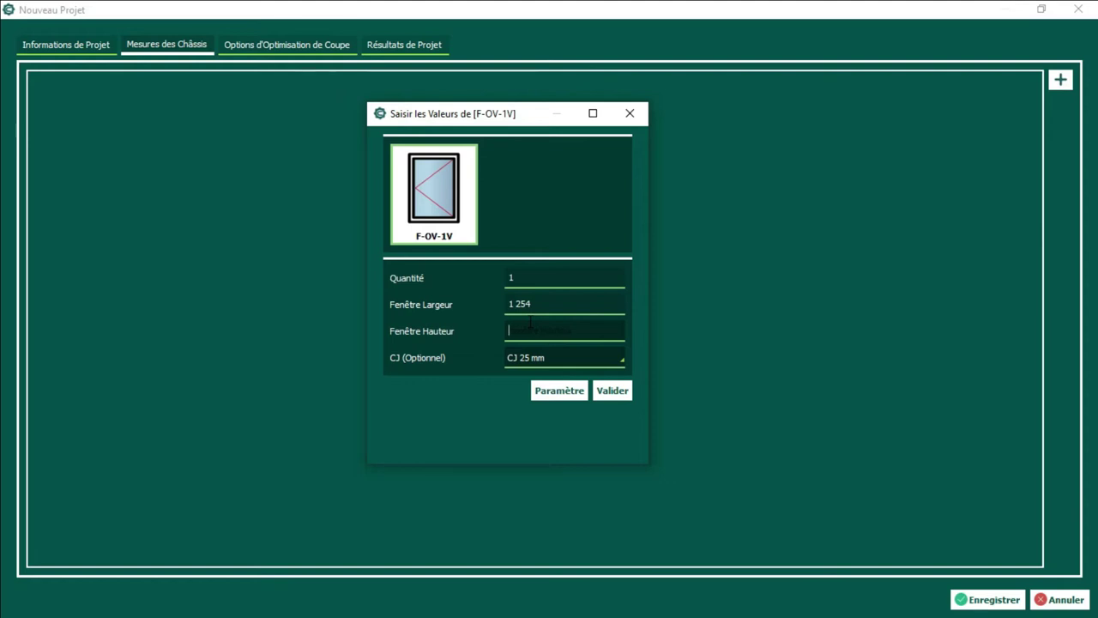
type("1325")
left_click(537, 359)
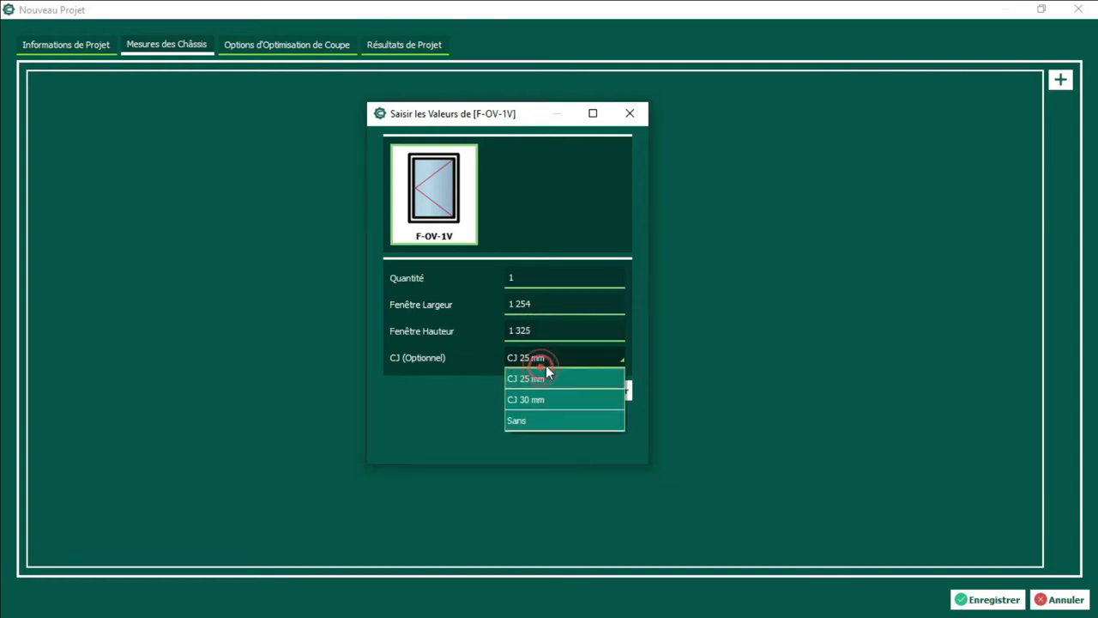
left_click(545, 394)
left_click(628, 391)
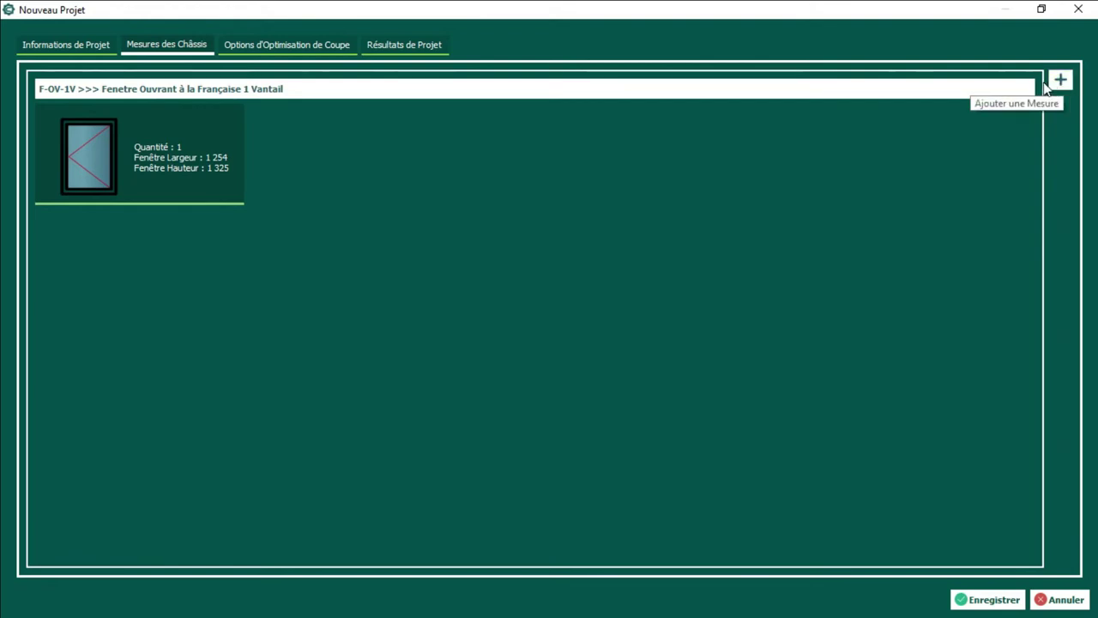
mouse_move(137, 188)
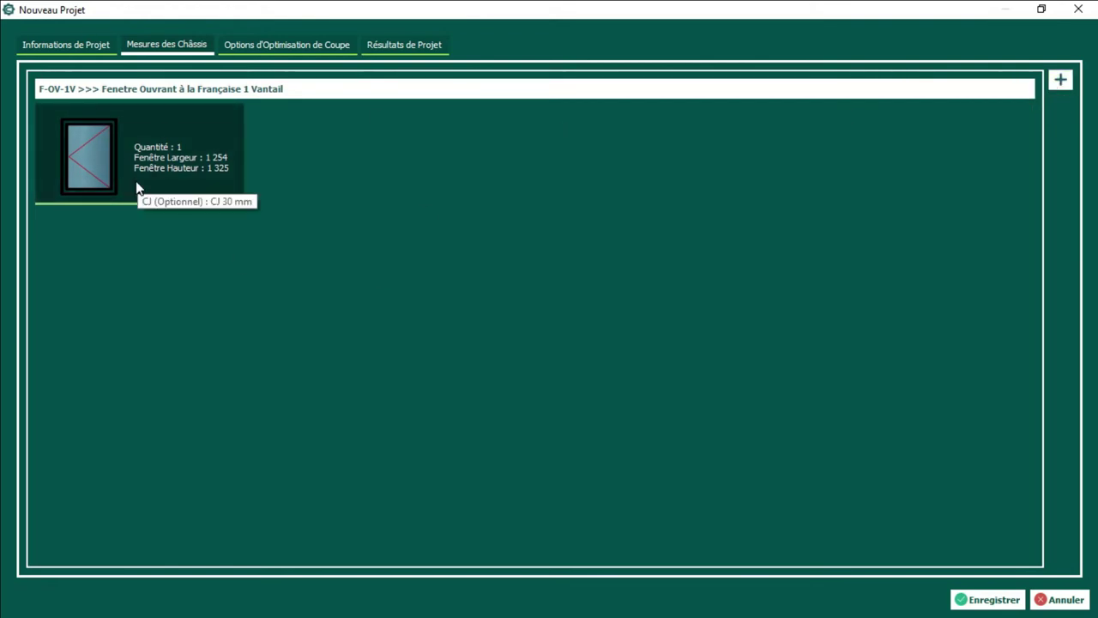
Step: Add an F-COU-2V-CVR frame with Quantité 2, Fenêtre Largeur 2354 and Fenêtre Hauteur 1650
left_click(1068, 88)
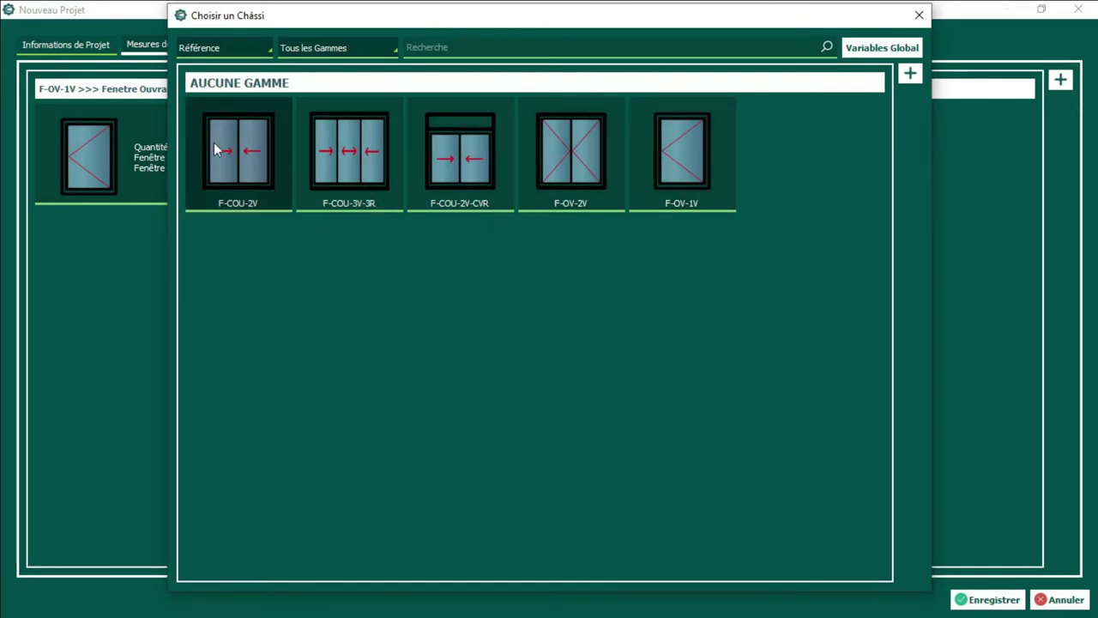
left_click(449, 187)
left_click(605, 297)
type("2")
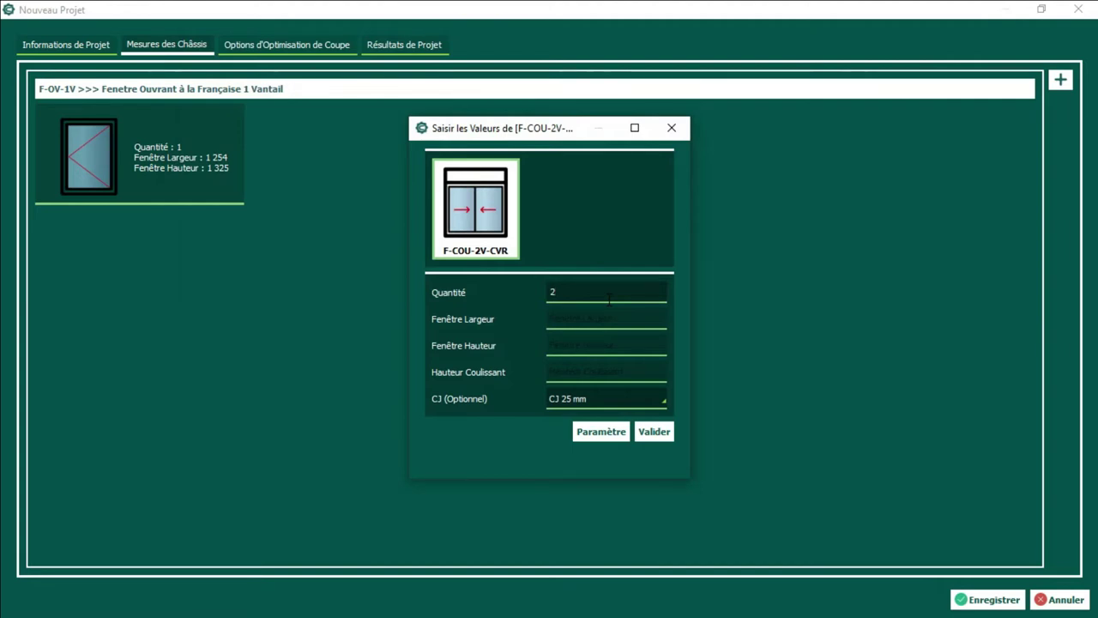
key("Tab")
type("2 354")
key("Tab")
type("1650")
key("Tab")
Step: Set the F-COU-2V-CVR frame's Hauteur Coulissant to 1450 and validate the measure
left_click(584, 347)
left_click(582, 371)
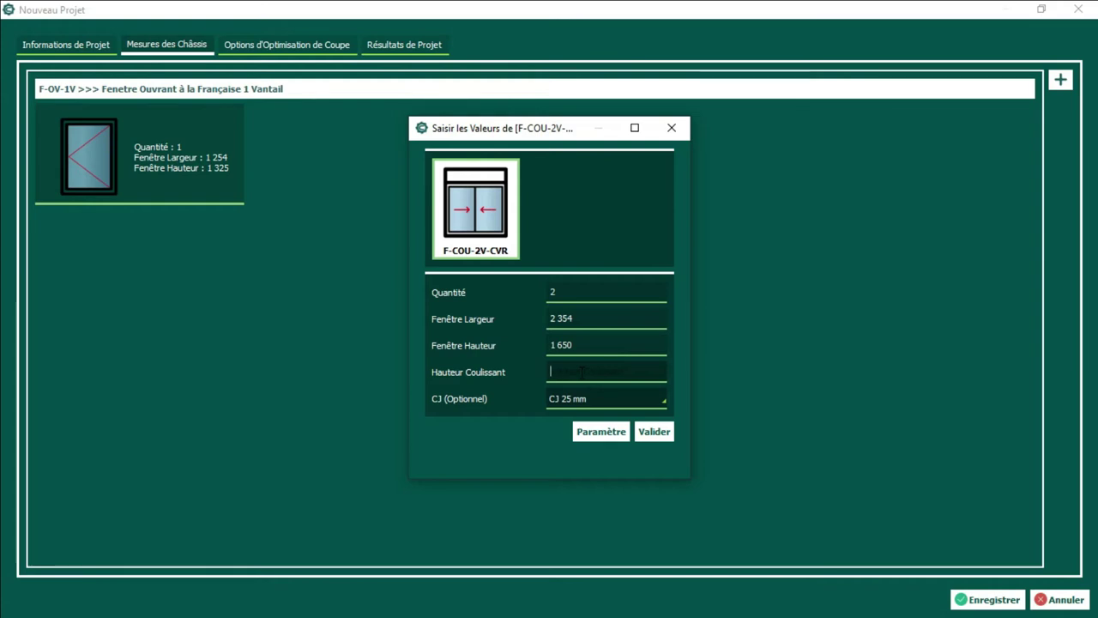
type("1450")
left_click(583, 389)
left_click(609, 437)
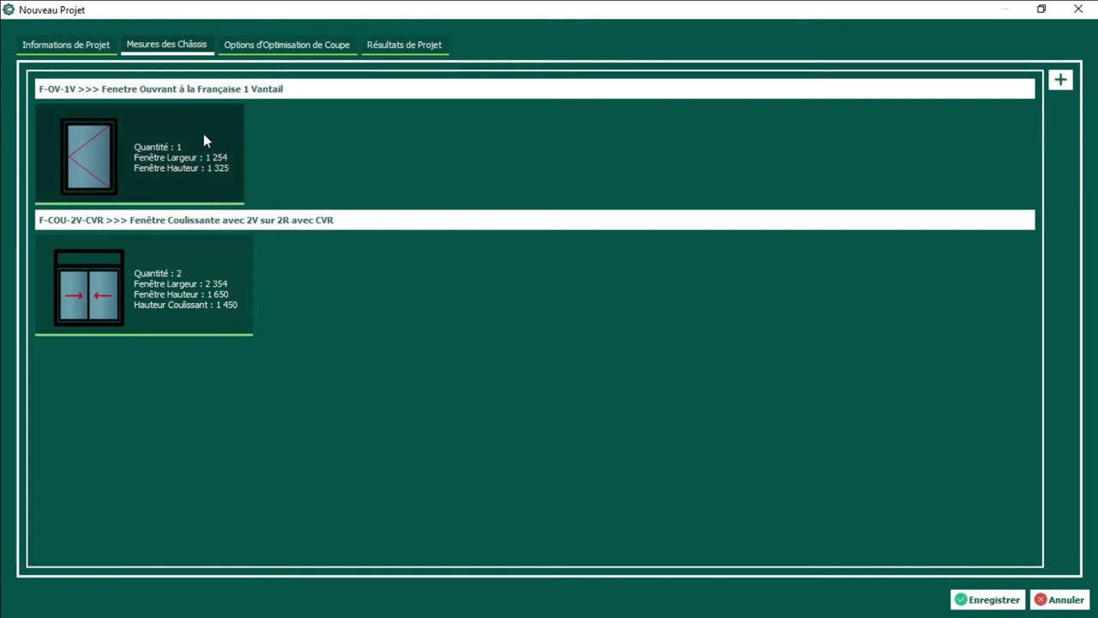
Step: Examine the actions available for the F-OV-1V measure
mouse_move(203, 133)
left_click(157, 169)
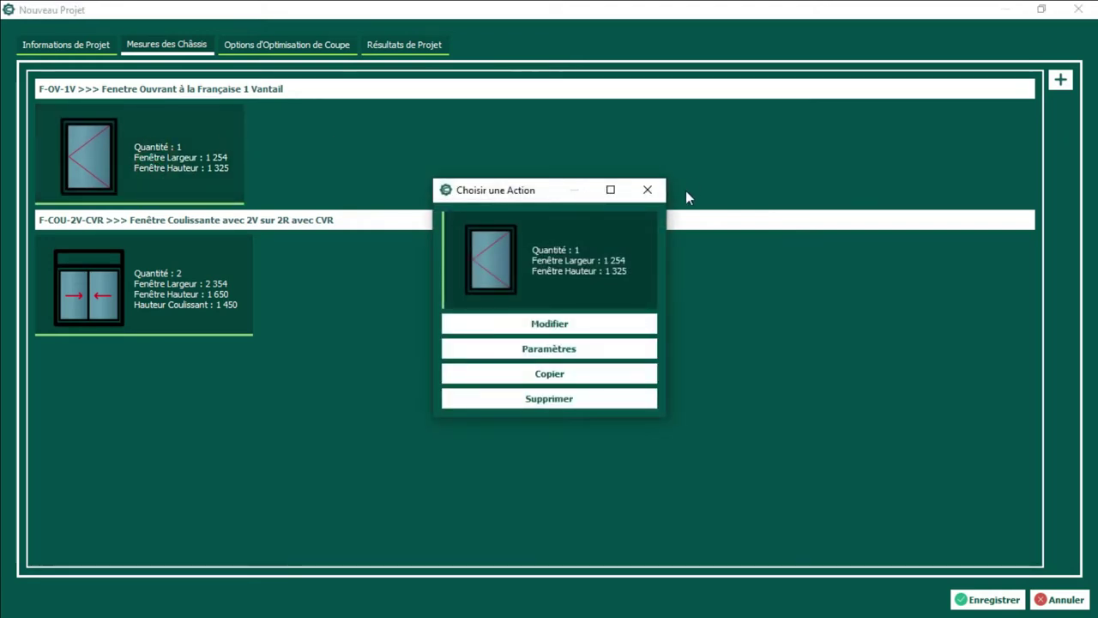
left_click(648, 189)
Step: Modify the F-OV-1V measure to Quantité 10, Fenêtre Largeur 780 and Fenêtre Hauteur 1258, keeping its current parameters
left_click(173, 168)
left_click_drag(525, 191, 541, 158)
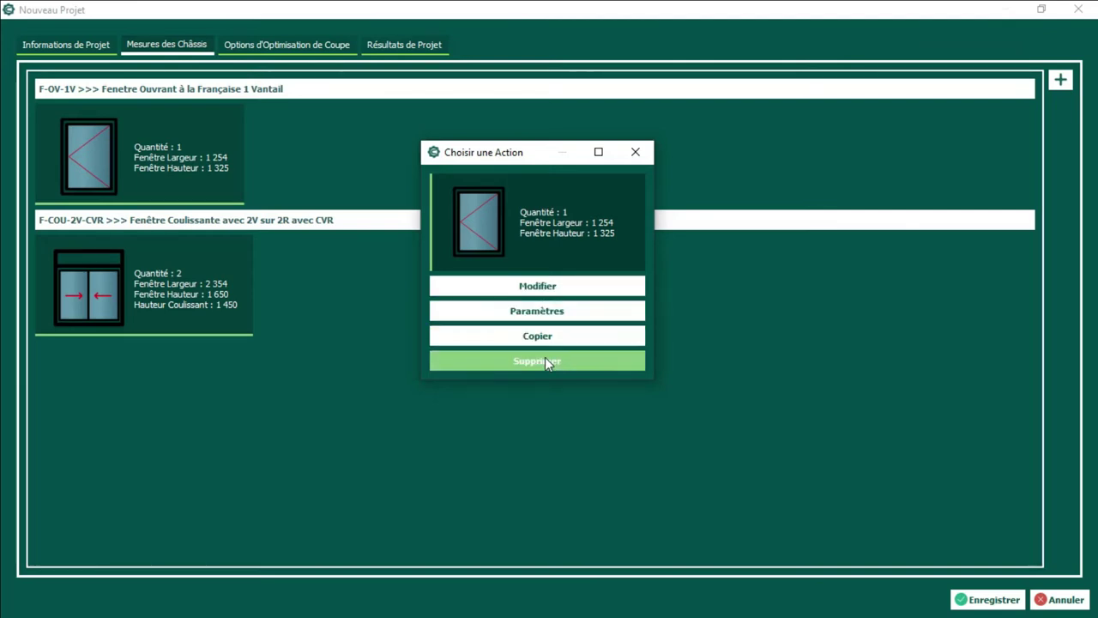
left_click(545, 284)
left_click_drag(544, 134, 549, 103)
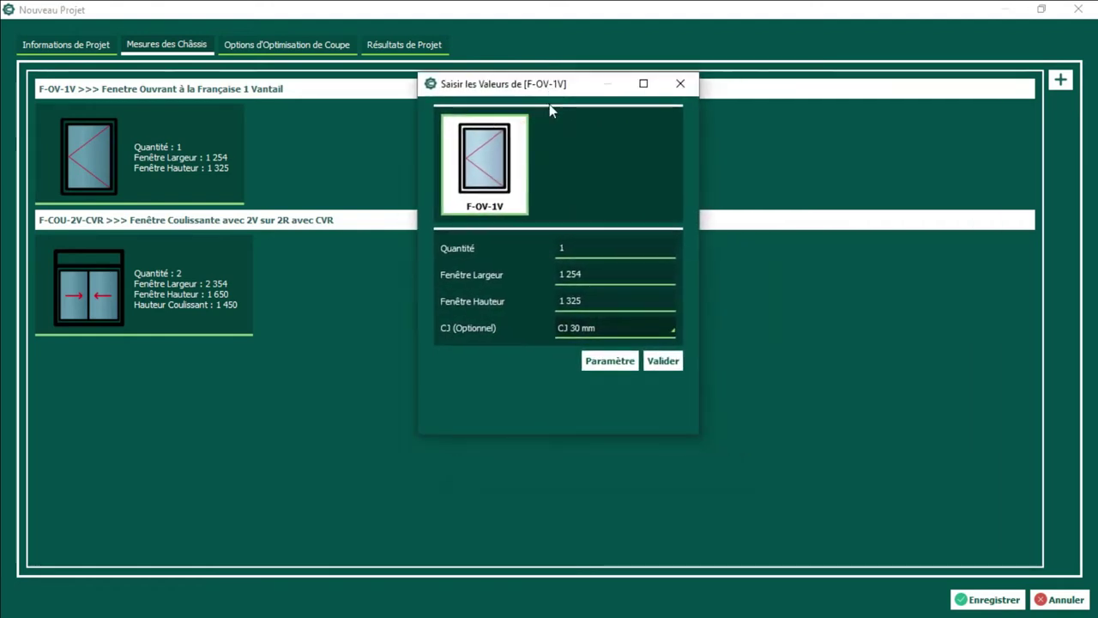
left_click(577, 248)
type("0")
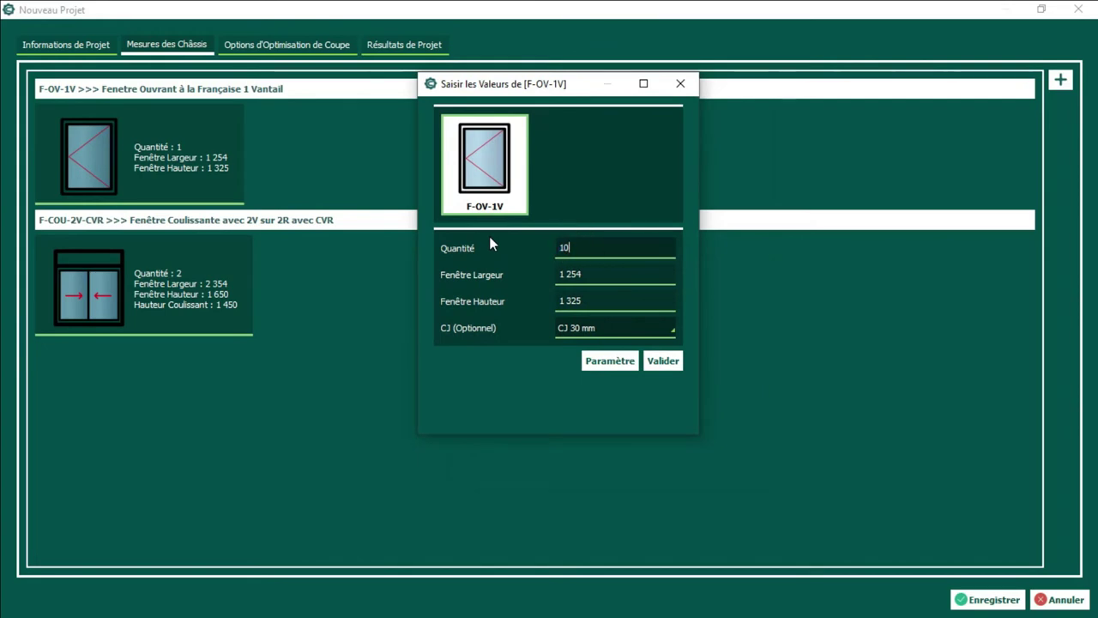
left_click(614, 277)
type("780")
left_click(596, 302)
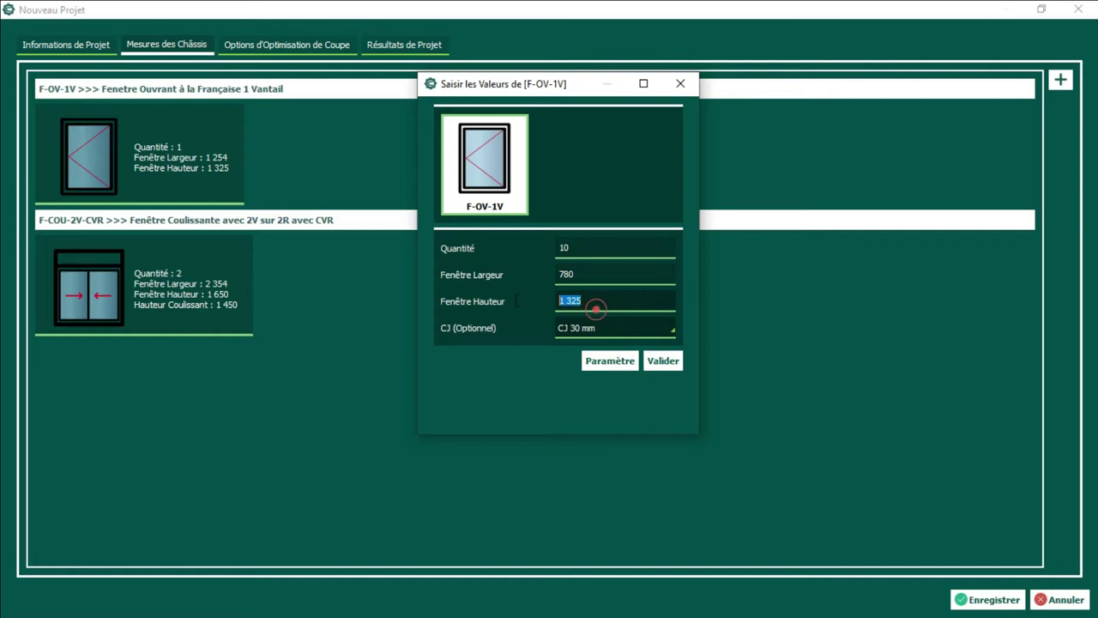
type("1258")
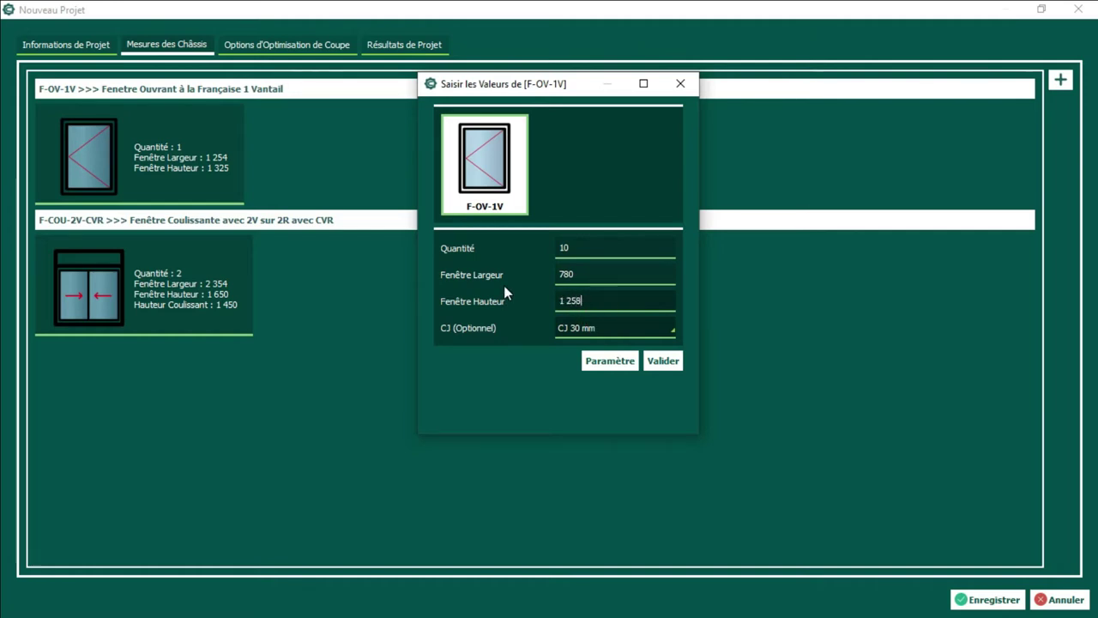
left_click(677, 362)
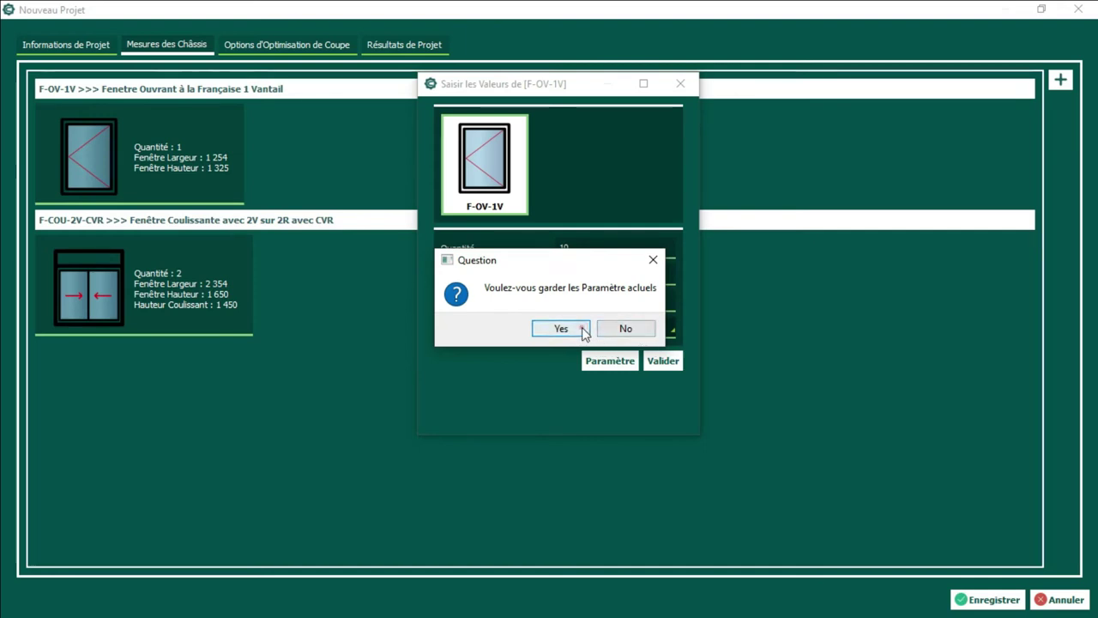
left_click(582, 330)
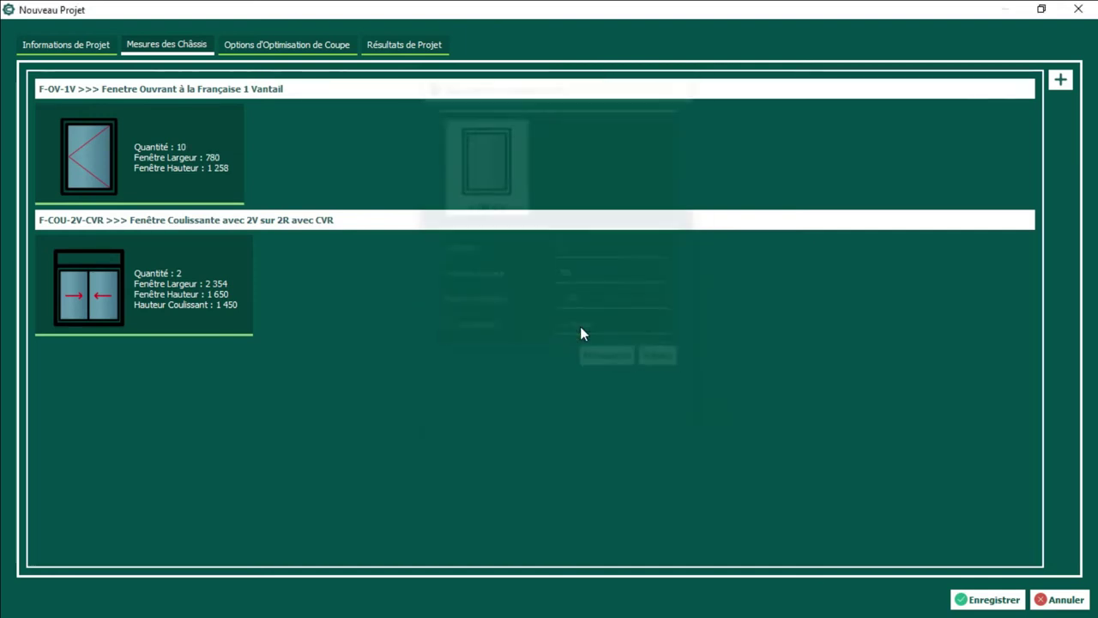
left_click(215, 169)
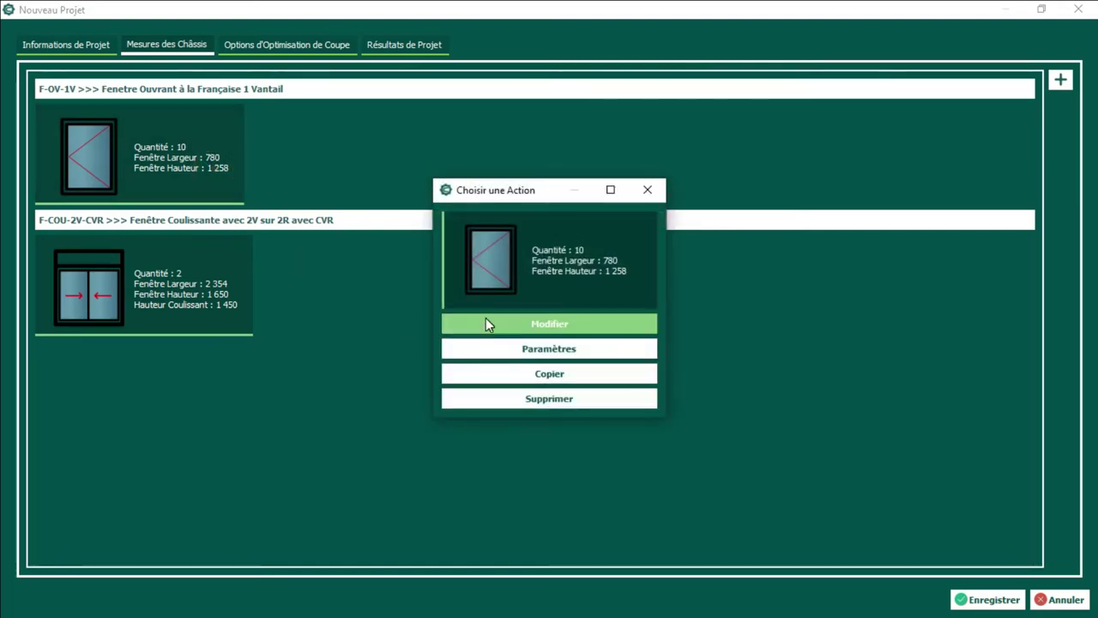
left_click(486, 324)
key("Escape")
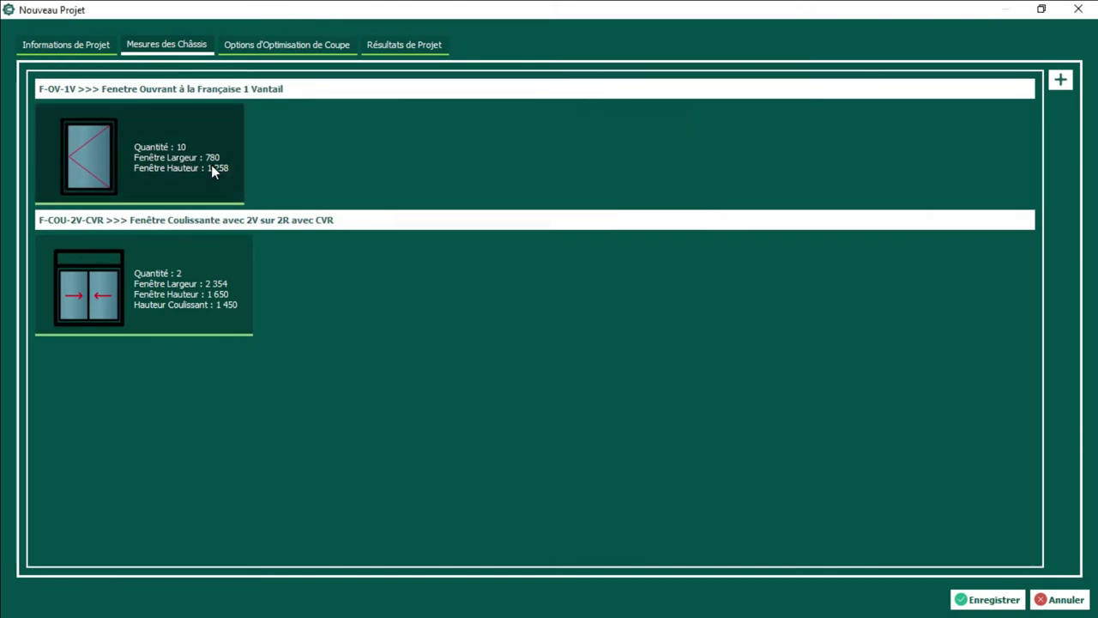
left_click(169, 163)
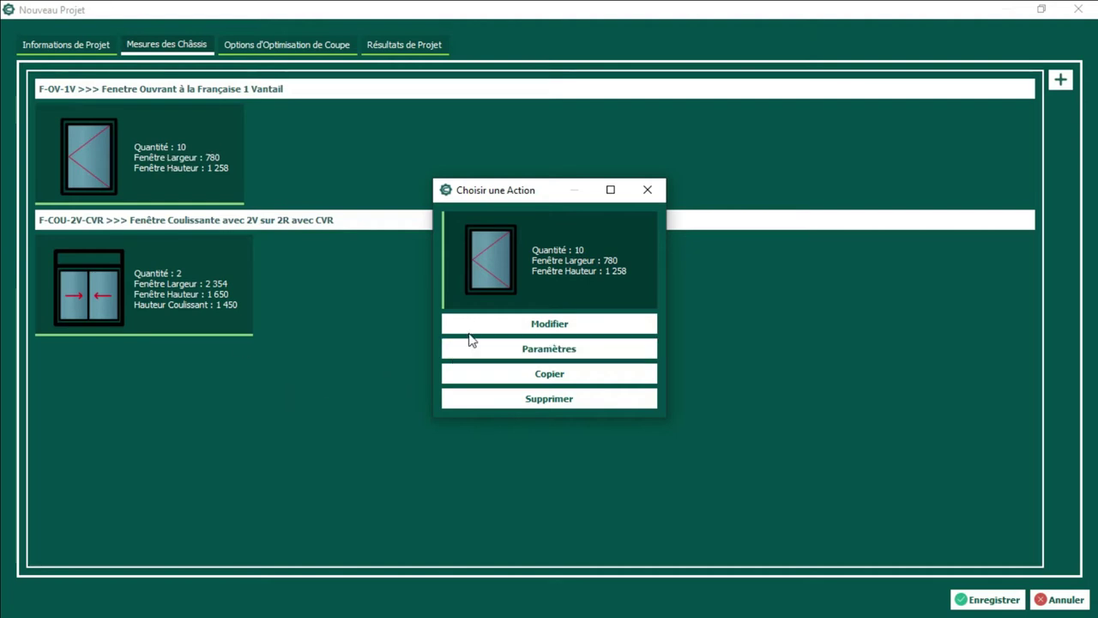
left_click(660, 191)
Step: Open the parameters of the F-OV-1V measure and examine its list of bars
left_click(210, 161)
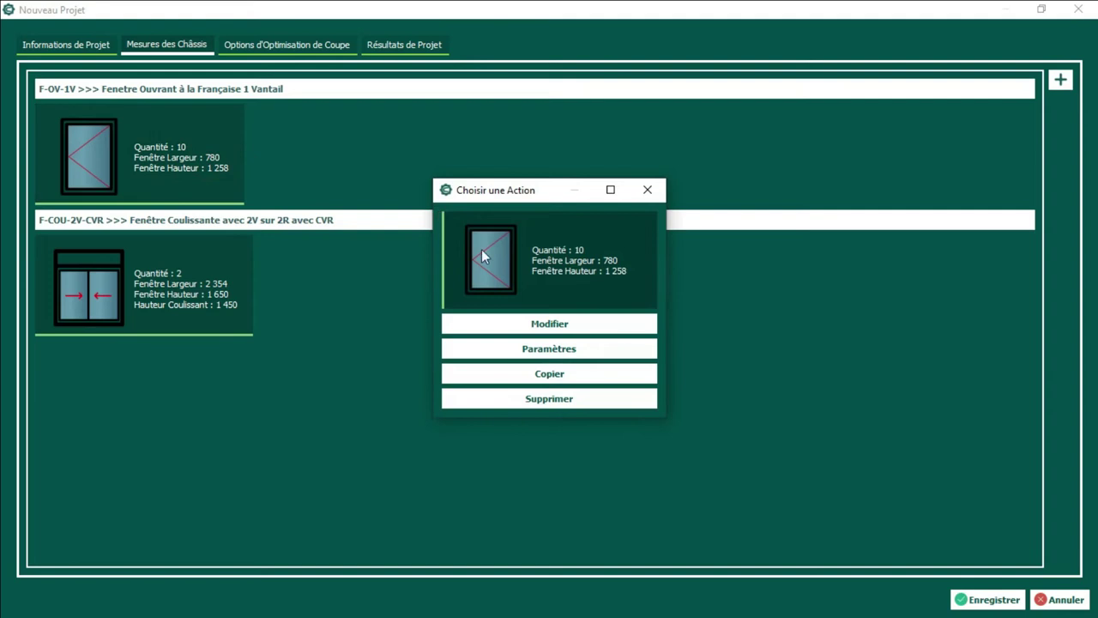
left_click(586, 356)
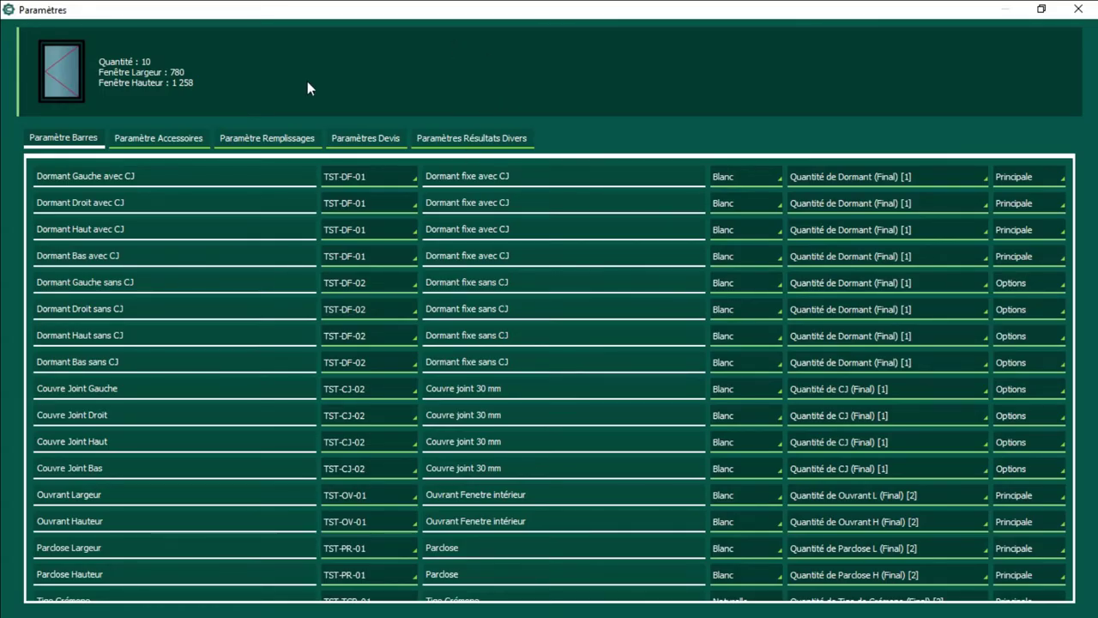
left_click_drag(566, 18, 507, 93)
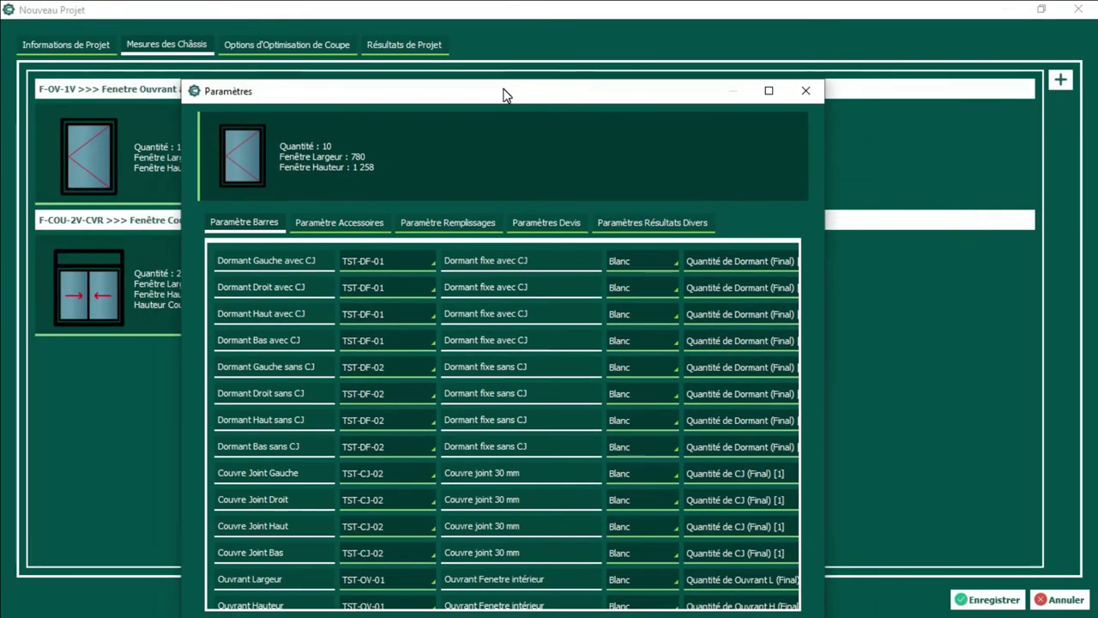
double_click(502, 88)
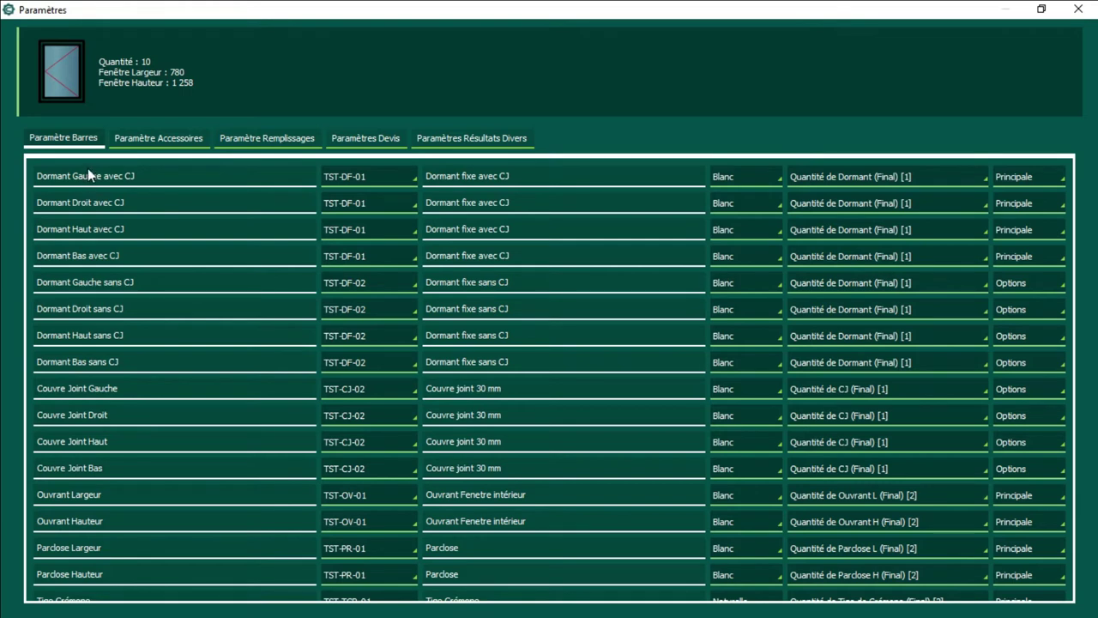
scroll(429, 246, "down", 1)
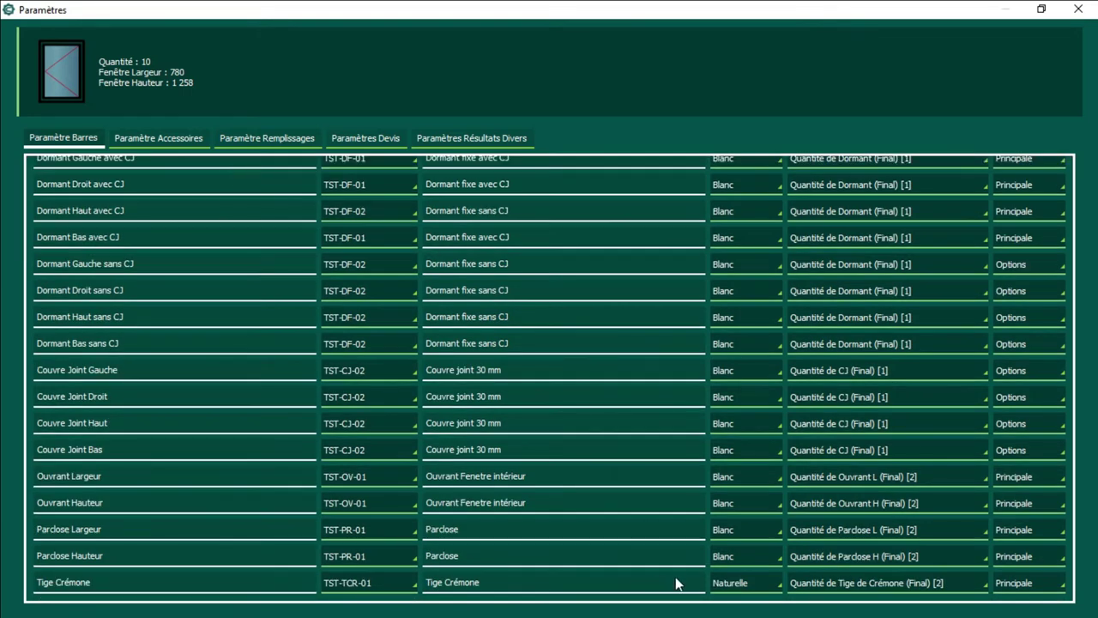
scroll(676, 566, "up", 1)
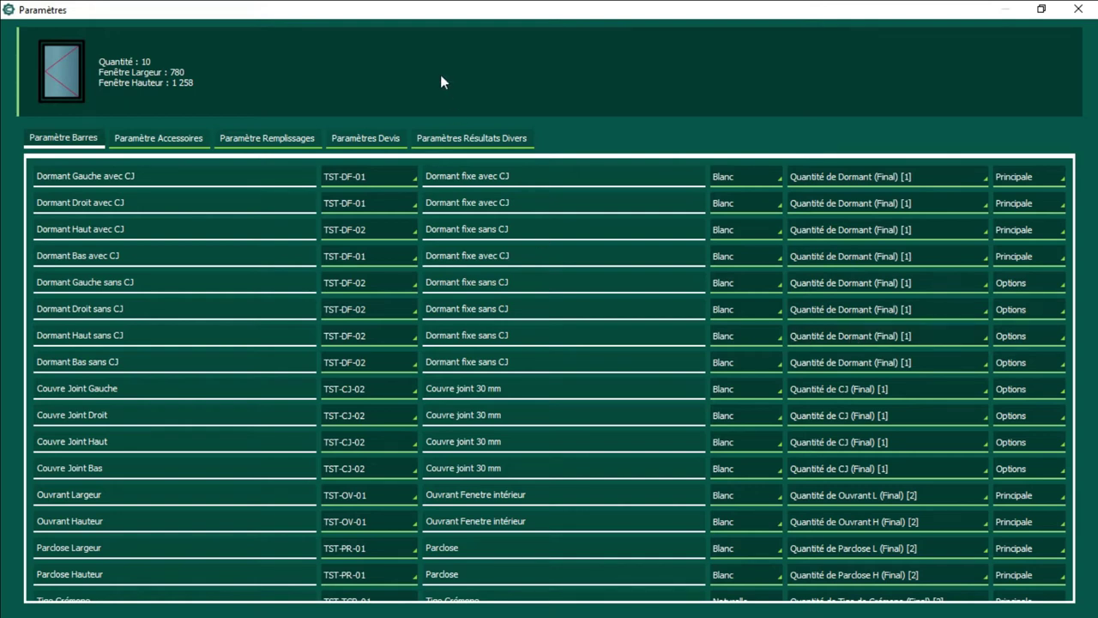
Step: Review the accessory and infill parameters of the F-OV-1V measure, and return to the bar parameters
left_click(145, 140)
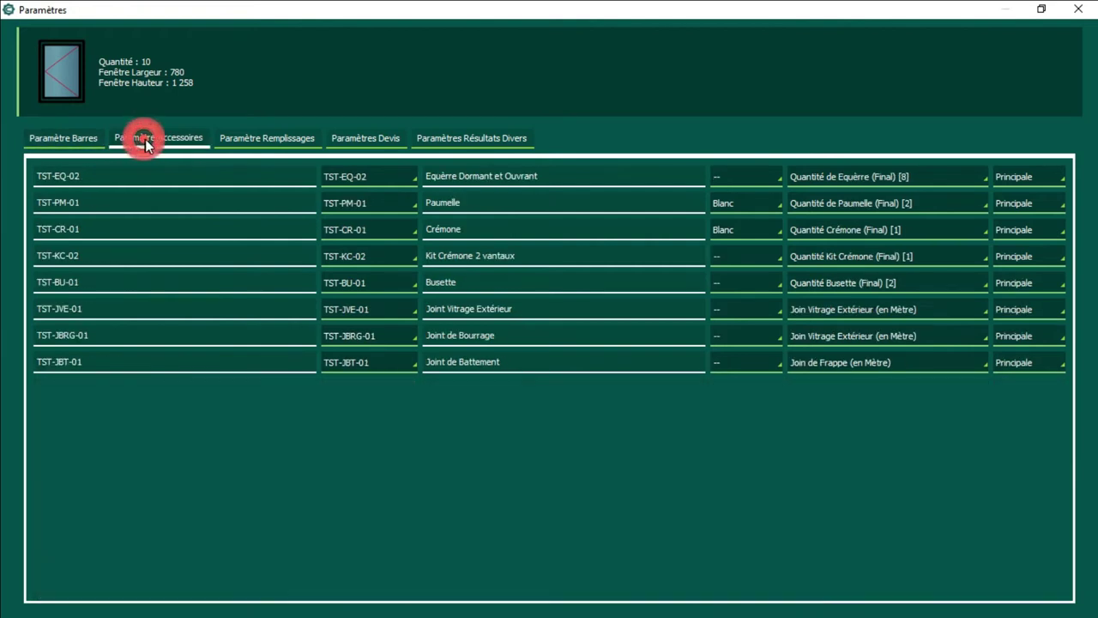
left_click(228, 137)
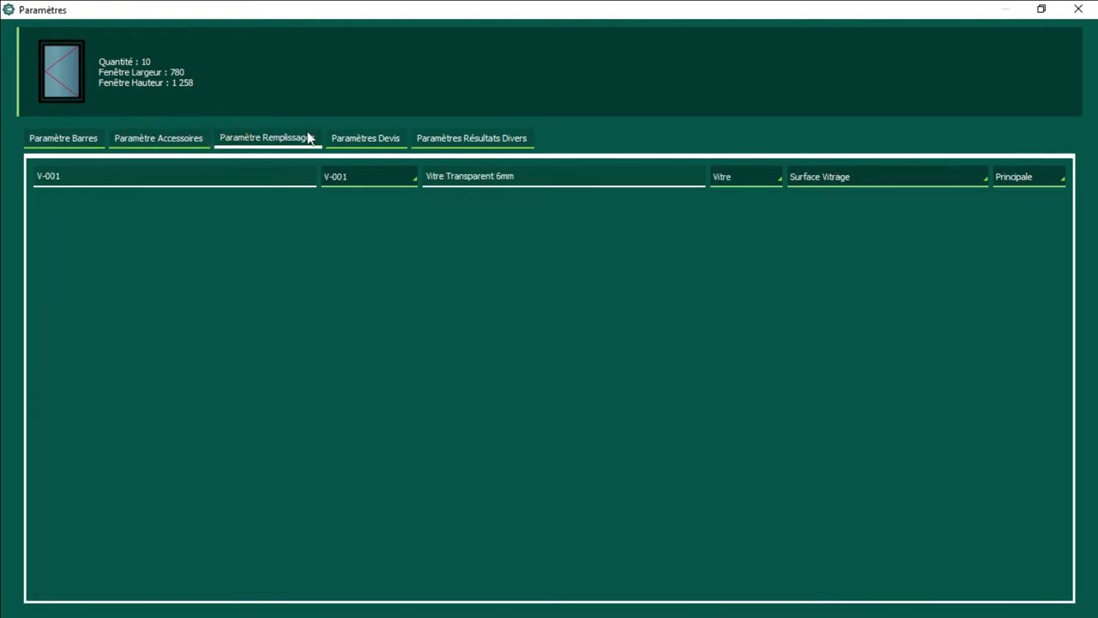
left_click(77, 146)
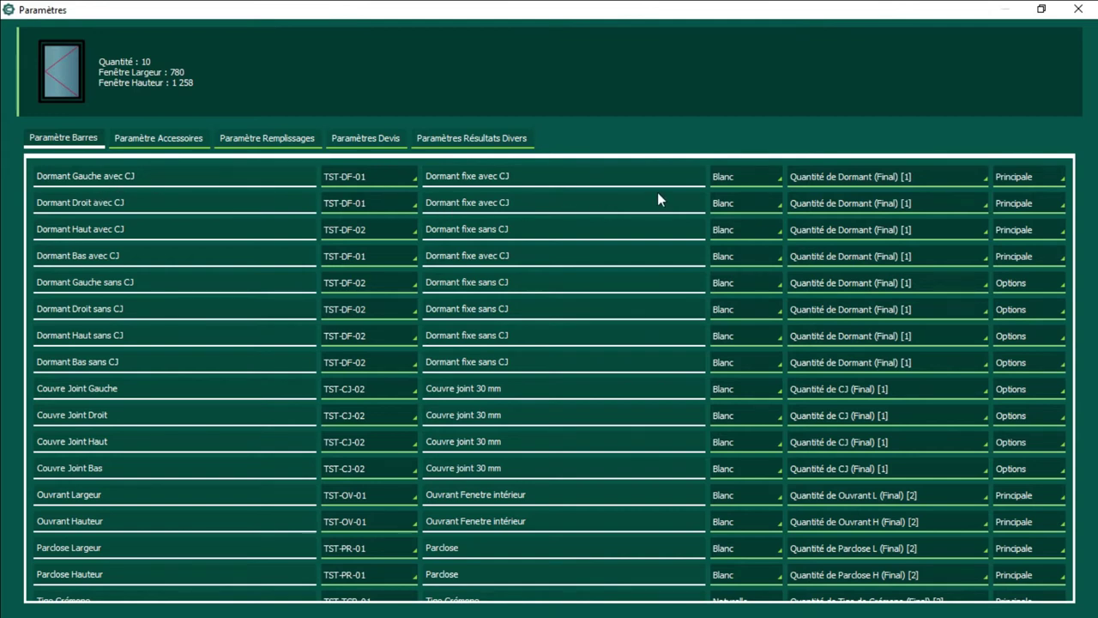
Step: Examine the profile reference, colour and Principale/Options choices of the Dormant Gauche avec CJ bar
left_click(385, 183)
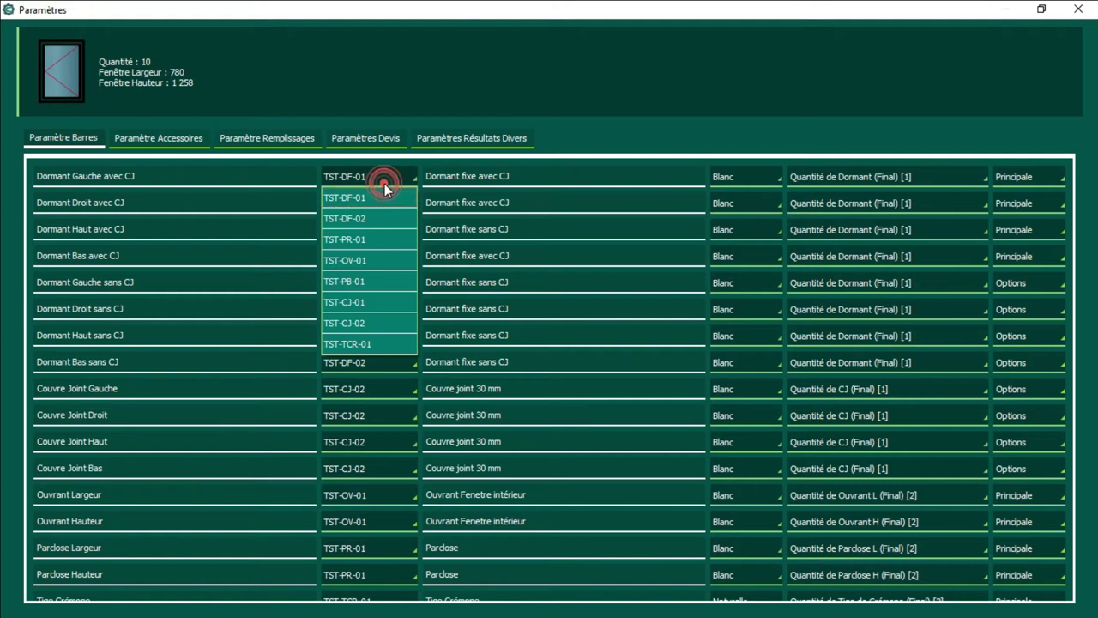
left_click(384, 176)
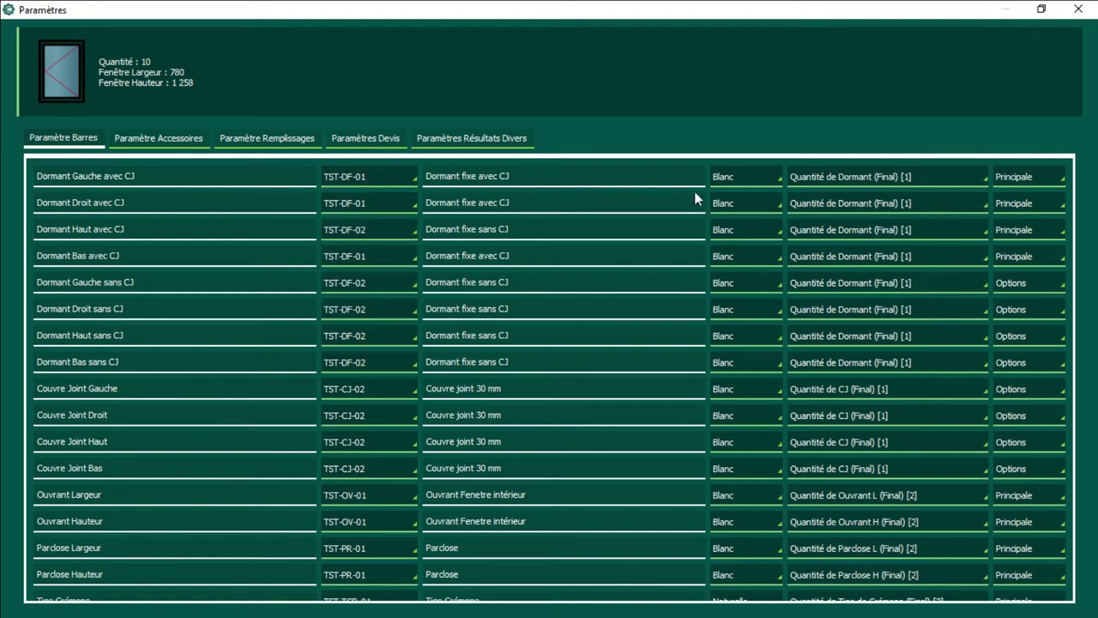
left_click(731, 176)
left_click(759, 174)
left_click(1030, 176)
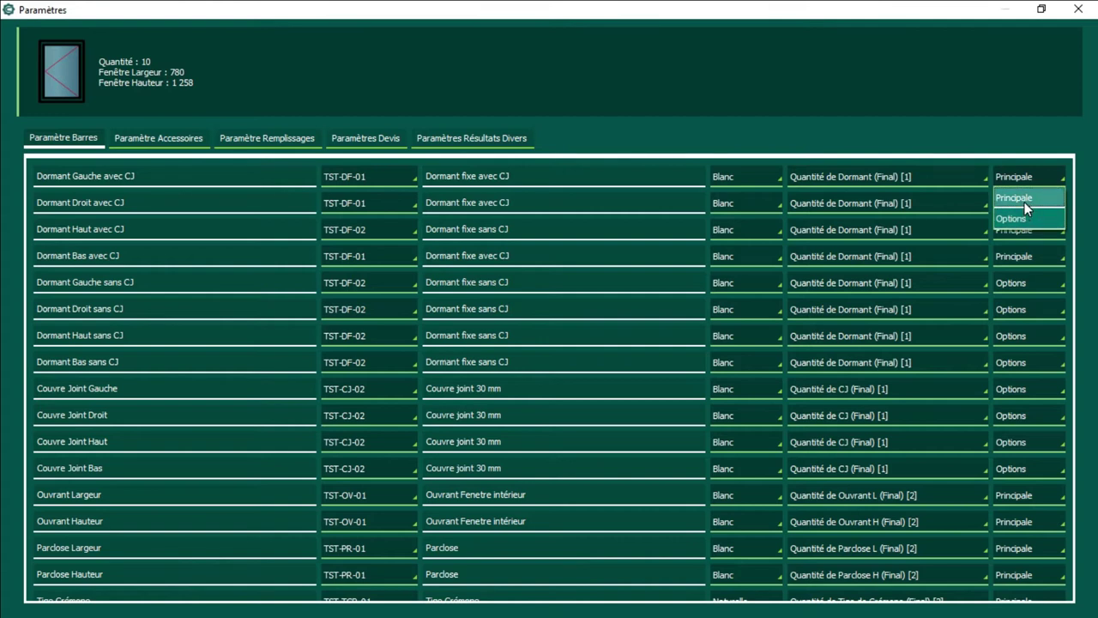
left_click(1024, 176)
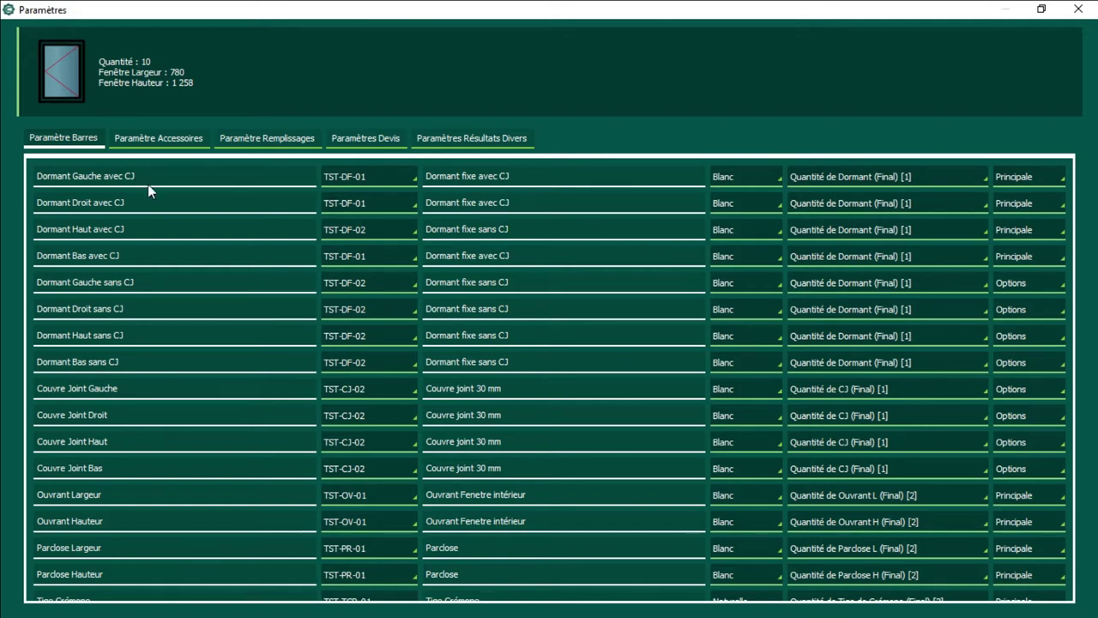
Step: Compare the measure's bar parameters with its accessory parameters, and return to the bar list
scroll(109, 327, "down", 1)
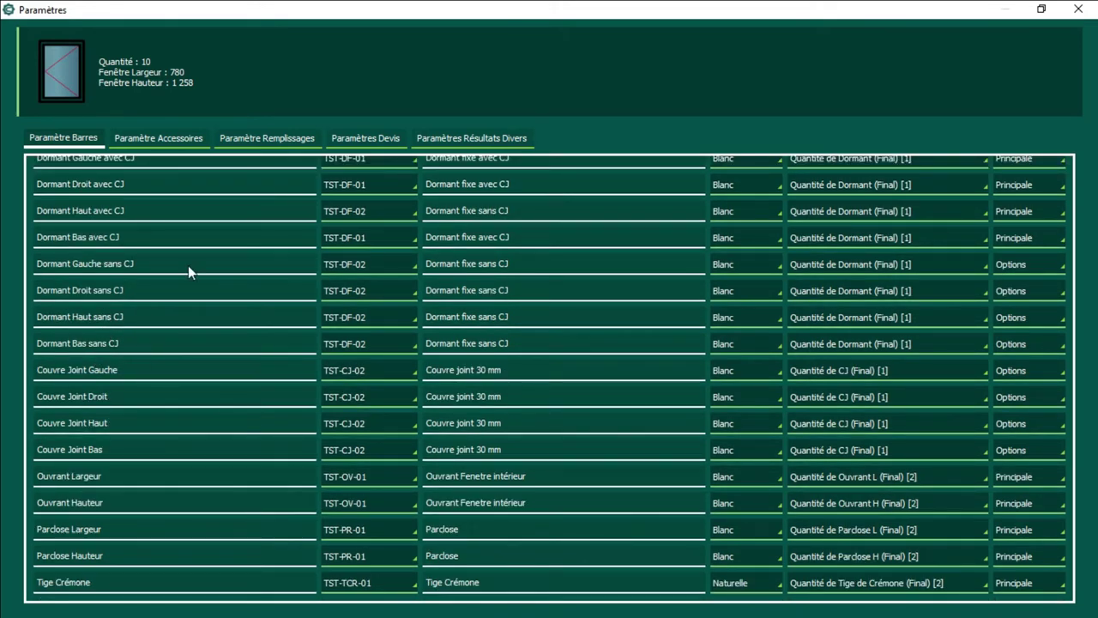
left_click(176, 140)
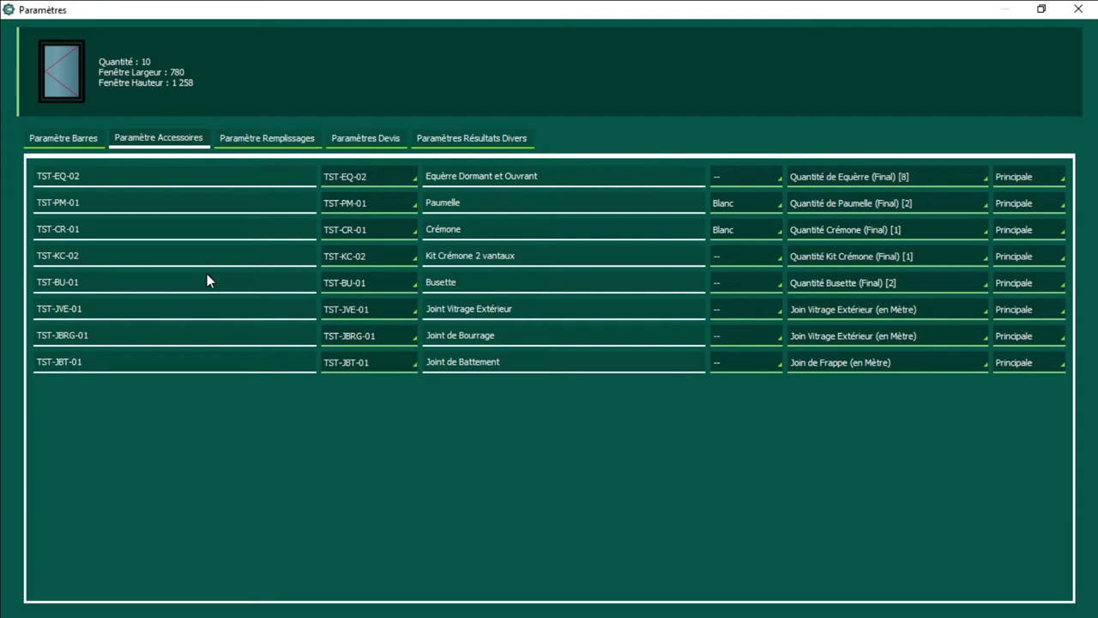
left_click(72, 137)
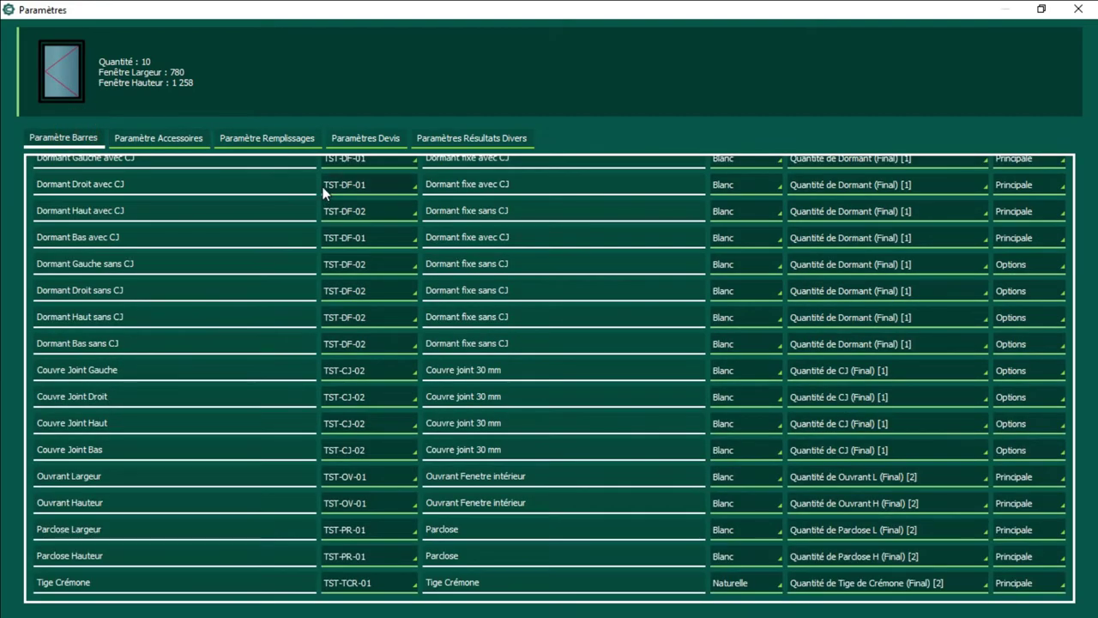
scroll(304, 187, "up", 1)
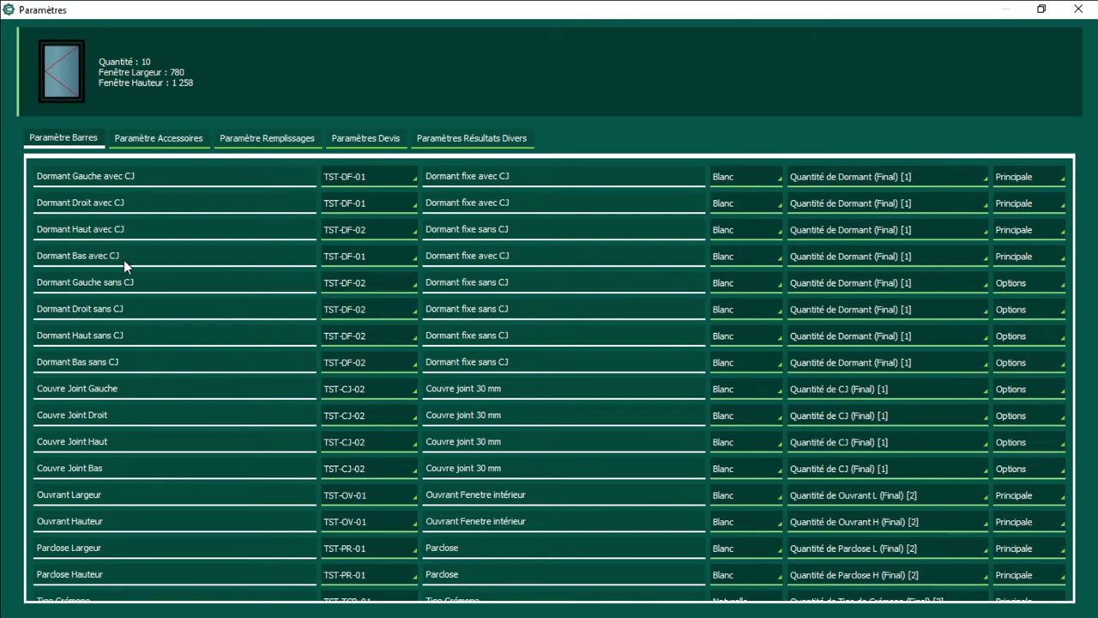
Step: Review the bar names of the measure, from the Dormant and Couvre Joint bars through Ouvrant, Parclose and Tige Crémone
scroll(131, 350, "down", 1)
left_click(126, 367)
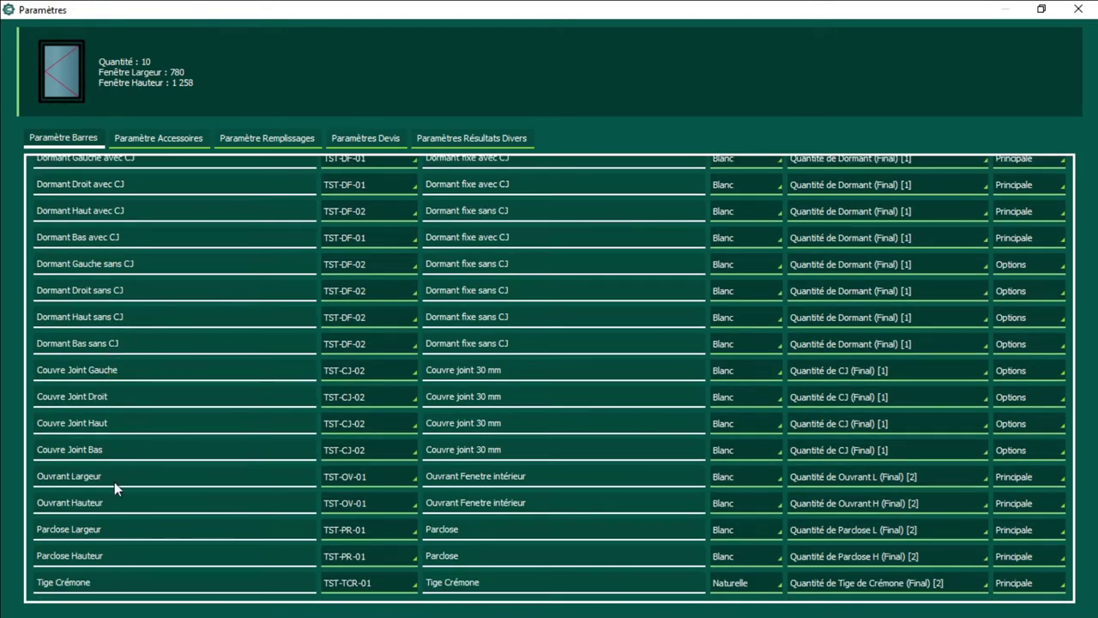
left_click(115, 468)
left_click(128, 527)
left_click(117, 585)
scroll(206, 438, "up", 1)
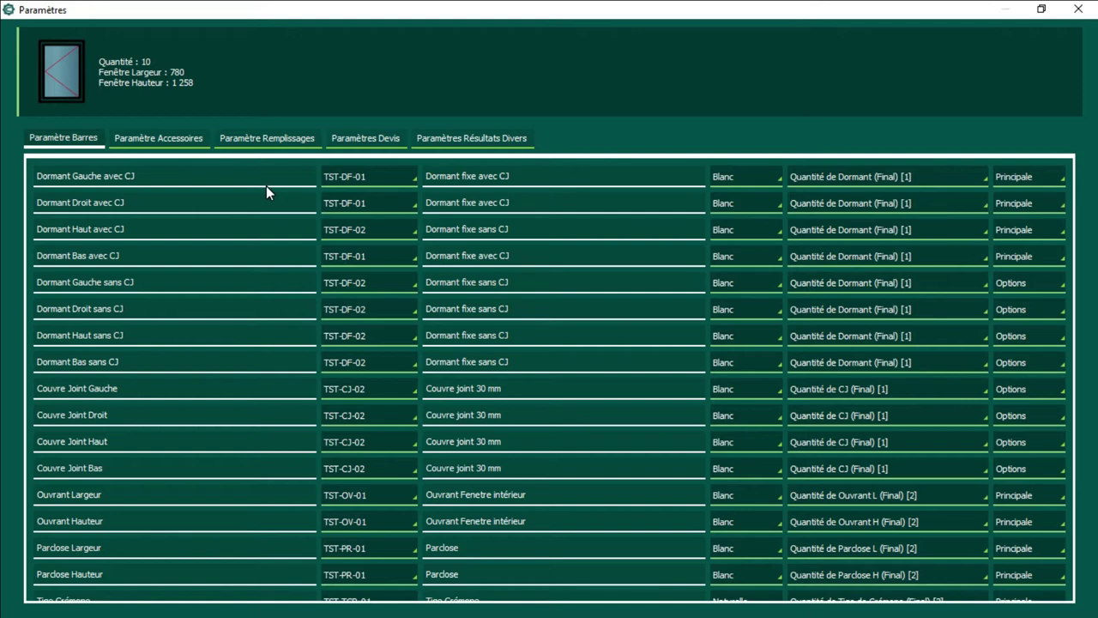
Step: Try profile reference TST-DF-02 on the Dormant Gauche avec CJ bar and restore TST-DF-01
left_click(387, 175)
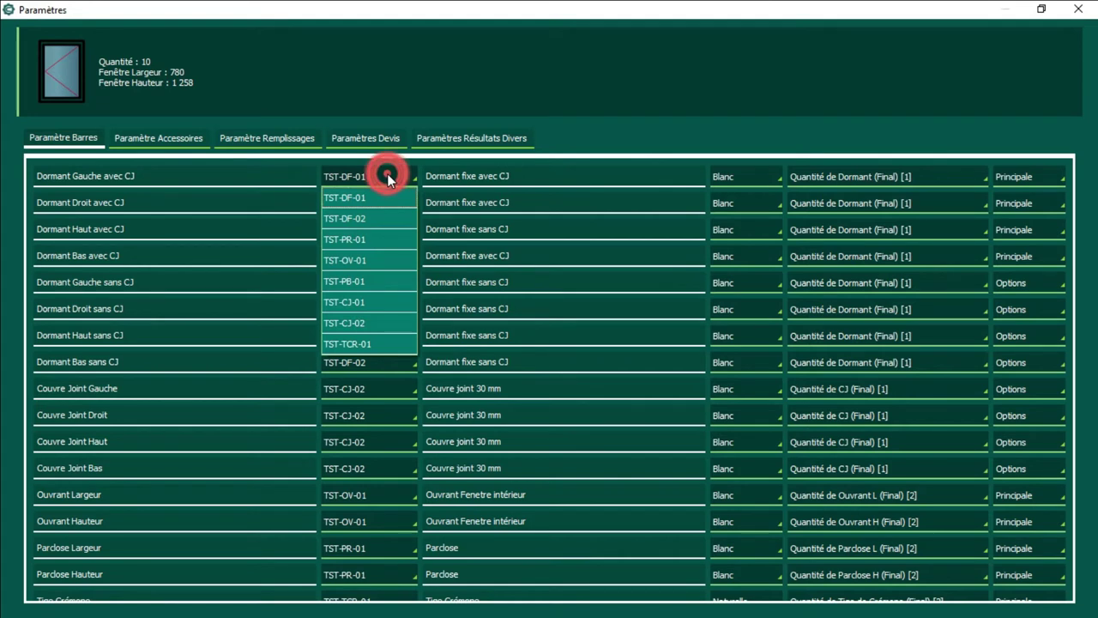
left_click(378, 174)
left_click(378, 174)
left_click(375, 219)
left_click(375, 176)
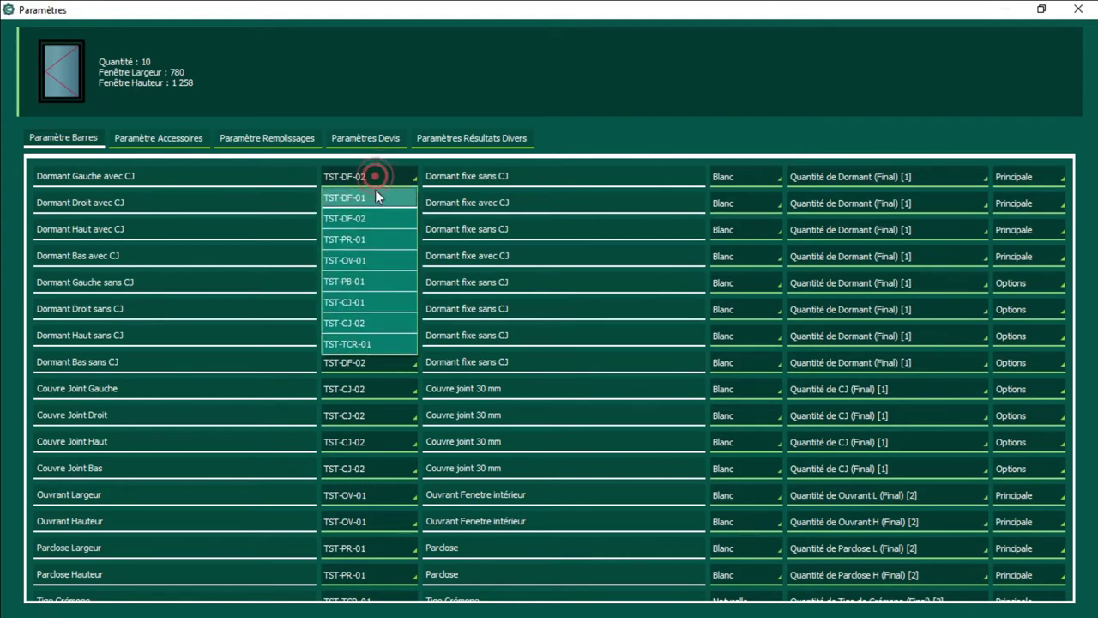
left_click(375, 199)
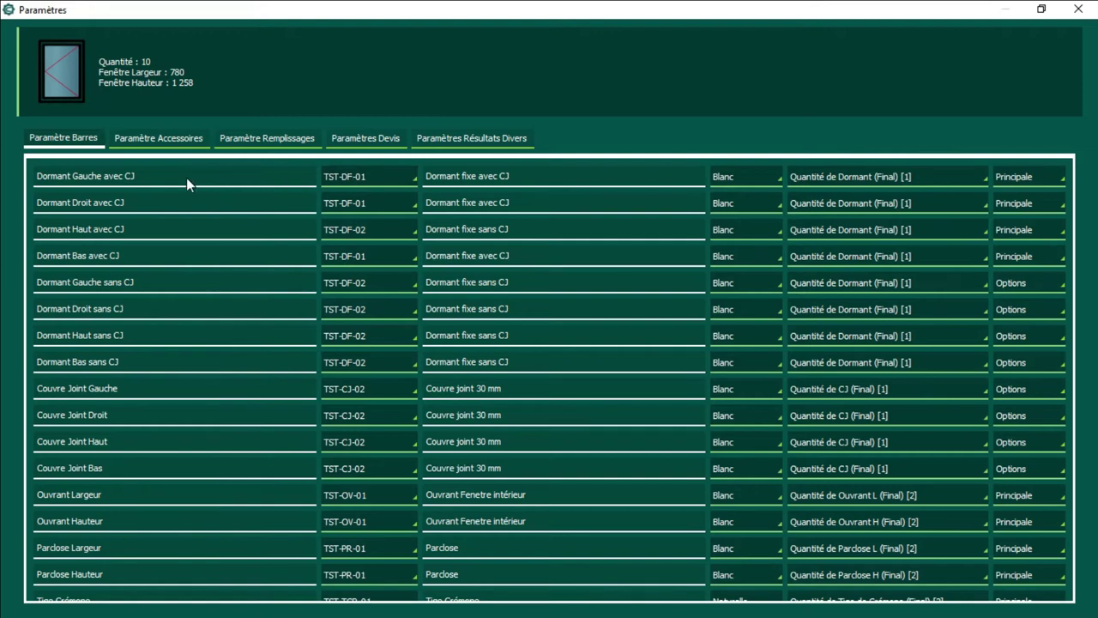
Step: Examine the profile references available for the Dormant Gauche avec CJ bar, keeping TST-DF-01
left_click(373, 179)
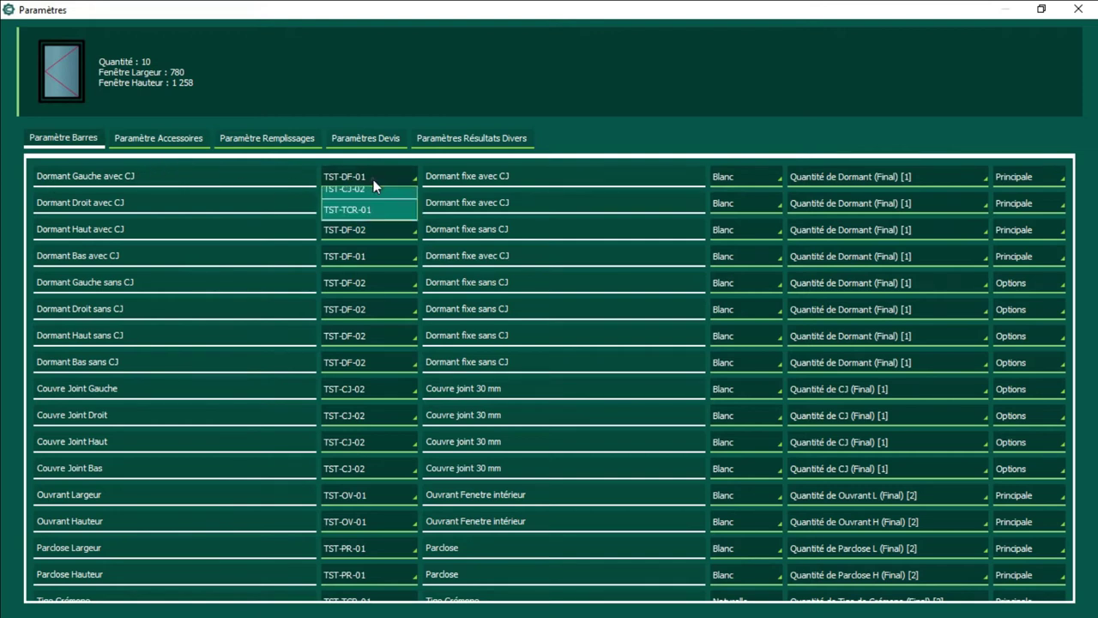
left_click(362, 212)
left_click(362, 188)
left_click(361, 194)
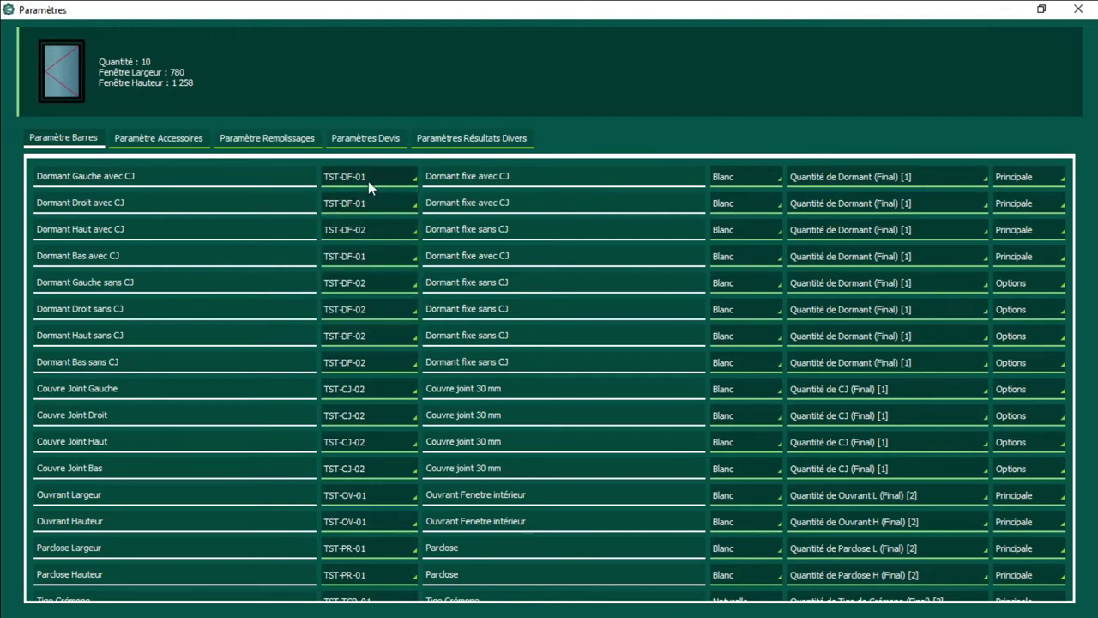
left_click(369, 181)
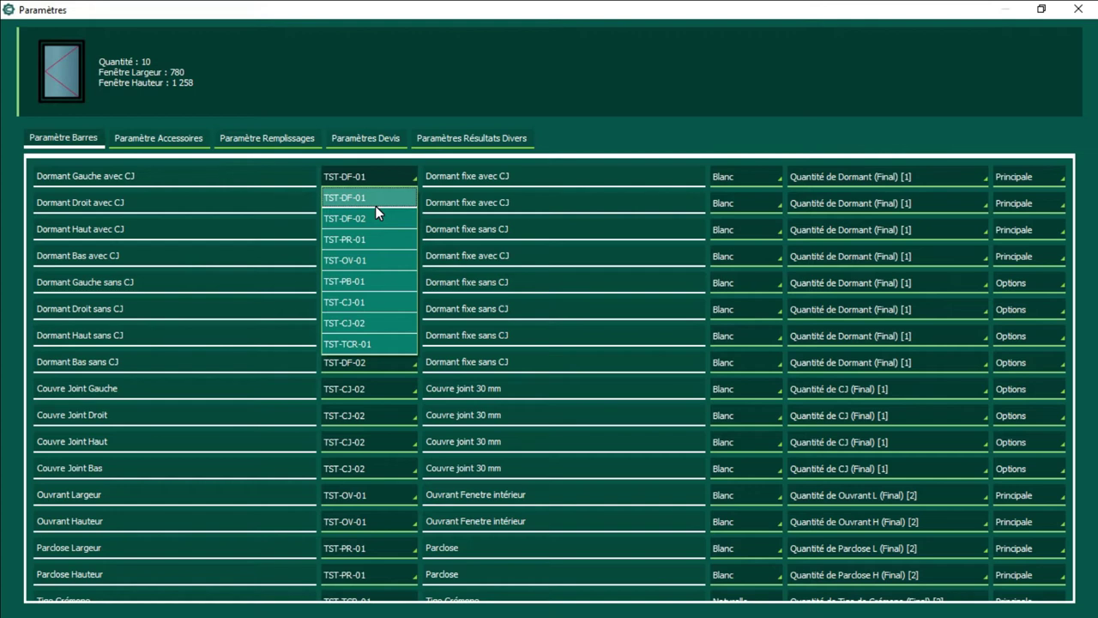
left_click(375, 206)
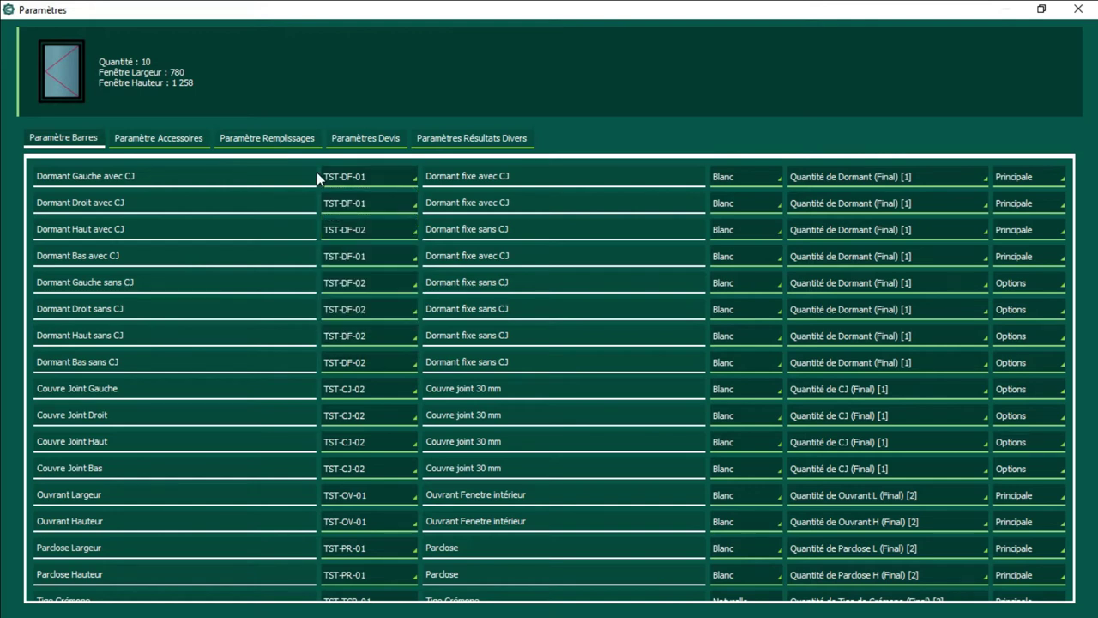
Step: Try other profile references, including TST-PB-01 and TST-CJ-01, on the Dormant Gauche avec CJ bar, and return it to TST-DF-01
left_click(390, 177)
left_click(392, 176)
scroll(392, 176, "down", 1)
scroll(403, 182, "down", 2)
scroll(394, 182, "down", 1)
scroll(409, 180, "down", 1)
left_click(408, 179)
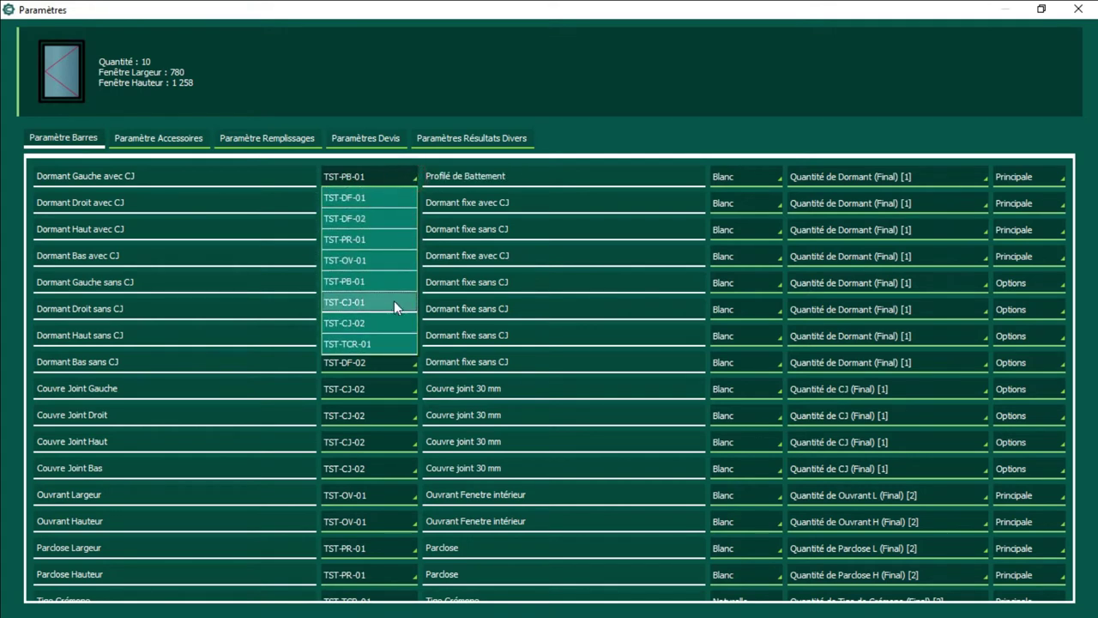
left_click(394, 300)
scroll(394, 181, "up", 5)
left_click(403, 182)
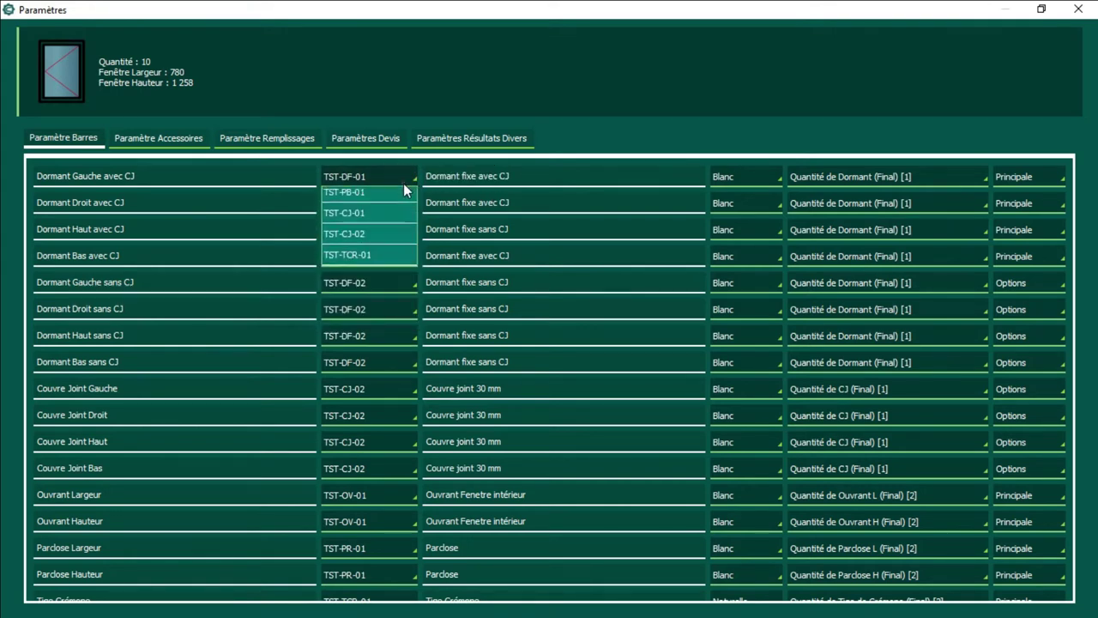
left_click(393, 205)
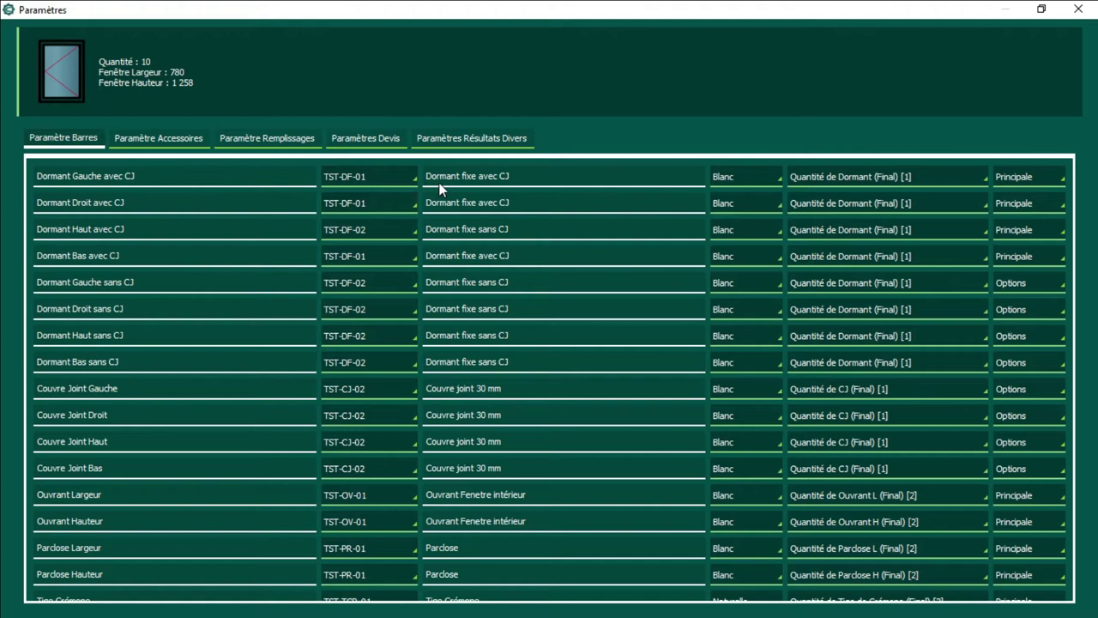
Step: Set the colour of the Dormant Gauche, Droit, Haut and Bas avec CJ bars to Noire, leaving Dormant Gauche sans CJ on Blanc
left_click(727, 176)
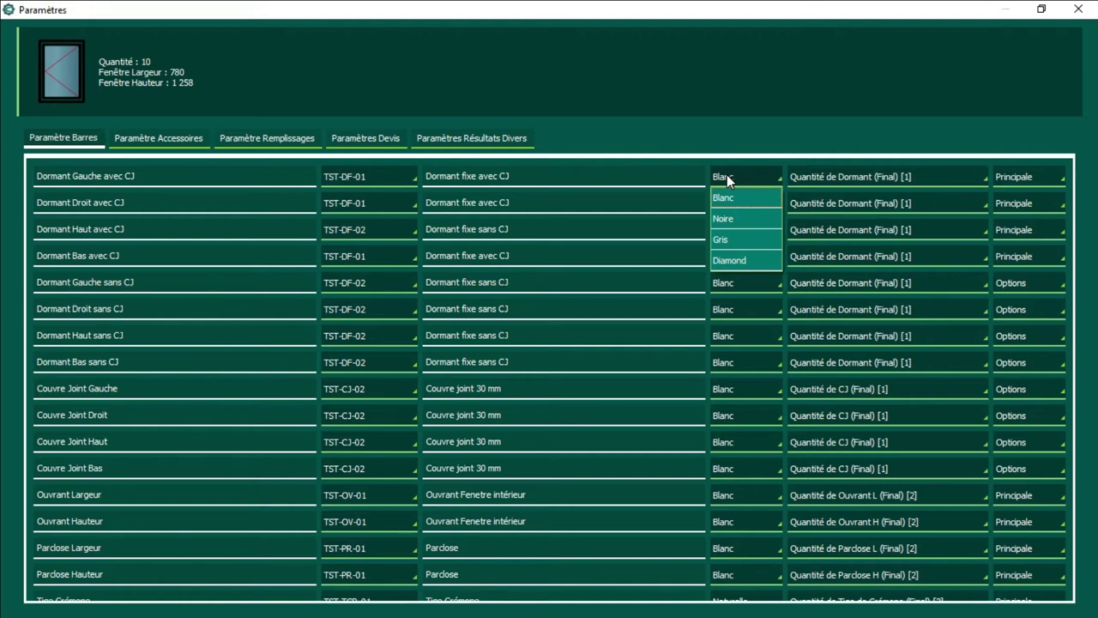
left_click(754, 220)
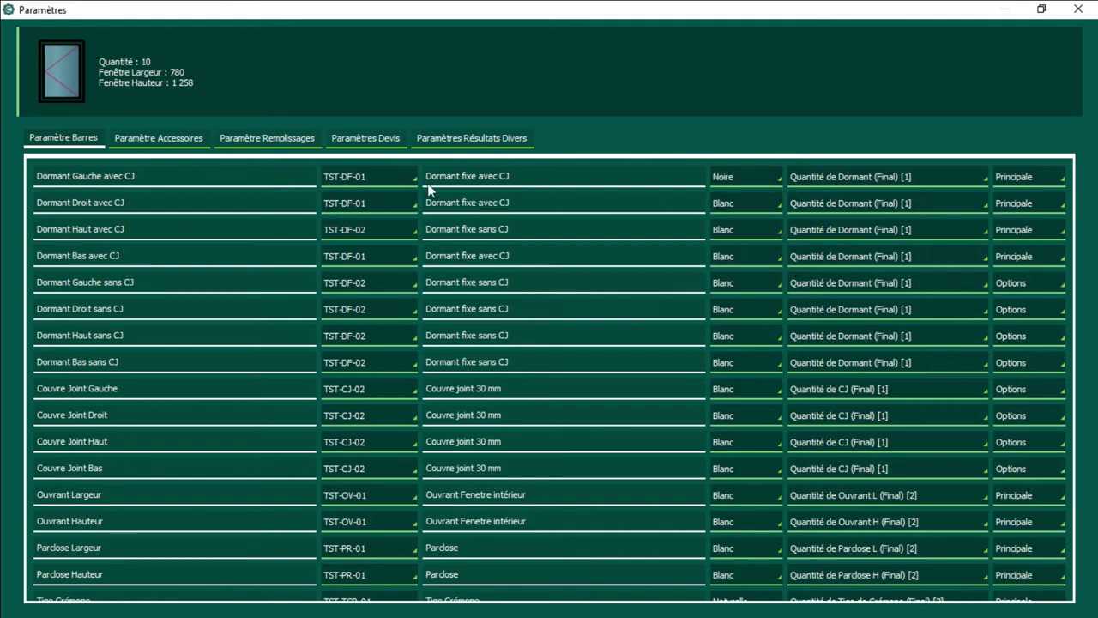
scroll(743, 204, "down", 1)
scroll(743, 231, "down", 1)
left_click(744, 254)
left_click(734, 296)
left_click(740, 282)
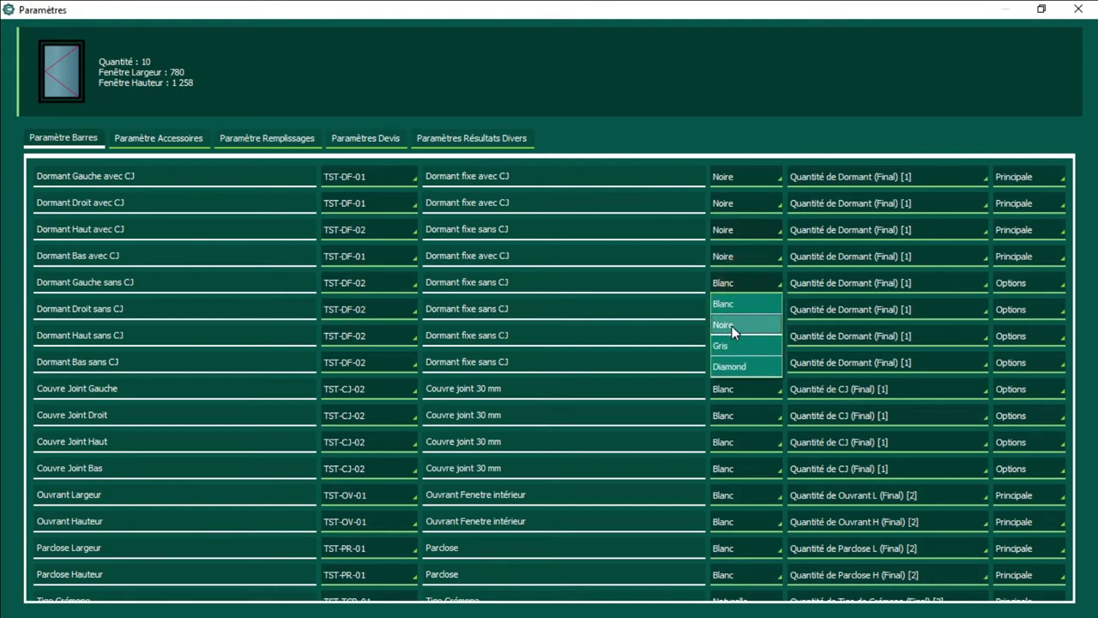
left_click(729, 304)
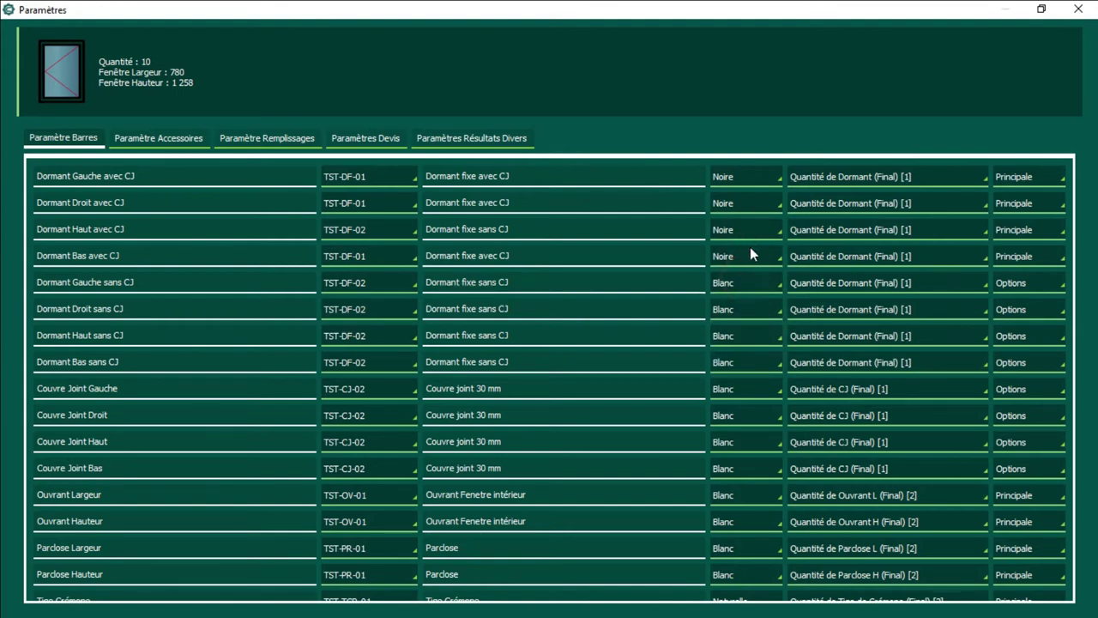
Step: Set the colour of the Dormant Gauche, Droit and Haut avec CJ bars back to Blanc
scroll(750, 247, "down", 1)
scroll(734, 229, "up", 1)
left_click(737, 203)
left_click(738, 191)
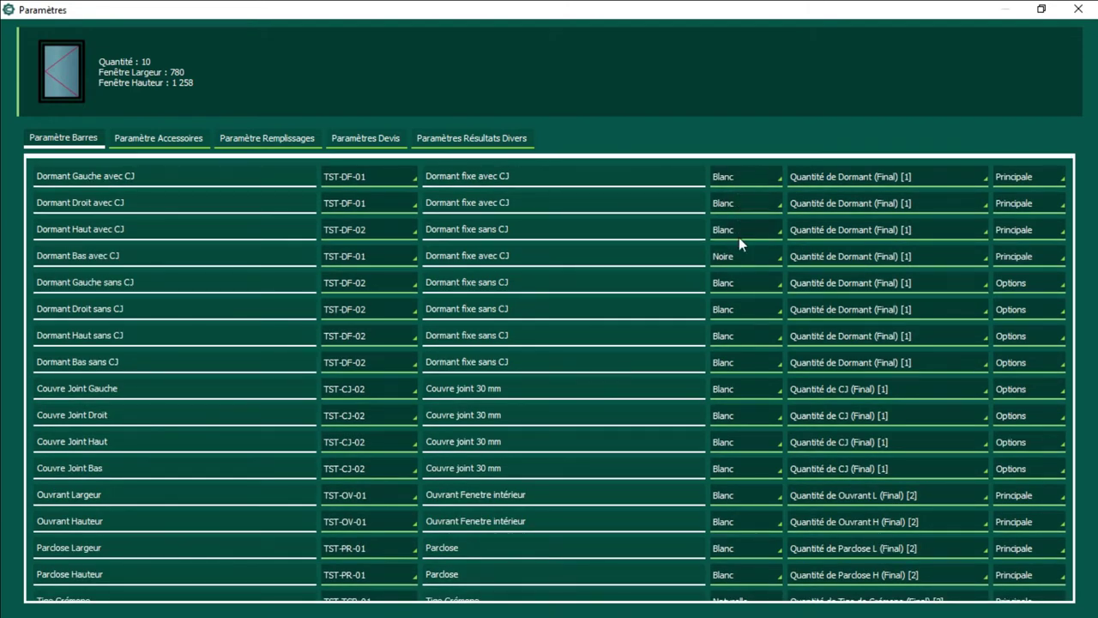
Step: Examine the quantity choices of the Dormant Gauche avec CJ bar
left_click(810, 176)
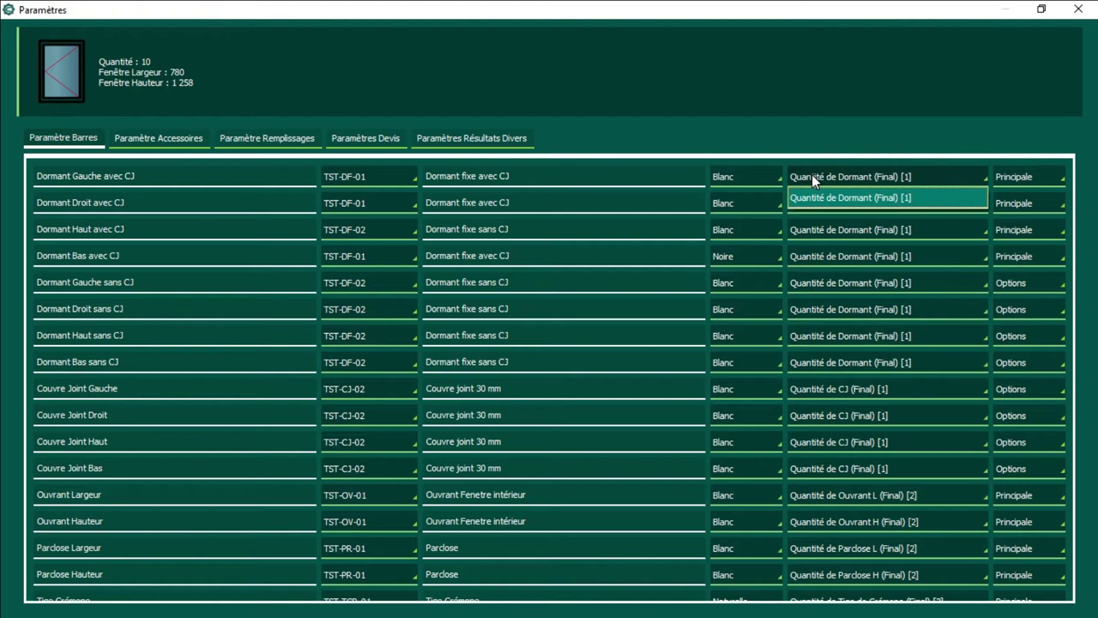
left_click(811, 174)
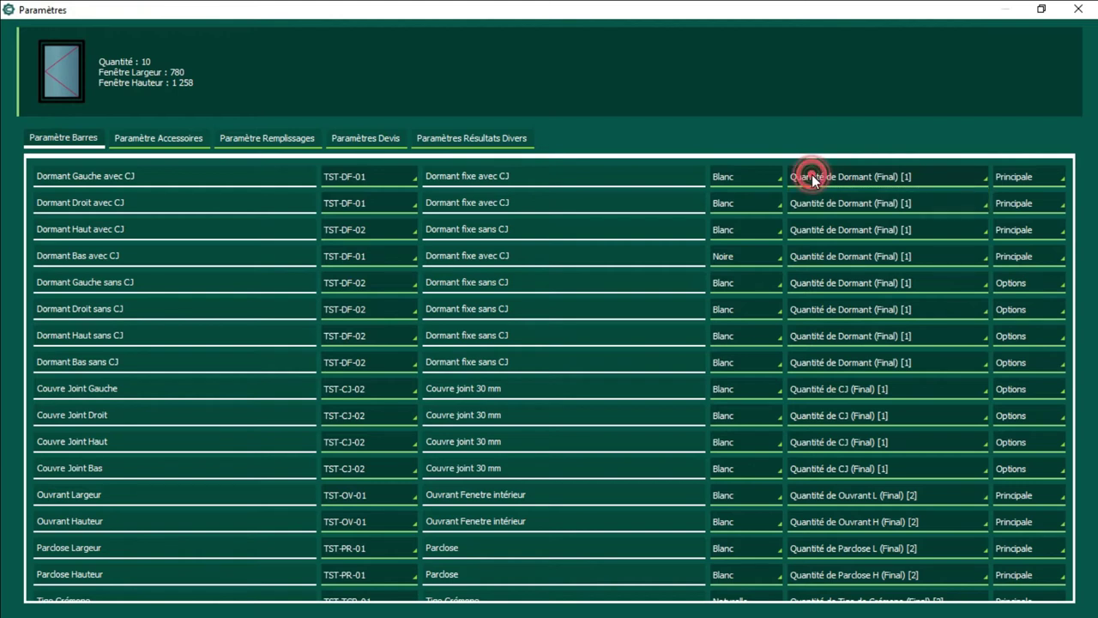
left_click(812, 174)
left_click_drag(380, 4, 581, 154)
double_click(580, 153)
left_click(855, 178)
left_click(879, 181)
Step: Open the accessory parameters and set the colour of the TST-PM-01 Paumelle to Noir
left_click(138, 148)
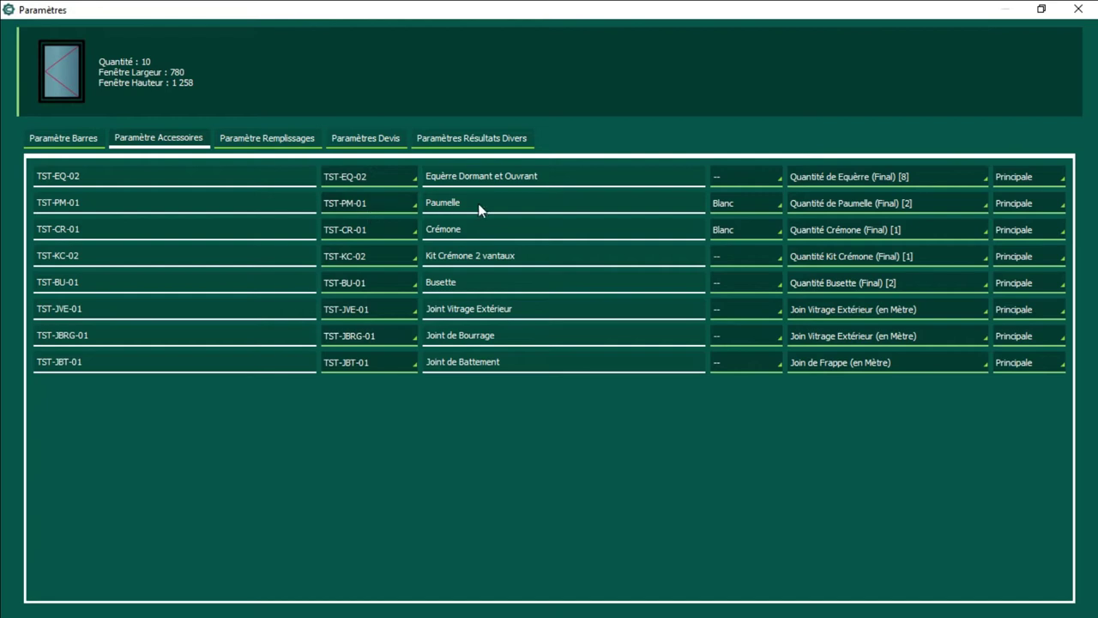
left_click(764, 206)
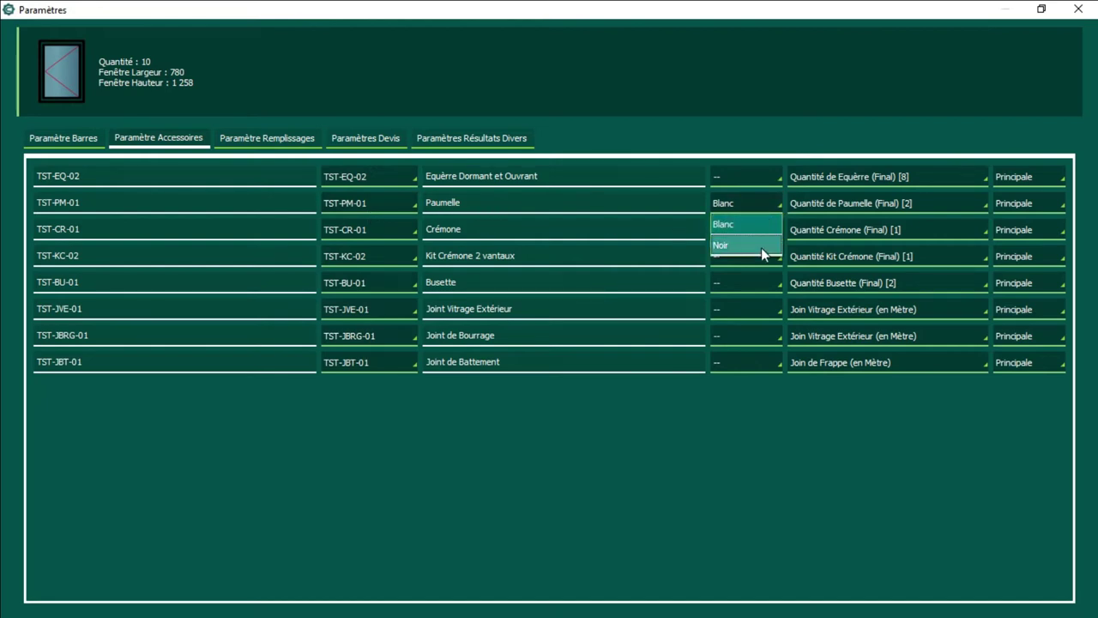
left_click(761, 247)
Step: Try Quantité de Paumelle (Final) [3] for the TST-PM-01 Paumelle and restore the quantity [2]
left_click(832, 206)
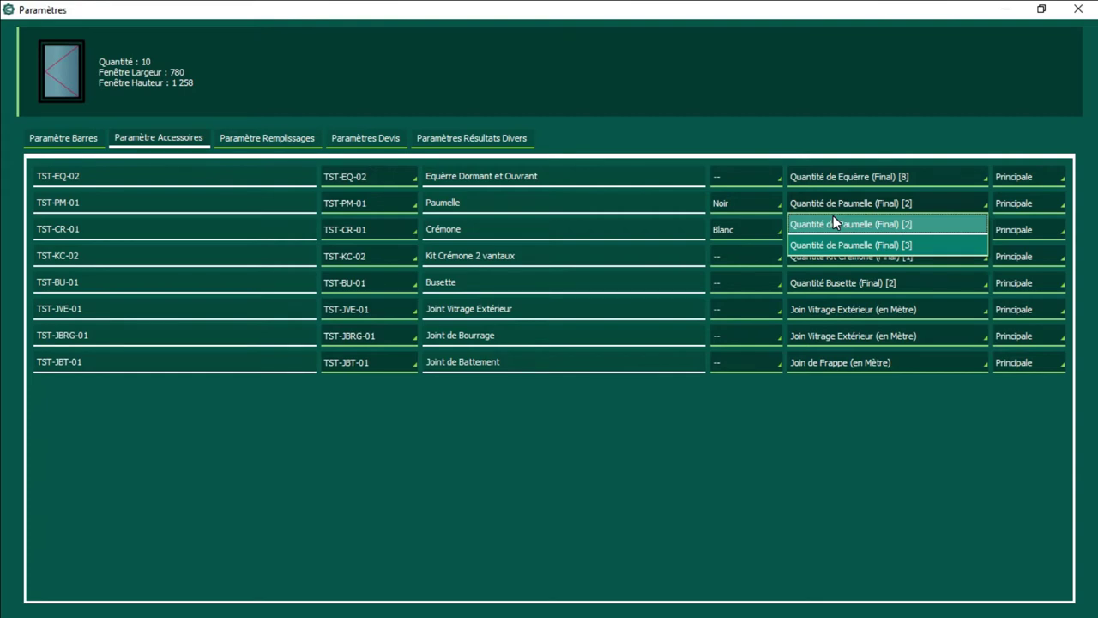
left_click(839, 205)
left_click(839, 206)
left_click(840, 245)
left_click(852, 198)
left_click(852, 225)
Step: Examine the quantity choices of the TST-EQ-02 Equèrre Dormant et Ouvrant accessory, keeping Quantité de Equèrre (Final) [8]
left_click(864, 174)
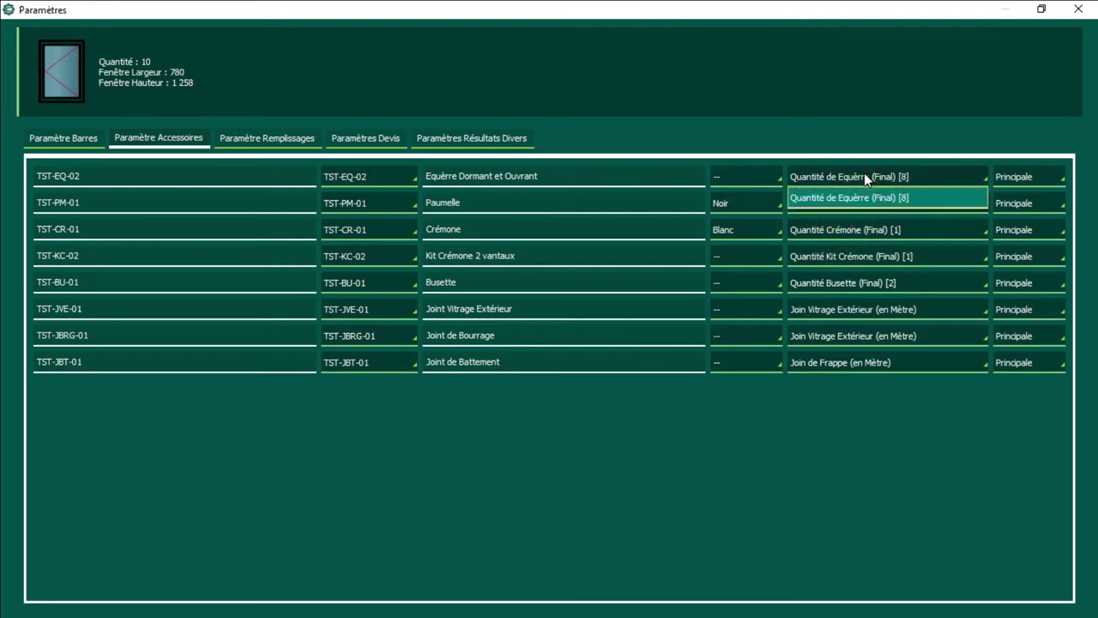
left_click(864, 177)
left_click(864, 177)
left_click(863, 199)
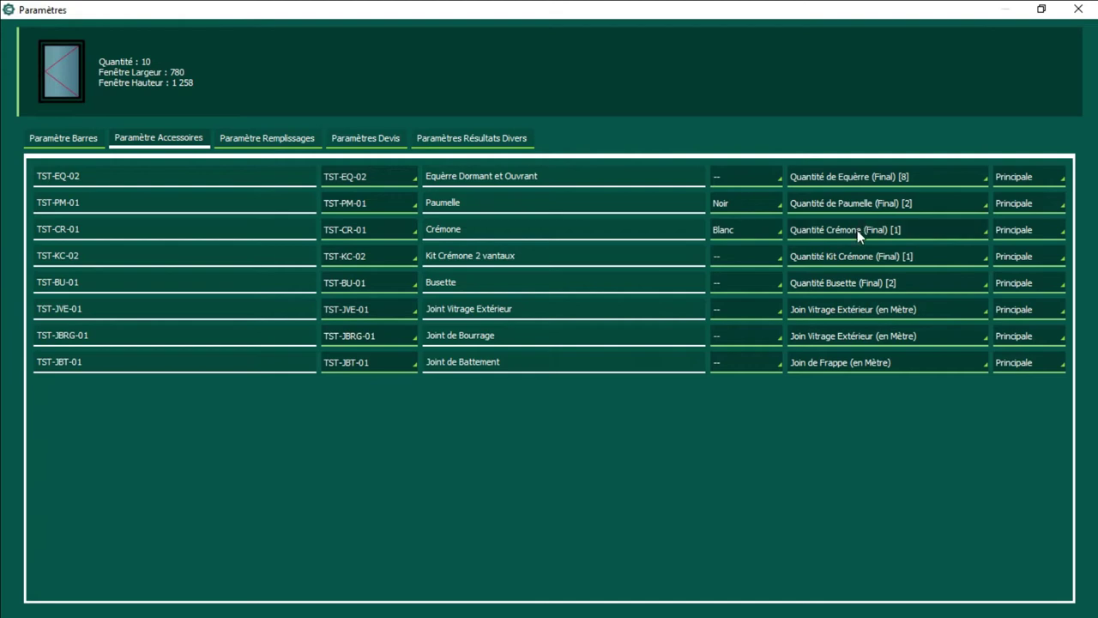
Step: Switch the TST-PM-01 Paumelle quantity to [3] once more and return it to Quantité de Paumelle (Final) [2]
left_click(860, 213)
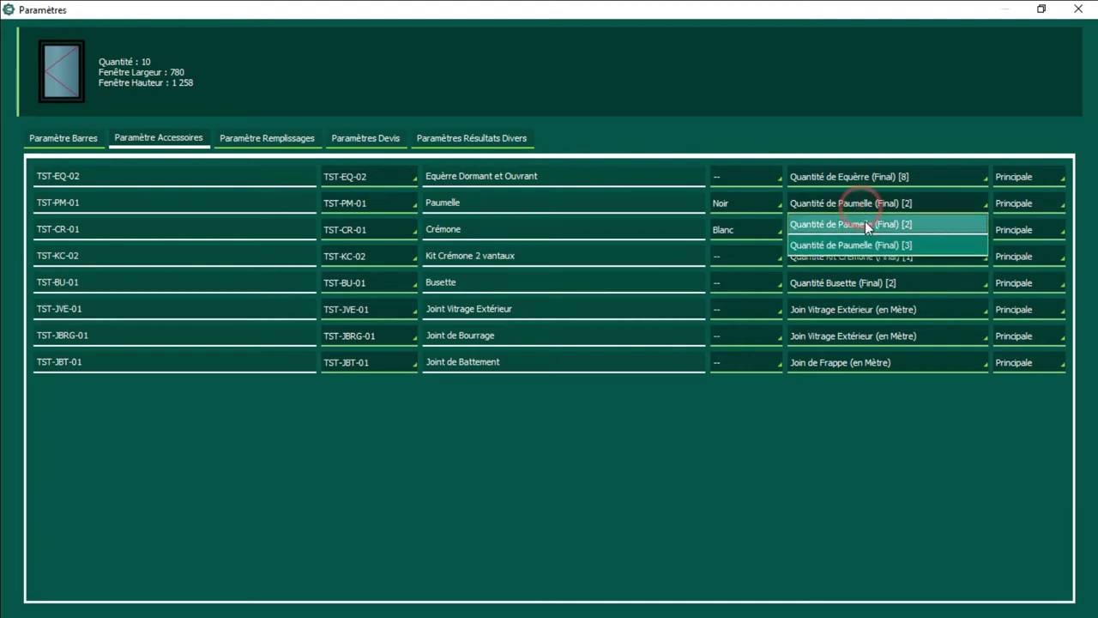
left_click(865, 242)
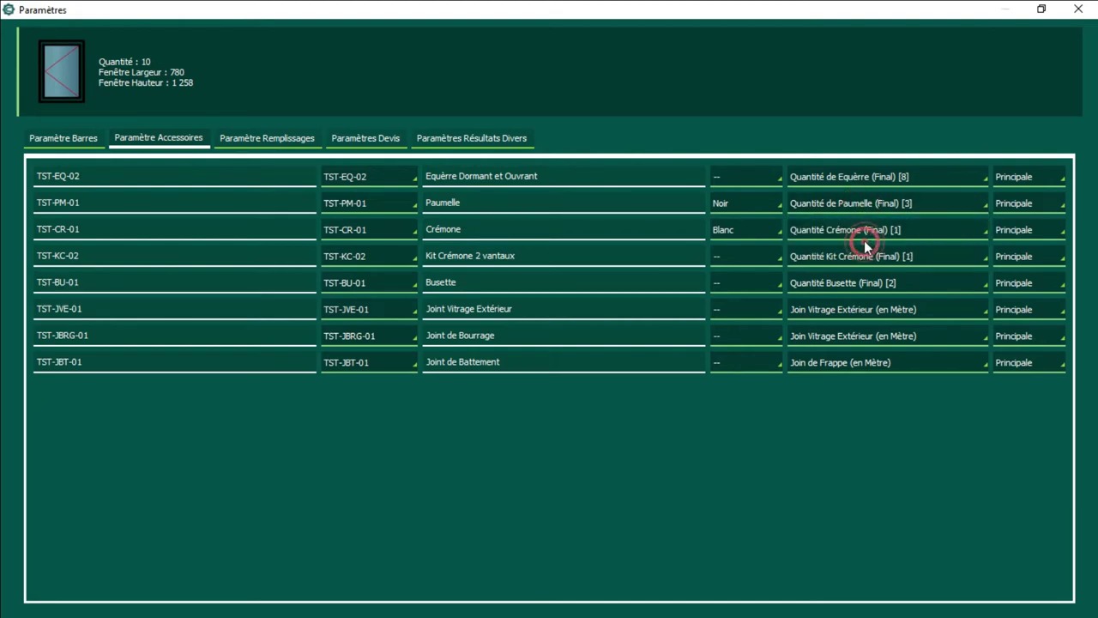
left_click(868, 201)
left_click(873, 225)
Step: Close the parameters and modify the F-OV-1V measure, setting Fenêtre Hauteur to 1 650
left_click(1078, 9)
left_click(205, 175)
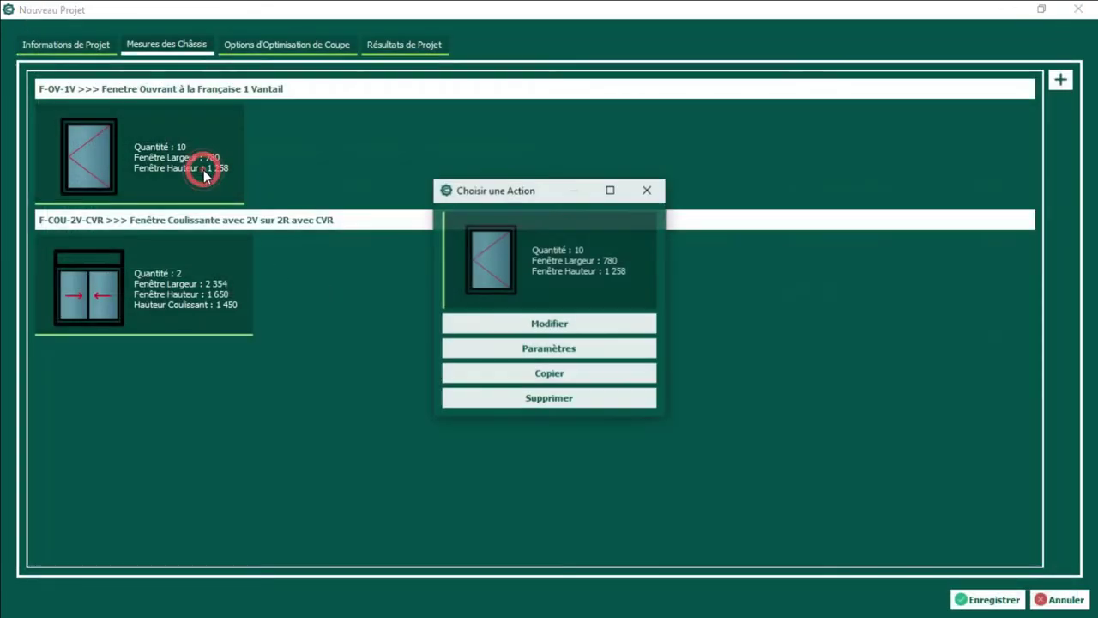
left_click(553, 327)
double_click(573, 343)
type("1 650")
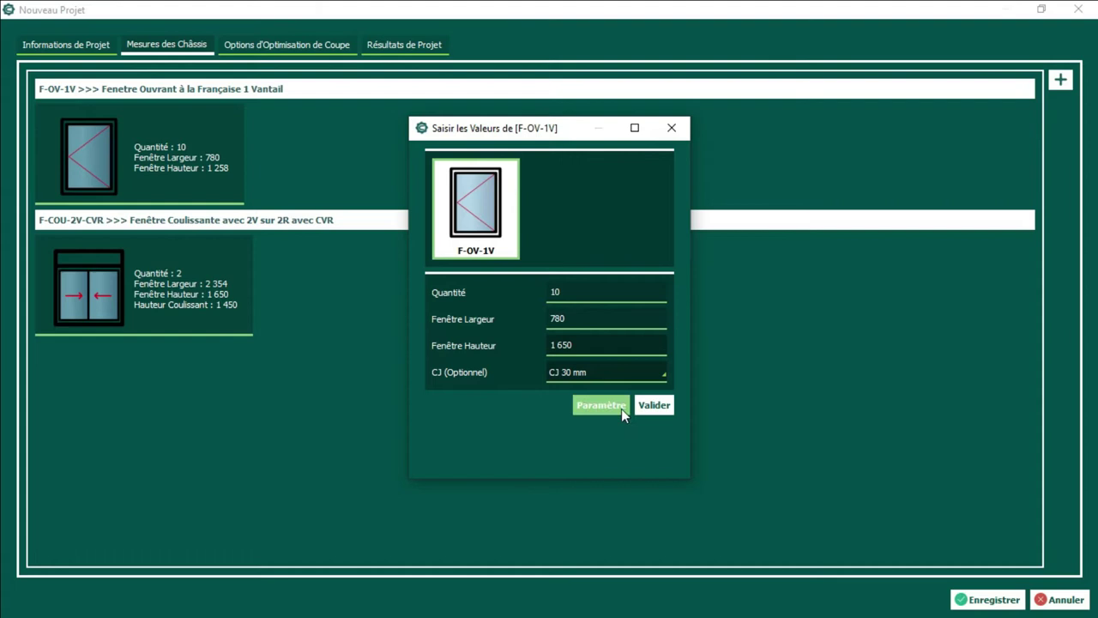
left_click(652, 404)
left_click(558, 327)
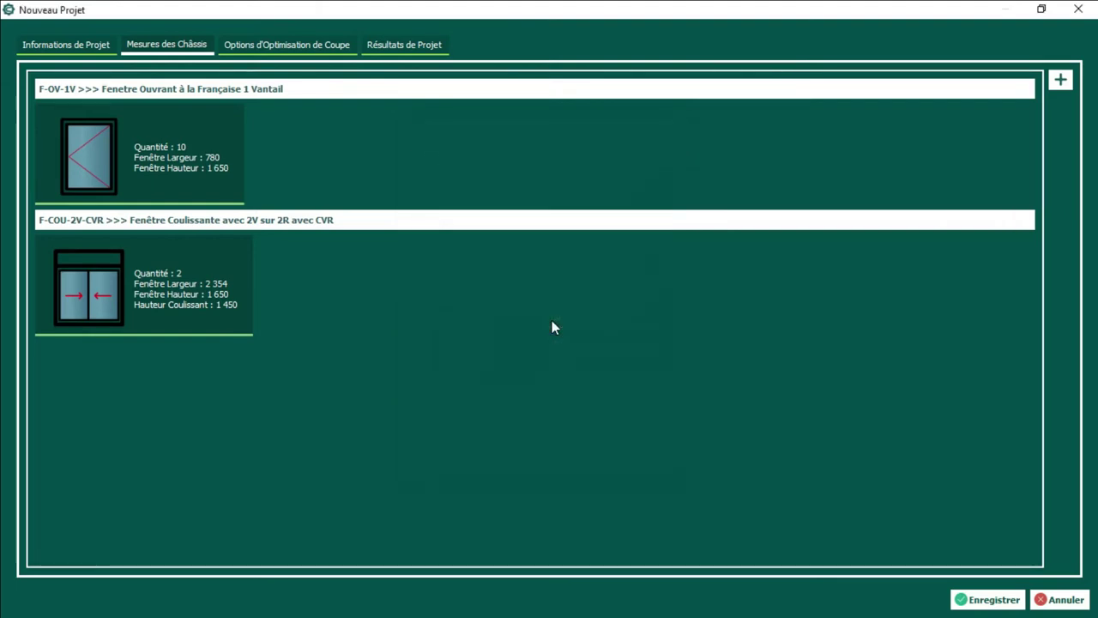
Step: Review and validate the F-OV-1V measures, and open the frame's accessory parameters
left_click(210, 170)
left_click(564, 345)
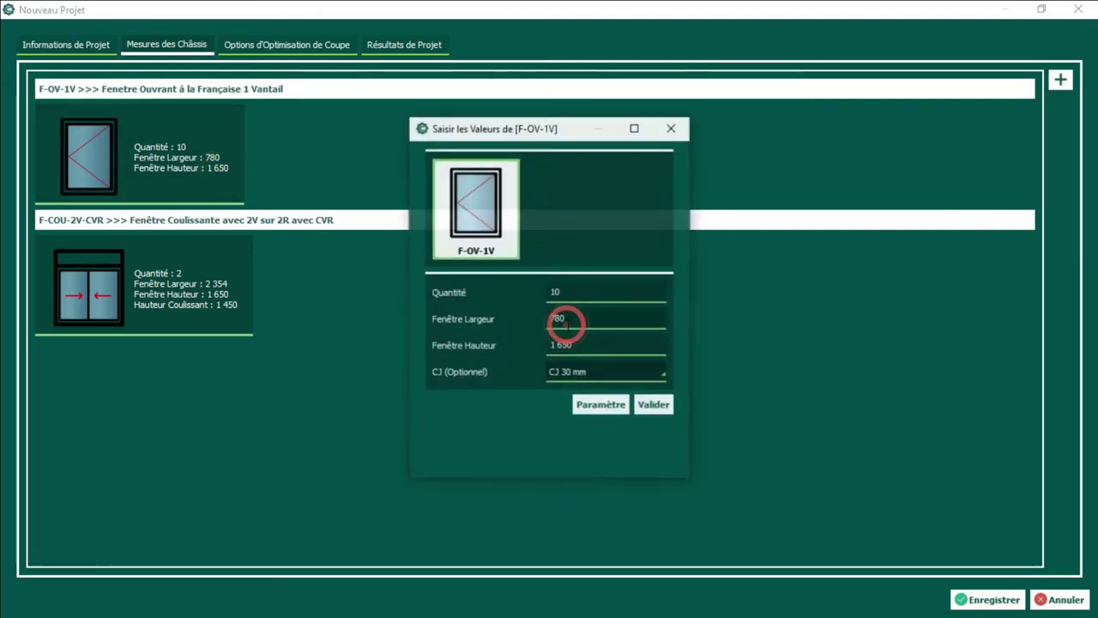
left_click(654, 404)
left_click(622, 327)
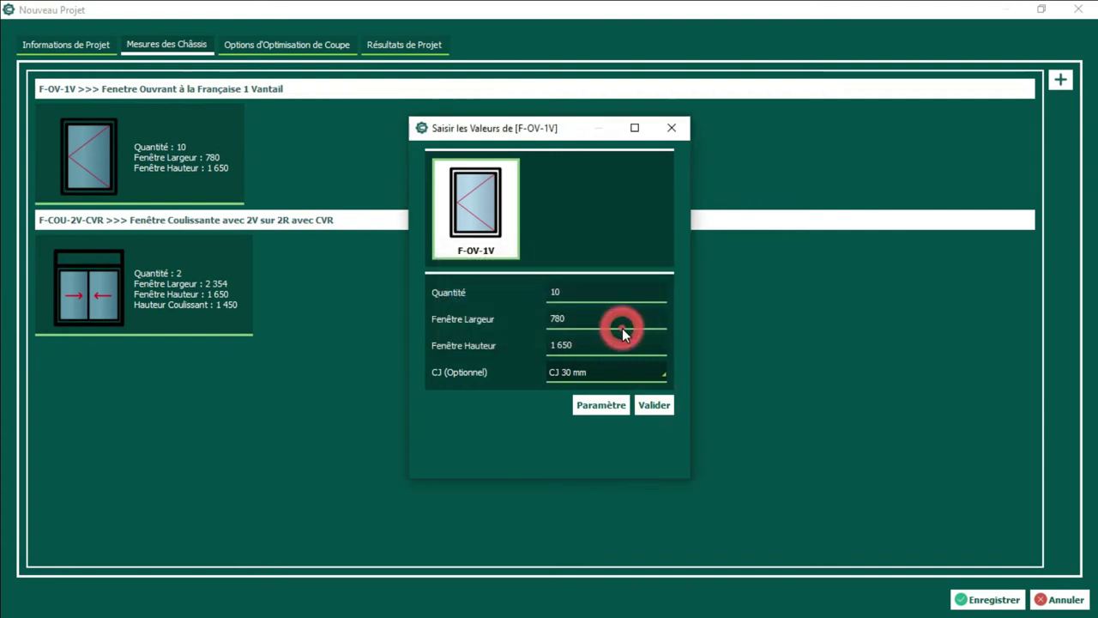
left_click(212, 167)
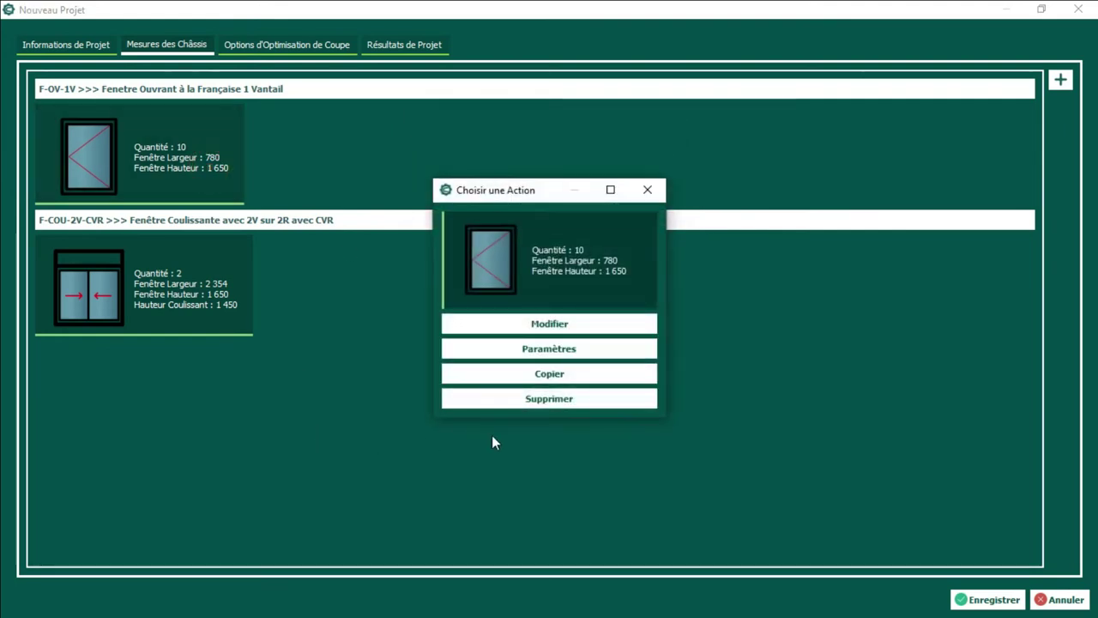
left_click(565, 352)
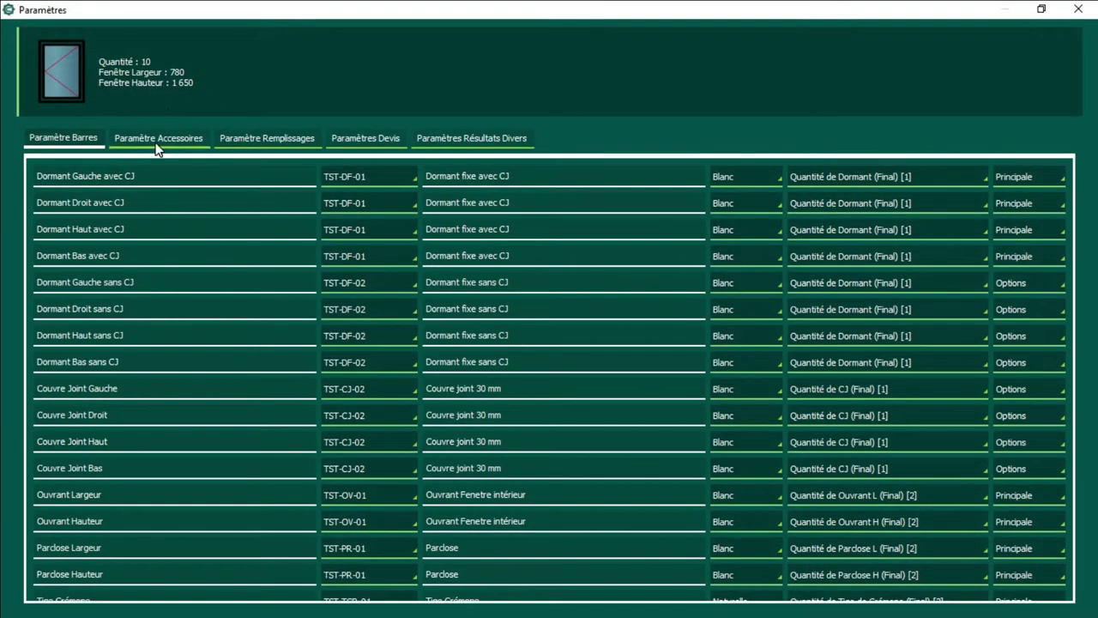
left_click(158, 142)
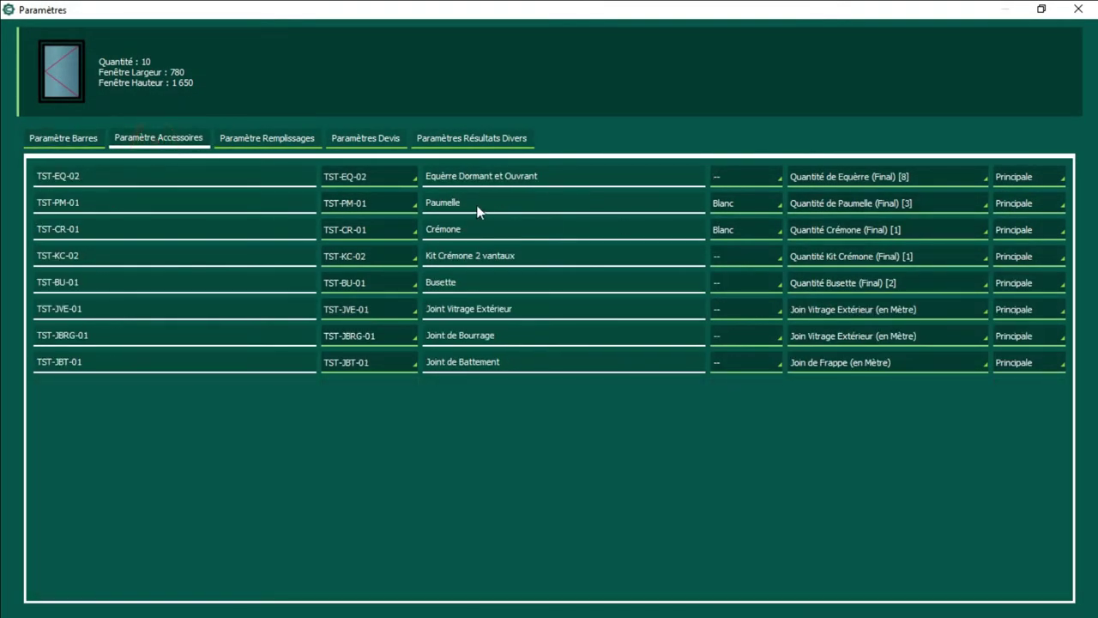
Step: Try another quantity for the TST-PM-01 Paumelle and restore Quantité de Paumelle (Final) [3]
left_click(914, 206)
left_click(910, 223)
left_click(913, 204)
left_click(909, 248)
Step: Examine the reference, colour and quantity choices of the Dormant Gauche avec CJ bar without changing them
left_click(63, 137)
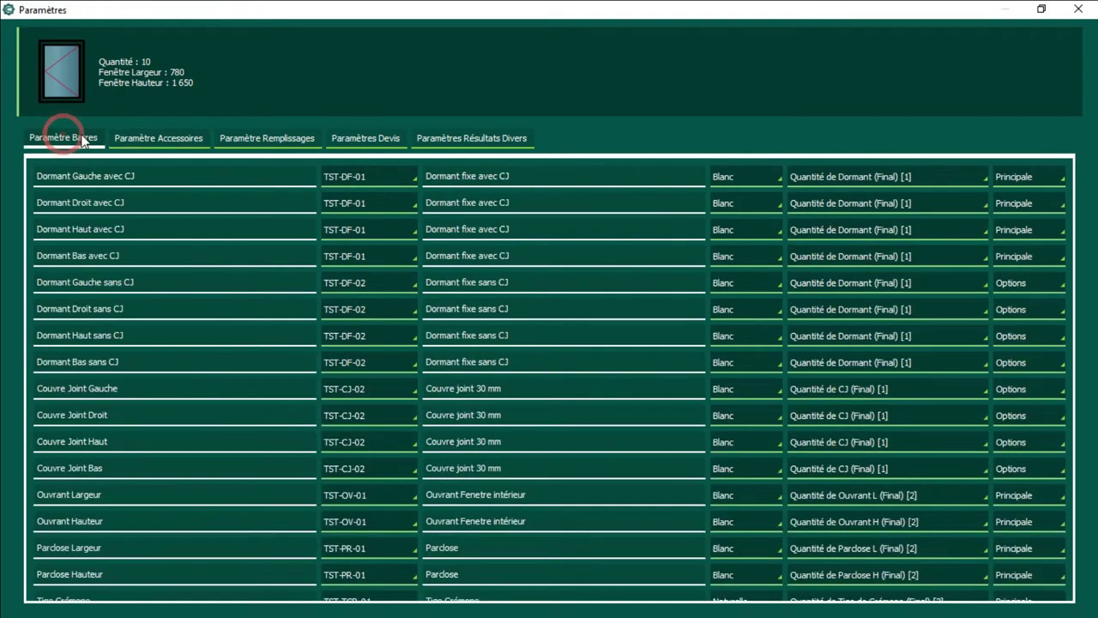
left_click(346, 174)
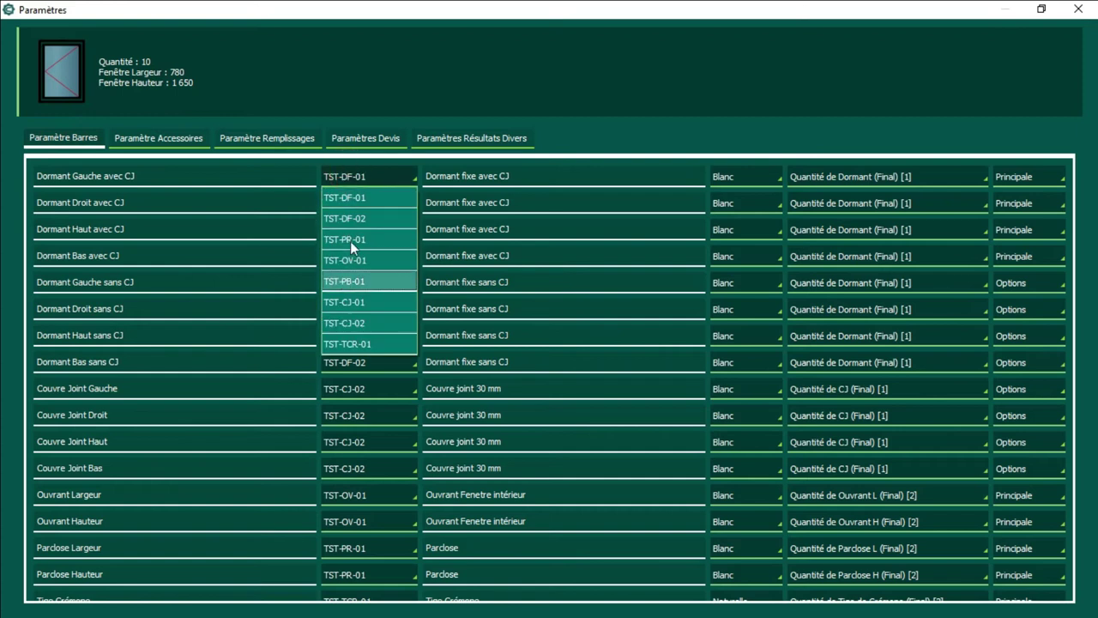
left_click(371, 168)
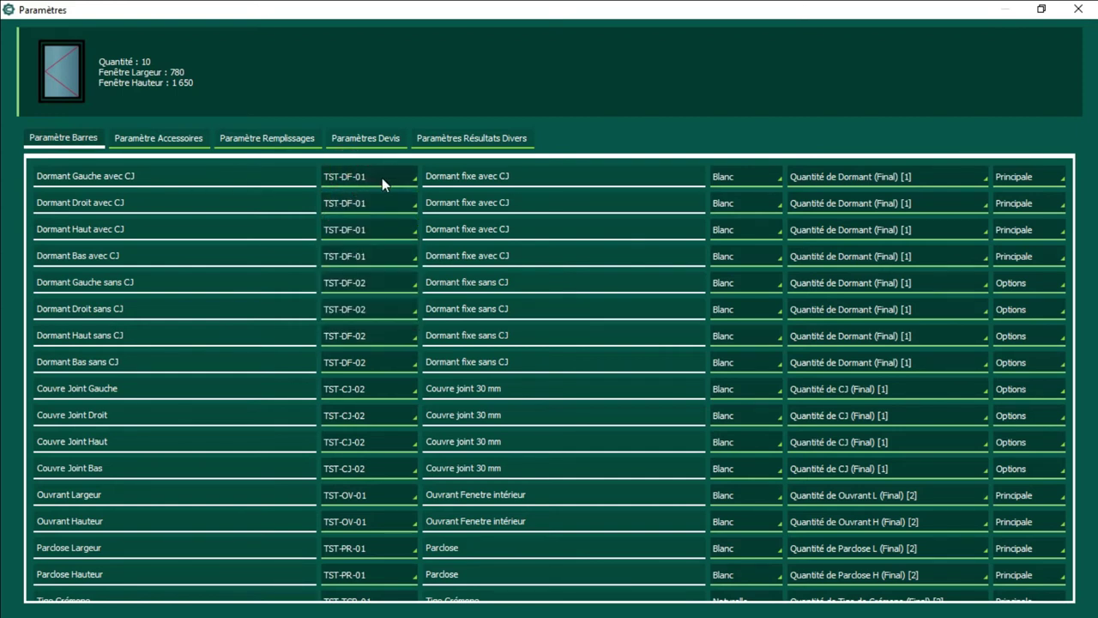
left_click(763, 174)
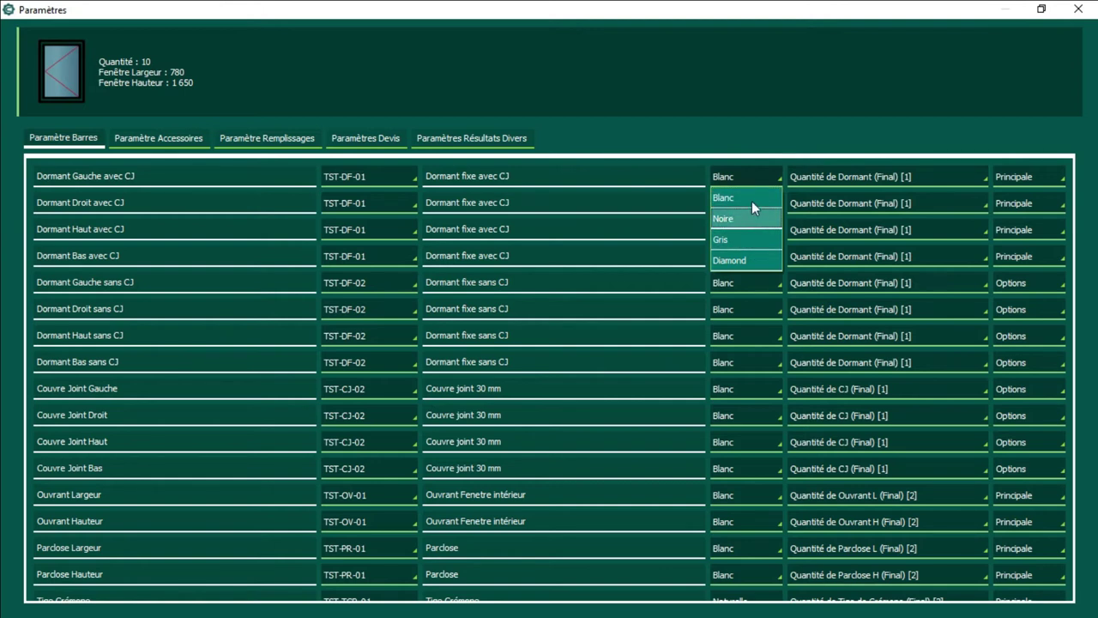
left_click(753, 176)
left_click(836, 176)
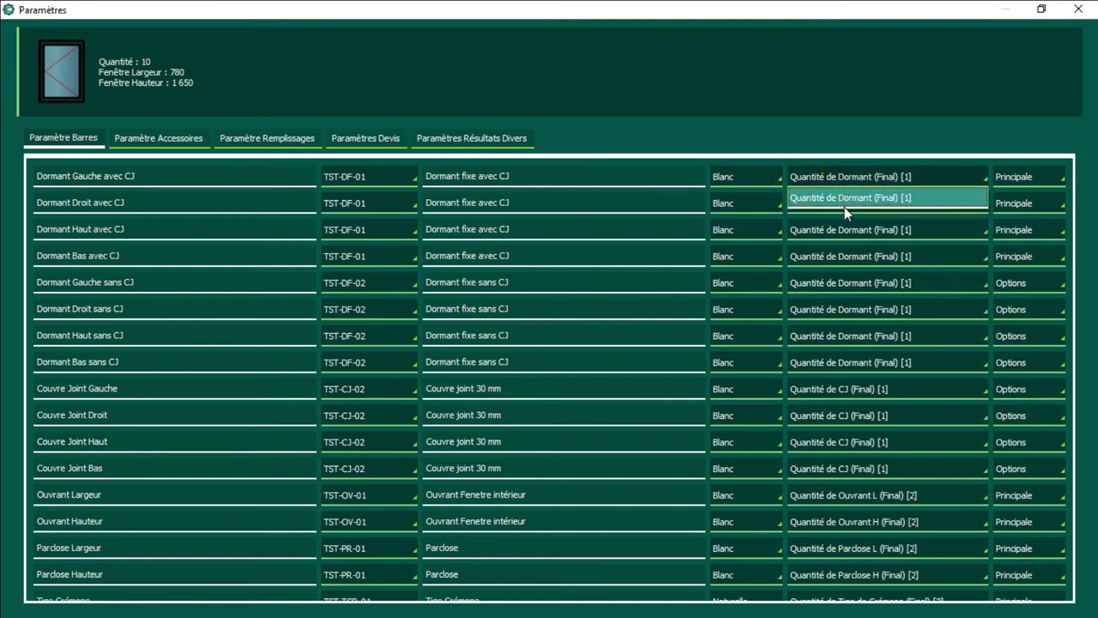
left_click(841, 177)
Step: Examine the Principale and Options choices for Dormant Gauche avec CJ, switching to Options and restoring Principale
left_click(1005, 177)
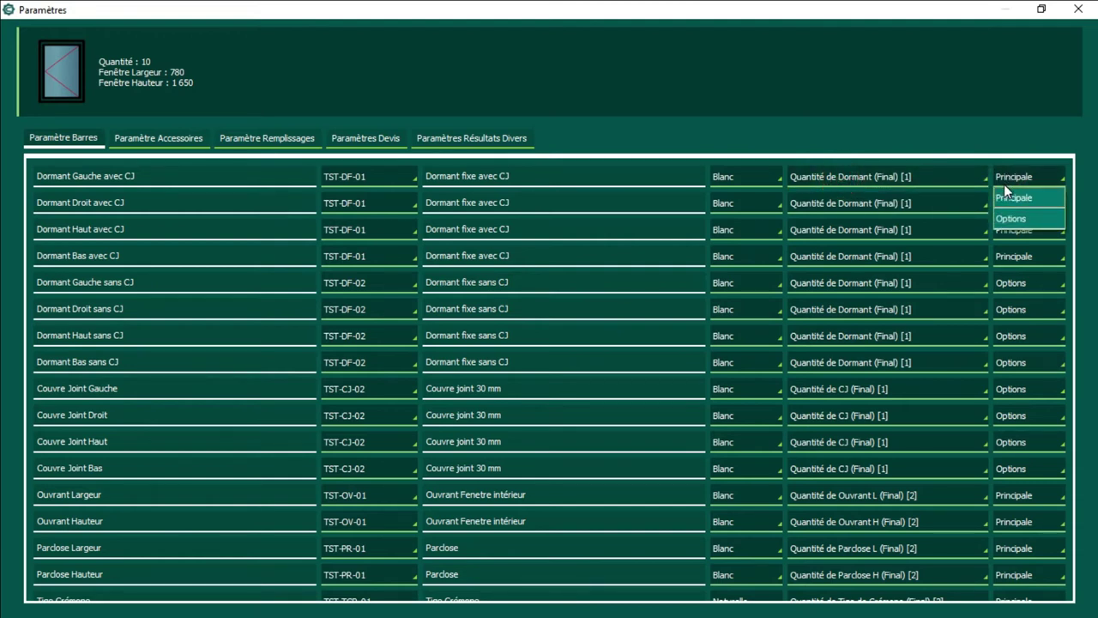
left_click(1004, 194)
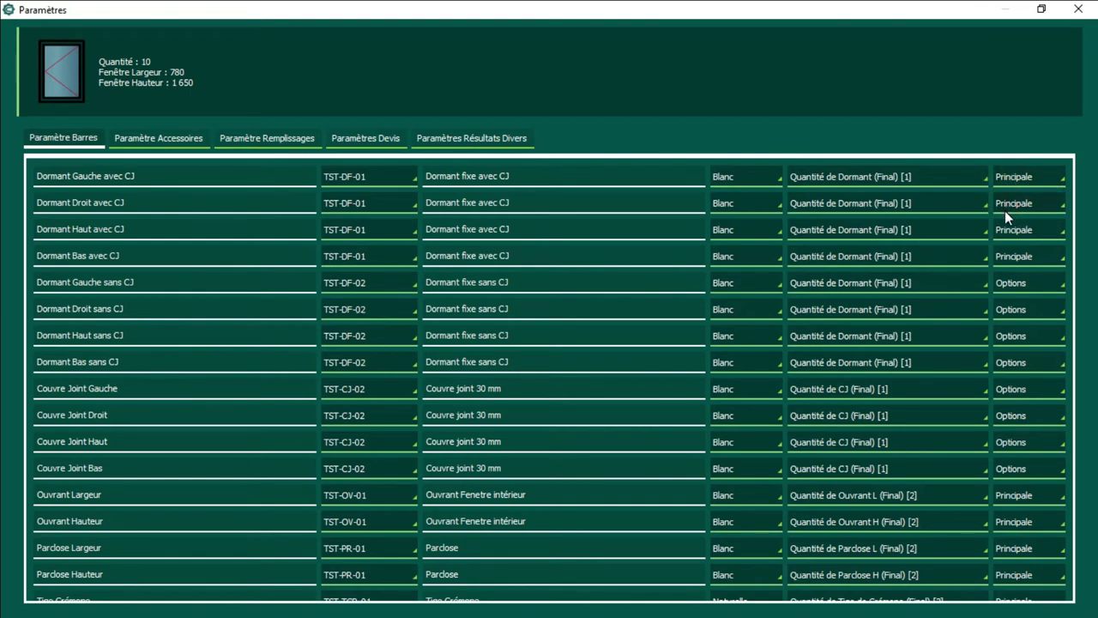
left_click(1053, 178)
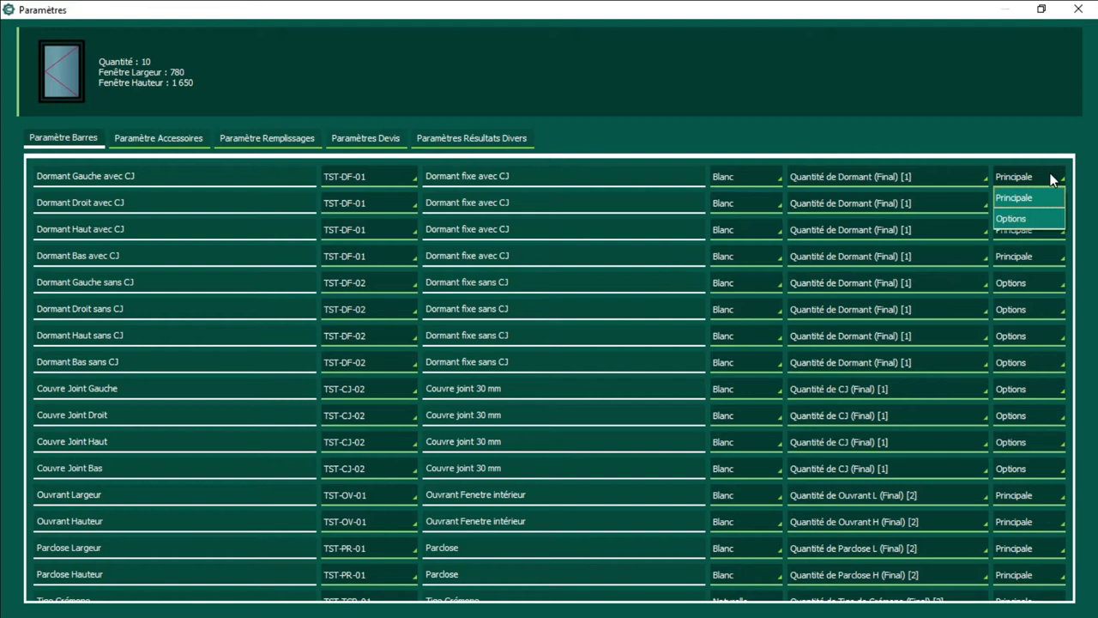
left_click(1041, 190)
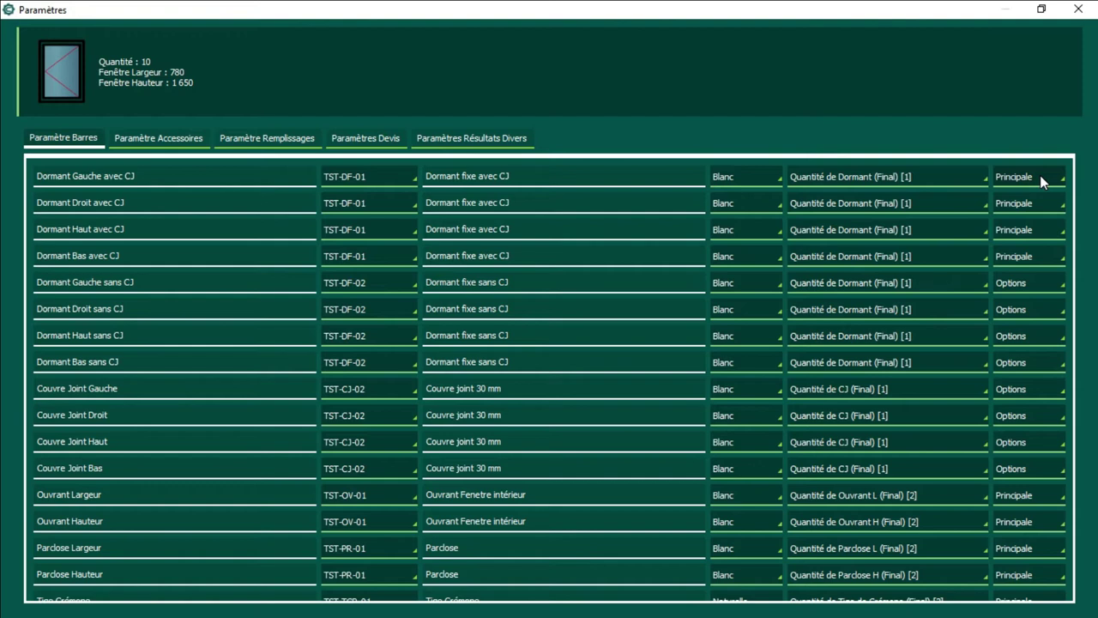
left_click(1039, 175)
left_click(1026, 215)
left_click(1002, 182)
left_click(1005, 198)
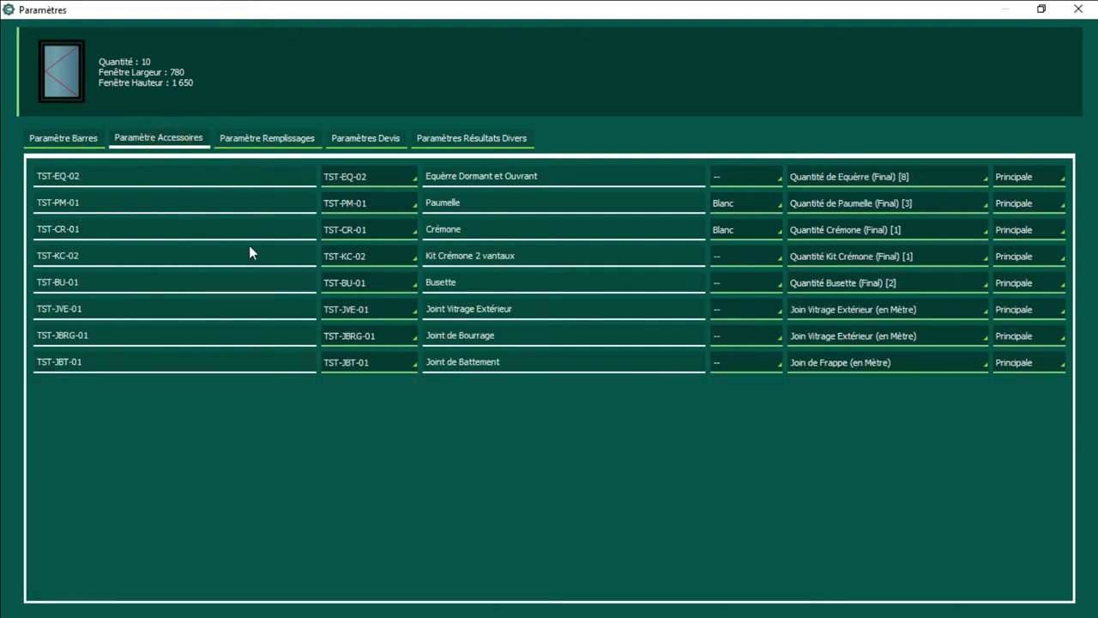
Step: In the filling parameters, try V-002 for the V-001 glass and set it to the double glazing DV-001
left_click(279, 140)
left_click(397, 177)
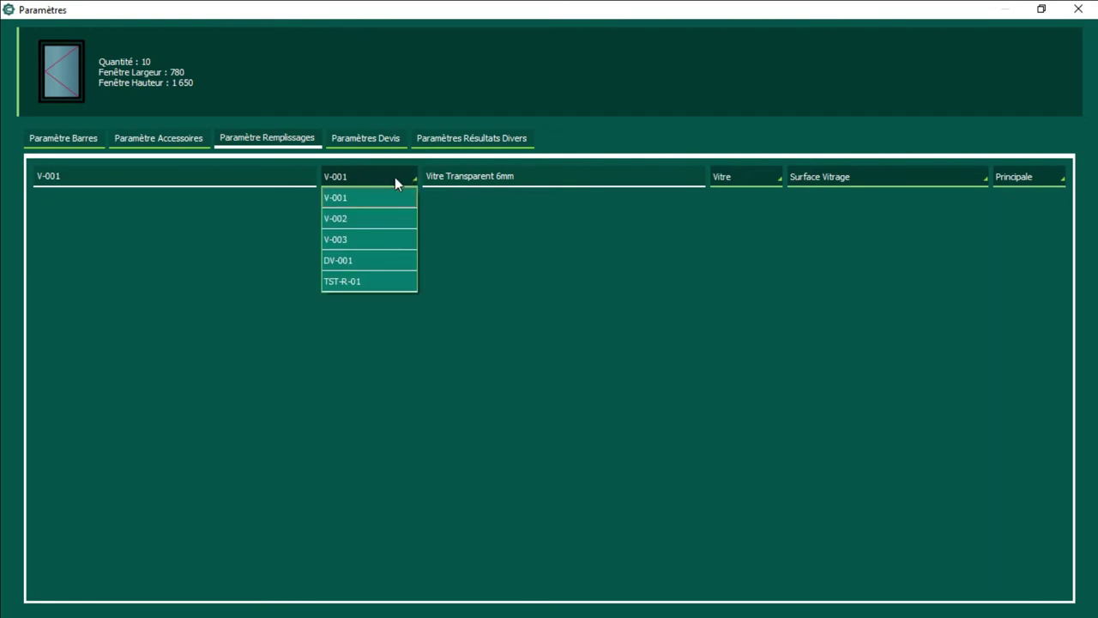
left_click(376, 225)
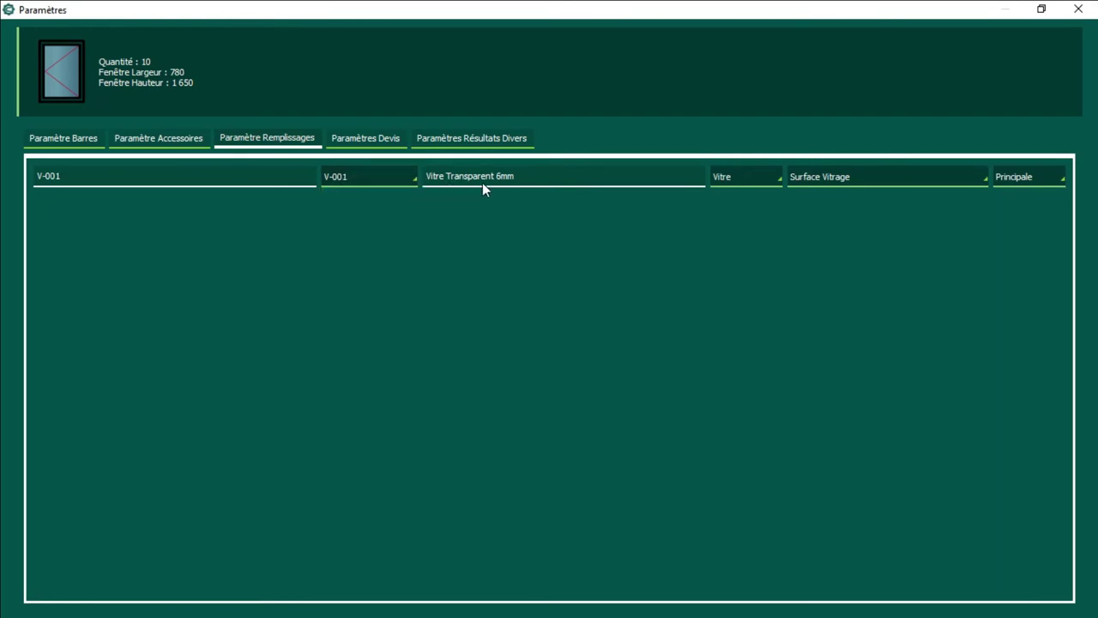
left_click(392, 183)
left_click(370, 216)
left_click(386, 179)
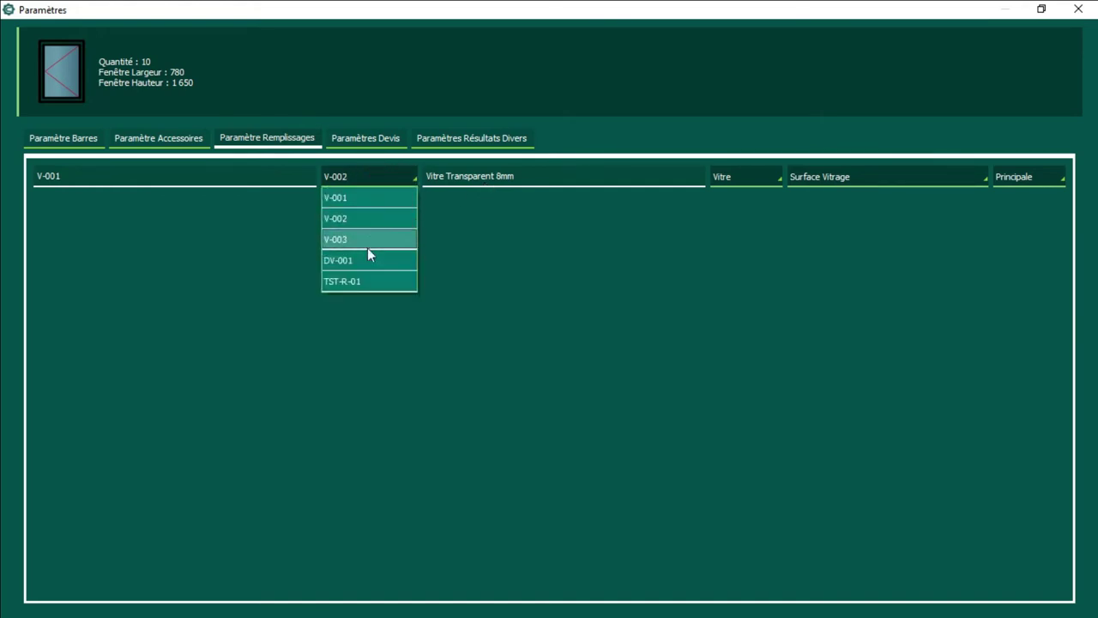
left_click(365, 265)
left_click(387, 182)
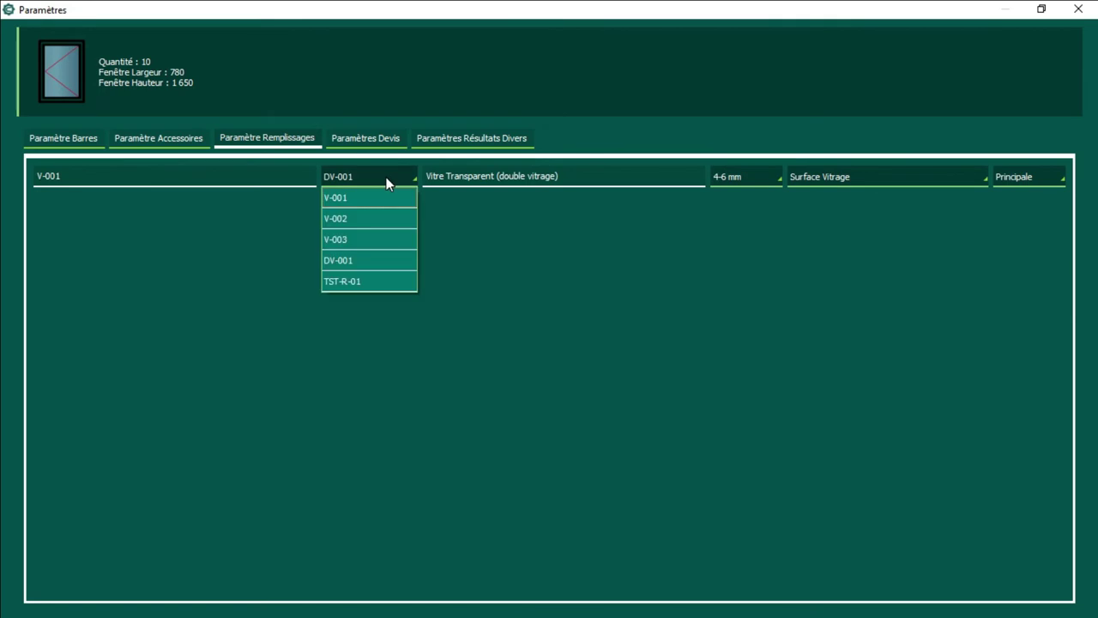
left_click(386, 183)
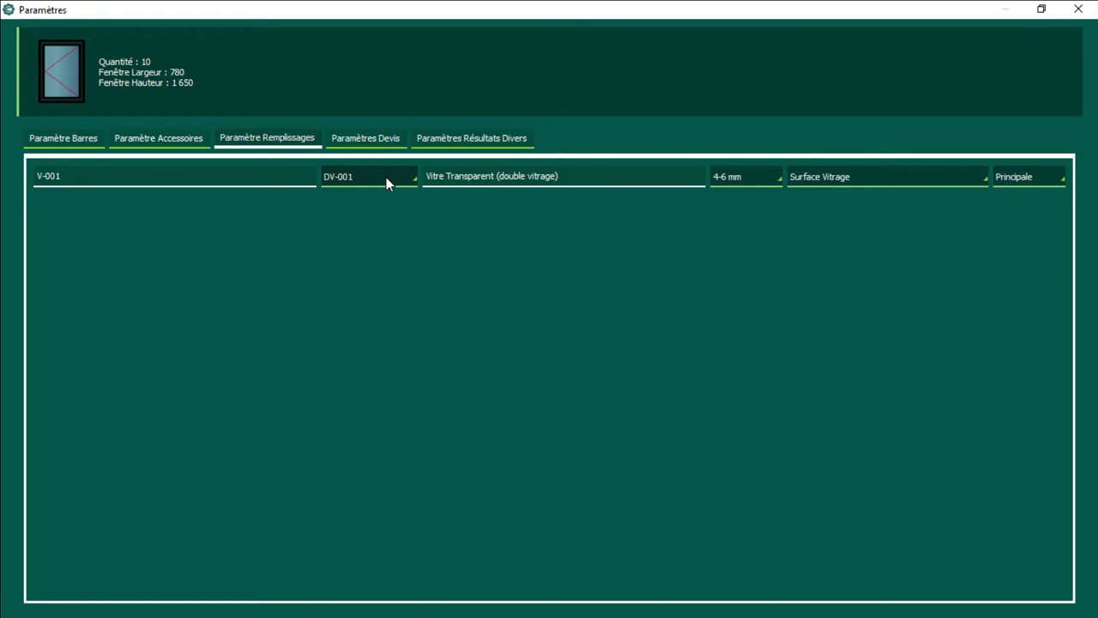
Step: Review the Devis and Résultats Divers parameters, go back through the other categories to the bars and close the parameters
left_click(334, 142)
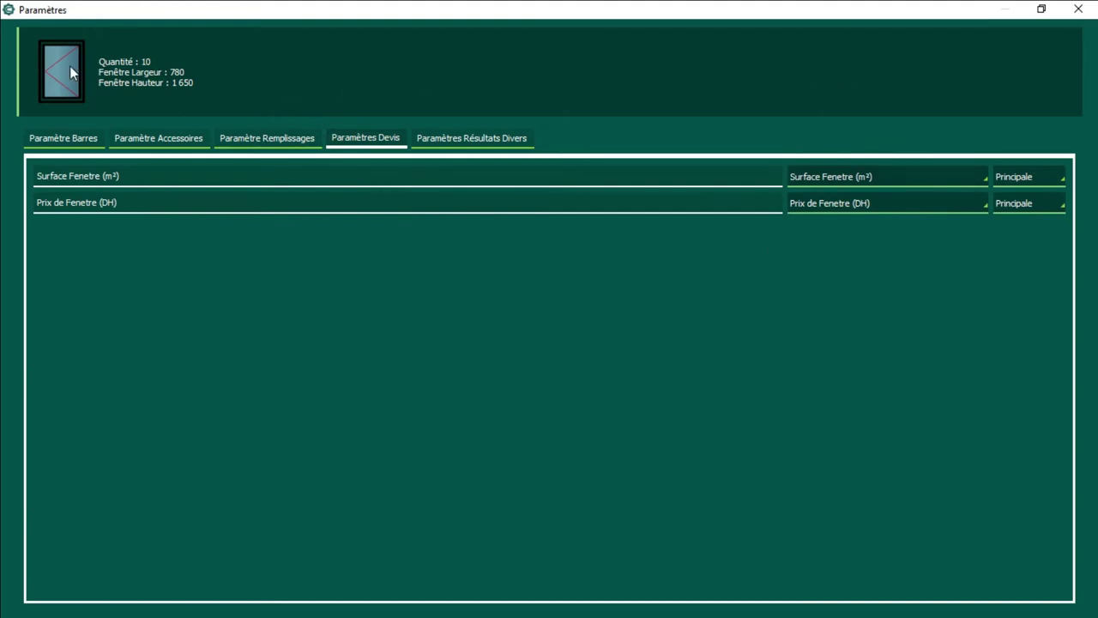
mouse_move(70, 71)
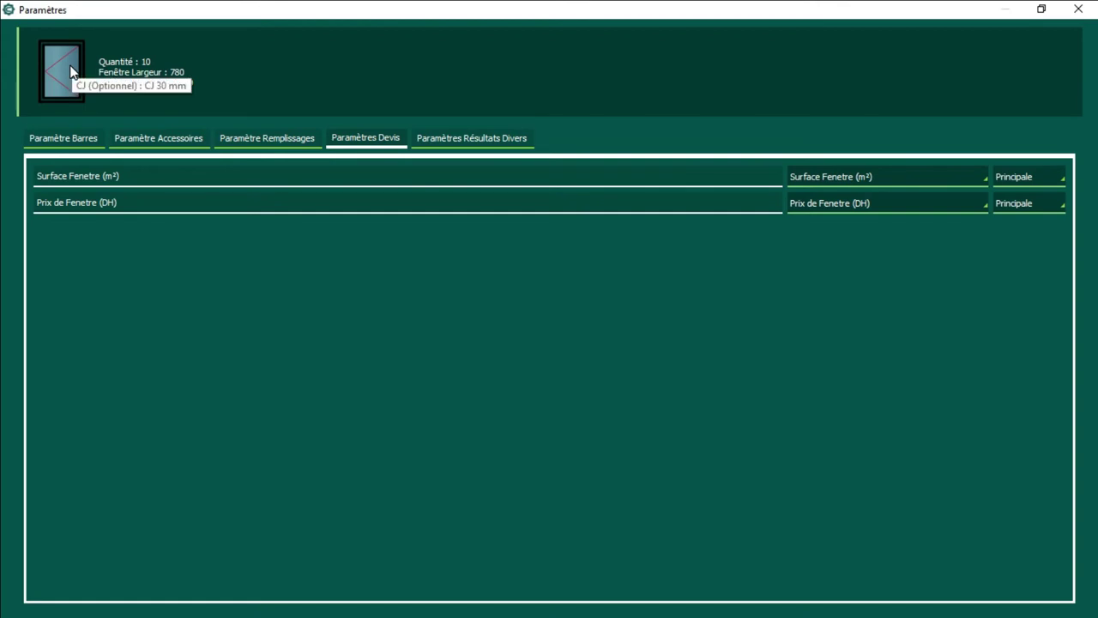
left_click(422, 141)
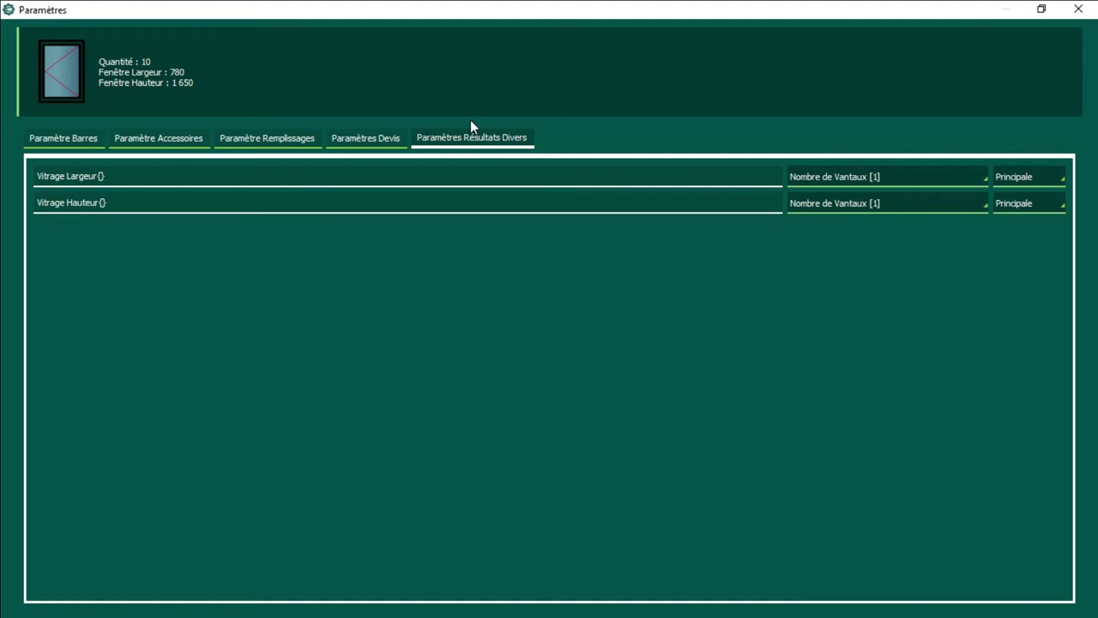
left_click(369, 137)
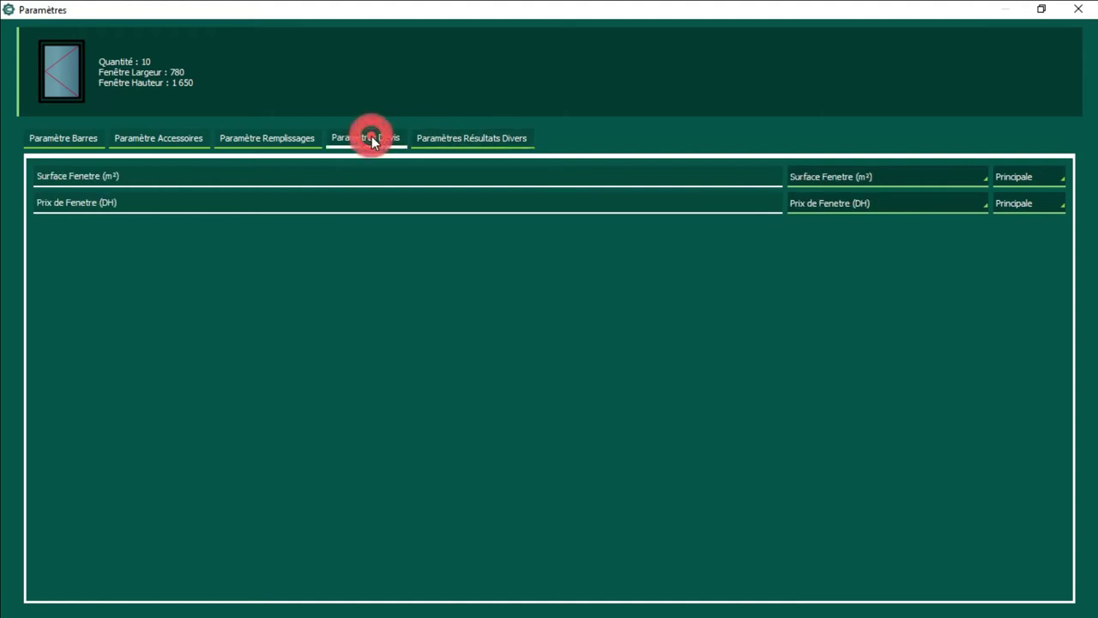
left_click(286, 140)
left_click(124, 142)
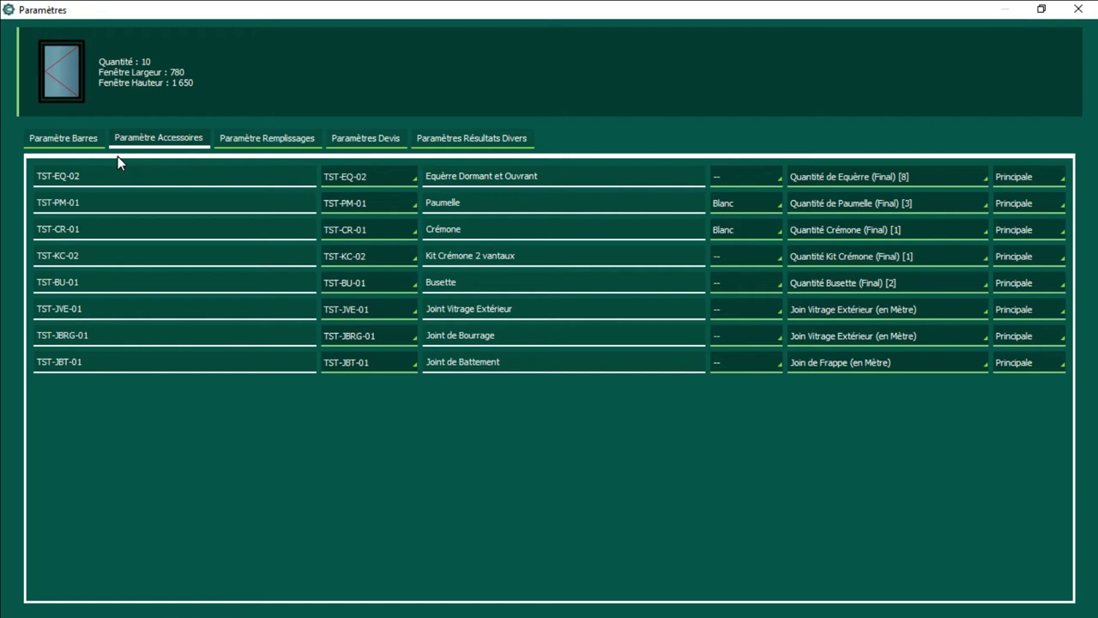
left_click(67, 144)
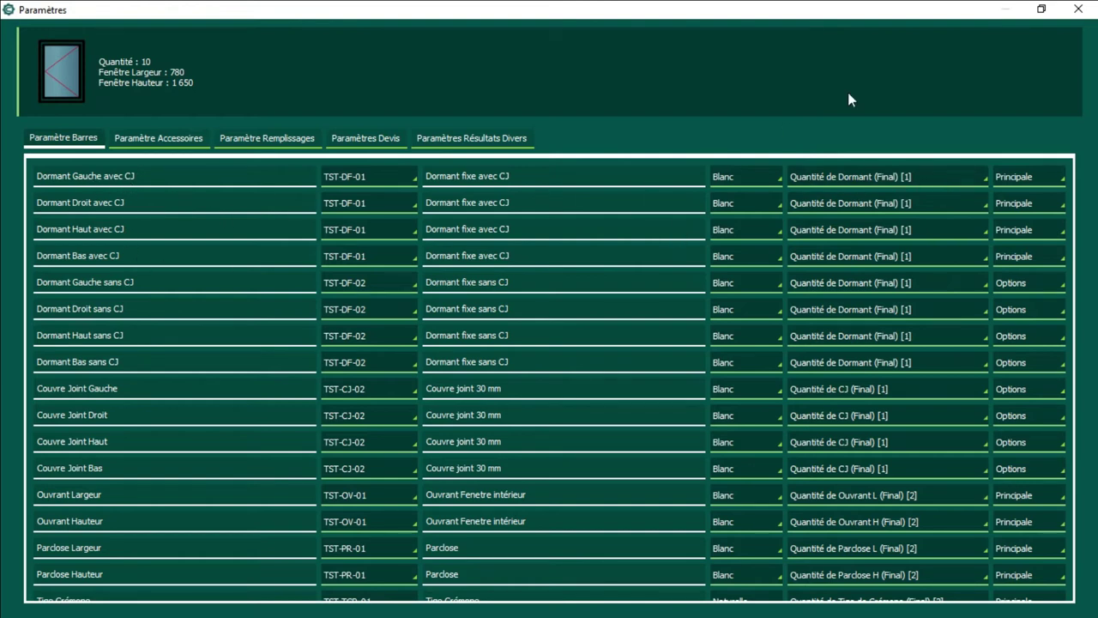
left_click(1078, 8)
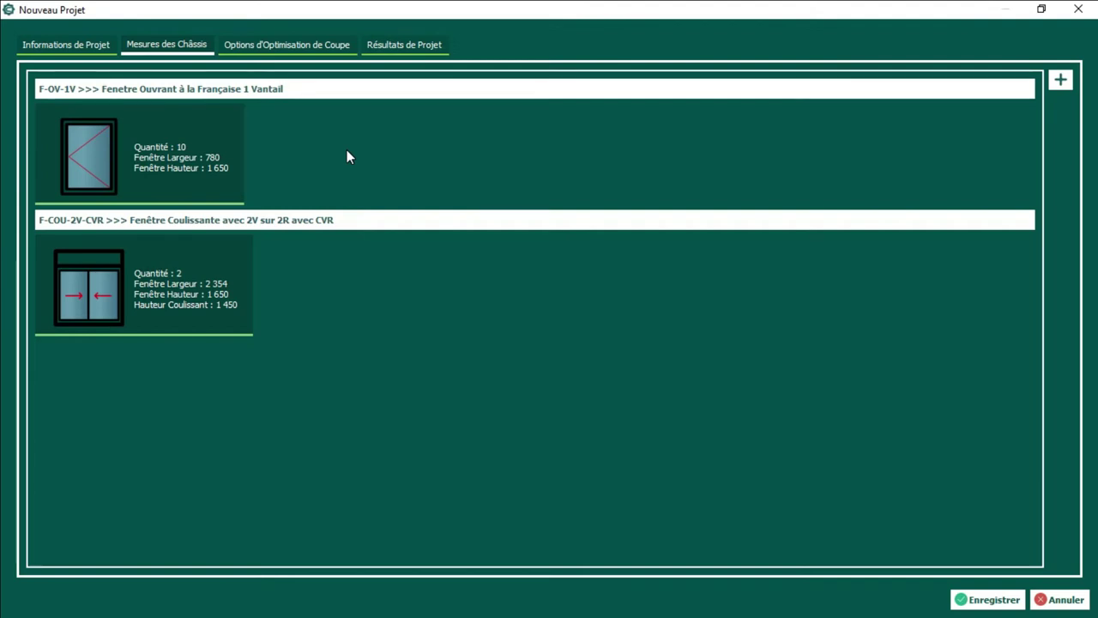
Step: Compare the cutting optimisation options with the frame measures, examining the available bar references
left_click(314, 44)
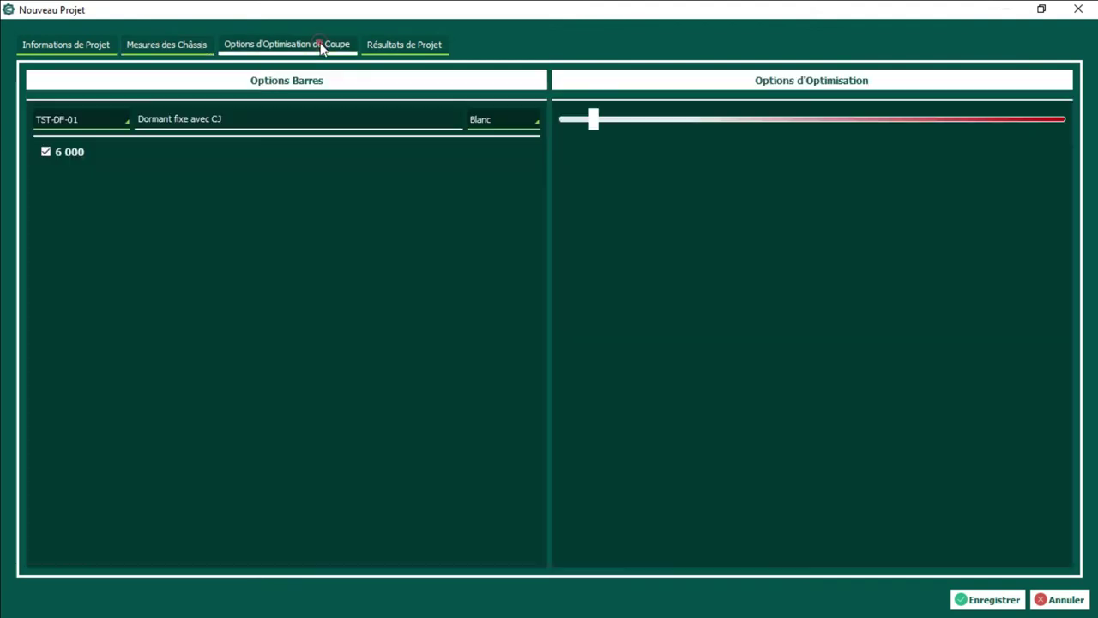
left_click(179, 48)
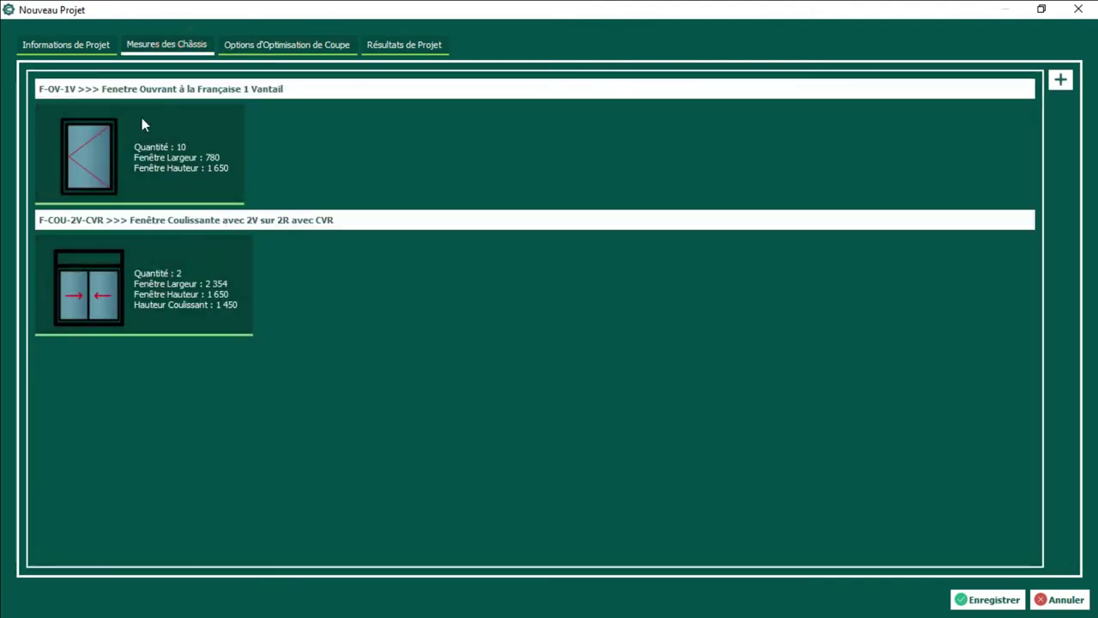
left_click(298, 43)
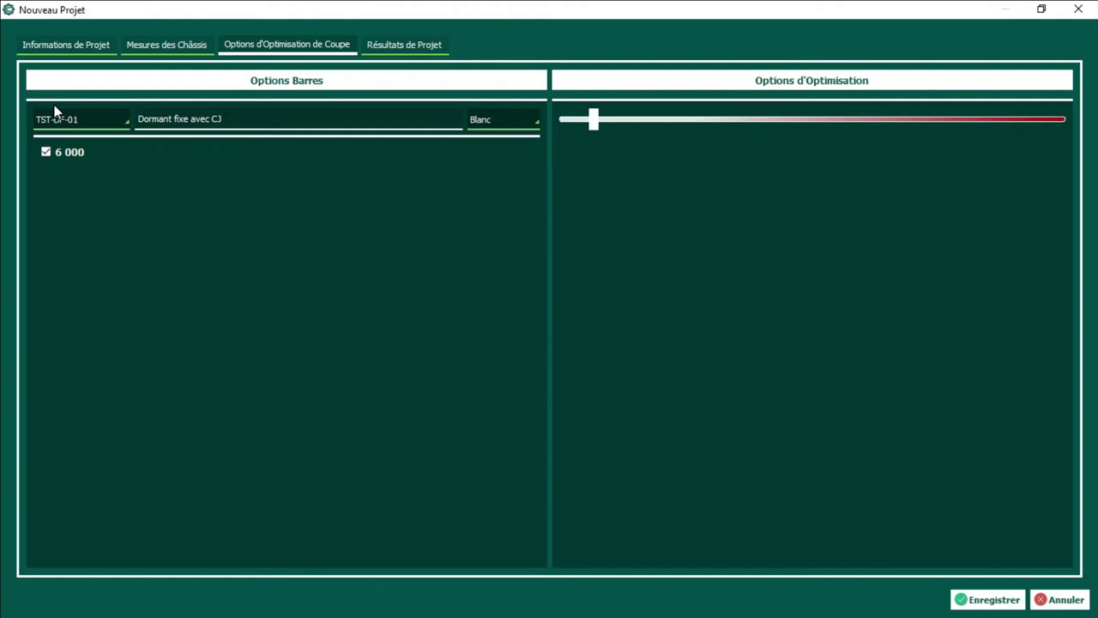
left_click(99, 119)
left_click(100, 119)
left_click(150, 47)
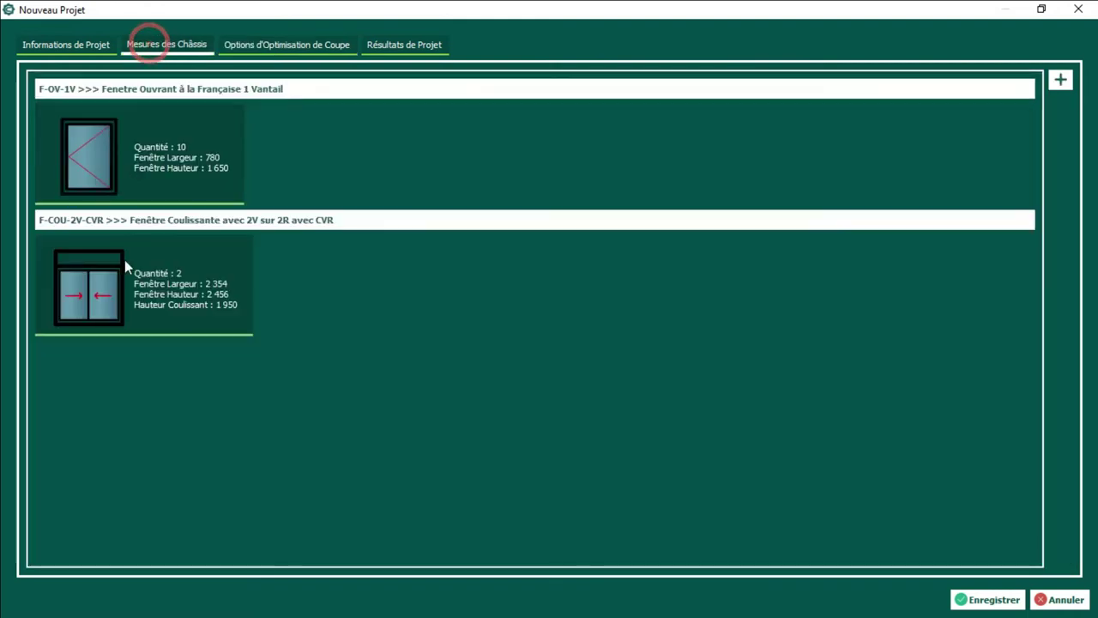
Step: Reopen the cutting optimisation options, check the bar references and try to deselect the 6 000 length for TST-DF-01
left_click(270, 46)
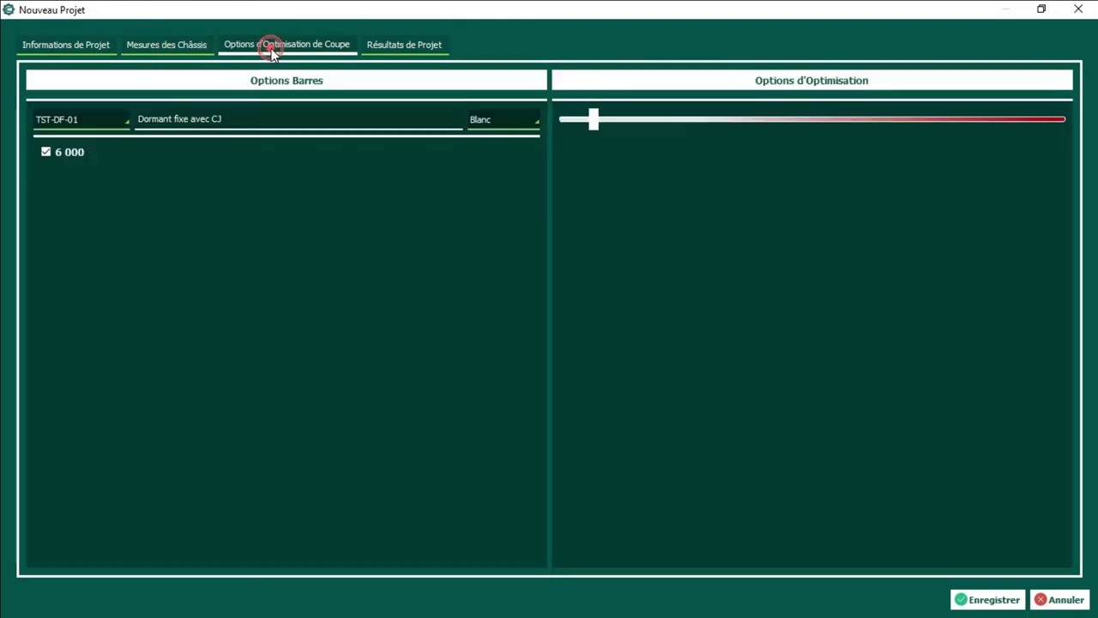
left_click(66, 118)
left_click(66, 117)
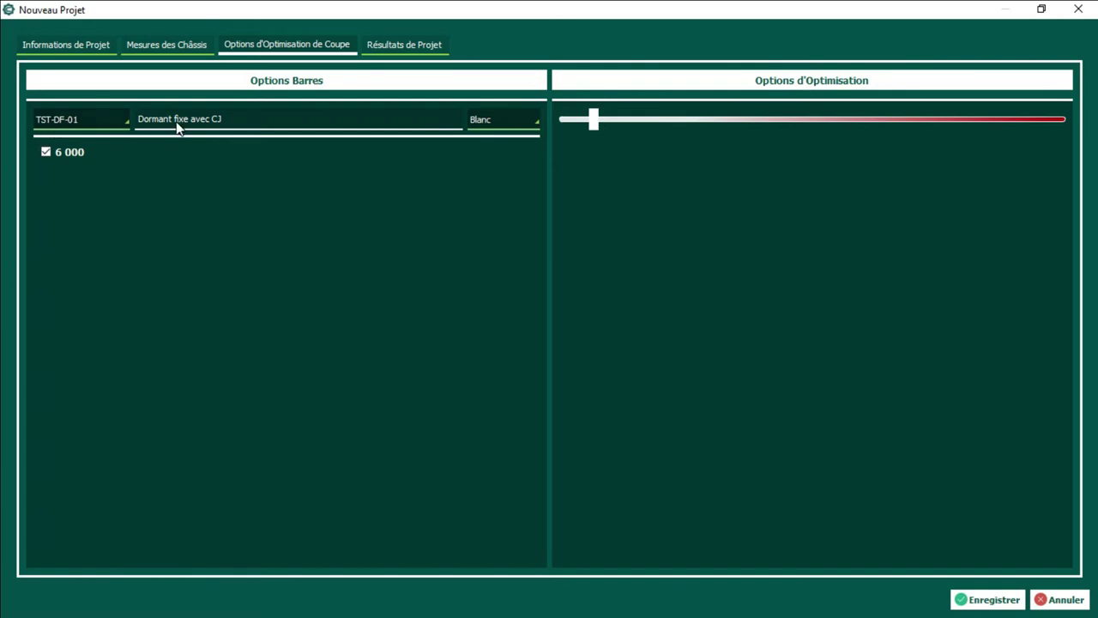
left_click(59, 150)
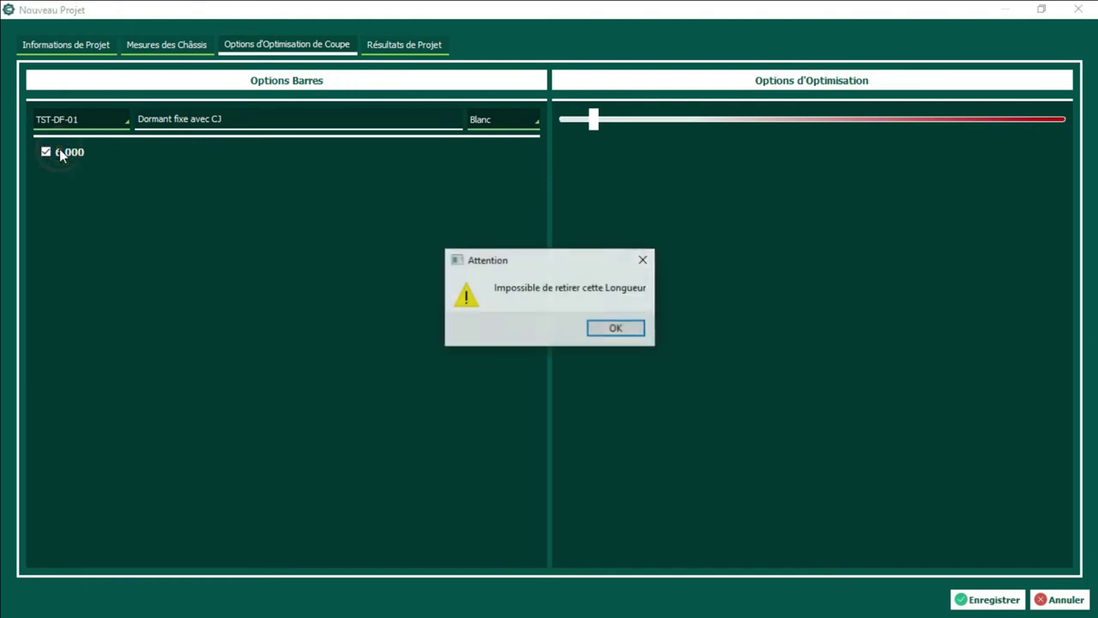
left_click(613, 330)
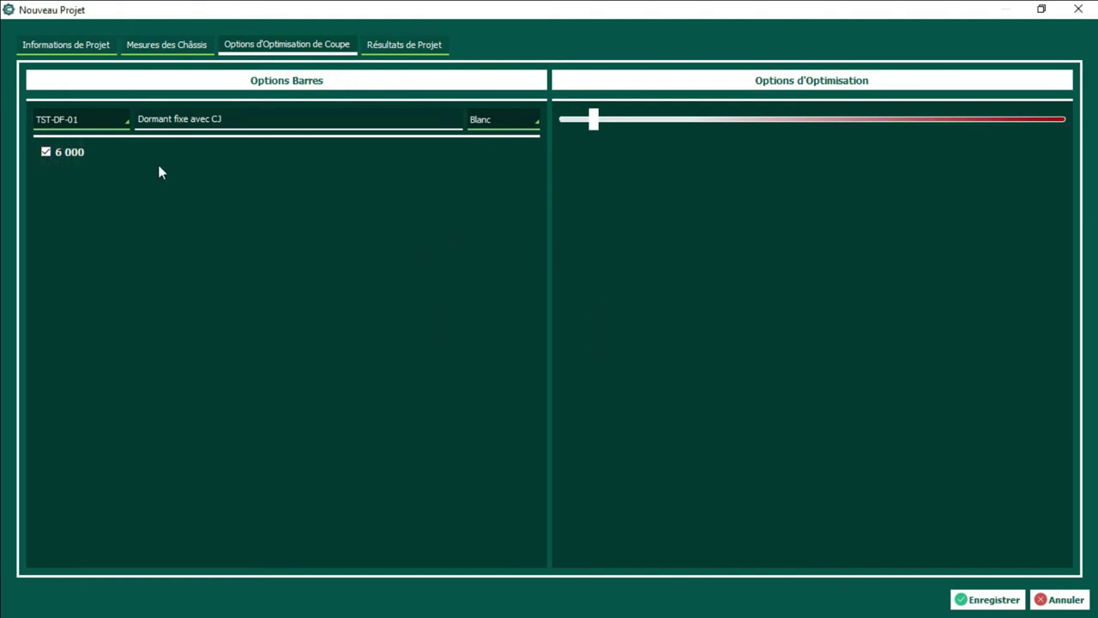
Step: Browse the bar references up to TST-ML-02 in the cutting options and compare them with the frame measures
left_click(94, 127)
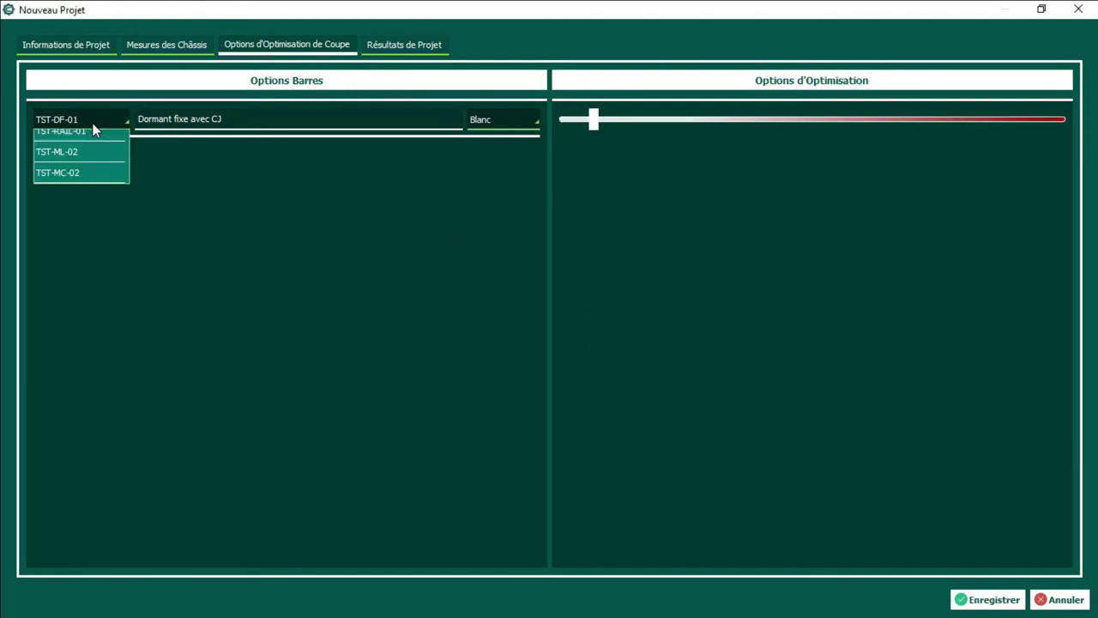
scroll(93, 152, "down", 3)
left_click(94, 125)
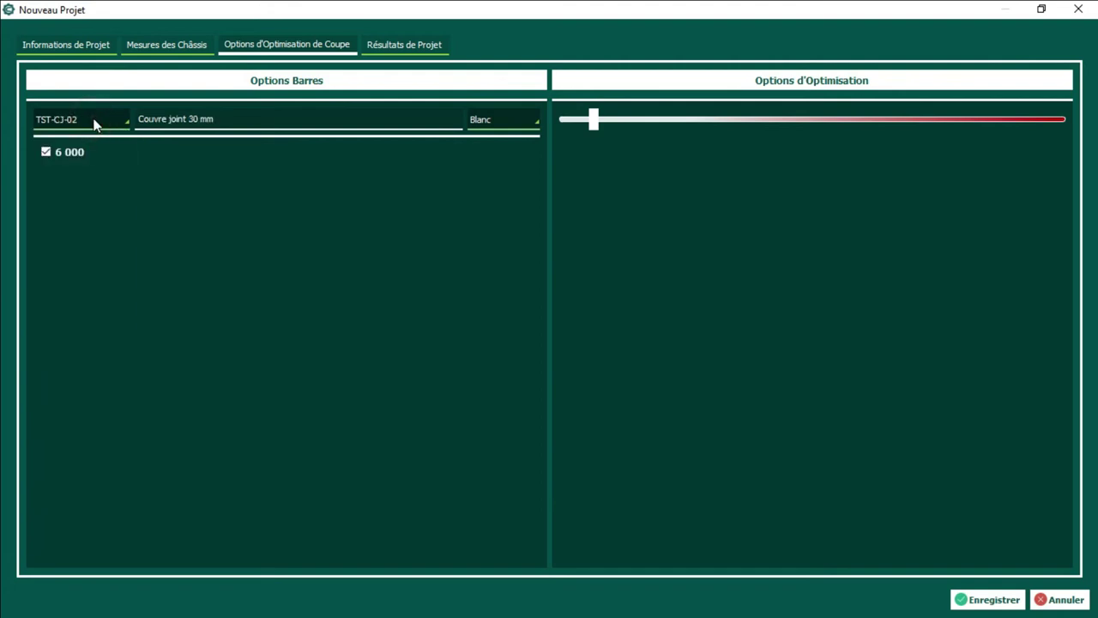
scroll(94, 124, "down", 3)
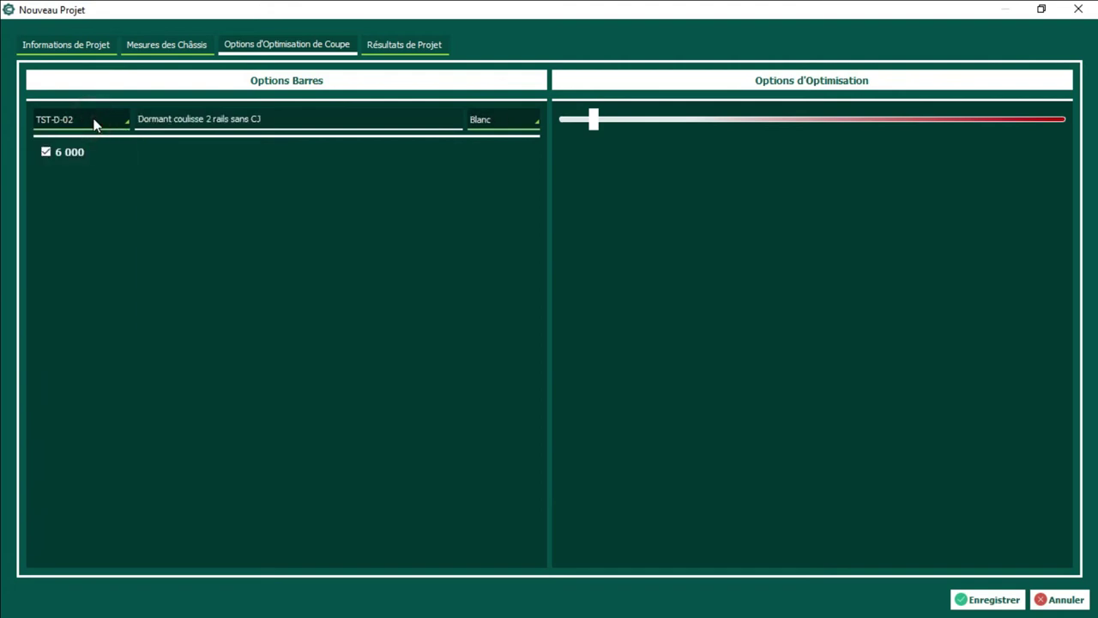
scroll(95, 125, "down", 1)
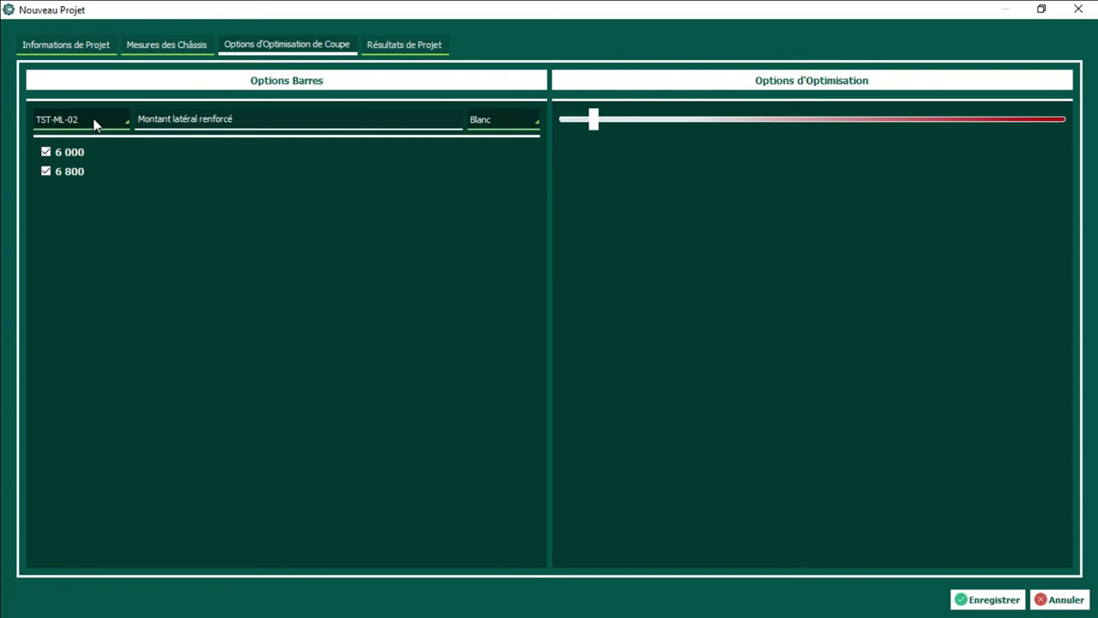
left_click(183, 49)
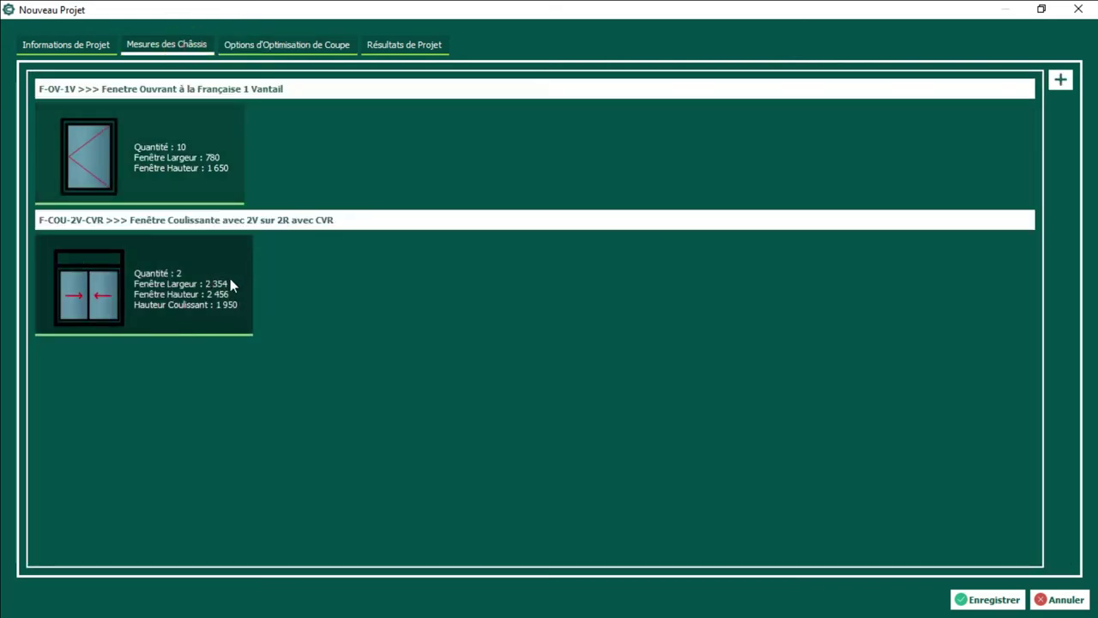
mouse_move(225, 313)
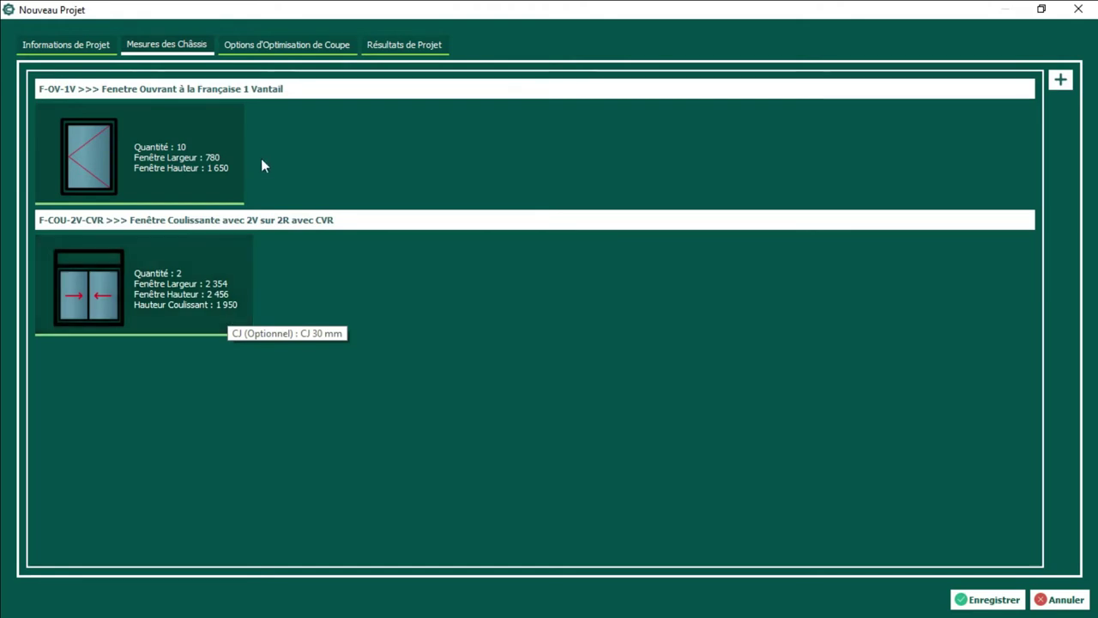
left_click(290, 47)
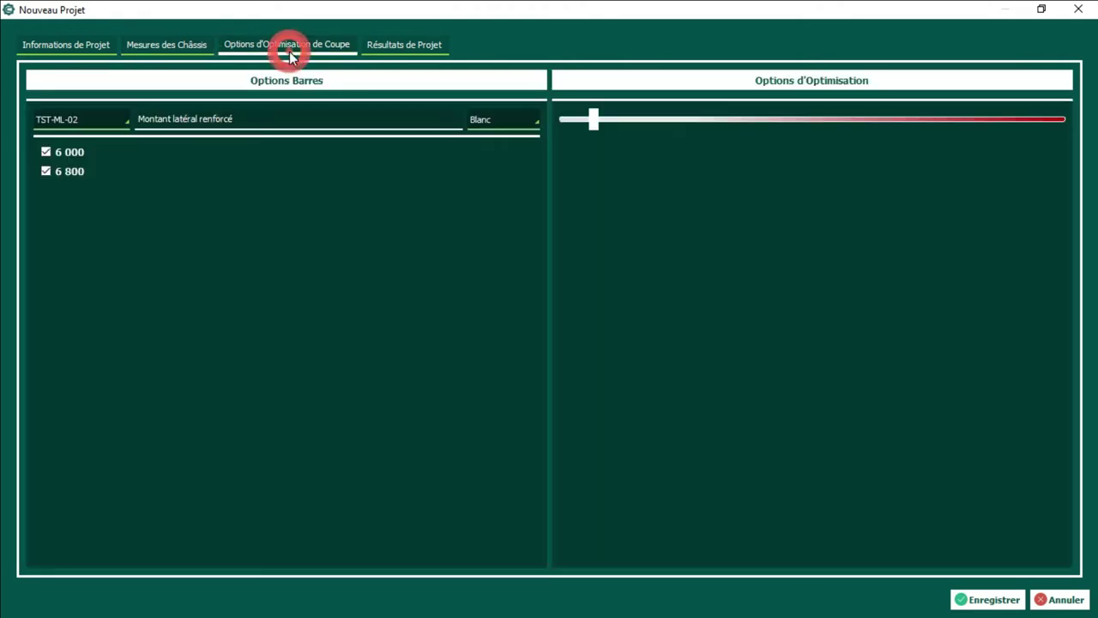
Step: Toggle the available bar lengths for TST-MC-02 and TST-ML-02, keeping only 6 800 selected for TST-ML-02
left_click(75, 171)
scroll(109, 125, "down", 1)
left_click(90, 126)
left_click(92, 131)
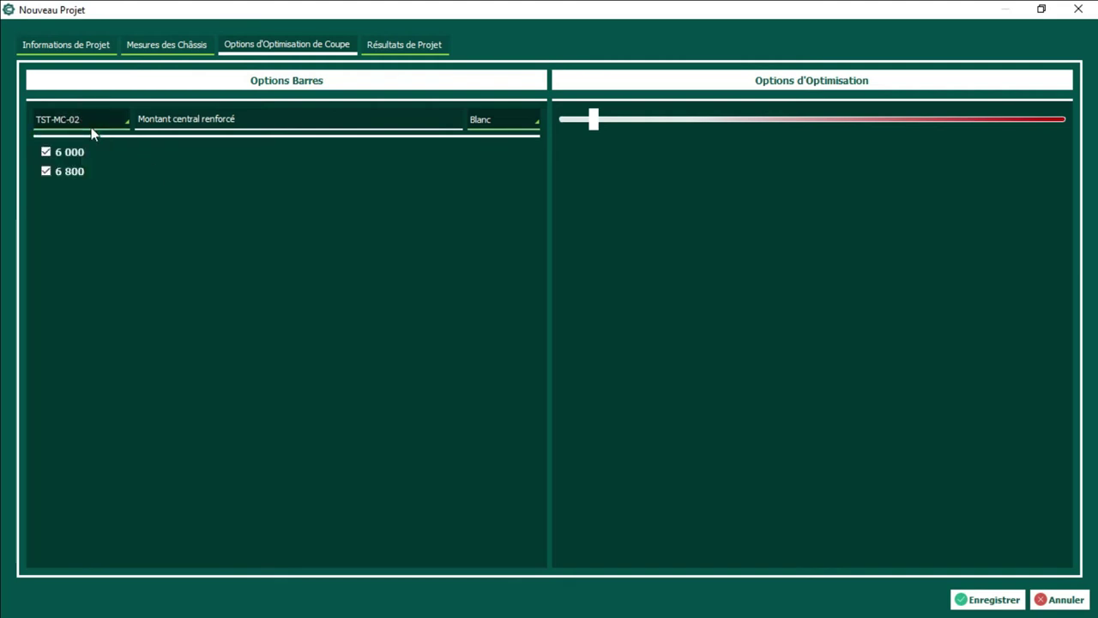
left_click(73, 174)
left_click(63, 173)
left_click(64, 152)
scroll(94, 129, "down", 1)
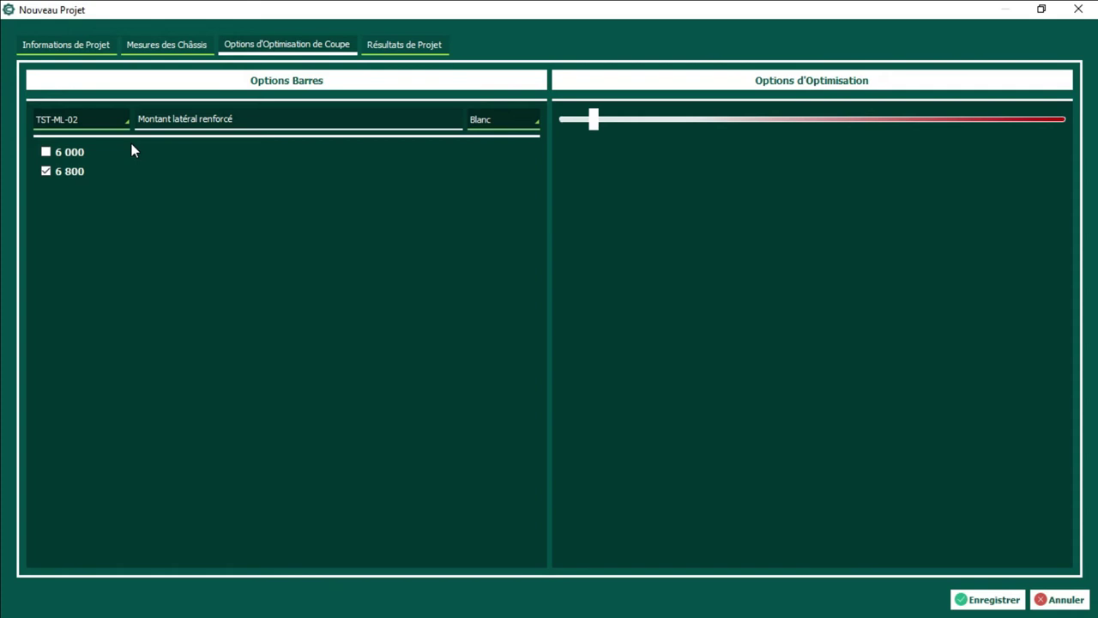
Step: Check the colour choices for TST-ML-02, recheck the frame measures and browse the bar references to TST-TR-01
left_click(103, 123)
left_click(102, 124)
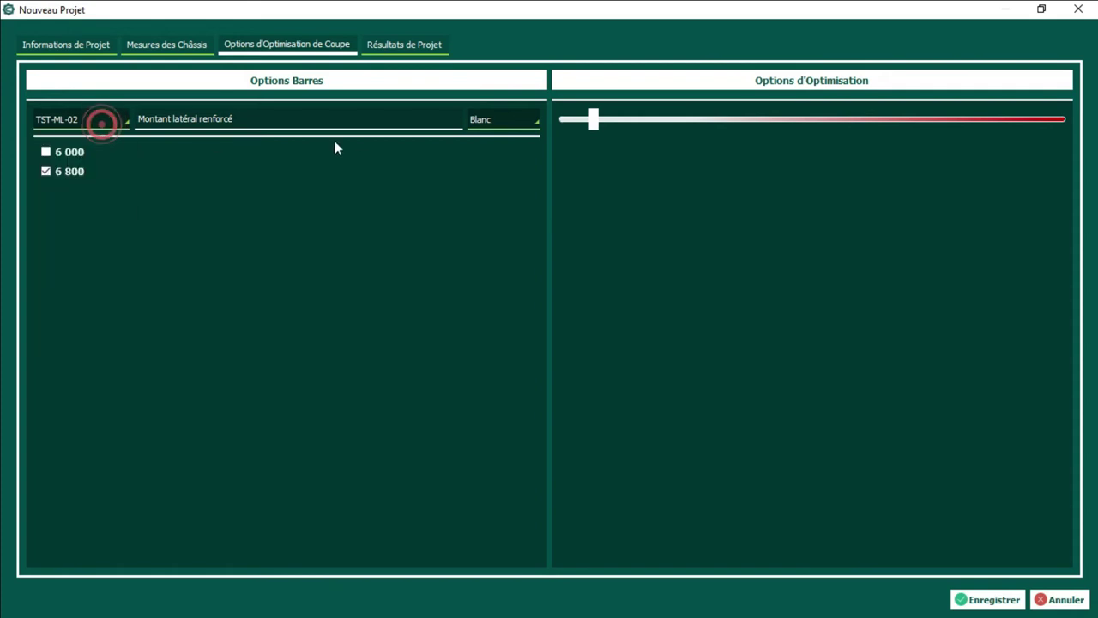
left_click(486, 121)
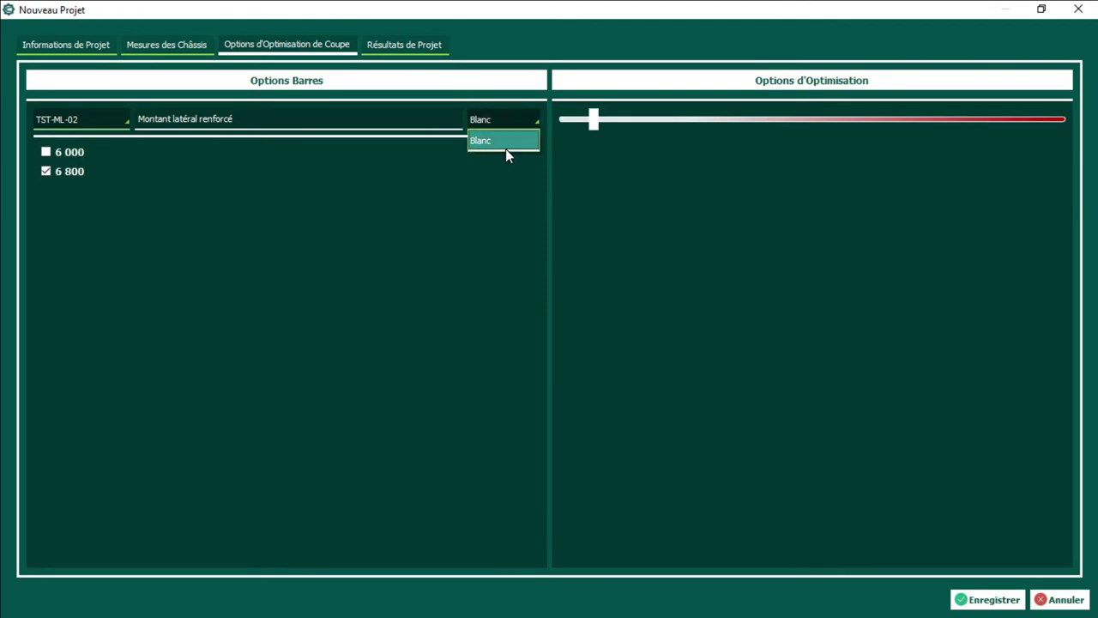
left_click(170, 46)
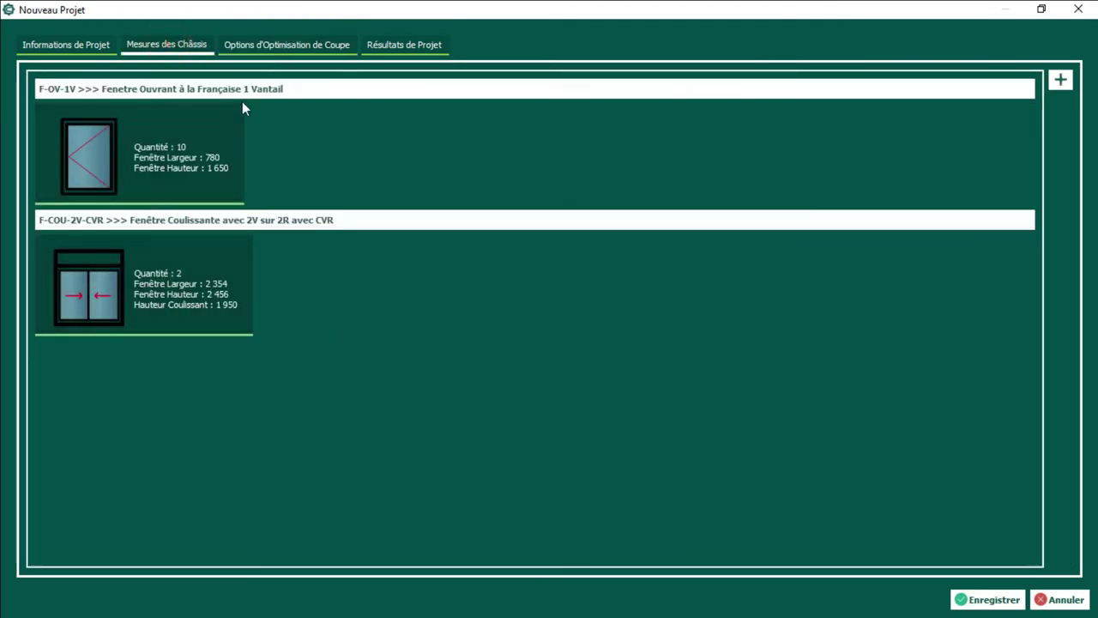
left_click(306, 44)
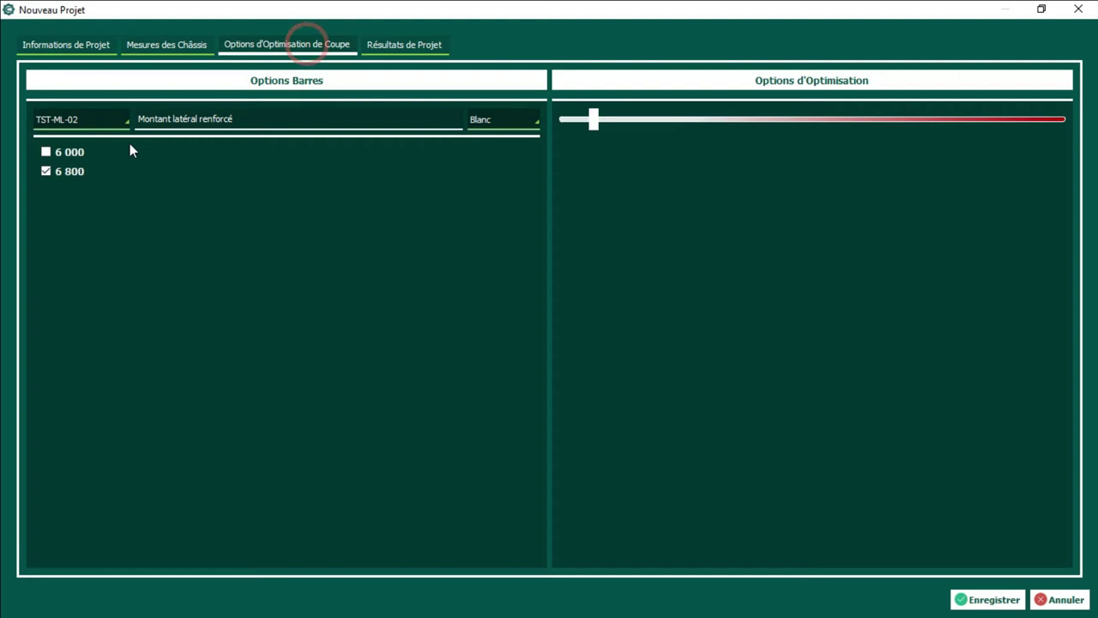
scroll(76, 130, "down", 2)
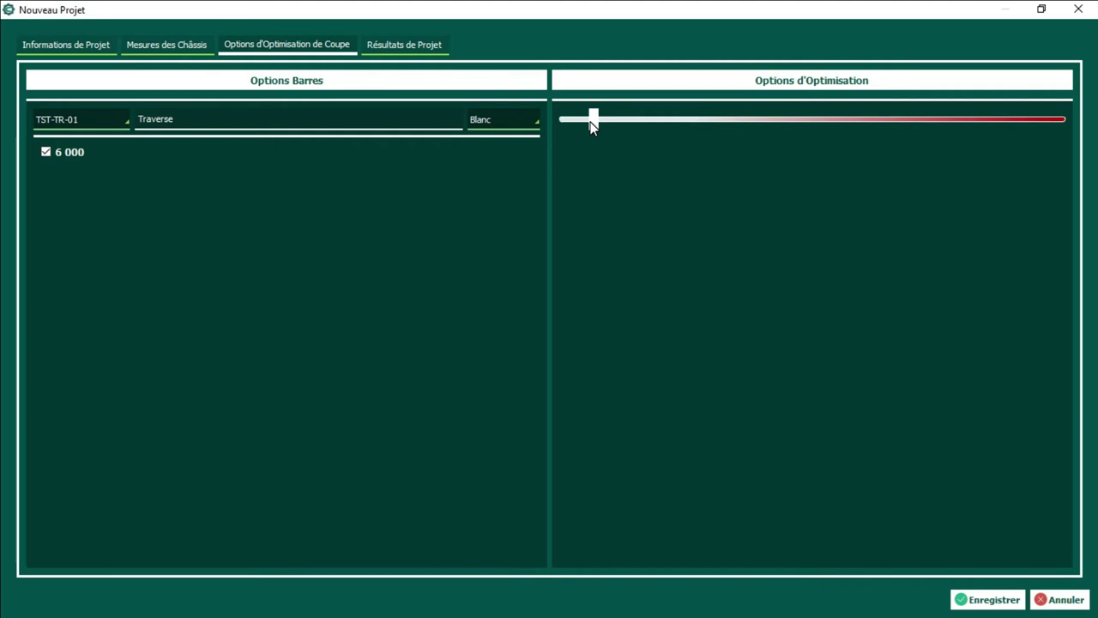
left_click(166, 46)
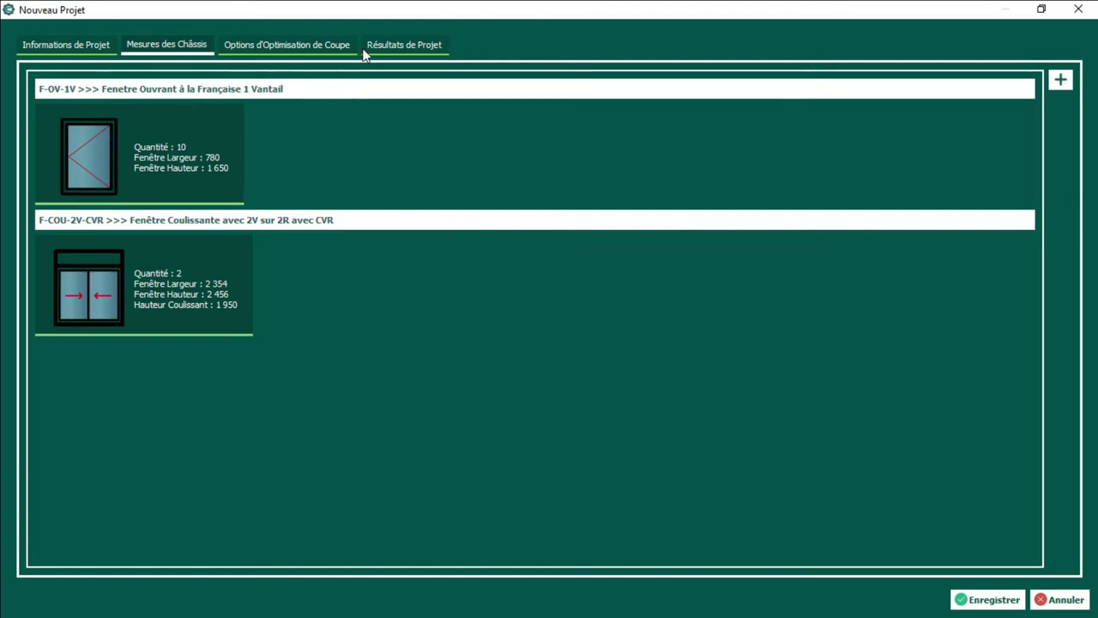
left_click(336, 49)
Step: Try optimisation levels between minimum and maximum, set the level to about two thirds and generate all project results
left_click_drag(563, 121, 541, 86)
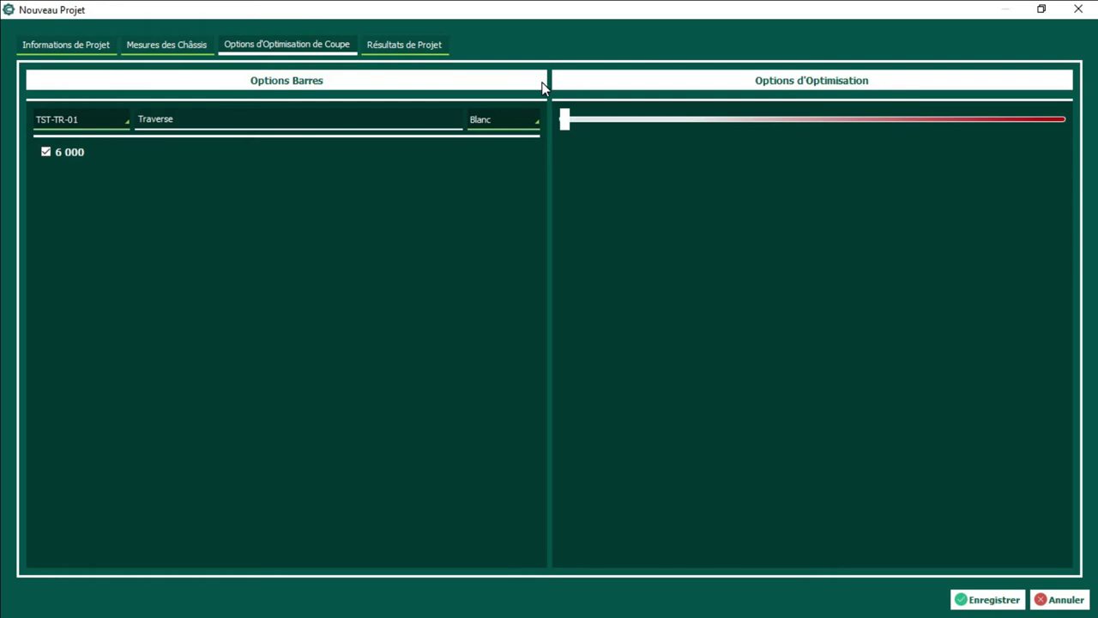
left_click_drag(565, 120, 1070, 138)
left_click_drag(1060, 120, 876, 122)
left_click_drag(833, 127, 807, 131)
mouse_move(808, 125)
left_mouse_down()
mouse_move(654, 136)
mouse_move(729, 123)
mouse_move(604, 122)
left_mouse_up()
left_click(772, 125)
left_click_drag(606, 119, 785, 137)
left_click_drag(784, 119, 1085, 122)
left_click_drag(1061, 121, 889, 120)
left_click(408, 42)
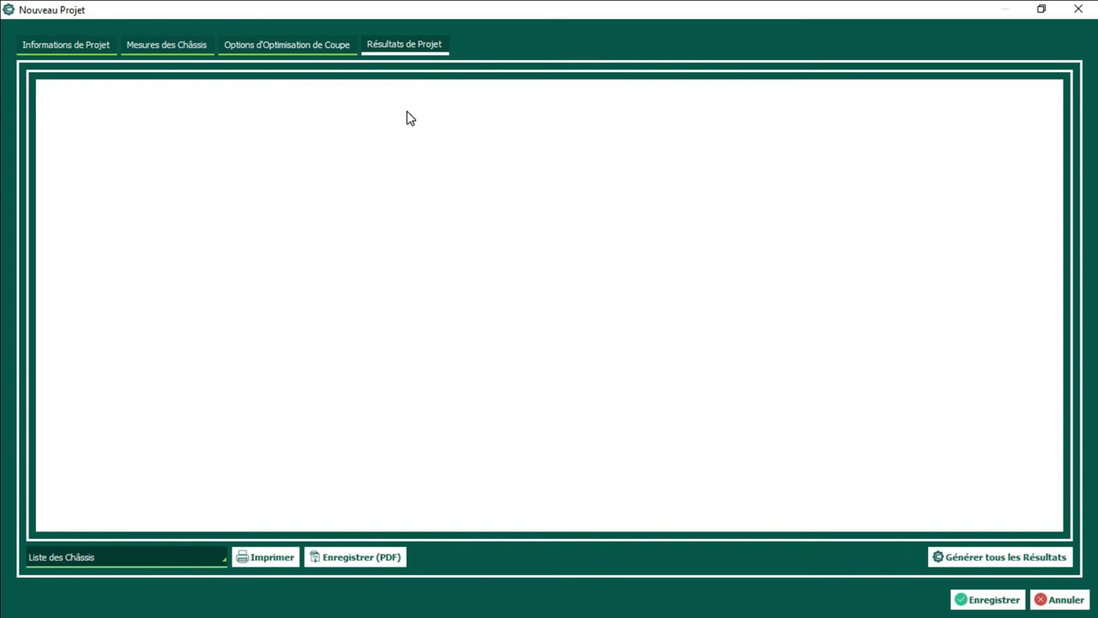
left_click(958, 566)
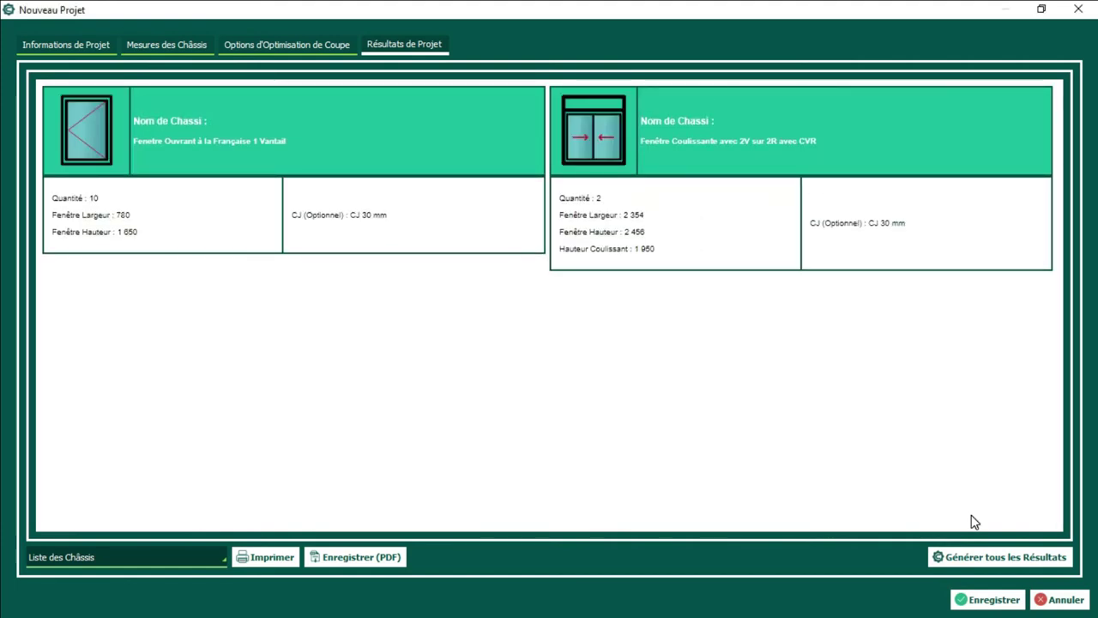
Step: Raise the cutting optimisation level to nearly its maximum and generate all project results again
left_click(318, 45)
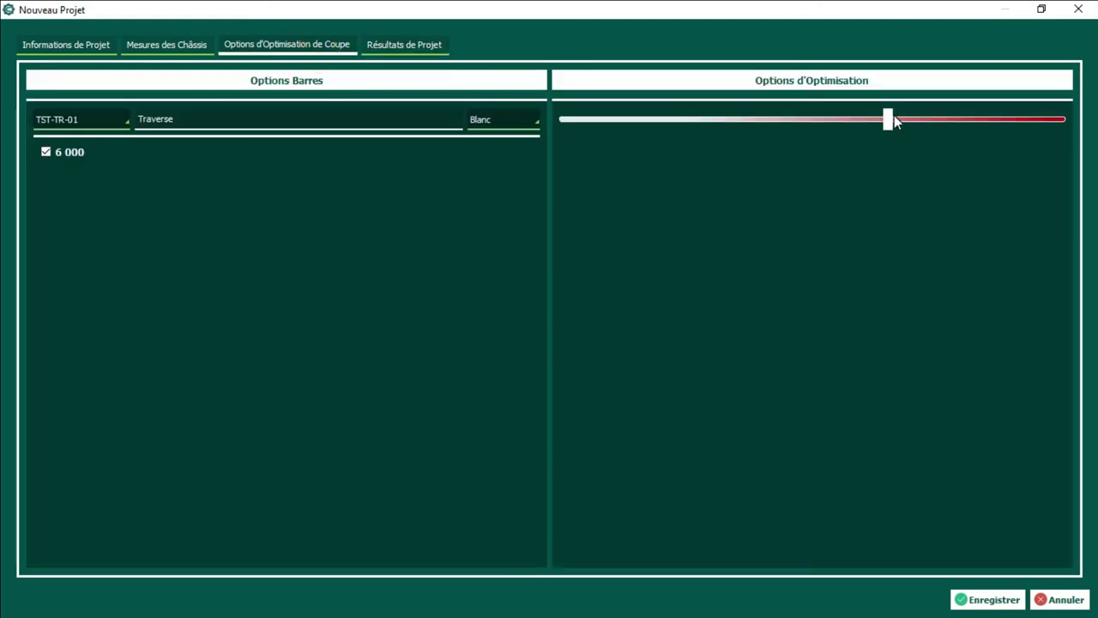
left_click_drag(894, 115, 842, 118)
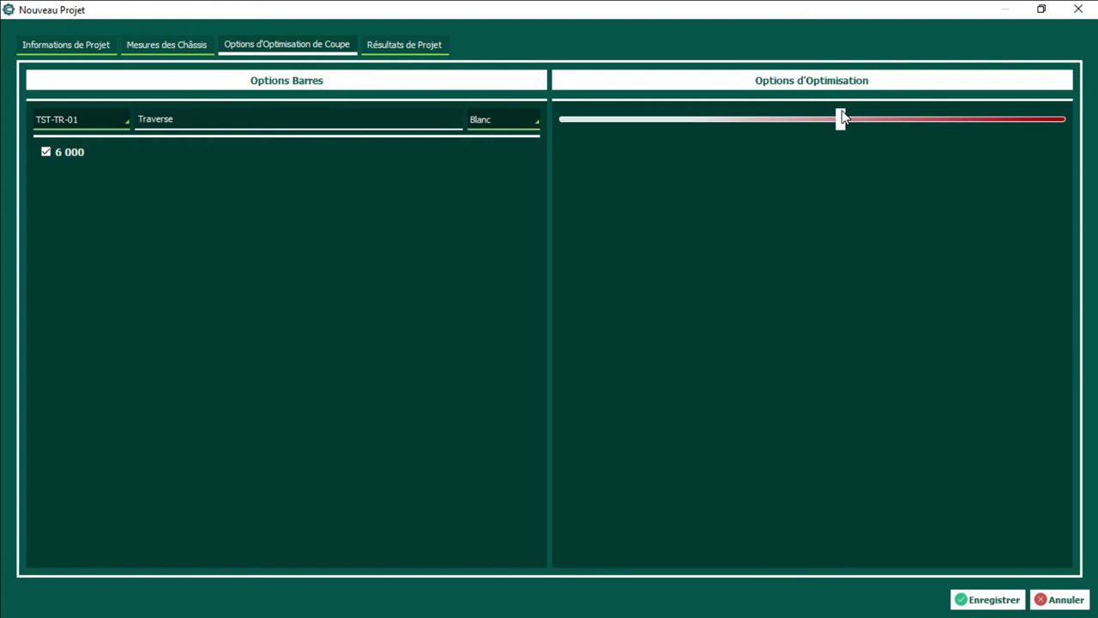
left_click_drag(841, 117, 1078, 120)
left_click_drag(1075, 120, 1054, 123)
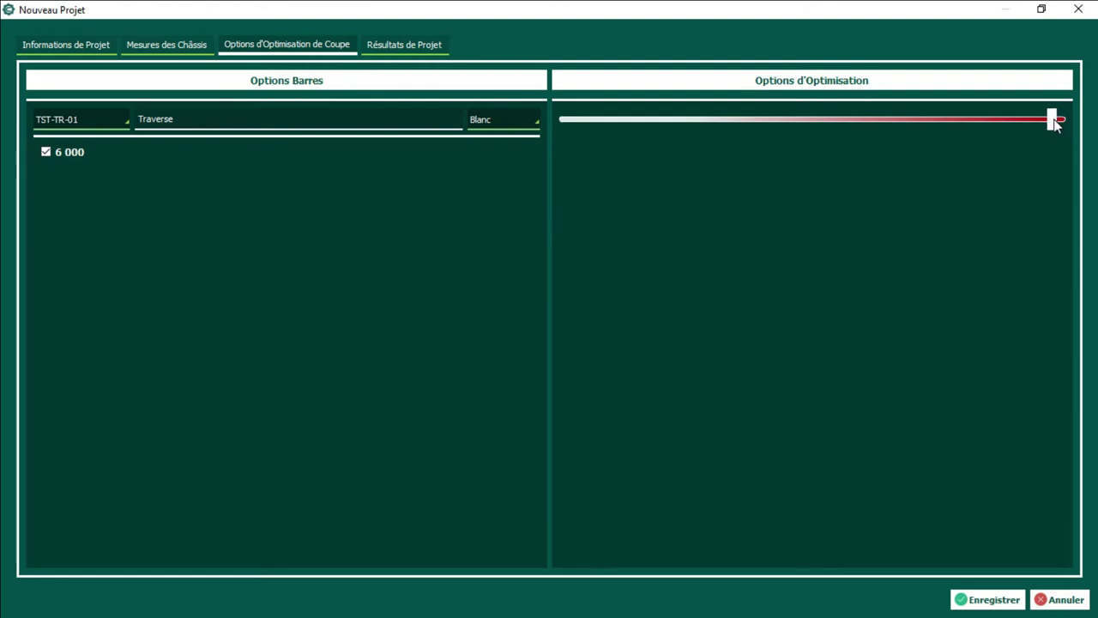
left_click_drag(1055, 122, 1044, 125)
left_click(405, 43)
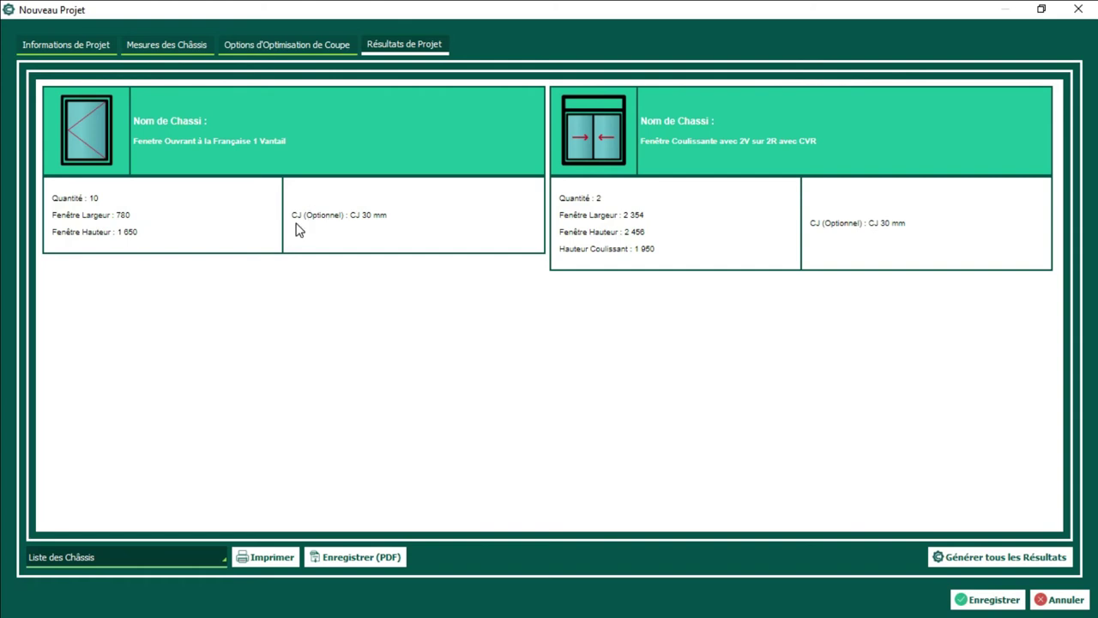
left_click(989, 559)
Step: Examine the quantities, dimensions and CJ option in the Liste des Châssis result and compare them with the frame measures
left_click_drag(52, 196, 206, 239)
left_click(206, 239)
left_click_drag(289, 215, 441, 213)
left_click(163, 48)
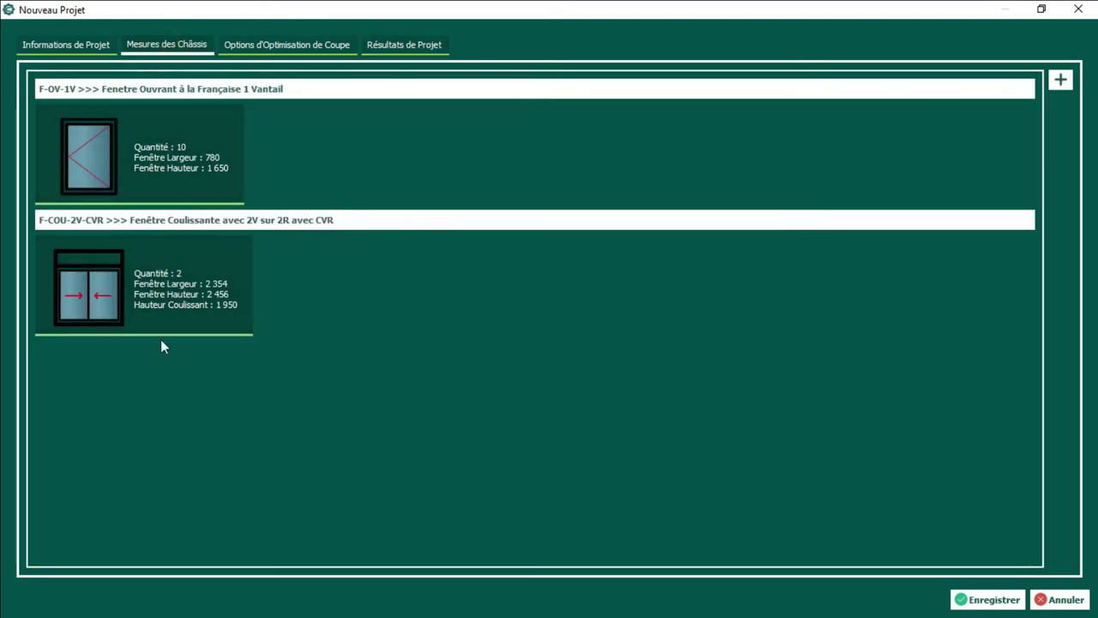
left_click(404, 43)
left_click(531, 295)
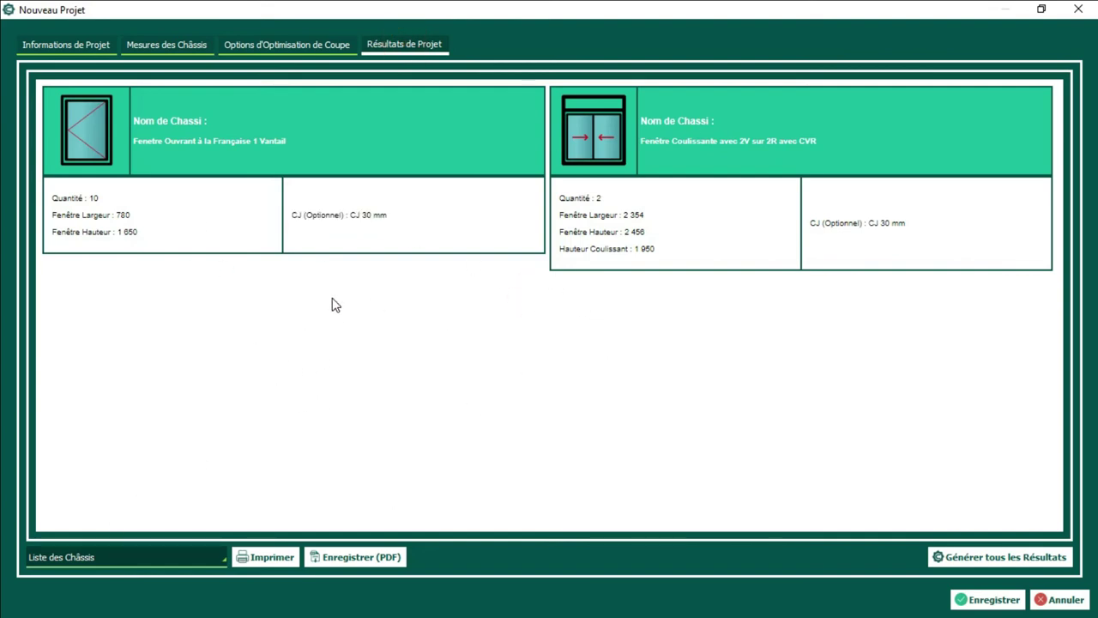
left_click(188, 560)
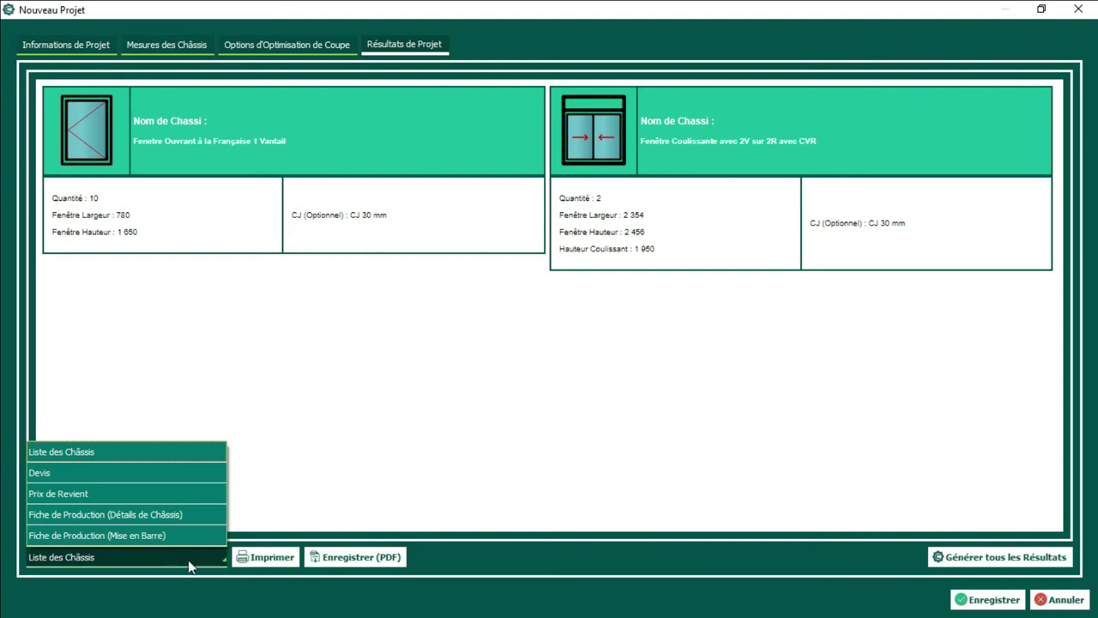
left_click(151, 461)
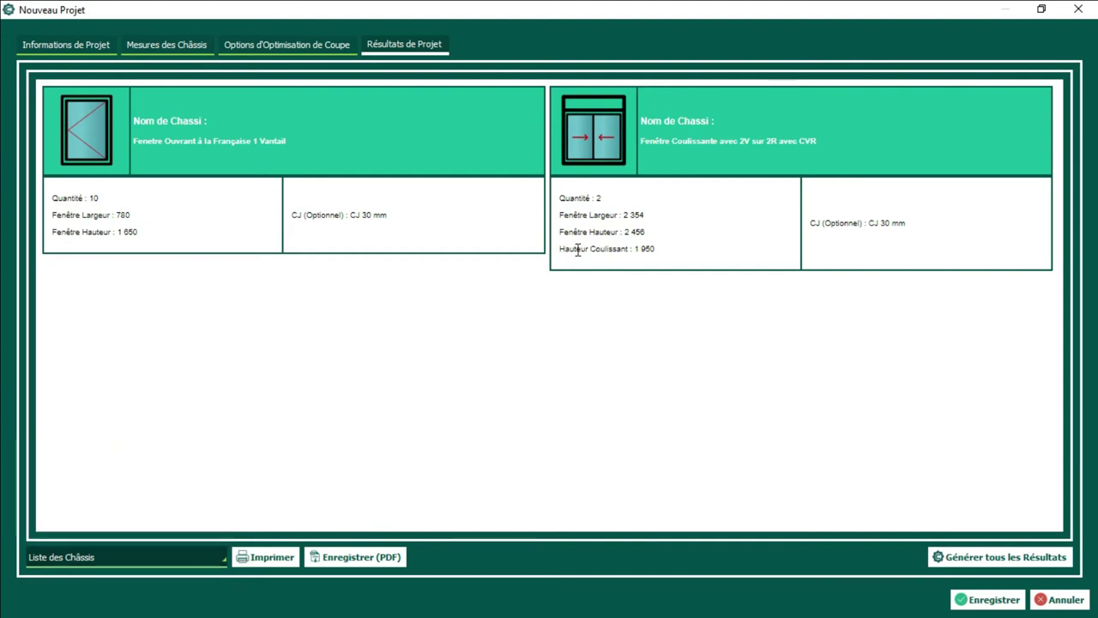
Step: Show the Devis result and examine the unit and total surface of the one-leaf casement window
left_click(200, 555)
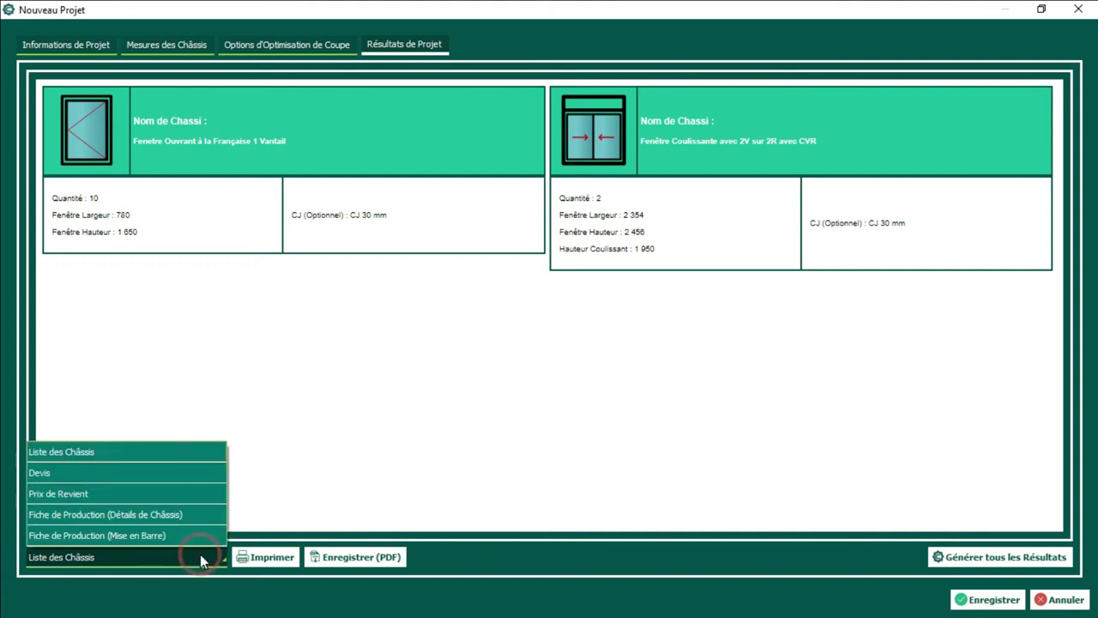
left_click(135, 473)
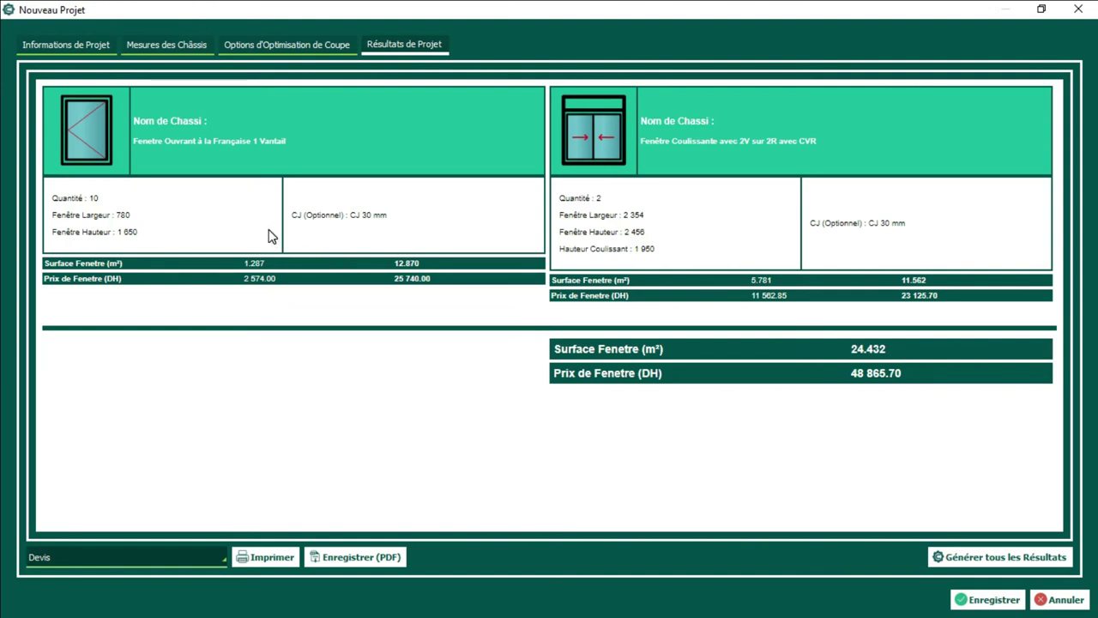
left_click(96, 269)
double_click(405, 264)
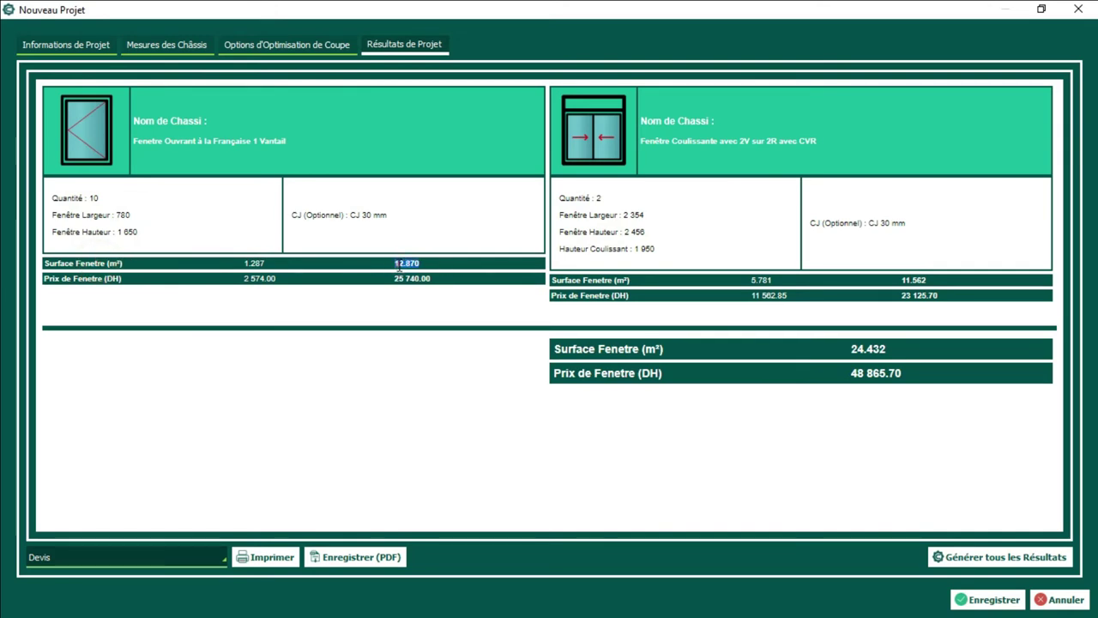
left_click(251, 265)
left_click(419, 264)
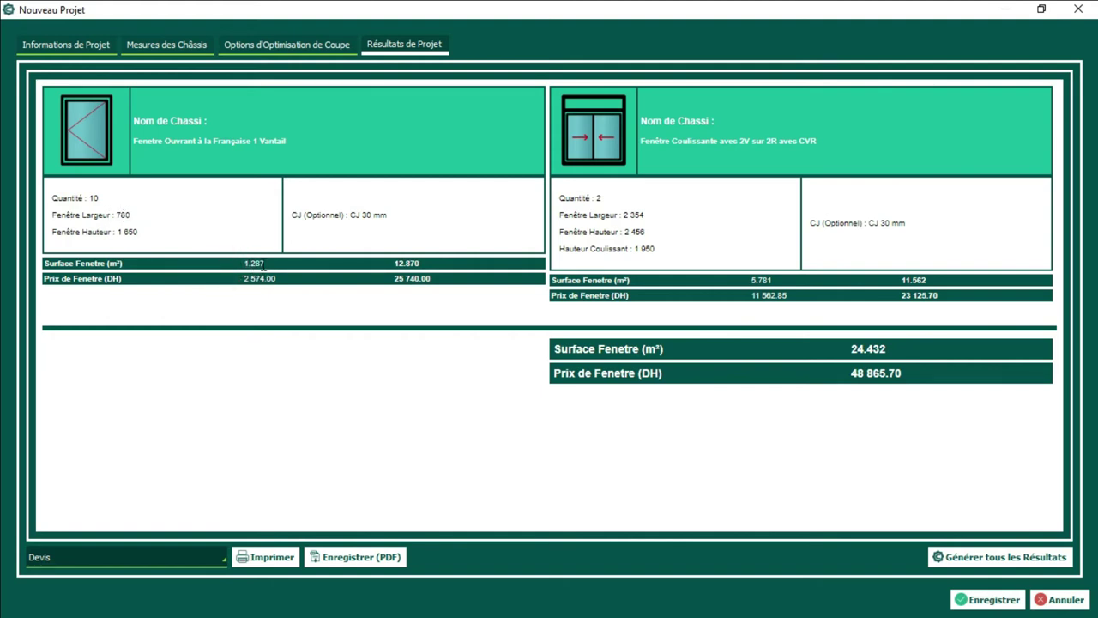
double_click(263, 266)
double_click(244, 264)
double_click(398, 262)
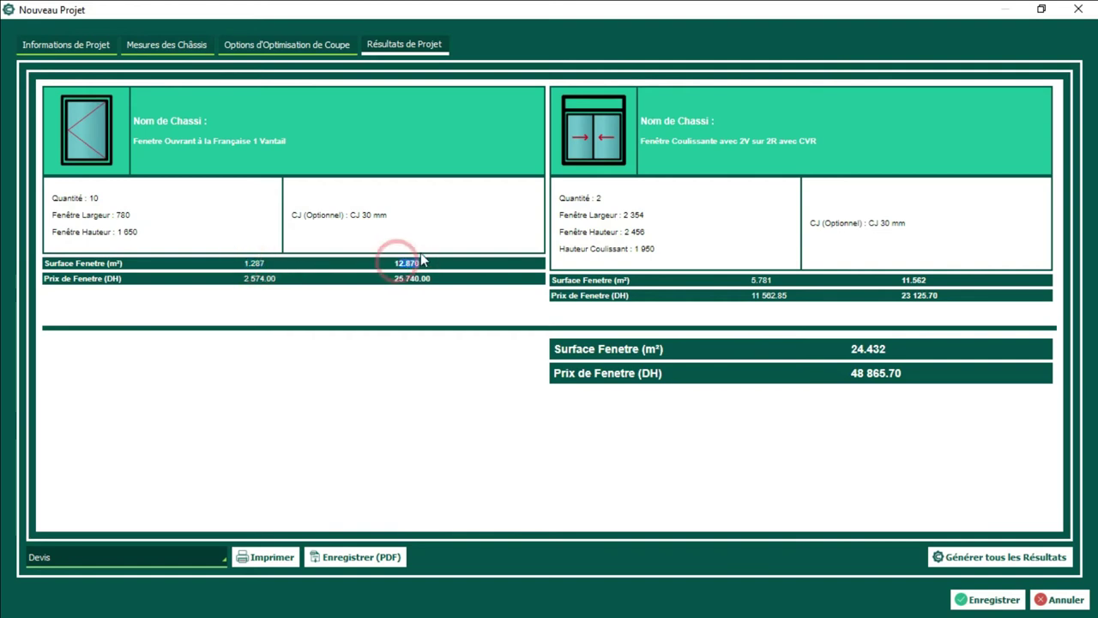
left_click(399, 261)
Step: Compare the casement window's quantity with its unit and total surface in the Devis
left_click(102, 198)
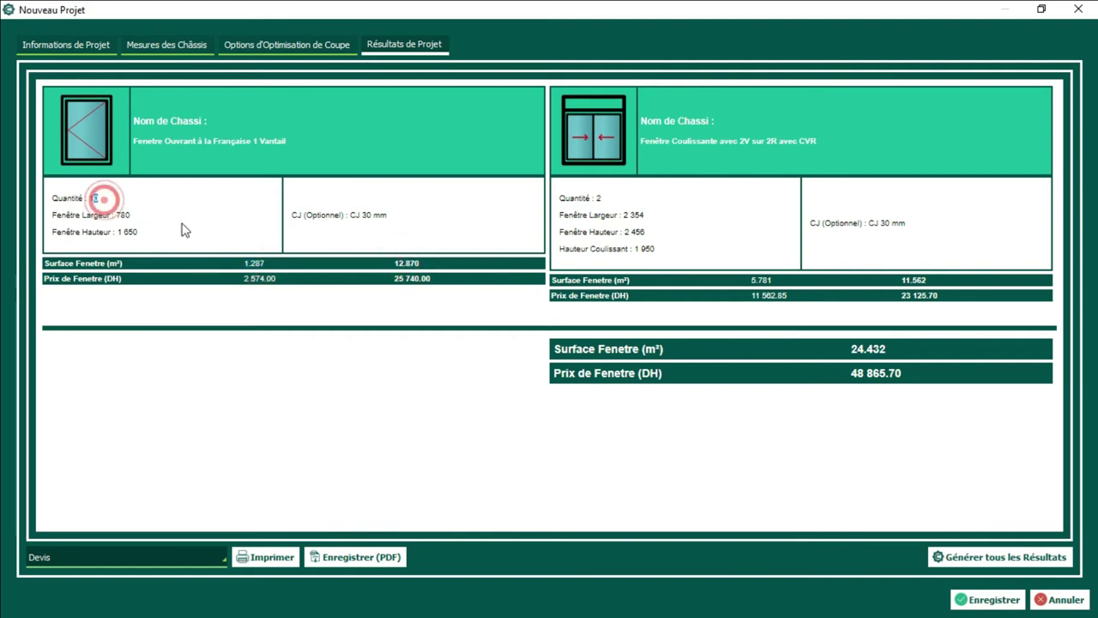
double_click(245, 265)
left_click(98, 198)
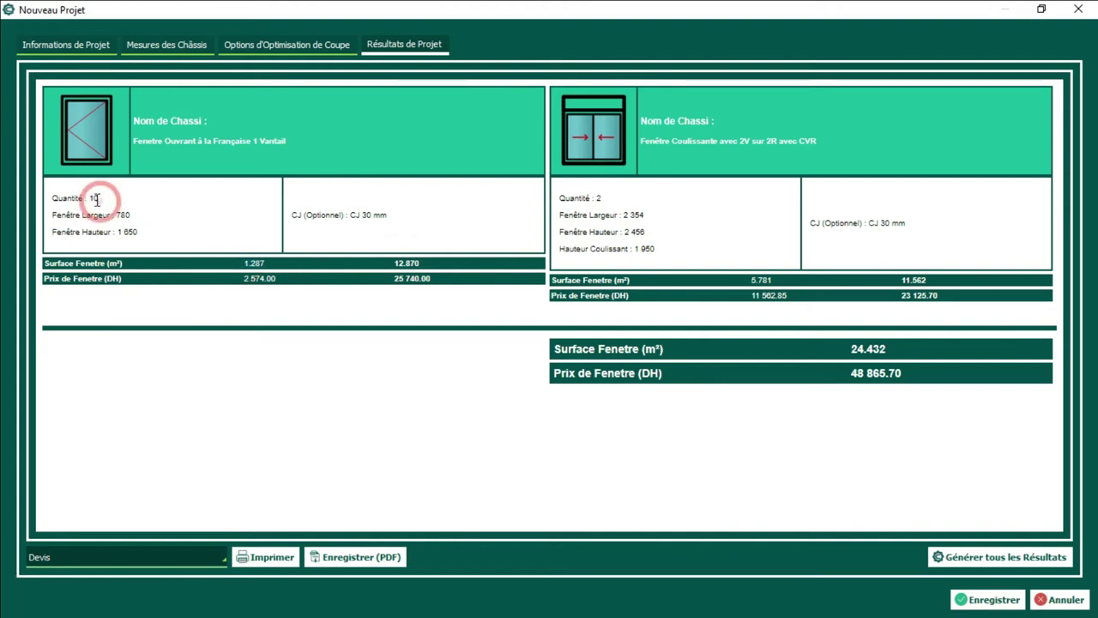
left_click_drag(98, 197, 12, 199)
left_click(91, 198)
left_click_drag(429, 265, 379, 266)
left_click(247, 262)
left_click(398, 262)
left_click(168, 192)
Step: Examine the casement window's unit and total price in the Devis, check the frame measures and return to the results
left_click_drag(288, 284, 233, 285)
left_click(234, 279)
double_click(261, 277)
left_click(403, 278)
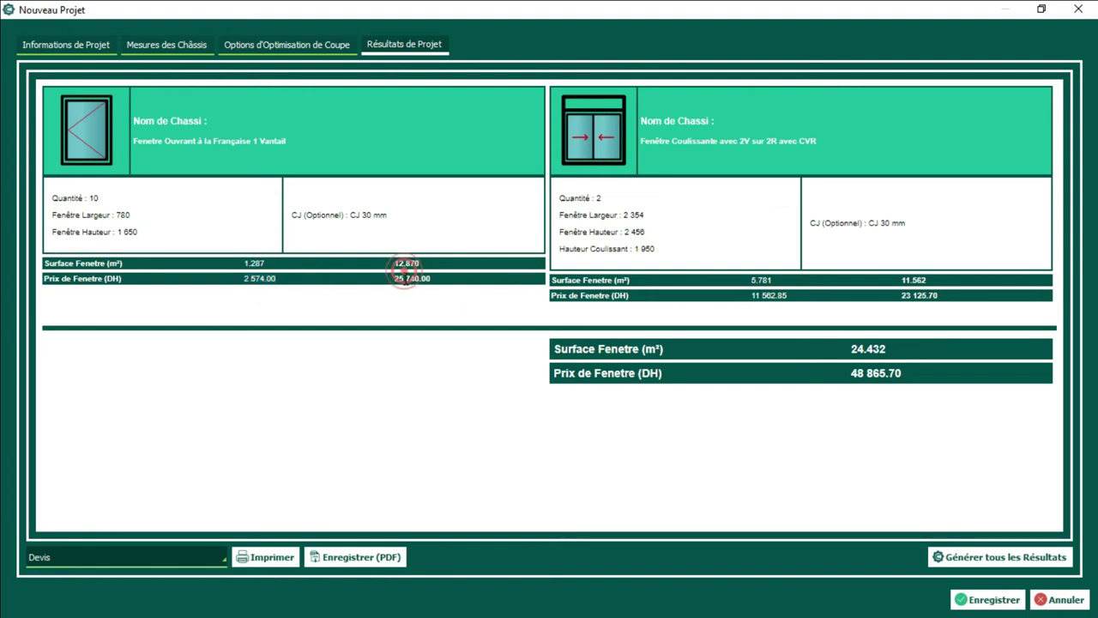
double_click(404, 279)
left_click(403, 264)
left_click(144, 43)
left_click(377, 45)
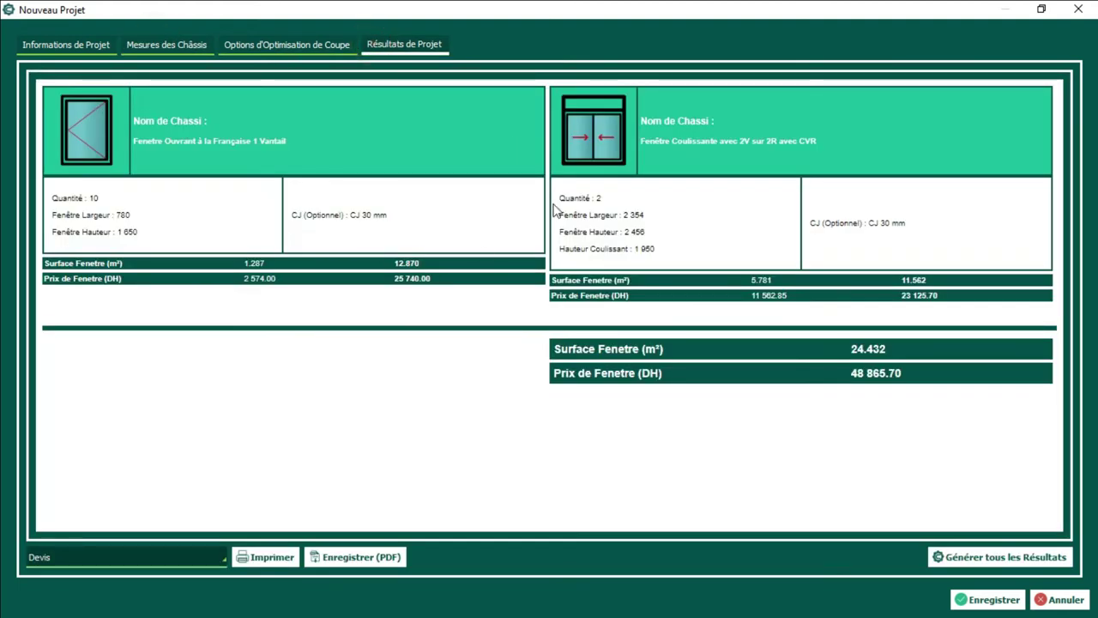
Step: Check the frame measures and examine the overall surface and price totals in the Devis
left_click(159, 45)
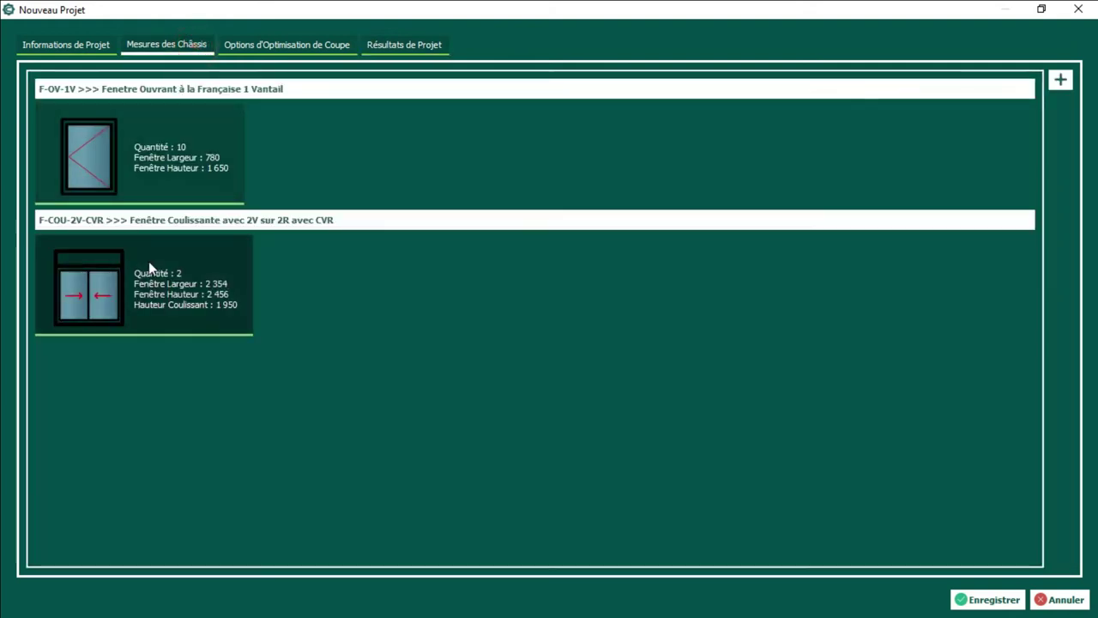
left_click(403, 45)
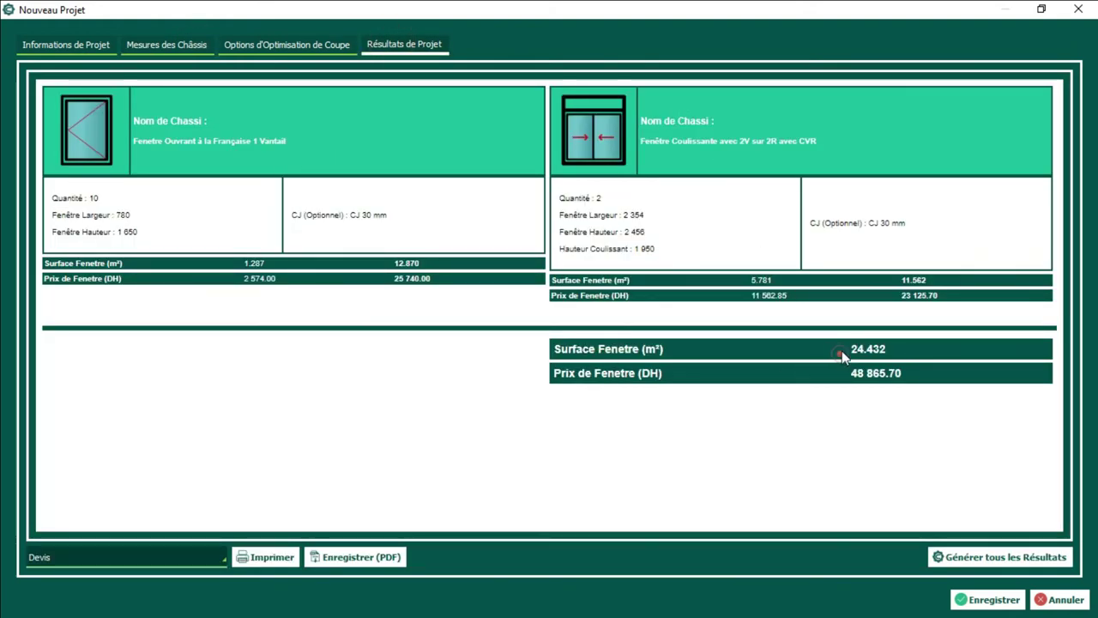
left_click_drag(841, 354, 863, 412)
Step: Add an F-COU-3V-3R sliding window to the frame measures with quantity 4, width 3452 and height 2135, leaving CJ as Sans
left_click(159, 44)
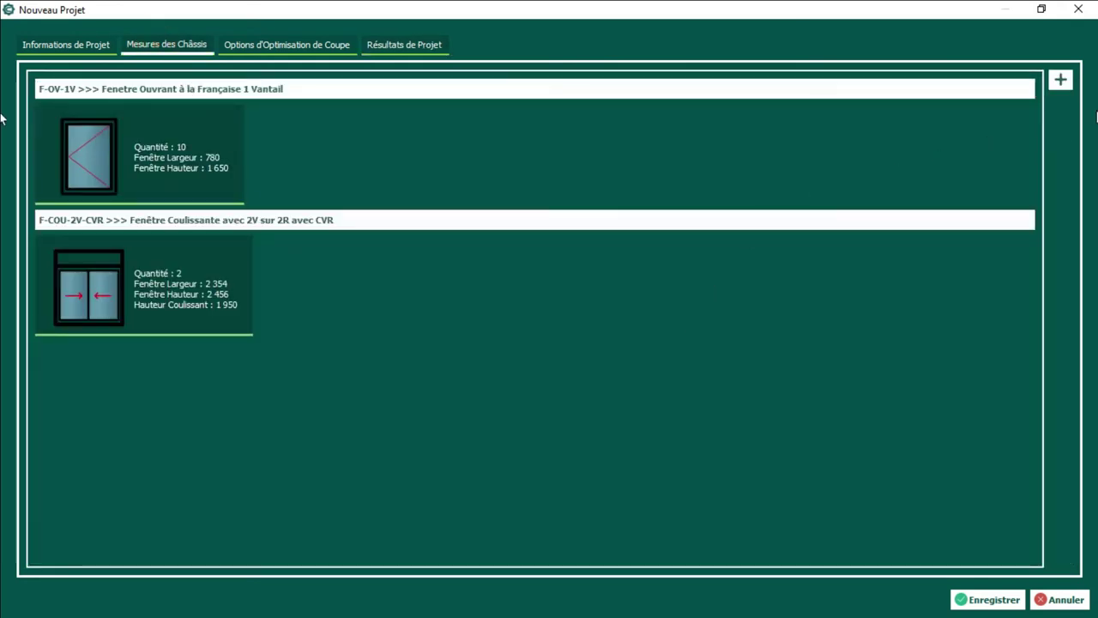
left_click(1060, 80)
left_click(377, 177)
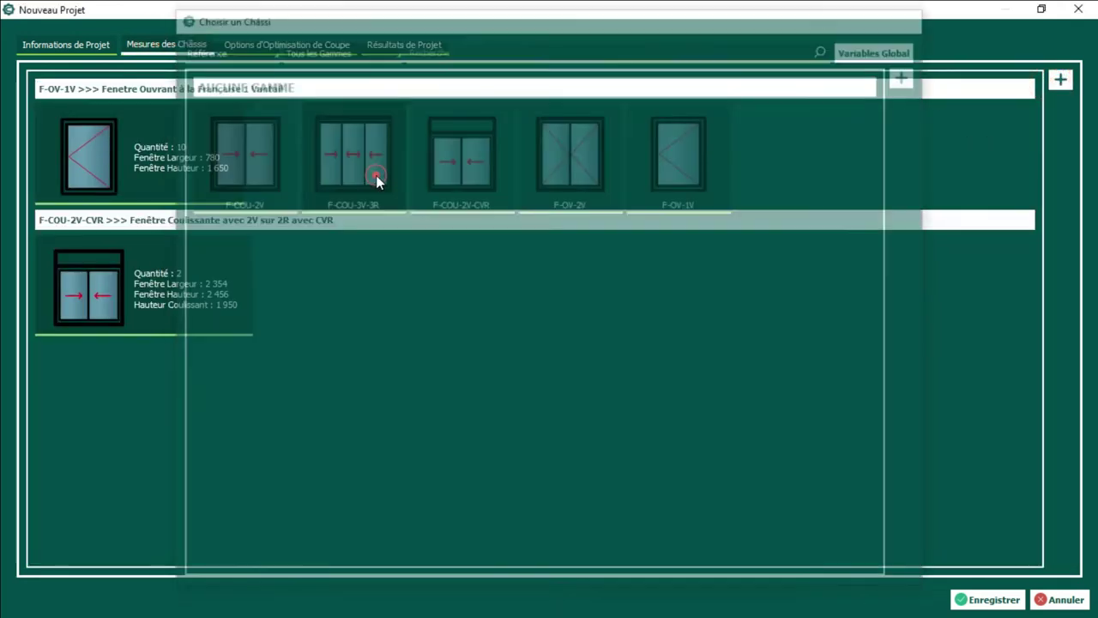
left_click(636, 290)
type("4")
key("Tab")
type("34")
key("Tab")
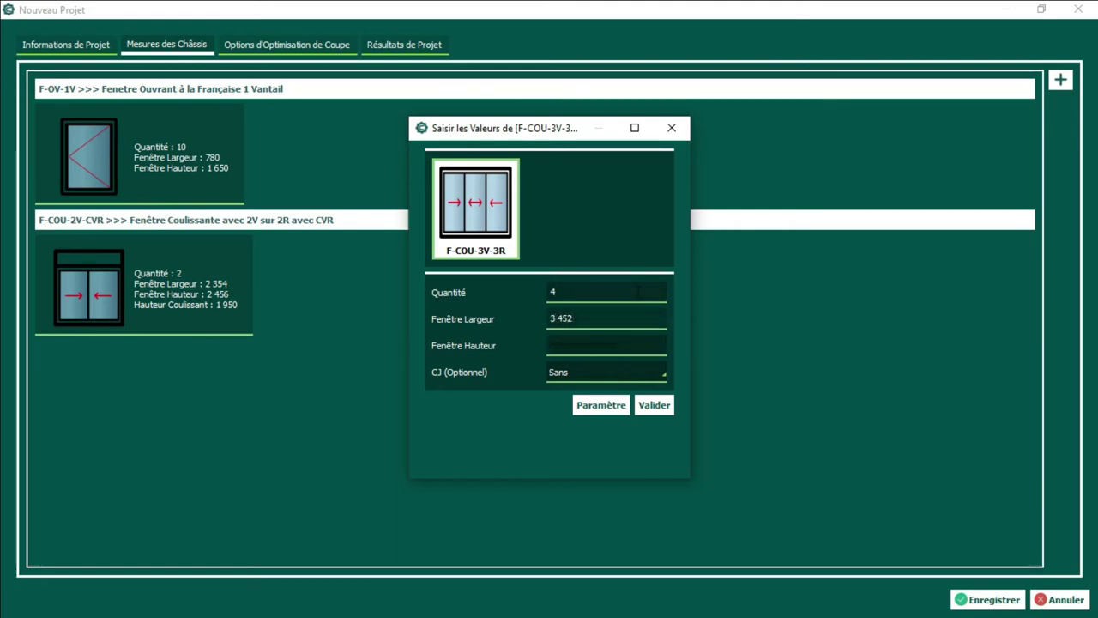
type("2135")
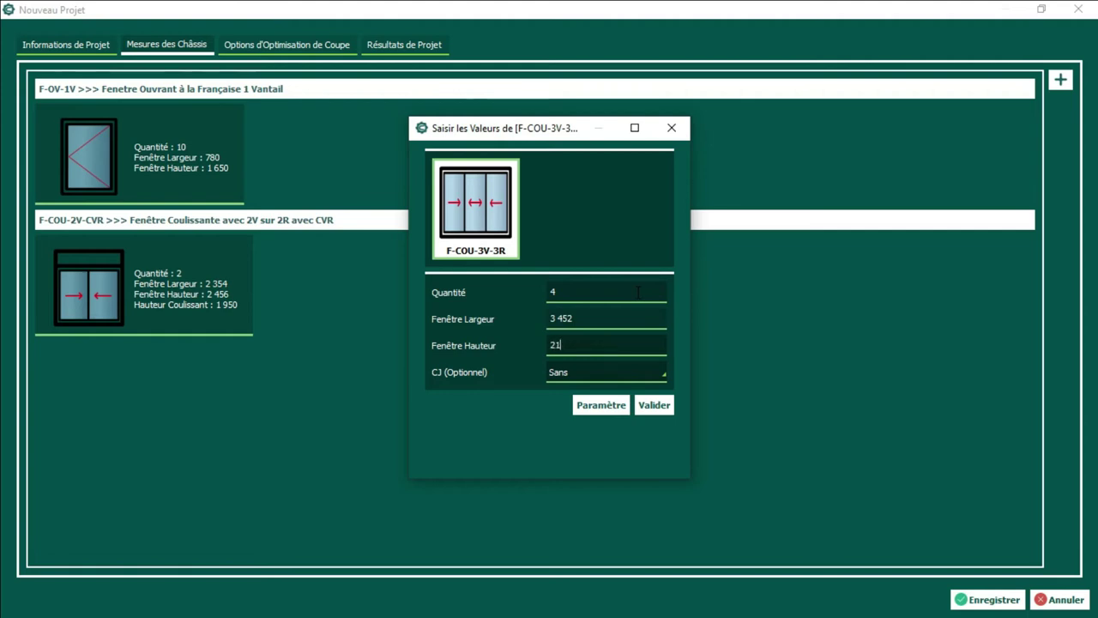
left_click(654, 404)
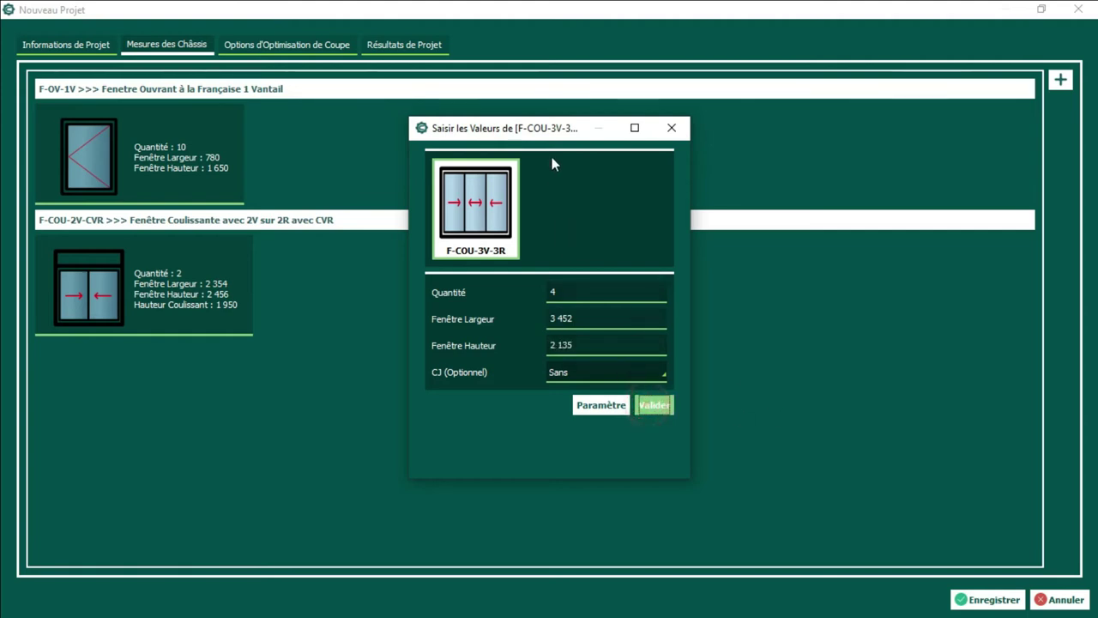
Step: Regenerate all the project results to include the added three-leaf sliding window and look over the updated Devis
left_click(392, 49)
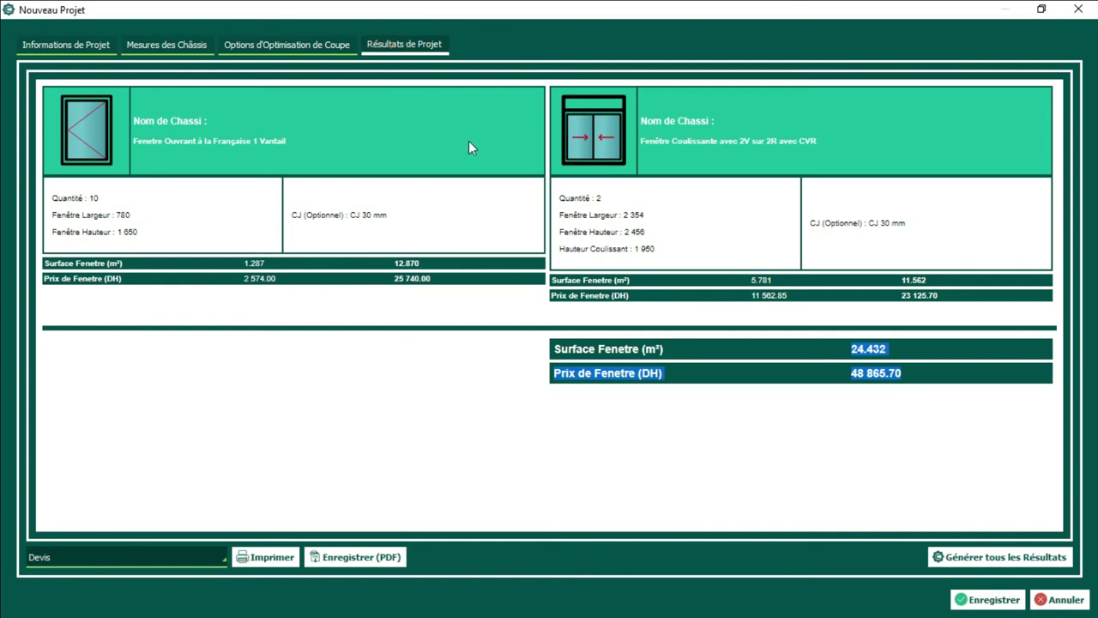
left_click(945, 554)
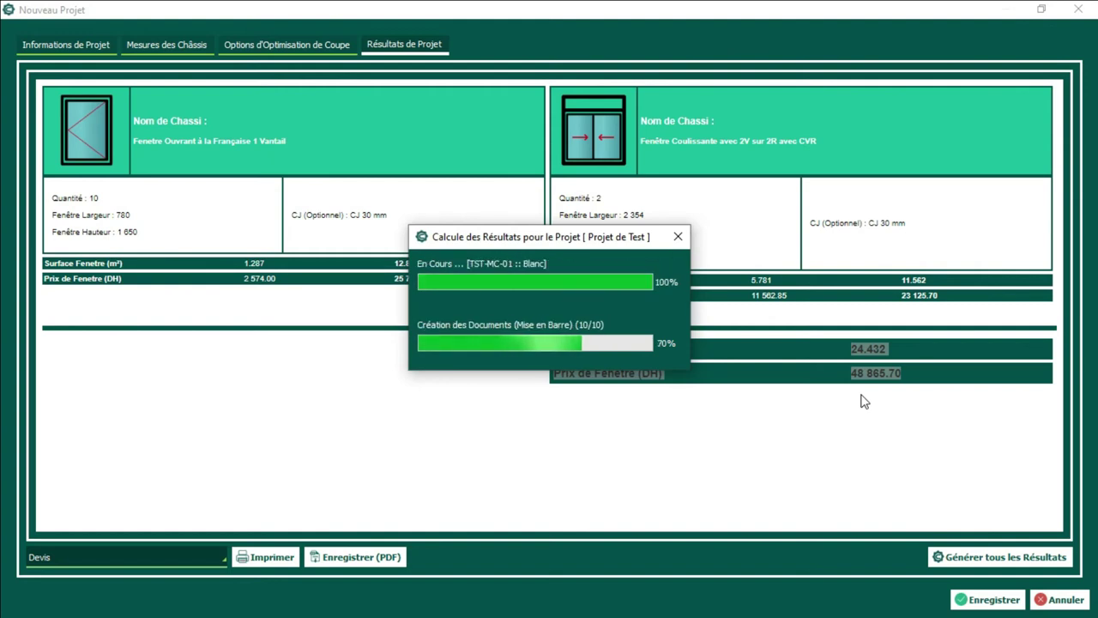
scroll(784, 387, "down", 3)
scroll(789, 389, "up", 3)
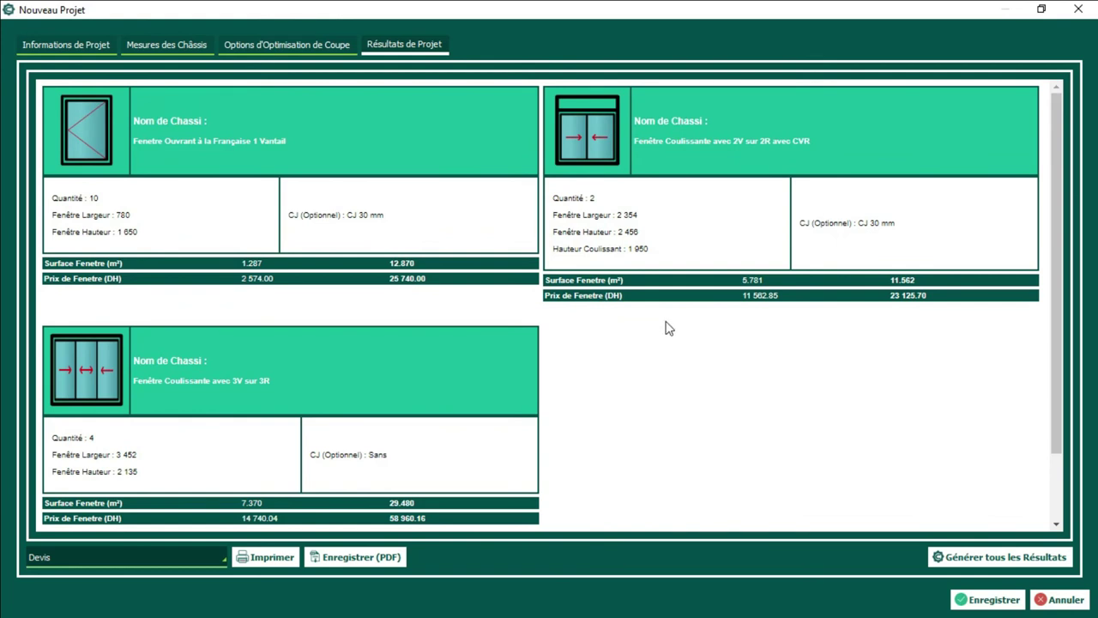
Step: Compare the frame measures with the updated Devis and examine the three-leaf sliding window's figures and the overall totals
left_click(187, 45)
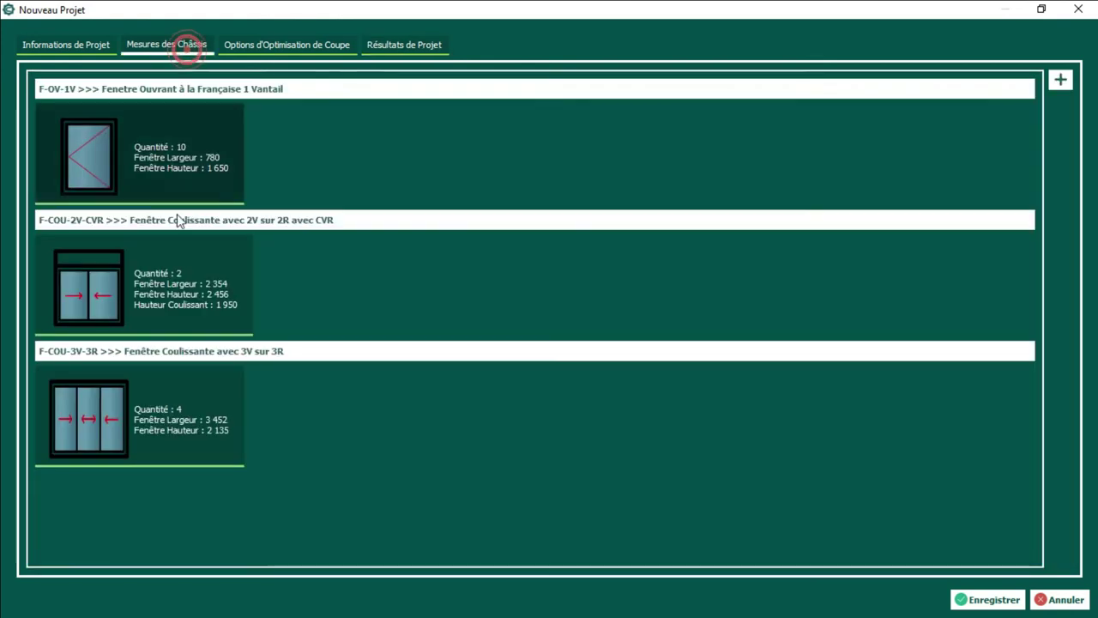
left_click(395, 46)
scroll(523, 379, "down", 1)
scroll(523, 379, "down", 1)
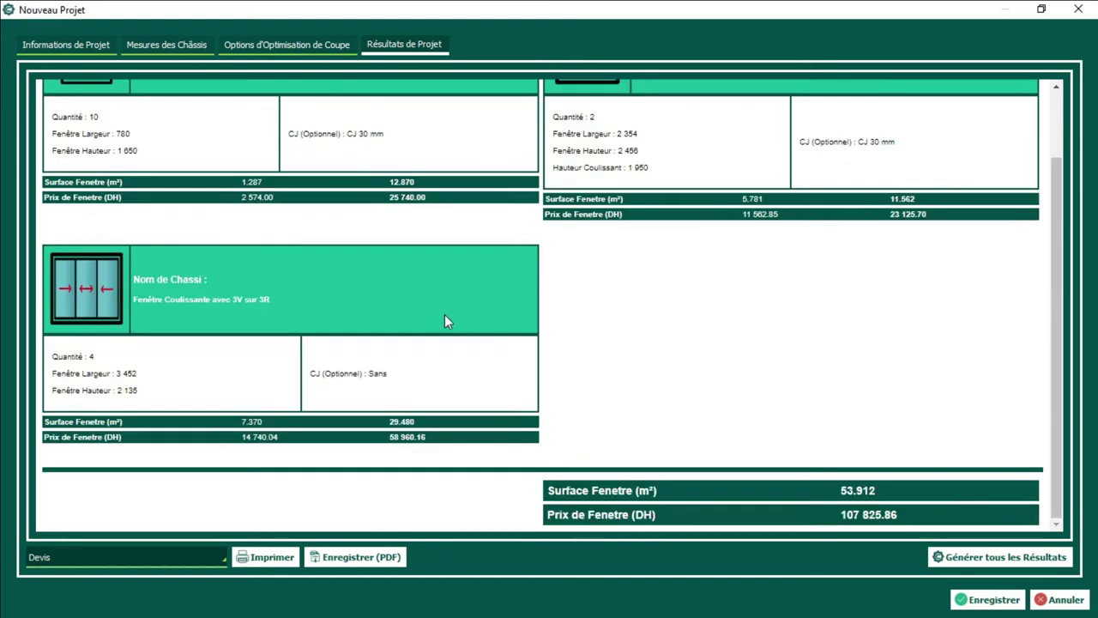
scroll(444, 315, "up", 1)
scroll(299, 385, "down", 1)
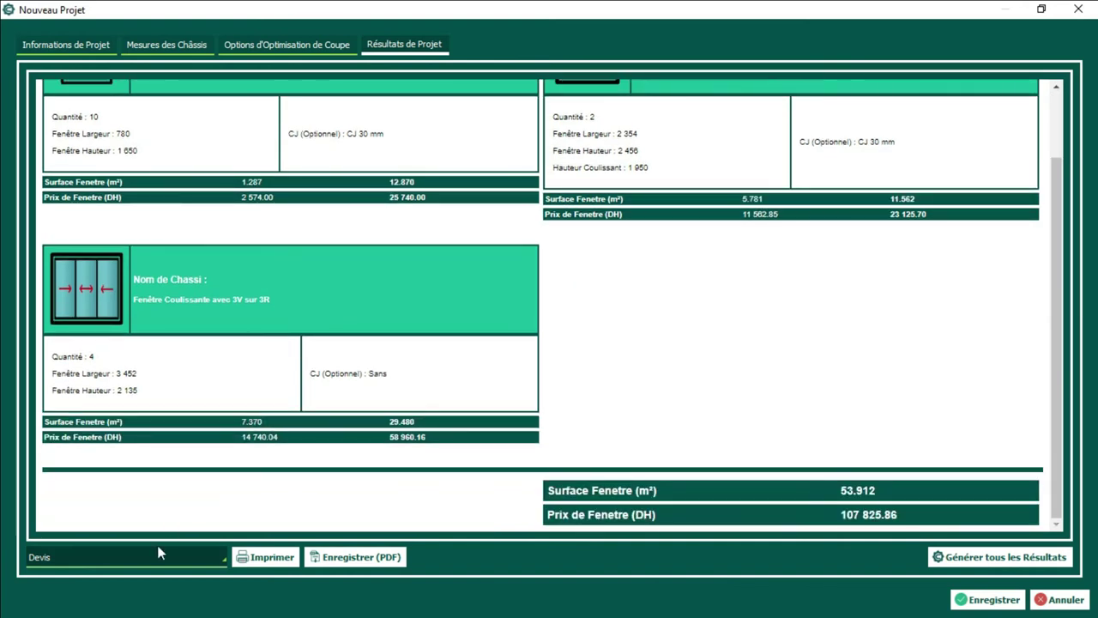
Step: Show the Prix de Revient result and examine its profile cost table
left_click(143, 559)
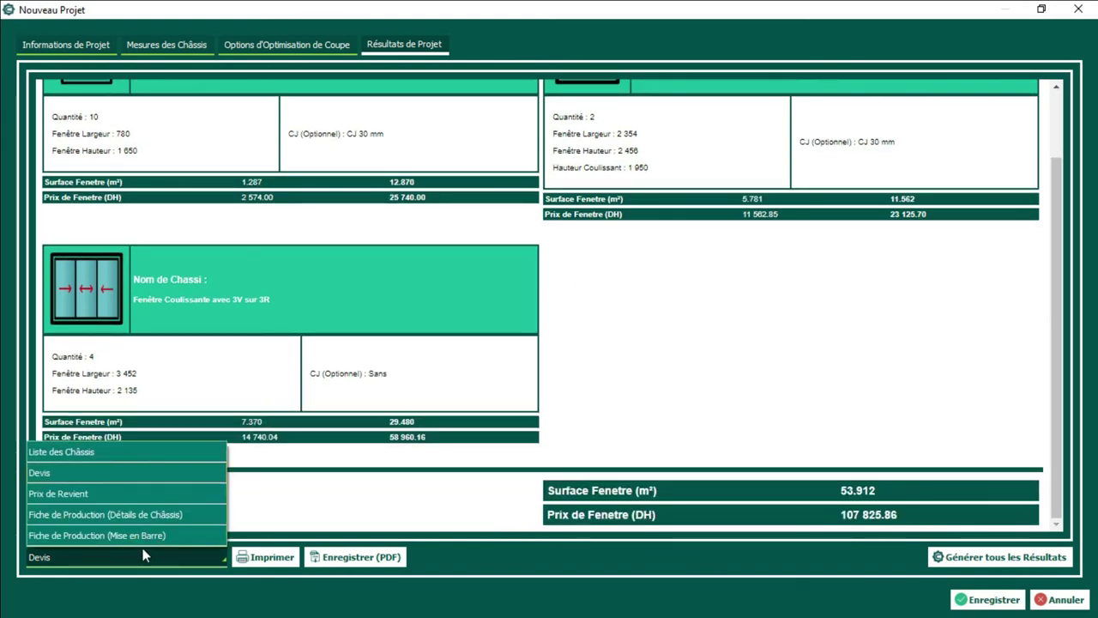
left_click(142, 494)
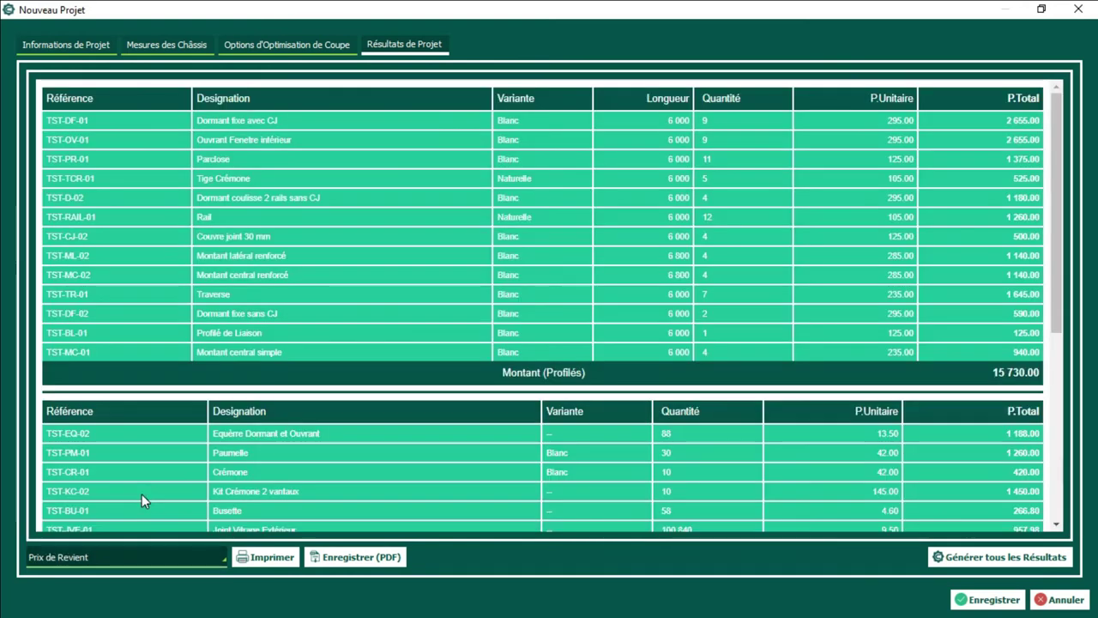
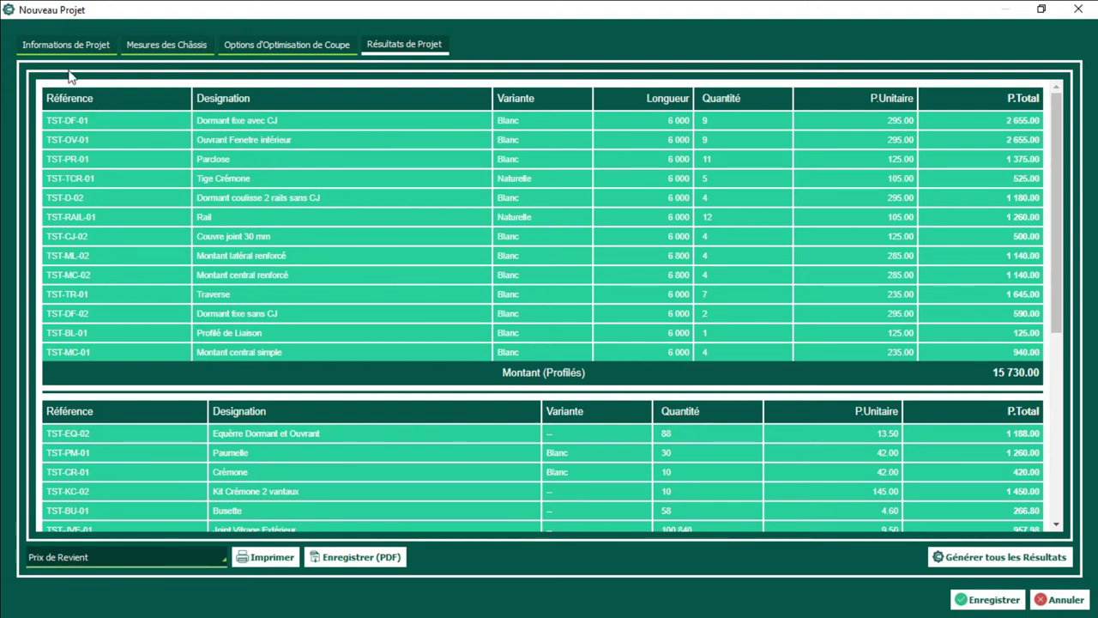
left_click_drag(39, 90, 920, 366)
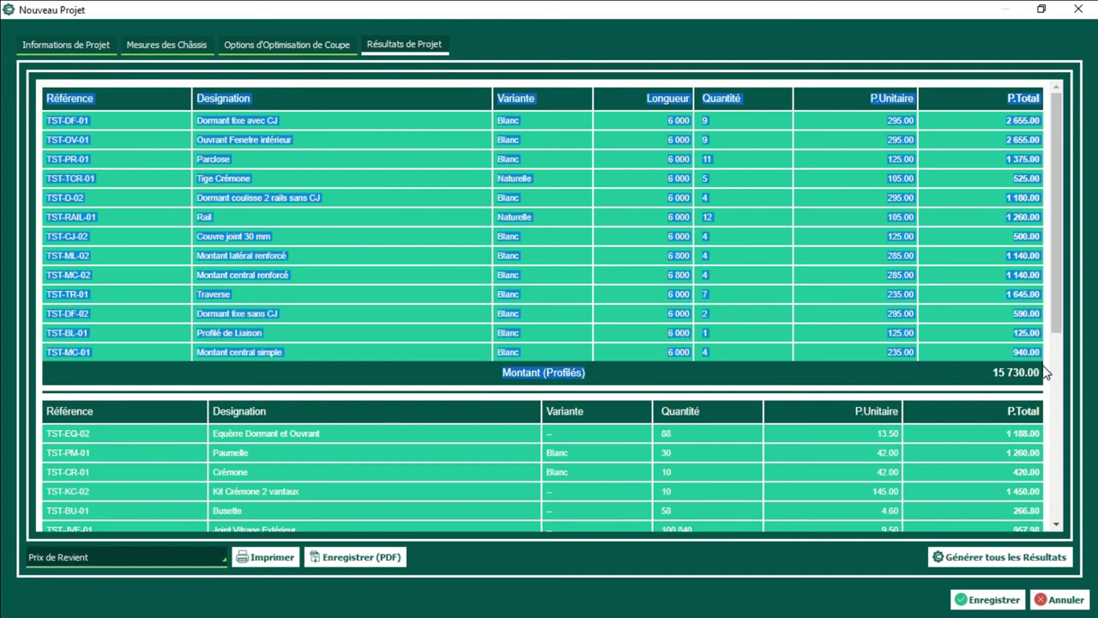
left_click(706, 171)
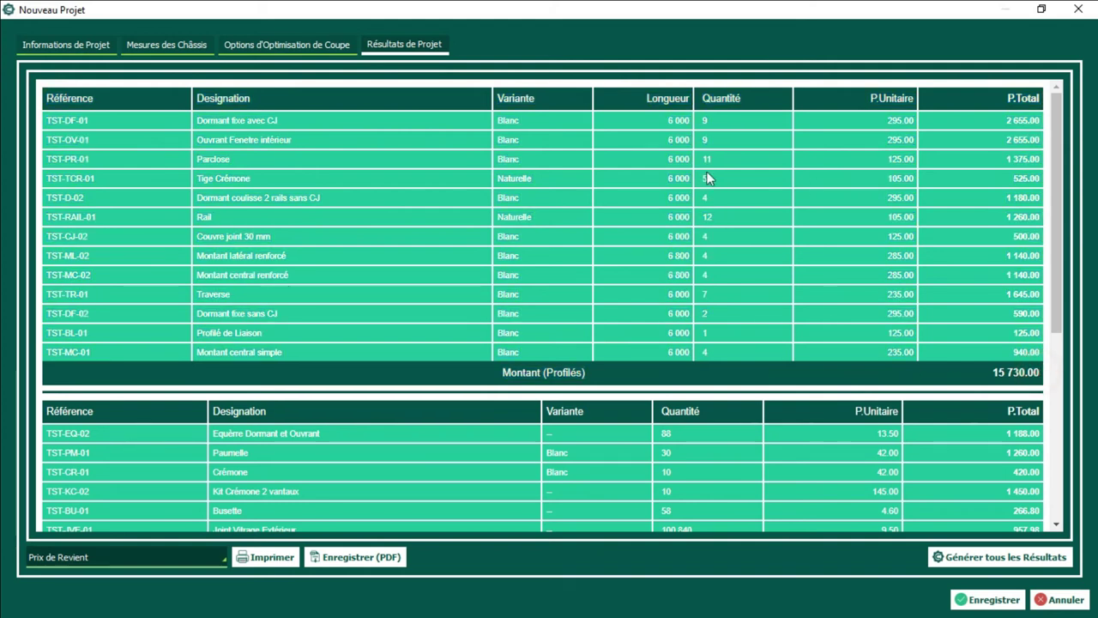
Step: Examine the reference, designation, variant and length of the first profile, Dormant fixe avec CJ
double_click(95, 117)
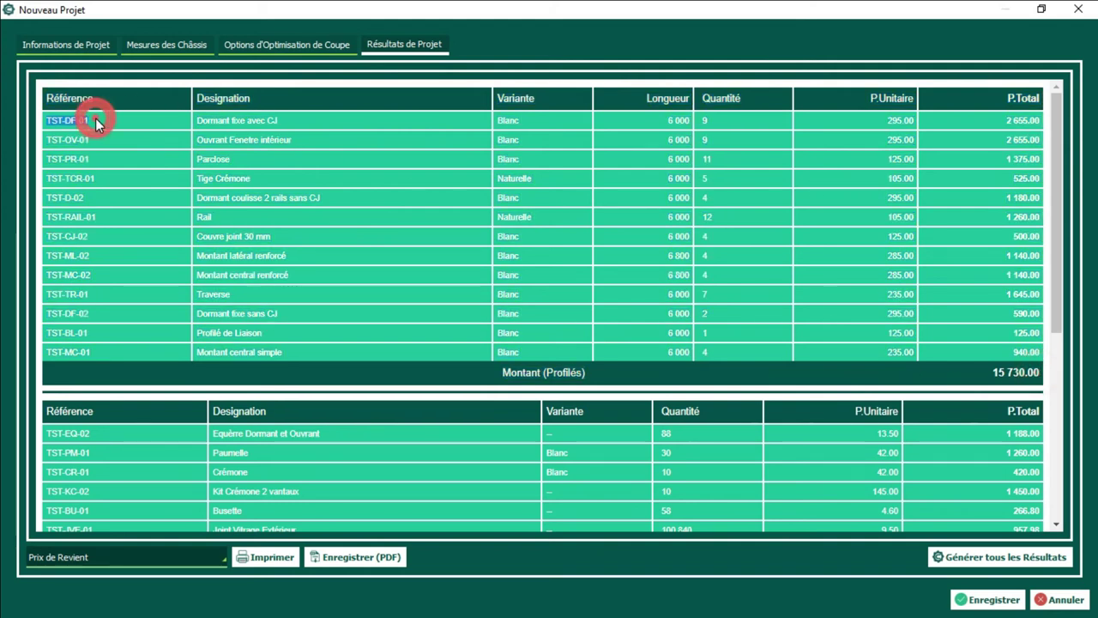
left_click(282, 121)
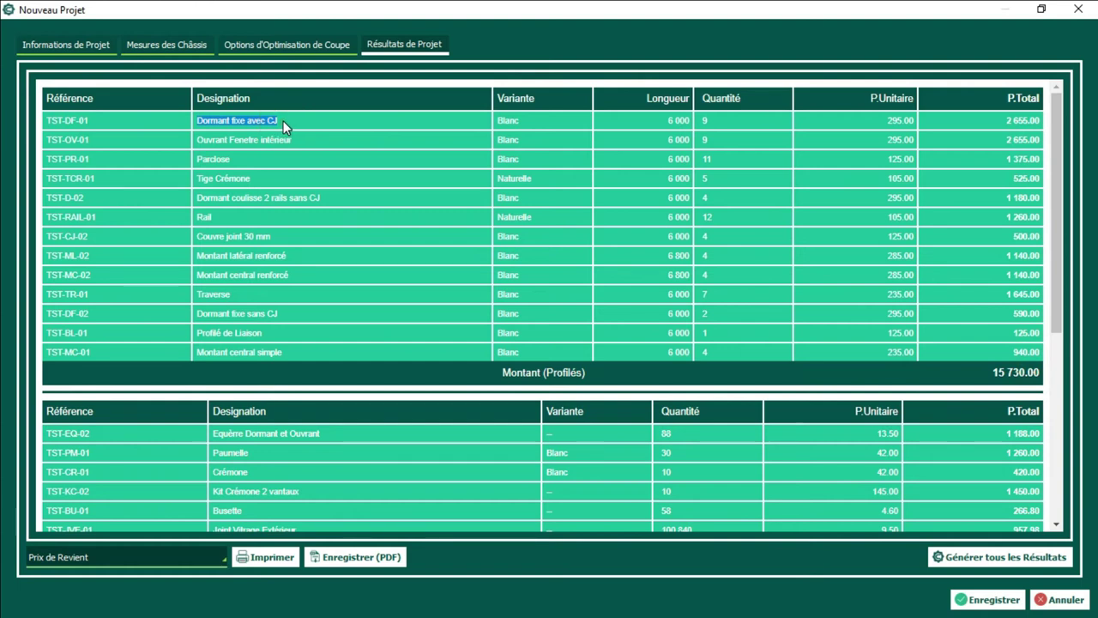
left_click(284, 121)
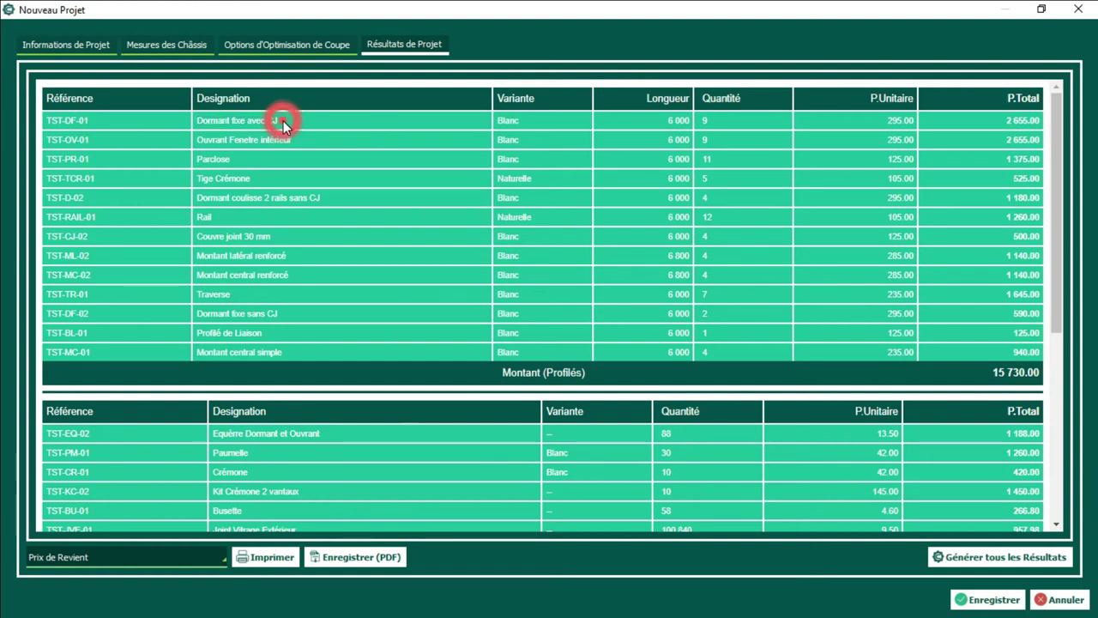
left_click(515, 119)
left_click(678, 121)
double_click(682, 121)
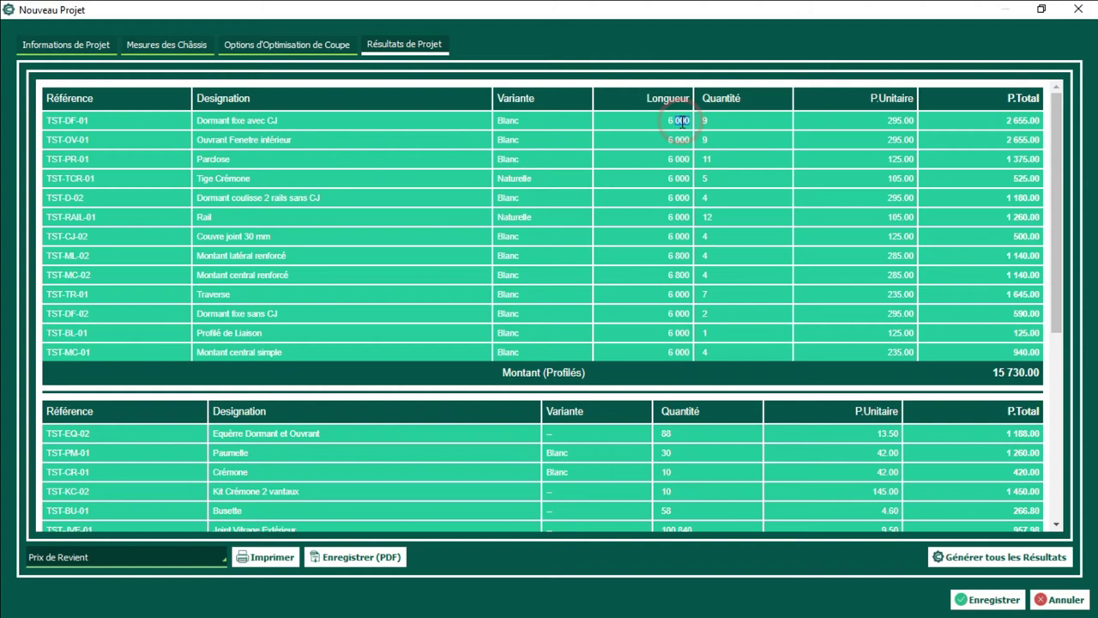
key("Return")
left_click(676, 119)
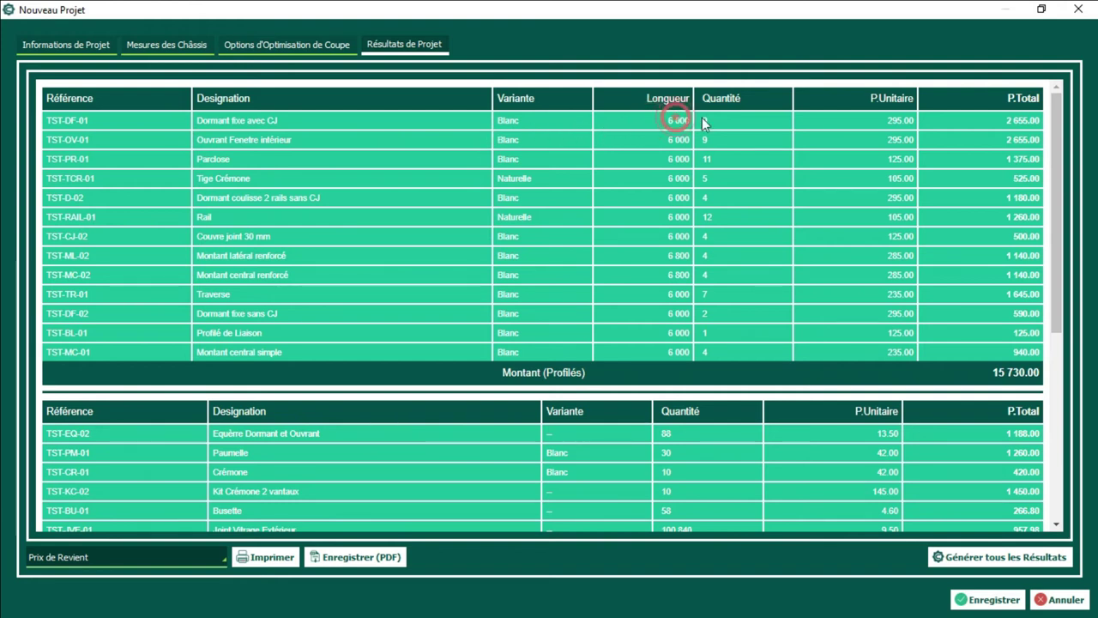
Step: Examine the quantity of the Dormant fixe avec CJ profile together with its unit and total price
left_click(721, 117)
left_click(884, 119)
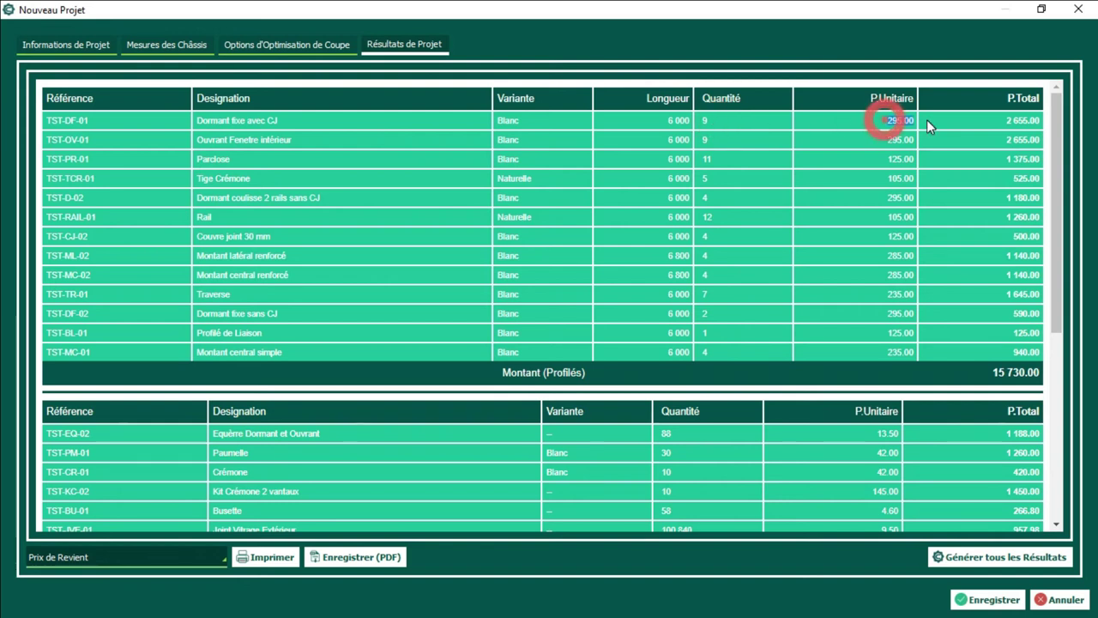
left_click(908, 120)
double_click(908, 120)
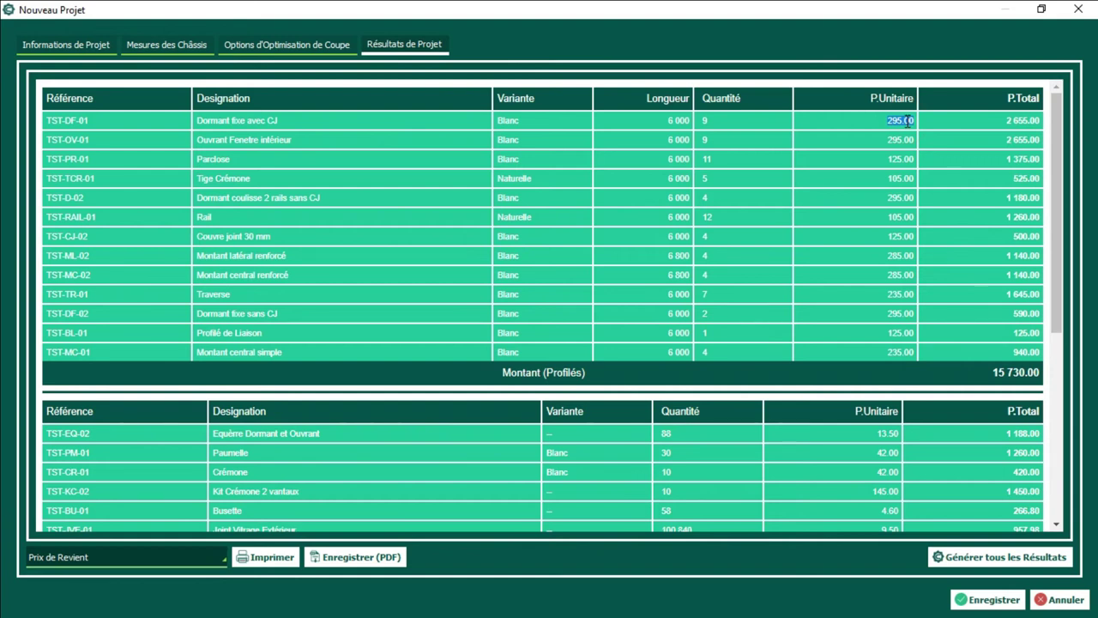
left_click(908, 120)
left_click(987, 118)
left_click(744, 117)
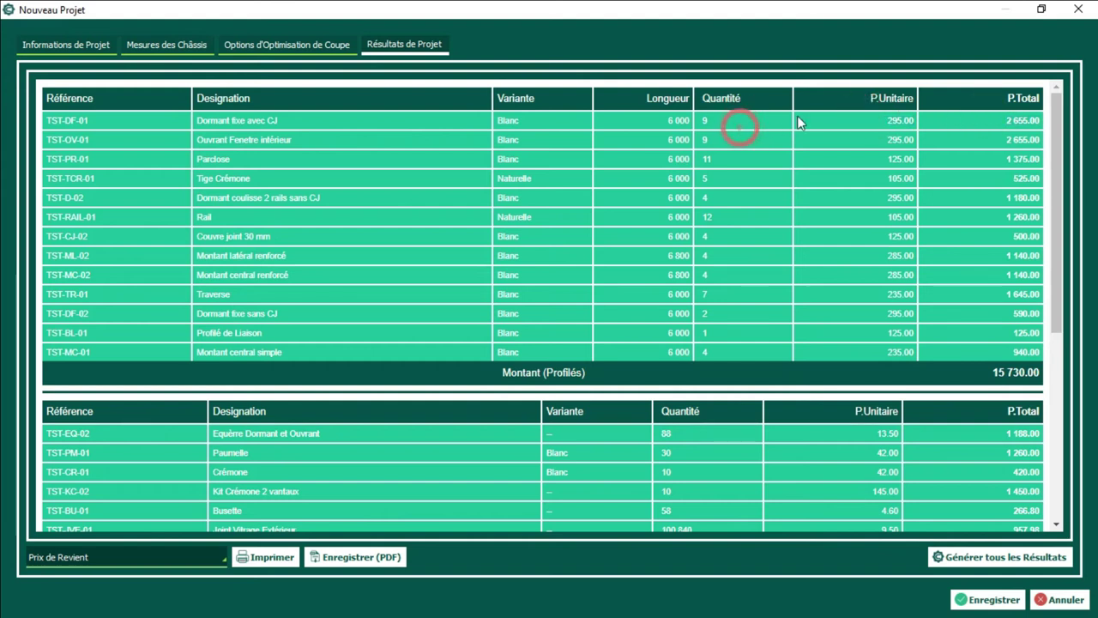
left_click(1001, 118)
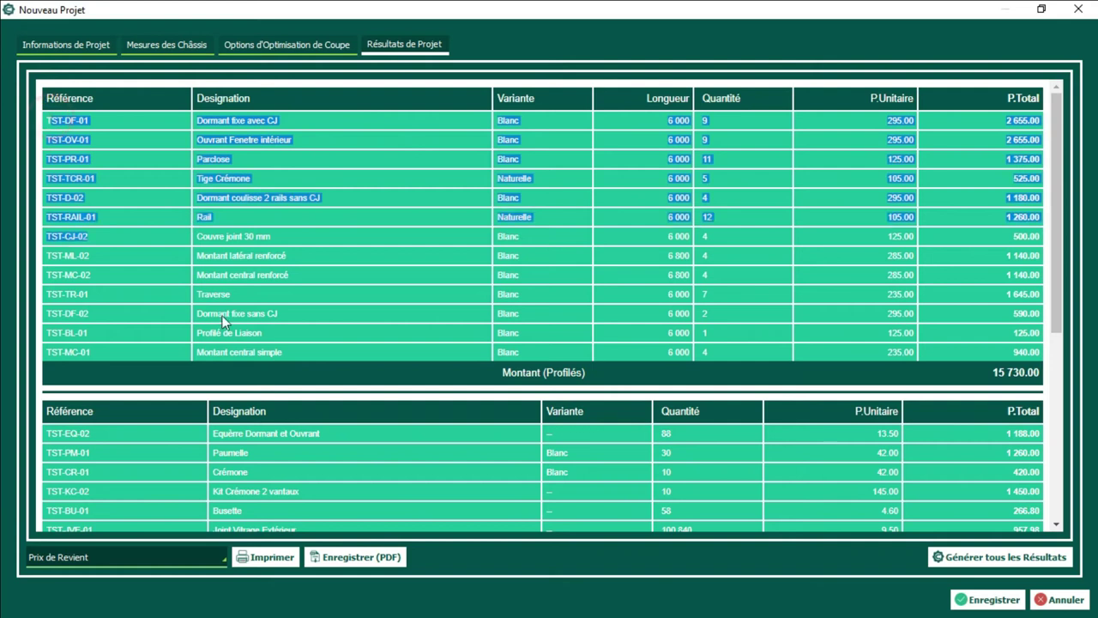
Step: Examine the Montant (Profilés) total beneath the list of profiles
left_click(781, 333)
left_click(507, 374)
left_click(1012, 372)
double_click(1012, 373)
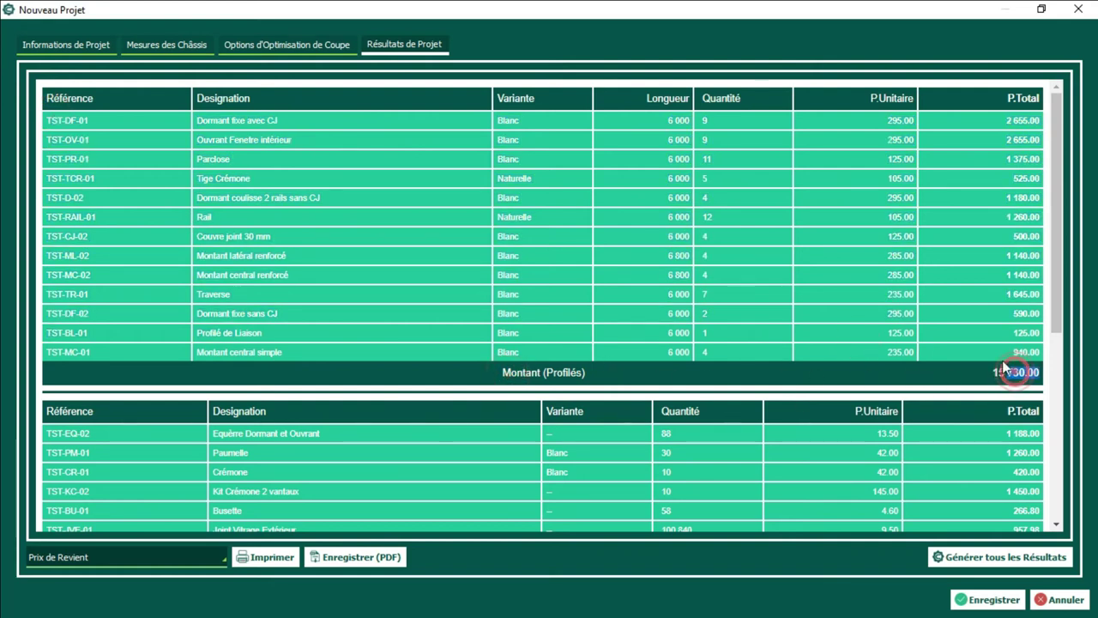
Step: Examine the accessories table in the Prix de Revient, starting with the reference of Equèrre Dormant et Ouvrant
scroll(52, 241, "down", 3)
left_click_drag(45, 223, 984, 504)
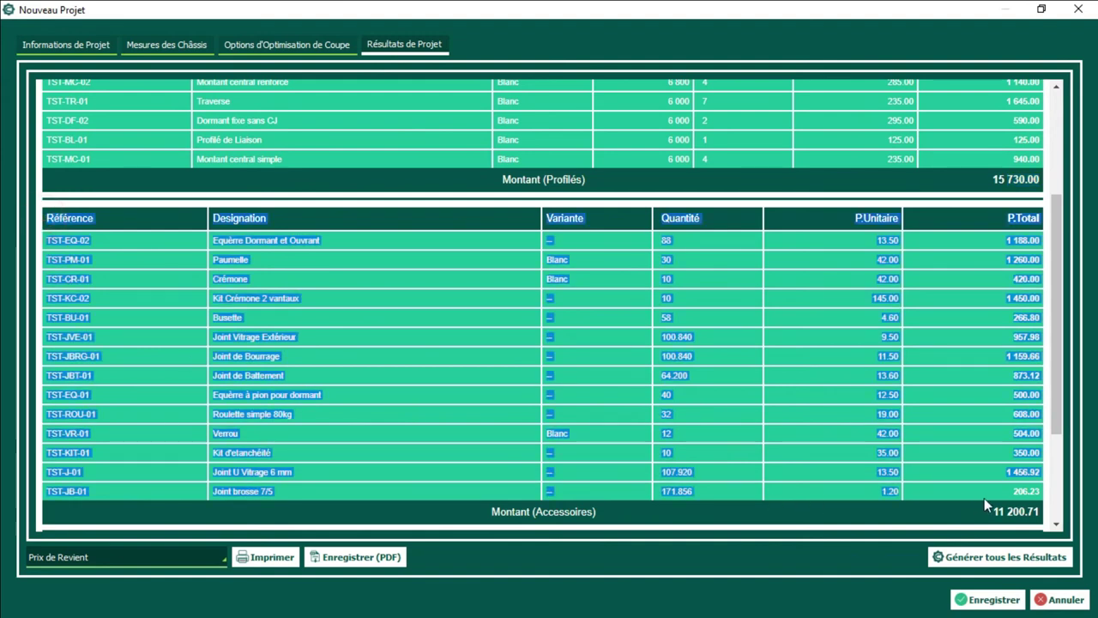
double_click(83, 241)
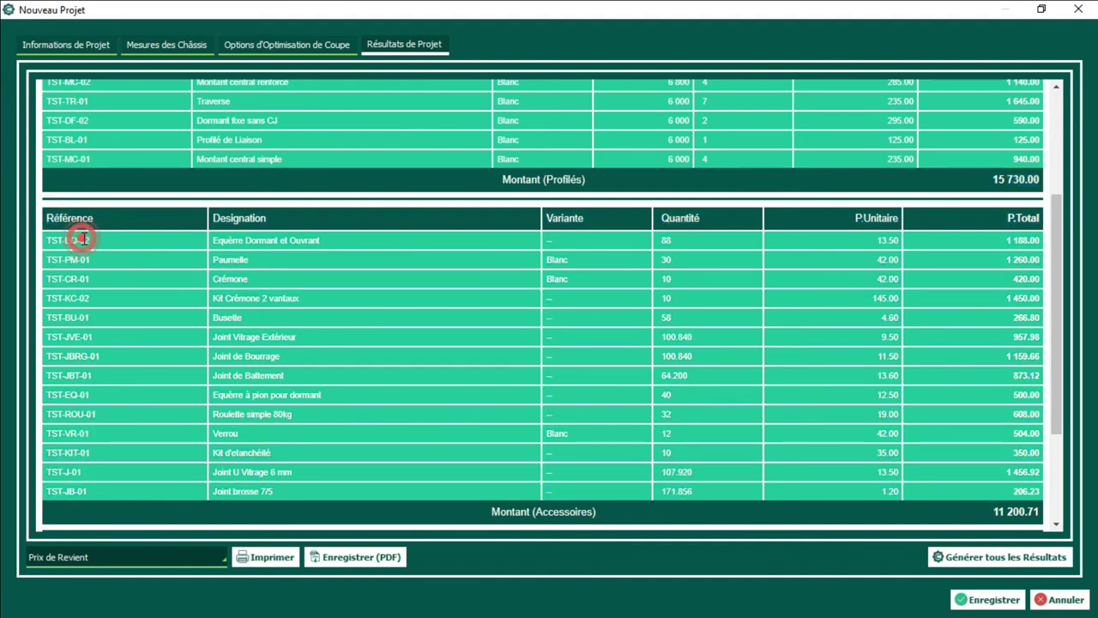
Step: Examine the accessories cost table, checking the Equèrre Dormant et Ouvrant row's designation, variant, quantity and price, and the accessories subtotal
double_click(256, 238)
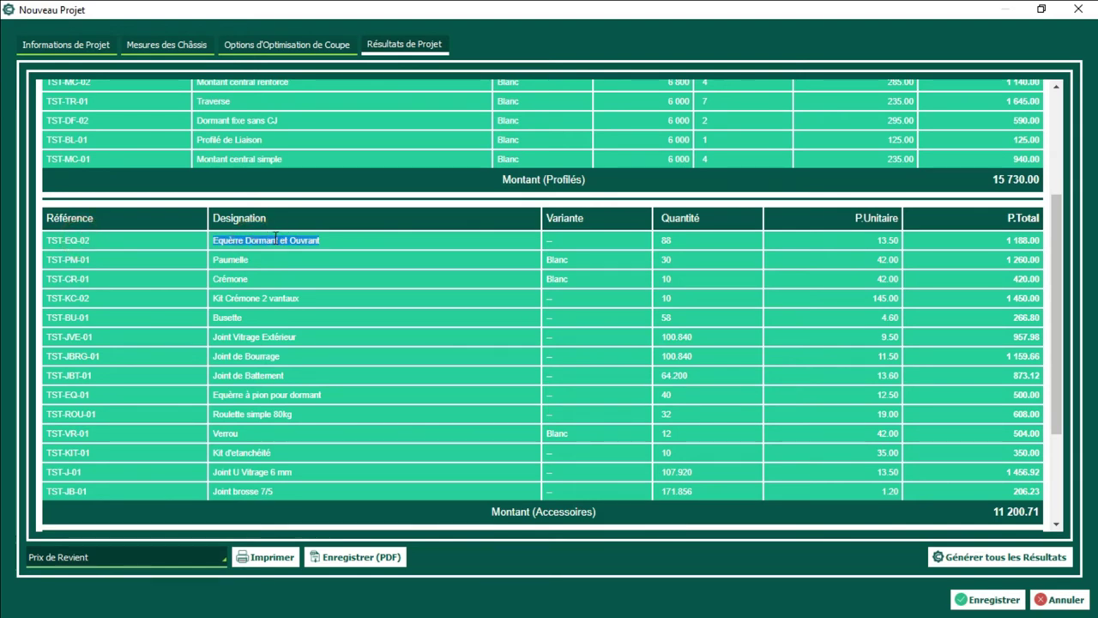
left_click(575, 246)
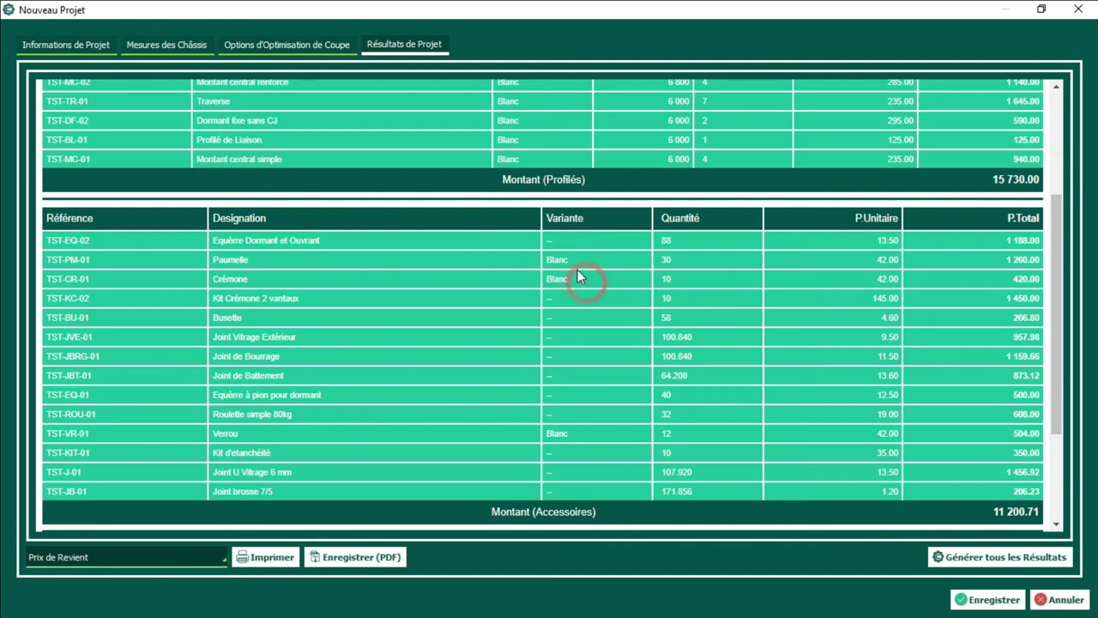
left_click(567, 238)
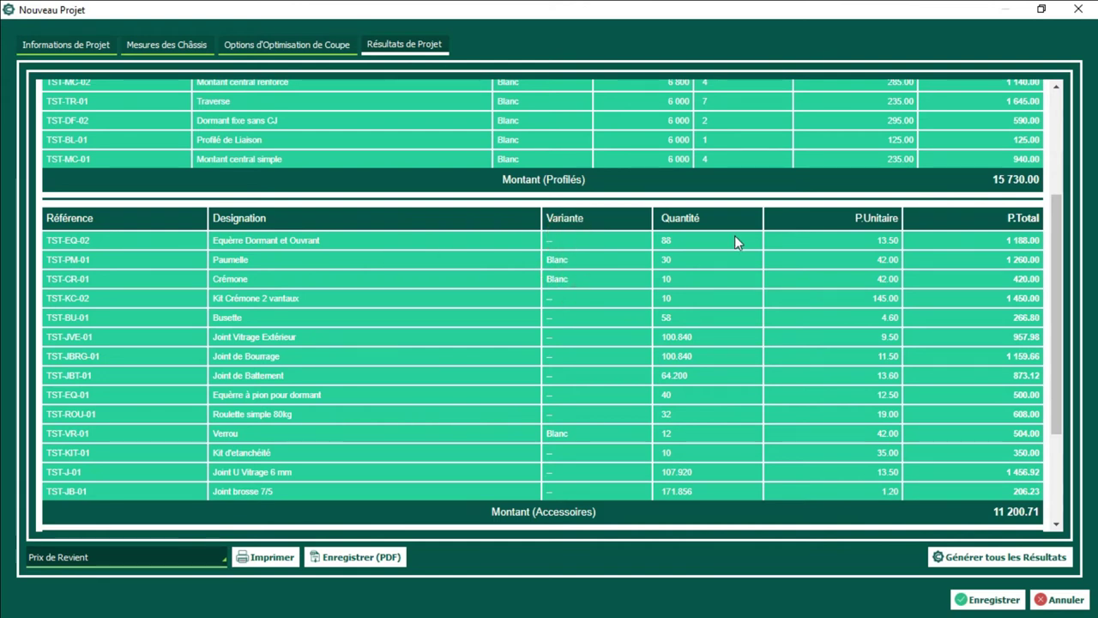
left_click(686, 240)
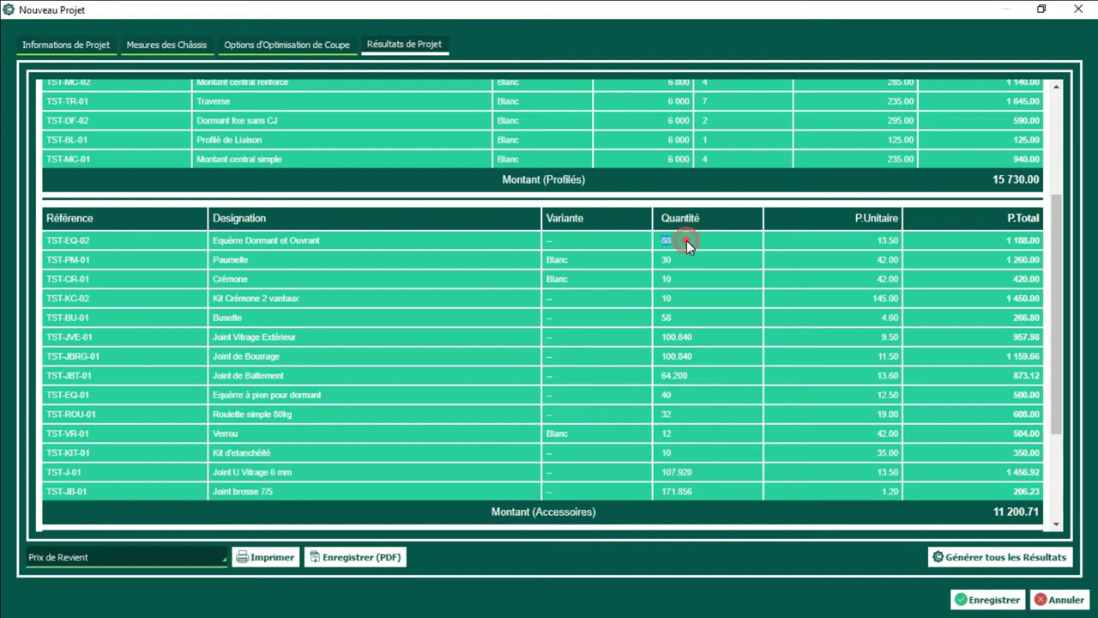
left_click(724, 244)
double_click(1005, 230)
scroll(918, 230, "down", 2)
double_click(985, 409)
scroll(1044, 395, "down", 2)
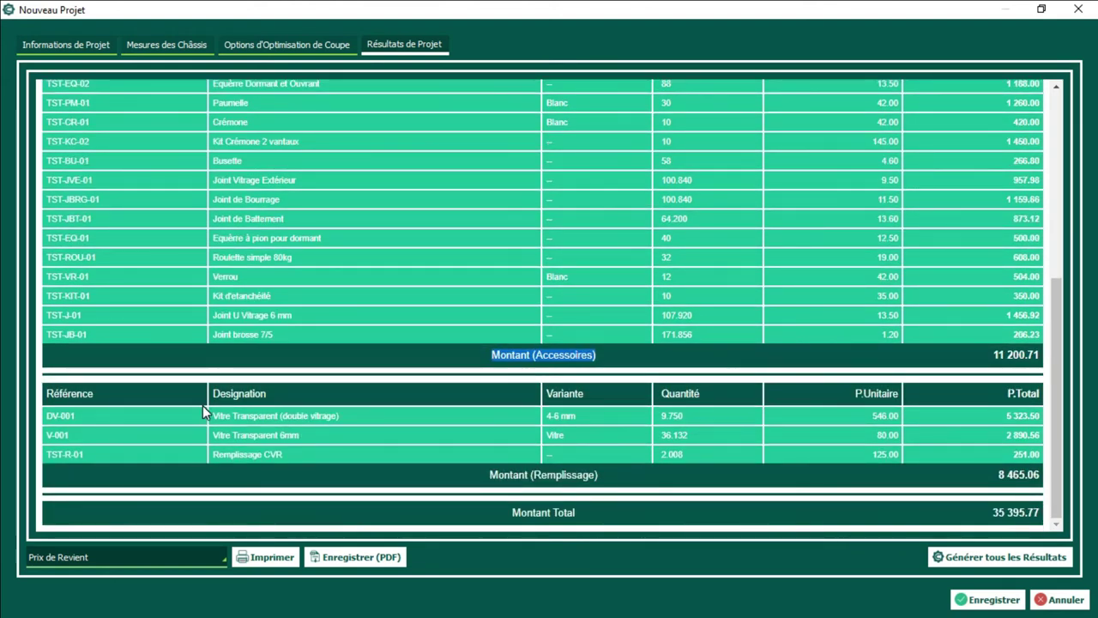
Step: Examine the double-glazing row DV-001 in the infill cost table: designation, variant, quantity, unit price and total
left_click(206, 410)
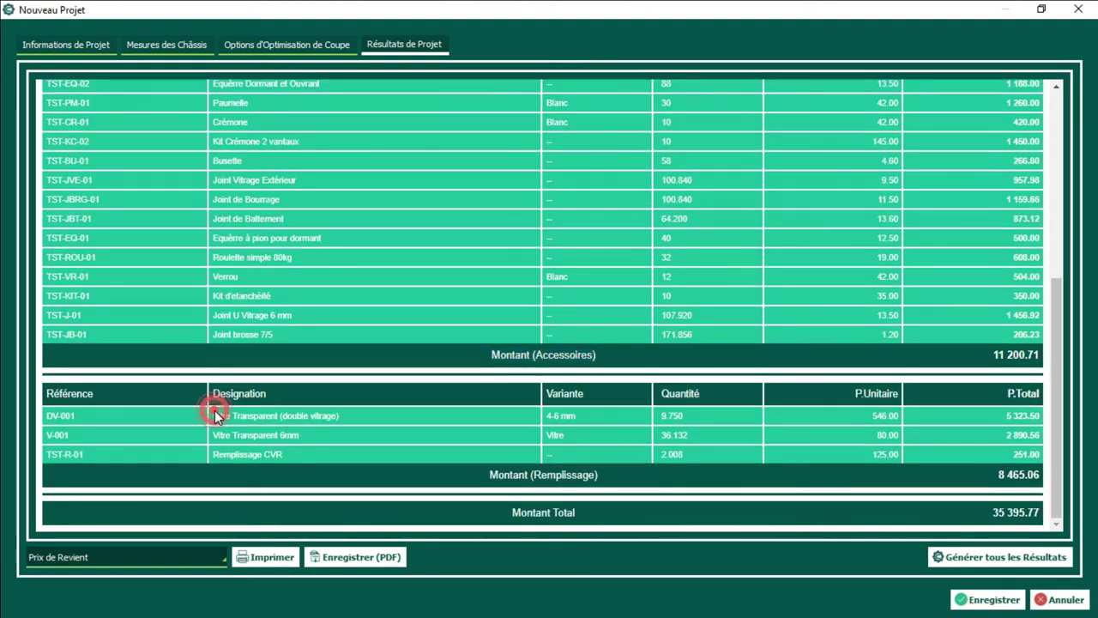
double_click(157, 421)
left_click(259, 418)
double_click(259, 418)
left_click(260, 420)
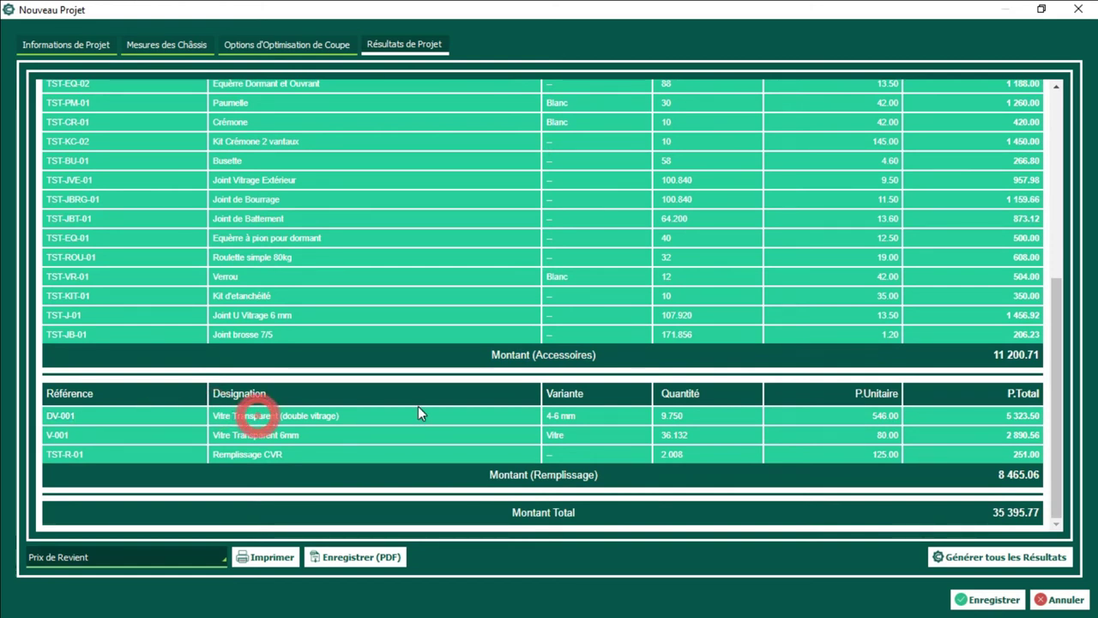
double_click(587, 415)
left_click(678, 415)
scroll(689, 415, "up", 1)
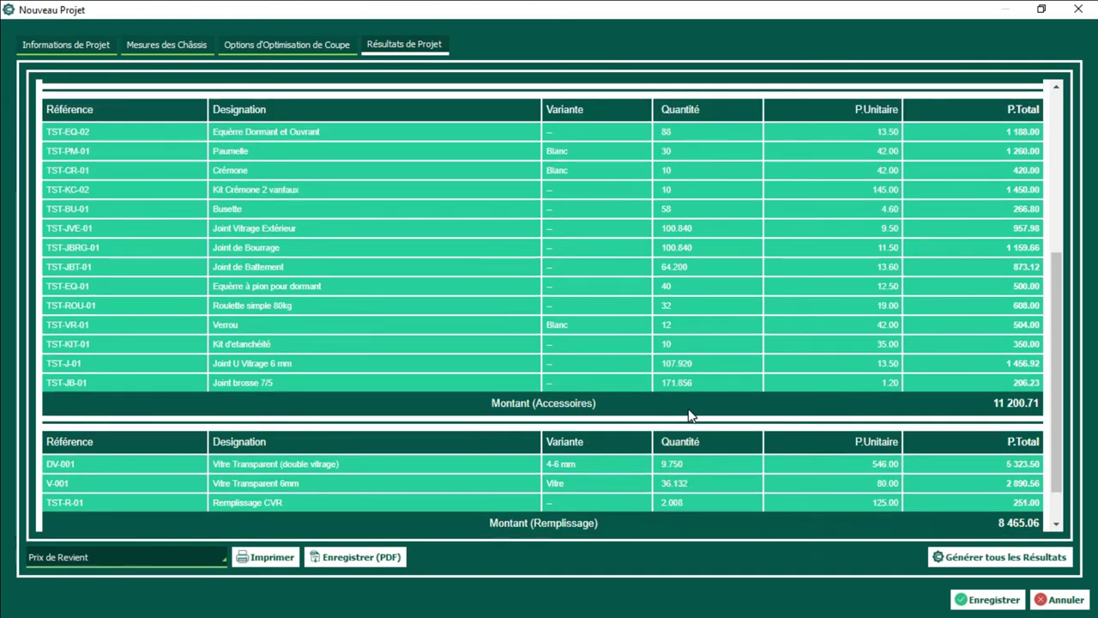
scroll(700, 416, "down", 1)
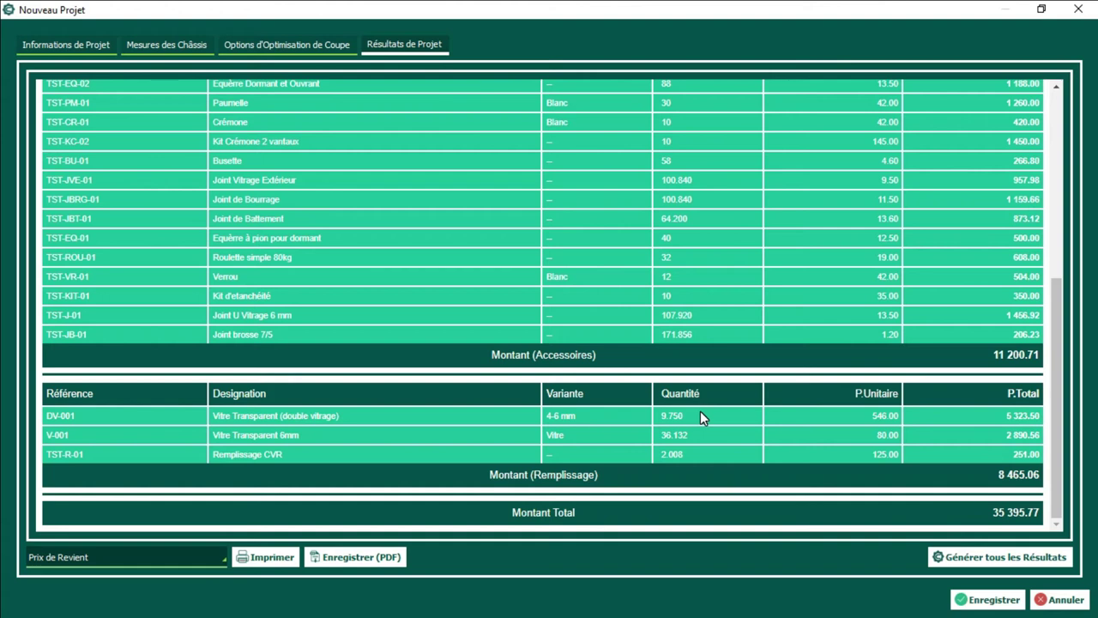
left_click_drag(695, 417, 660, 414)
left_click(875, 416)
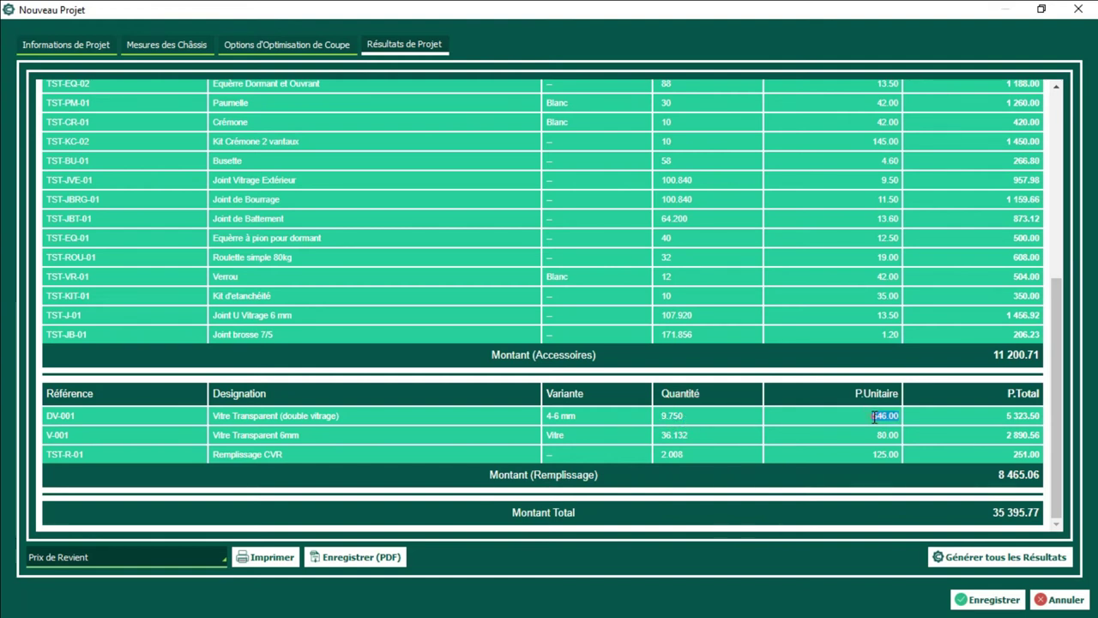
left_click(999, 409)
Step: Check the Vitre Transparent 6mm and Remplissage CVR rows and the infill subtotal
left_click(327, 437)
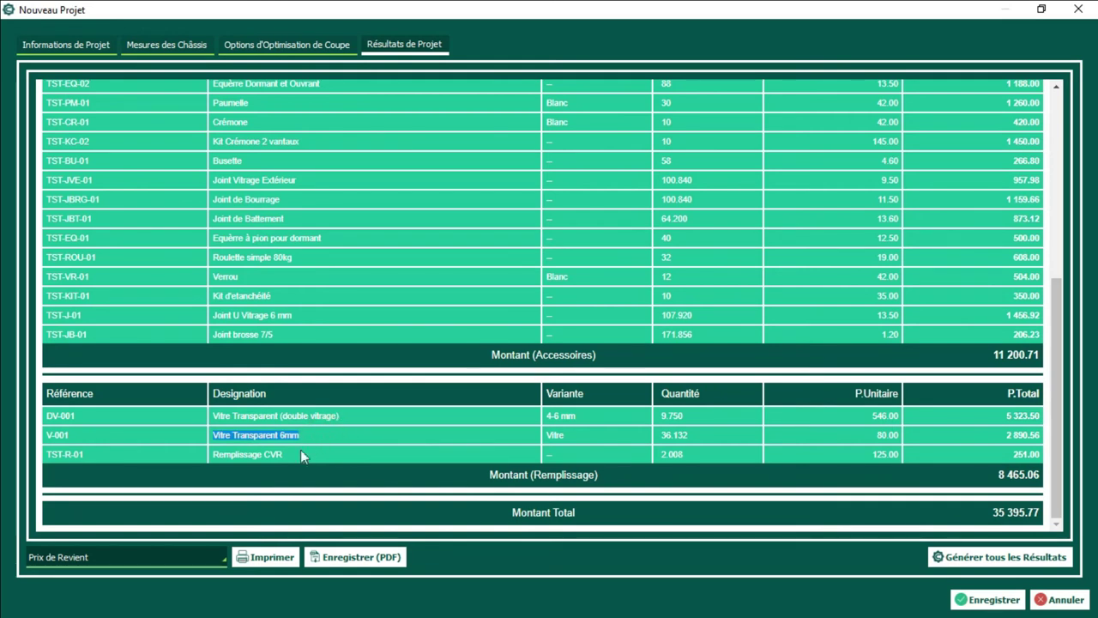
left_click(299, 451)
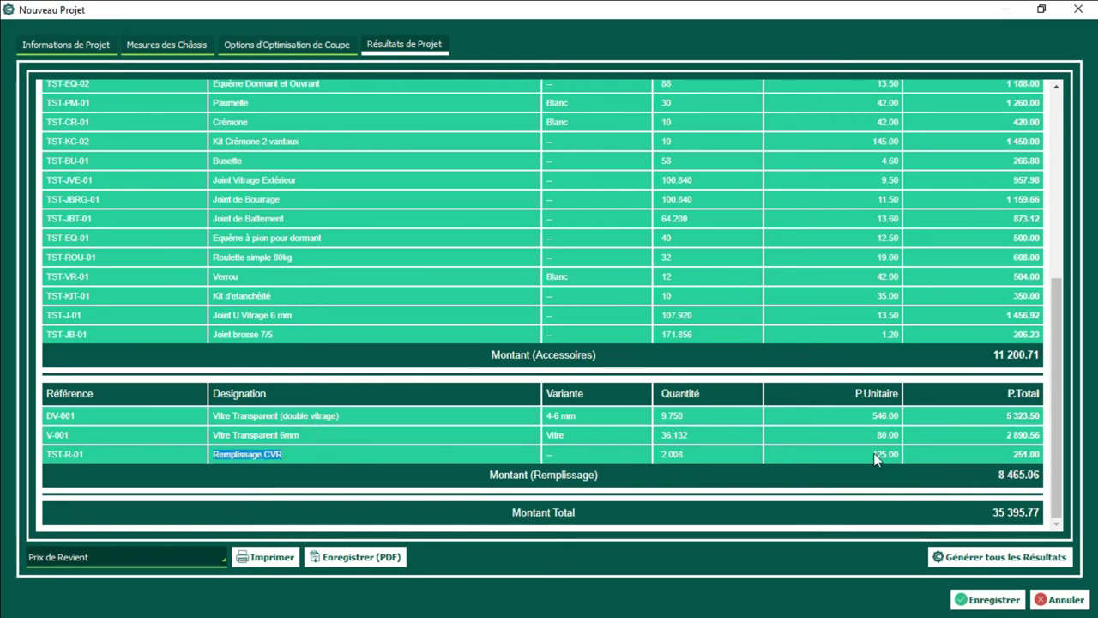
left_click(493, 475)
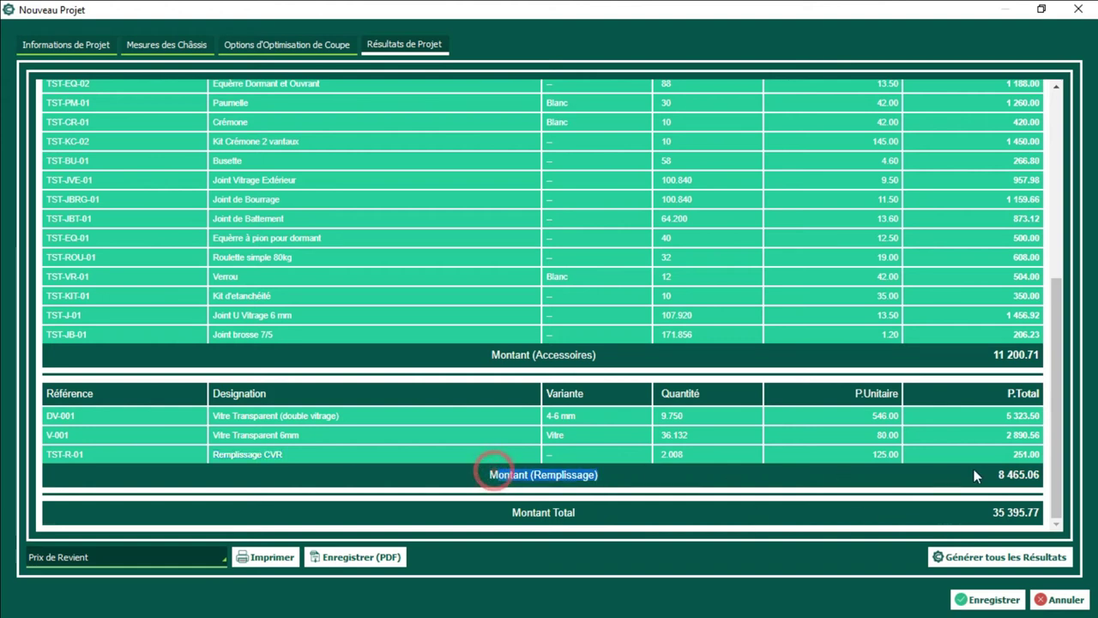
double_click(1020, 474)
Step: Review the infill, accessories and profile subtotals against the project's Montant Total
left_click(965, 513)
left_click(1014, 503)
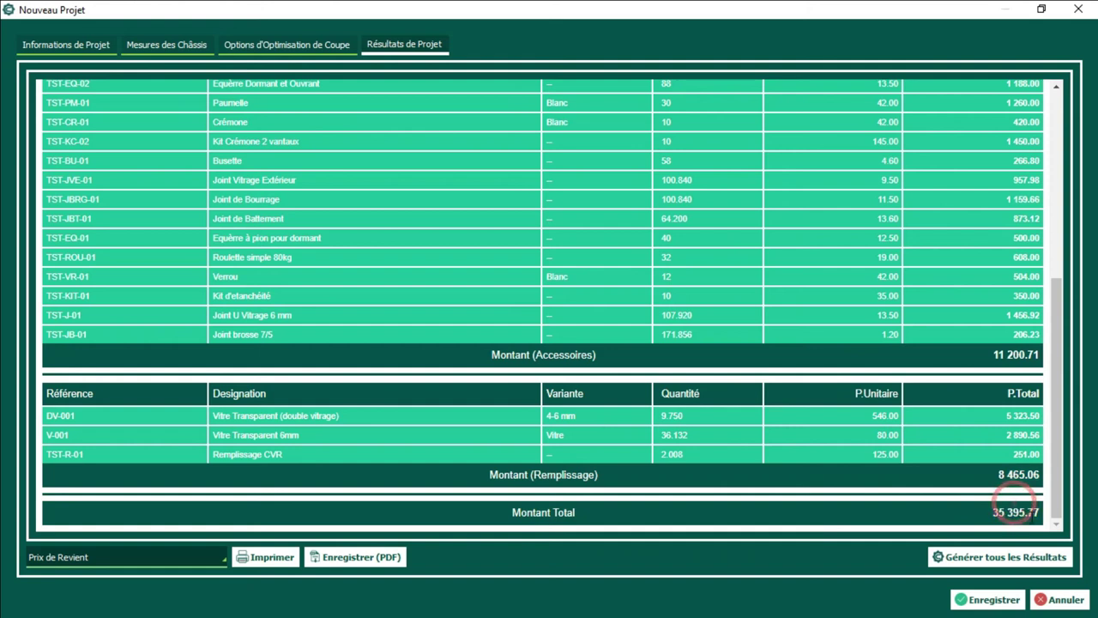
left_click_drag(1034, 511, 342, 485)
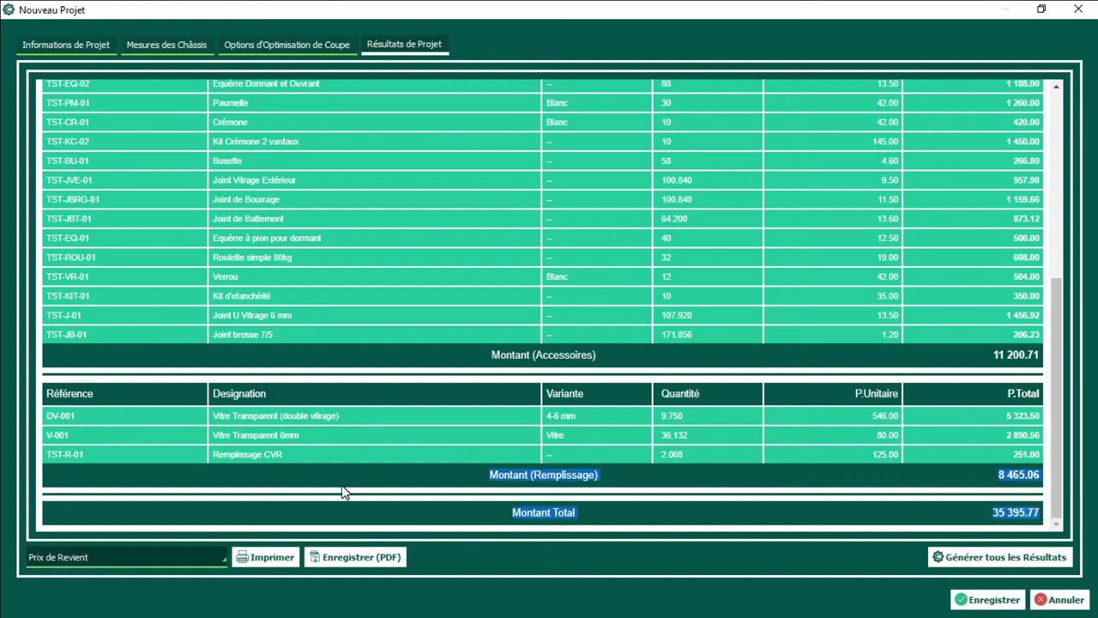
left_click(800, 506)
double_click(1014, 474)
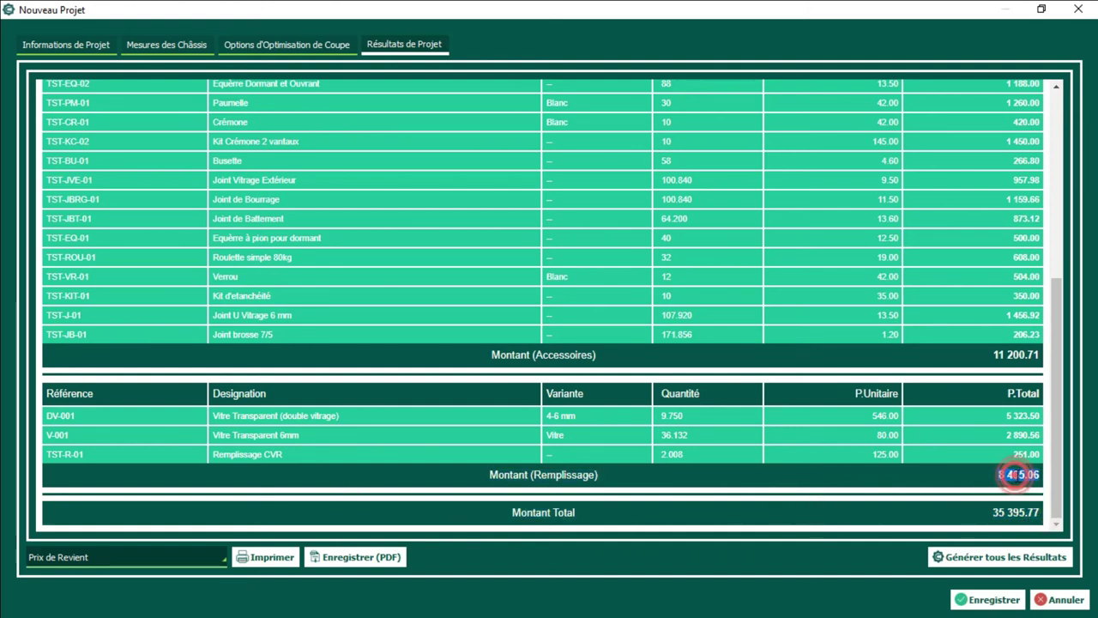
scroll(1008, 368, "up", 2)
double_click(1012, 452)
scroll(1012, 451, "up", 3)
double_click(1020, 263)
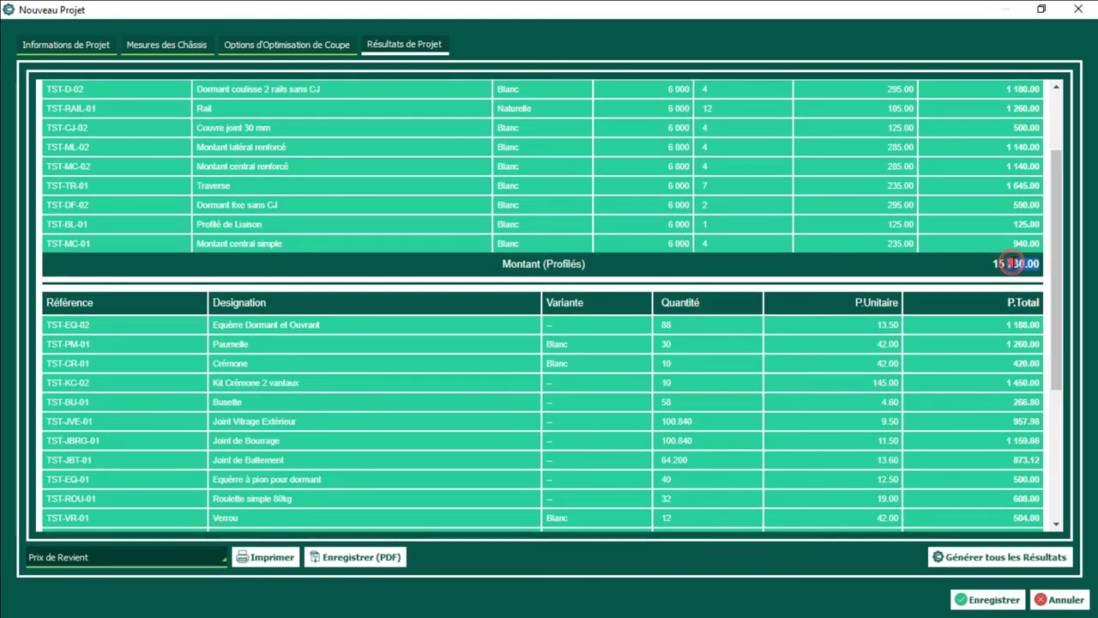
scroll(987, 305, "down", 5)
double_click(1007, 510)
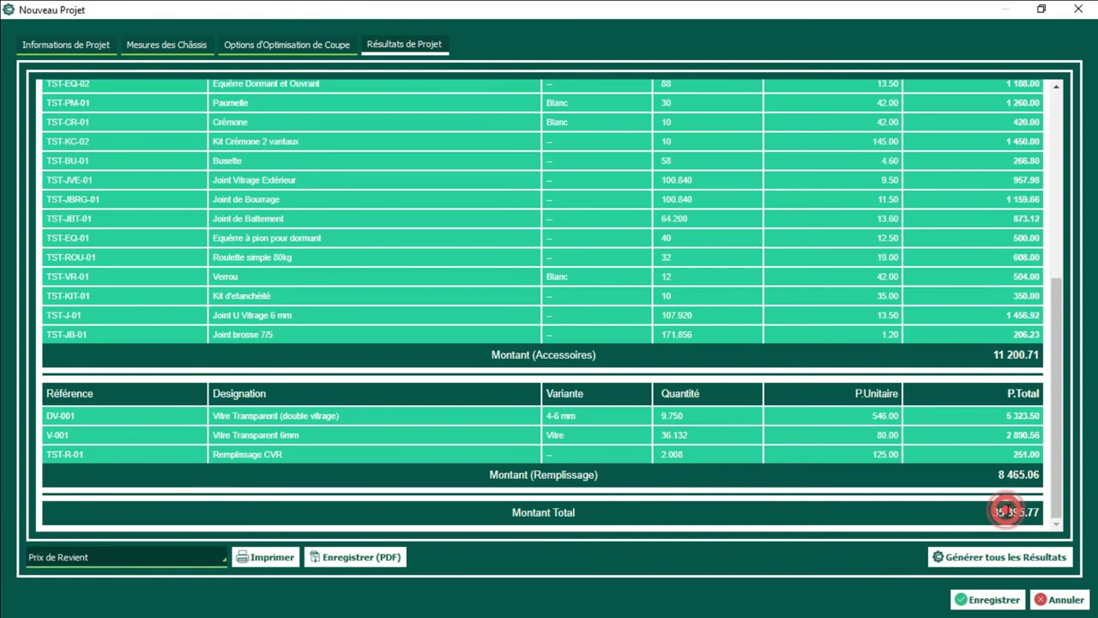
double_click(516, 513)
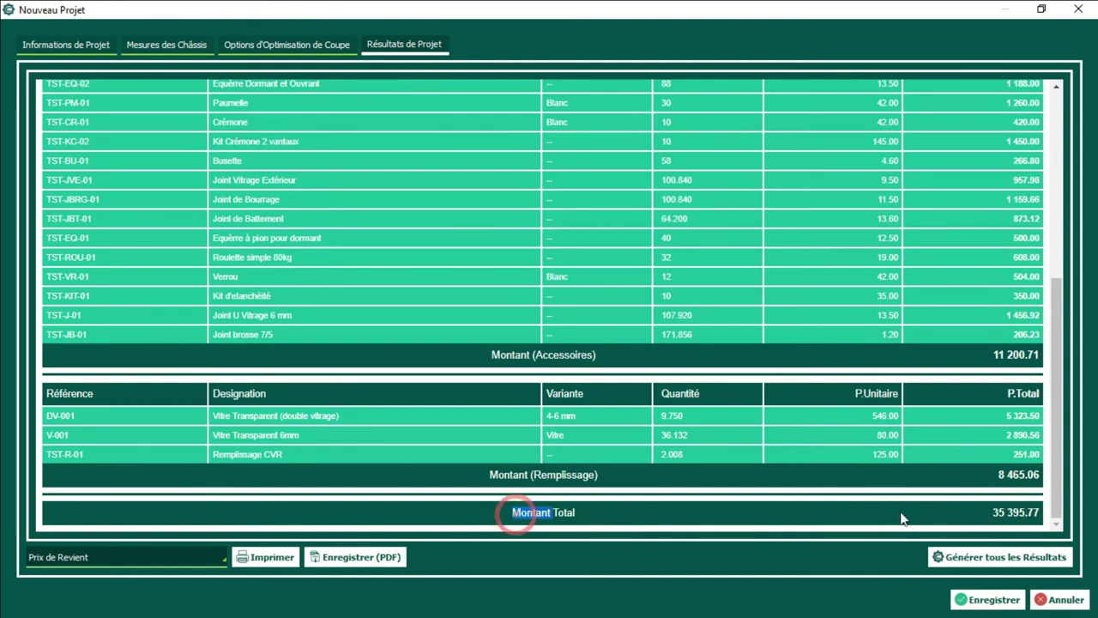
double_click(1004, 511)
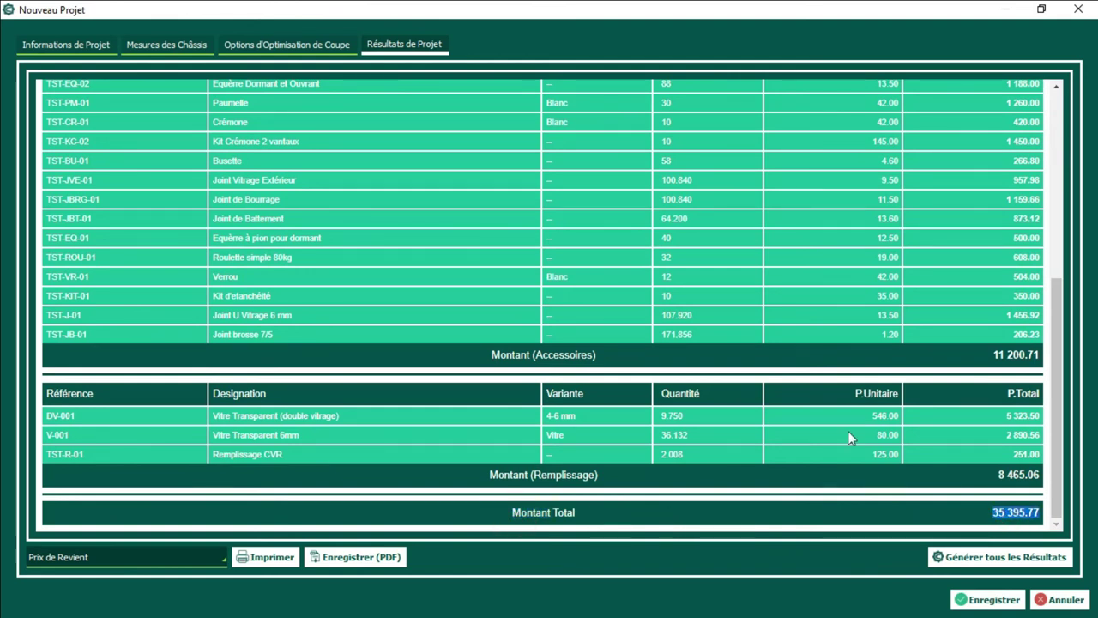
Step: Switch the displayed project report to Fiche de Production (Détails de Châssis)
scroll(356, 322, "up", 5)
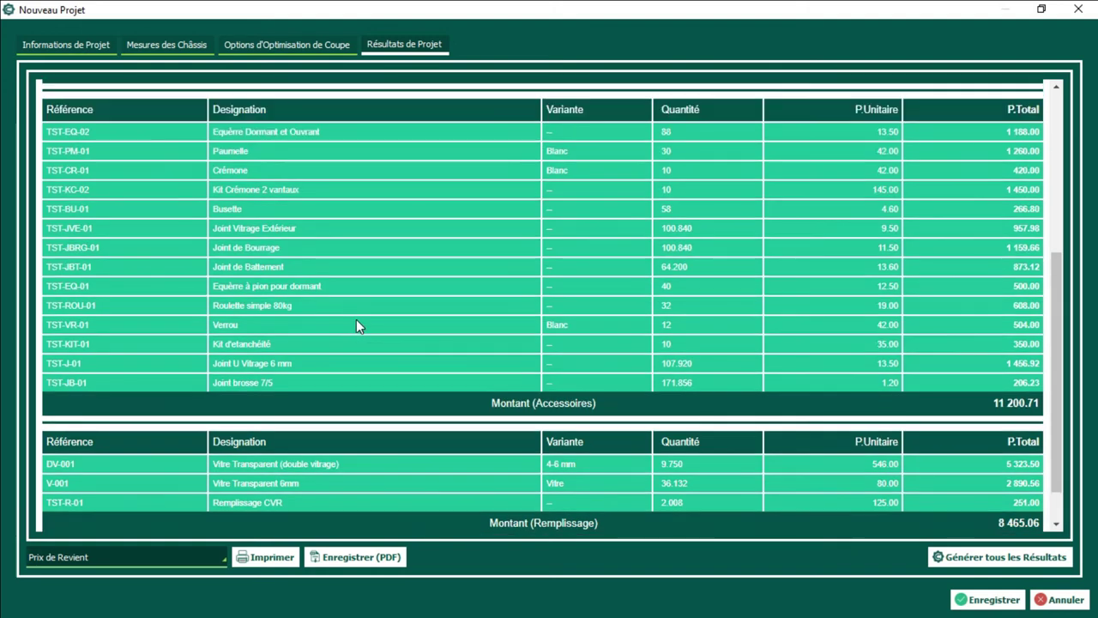
left_click(197, 564)
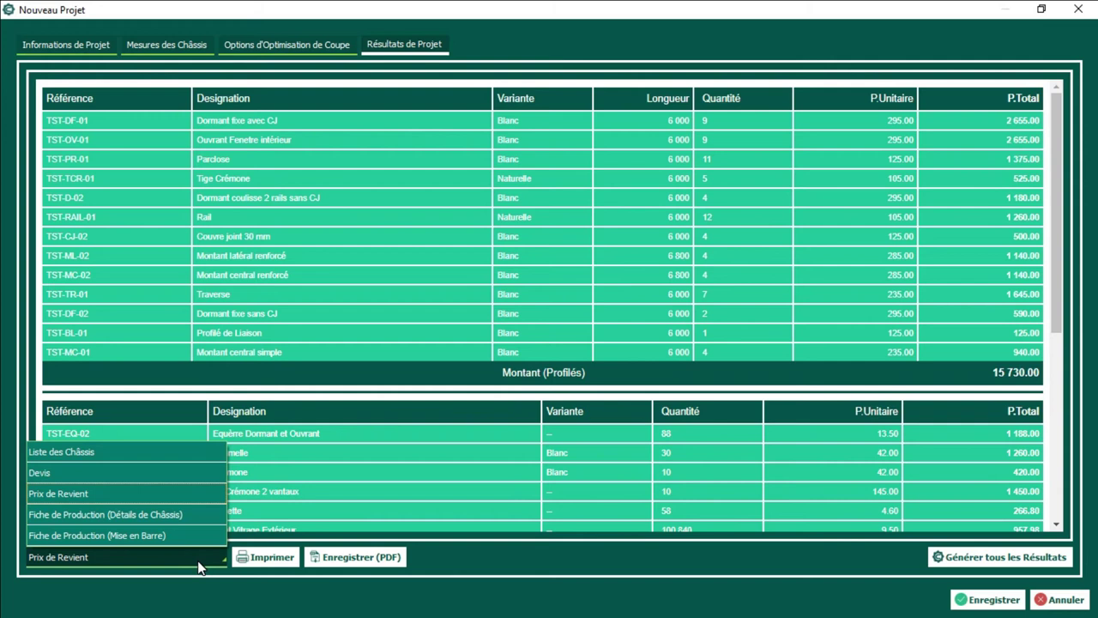
left_click(199, 515)
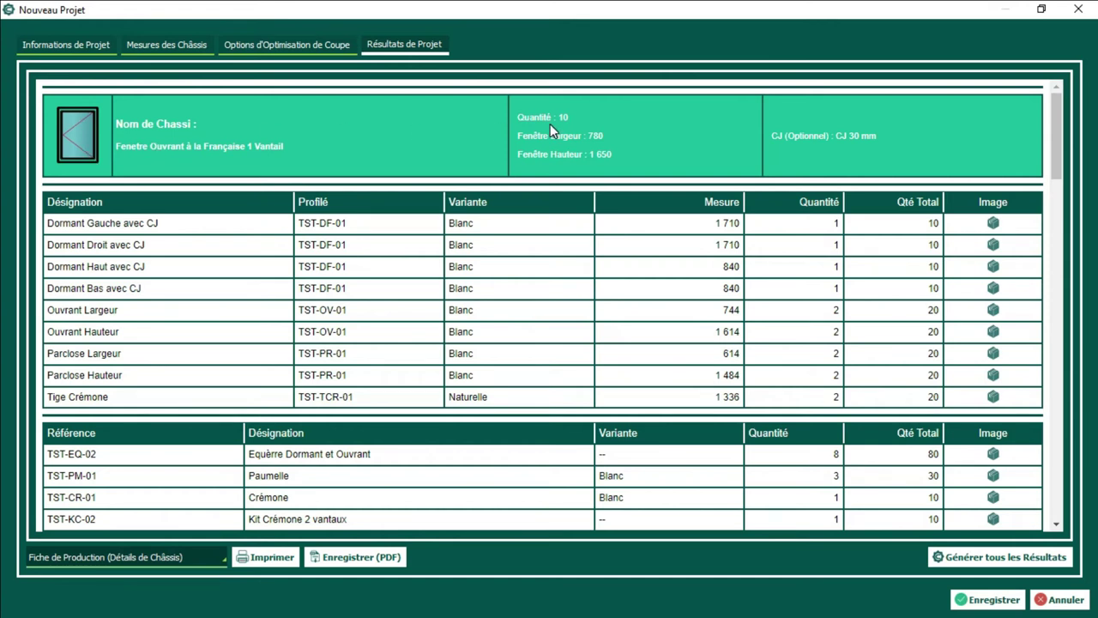
Step: Compare the first window's quantity and dimensions with the entered frame measurements, and check its CJ option in the production sheet
left_click(625, 128)
left_click(613, 152)
left_click(165, 45)
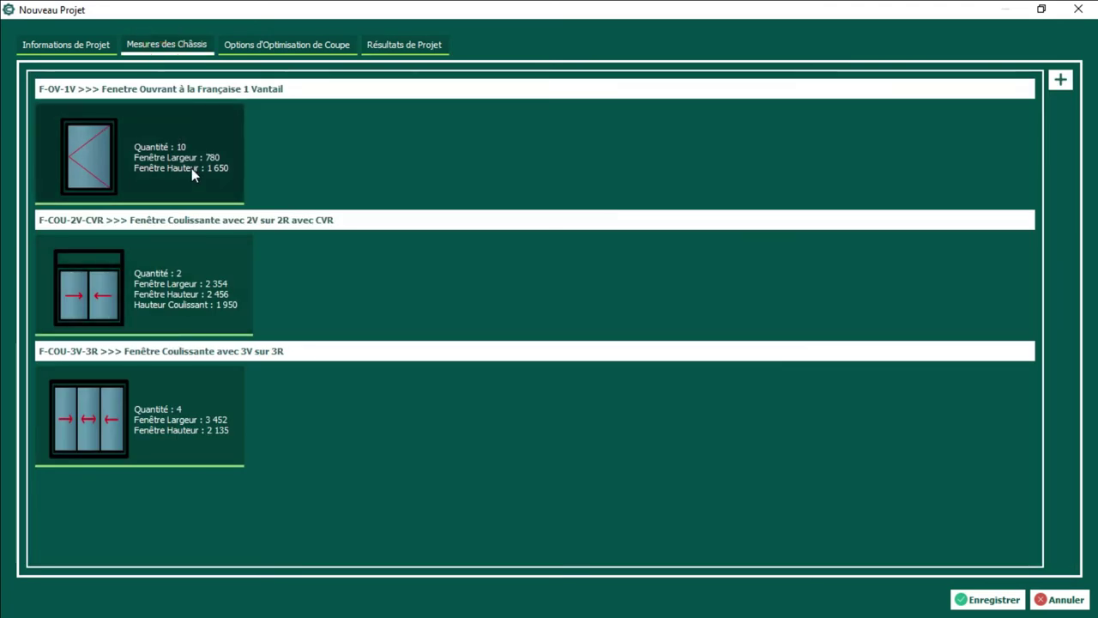
left_click(410, 46)
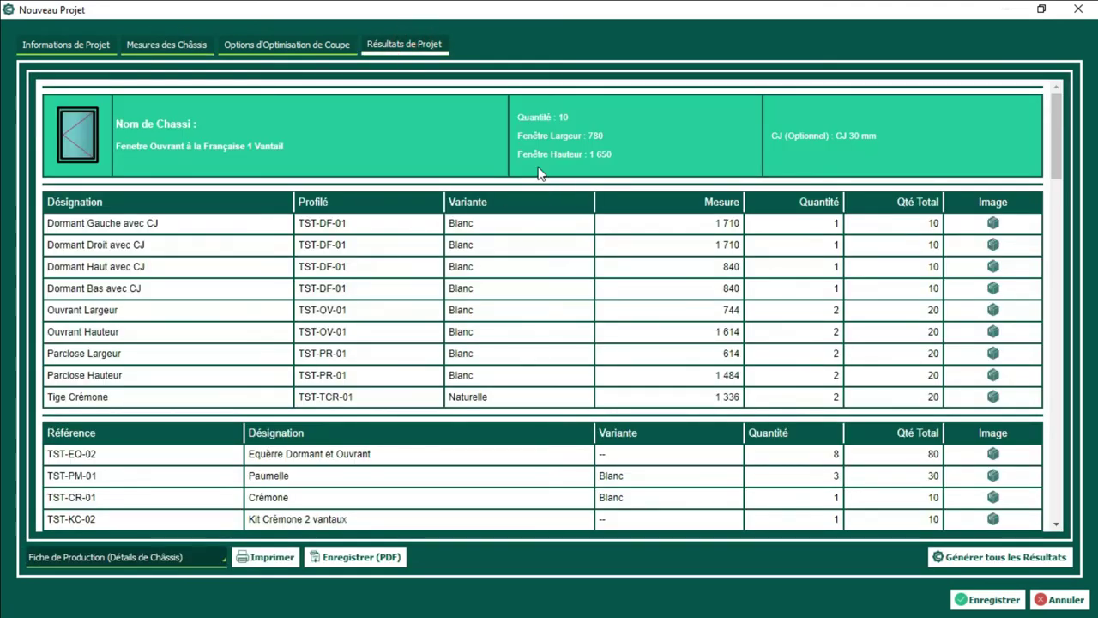
left_click_drag(511, 107, 674, 178)
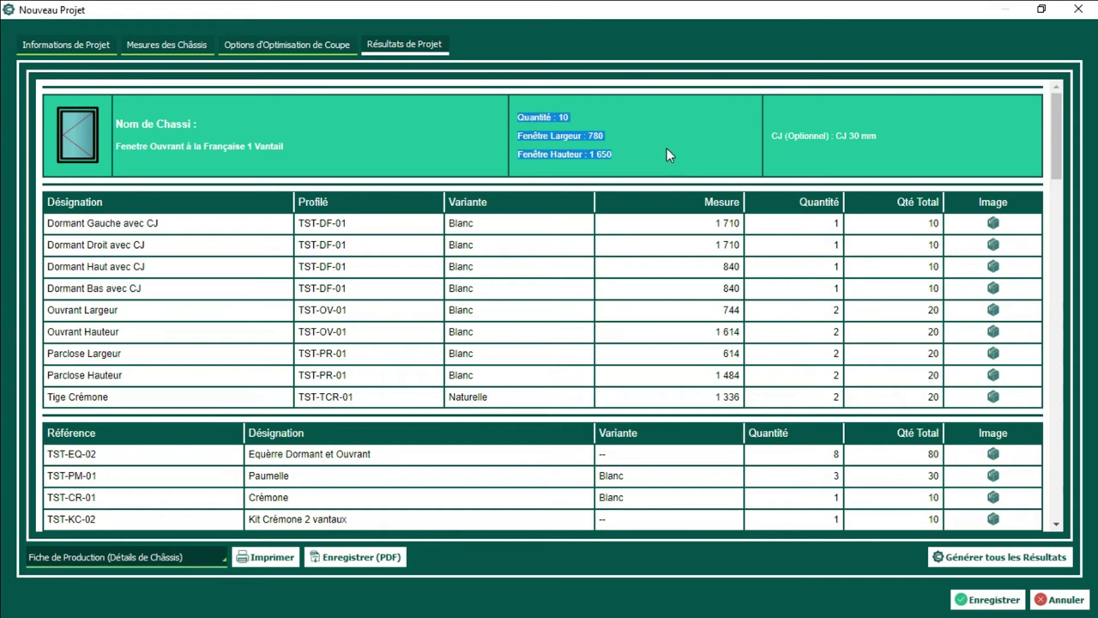
left_click(667, 148)
double_click(843, 135)
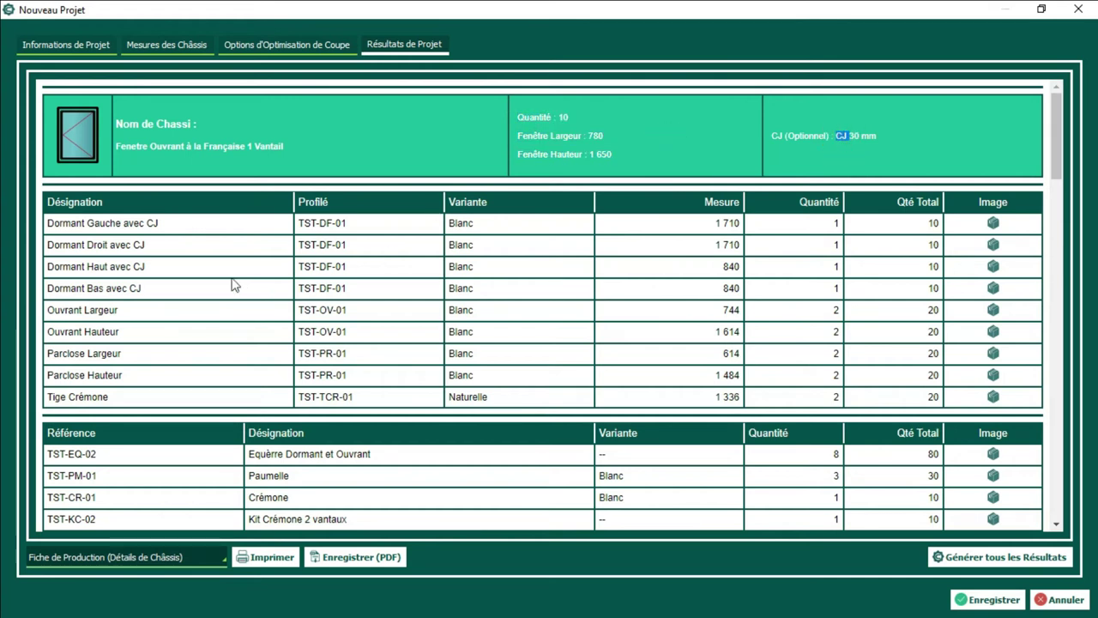
Step: Examine the first window's profile cutting table, going through the Dormant Gauche, Droit, Haut and Bas avec CJ pieces
left_click(172, 228)
left_click_drag(43, 209, 1007, 398)
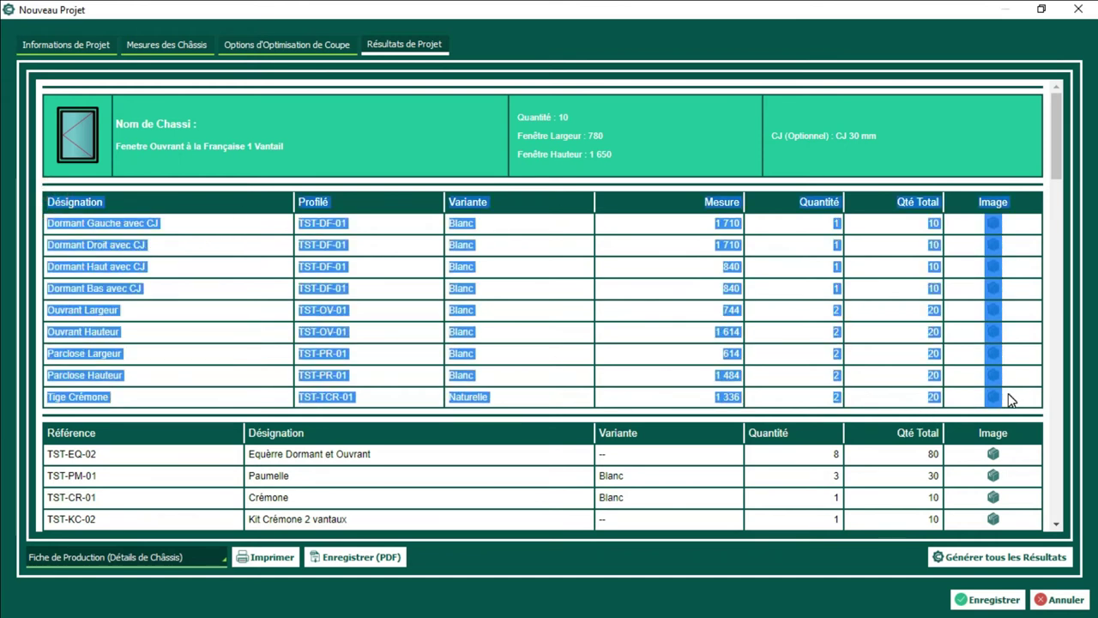
left_click(152, 244)
left_click(158, 246)
left_click(159, 270)
left_click(153, 288)
Step: Check the Dormant Gauche avec CJ row's profile reference, variant, measure, unit quantity and total quantity against the number of windows
left_click(358, 226)
left_click_drag(348, 223, 305, 225)
left_click(210, 224)
left_click(464, 225)
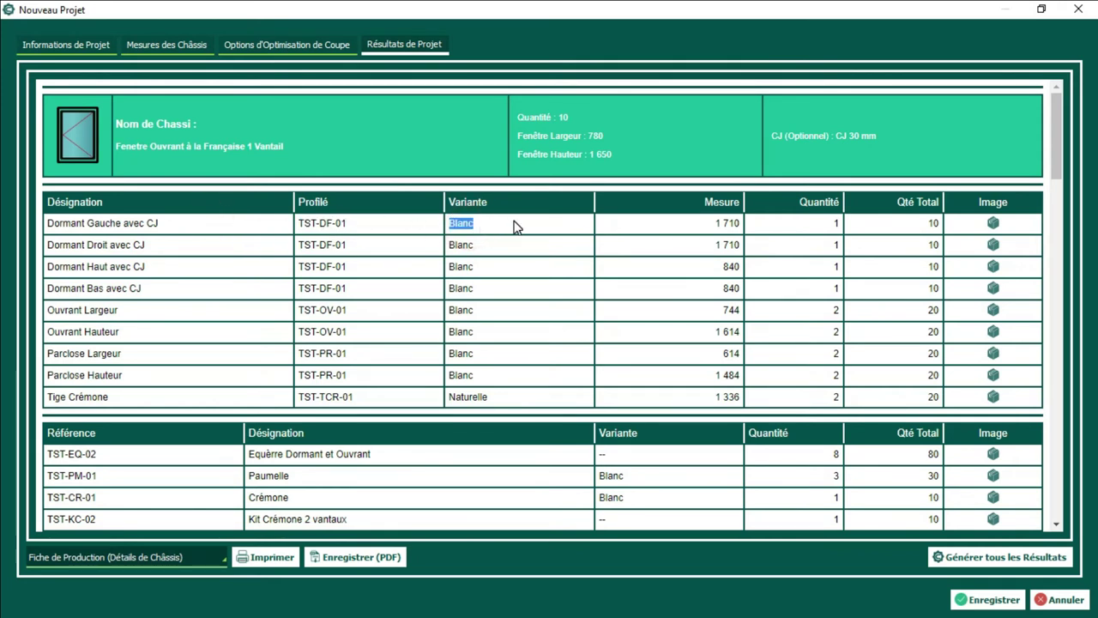
left_click(726, 222)
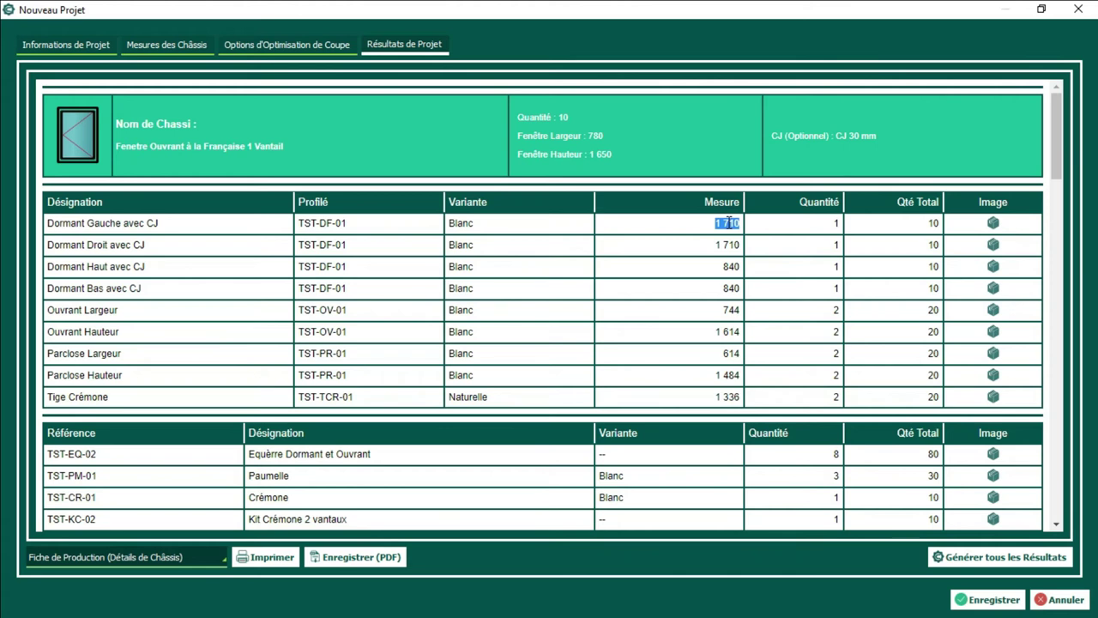
left_click(833, 222)
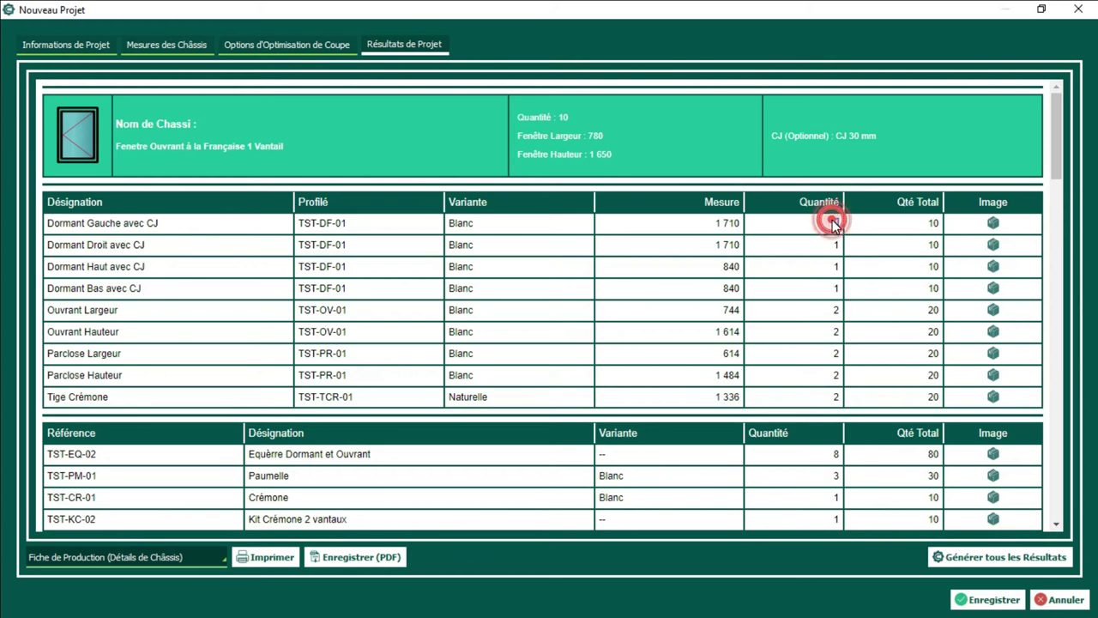
left_click(918, 221)
left_click(832, 222)
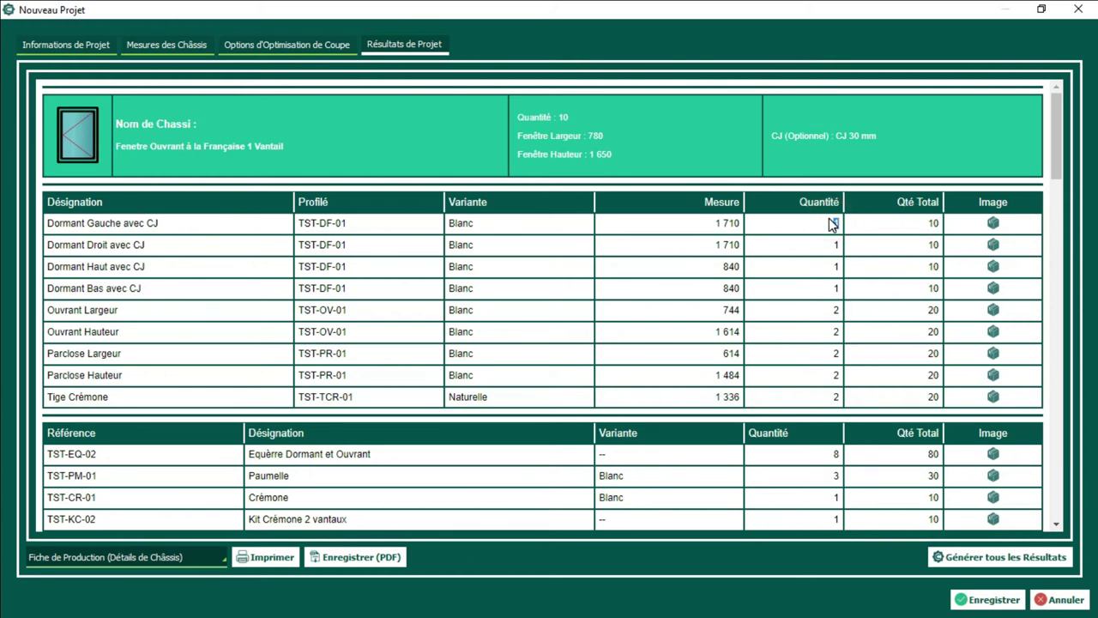
left_click(918, 222)
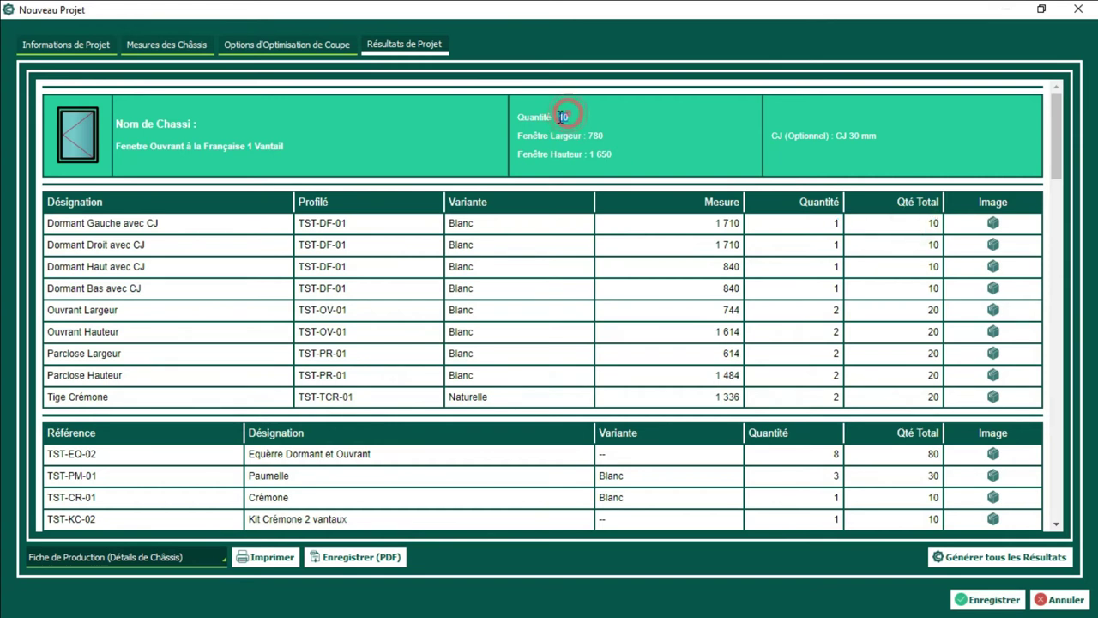
Step: Check the Ouvrant Largeur row's profile reference, variant, measure, unit quantity and total quantity in the first window's profile table
scroll(313, 255, "down", 1)
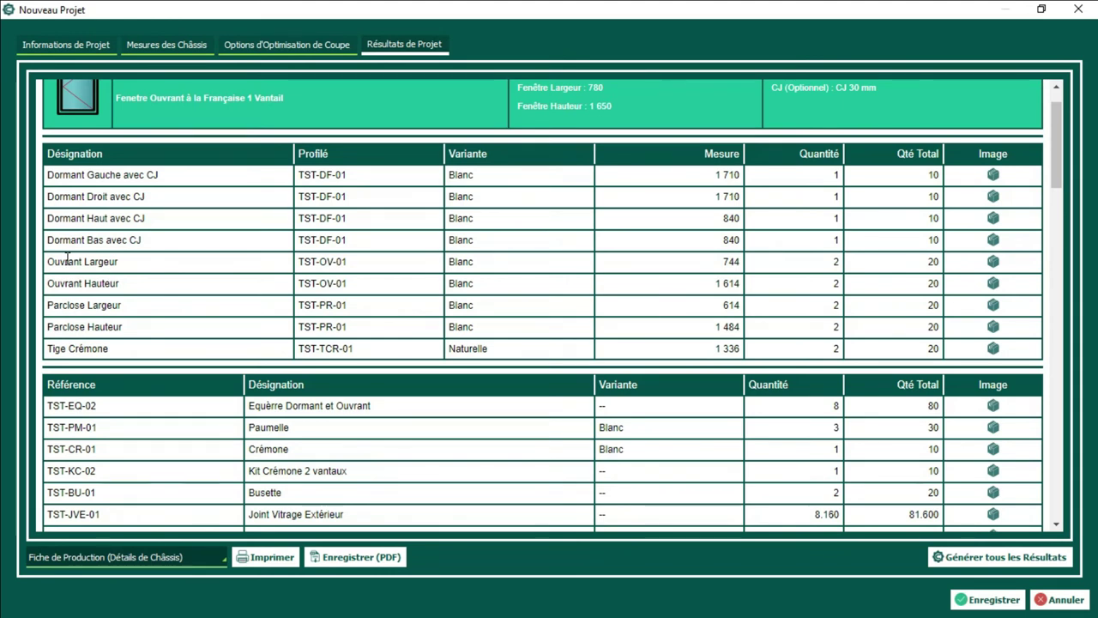
left_click_drag(47, 261, 150, 281)
left_click(150, 279)
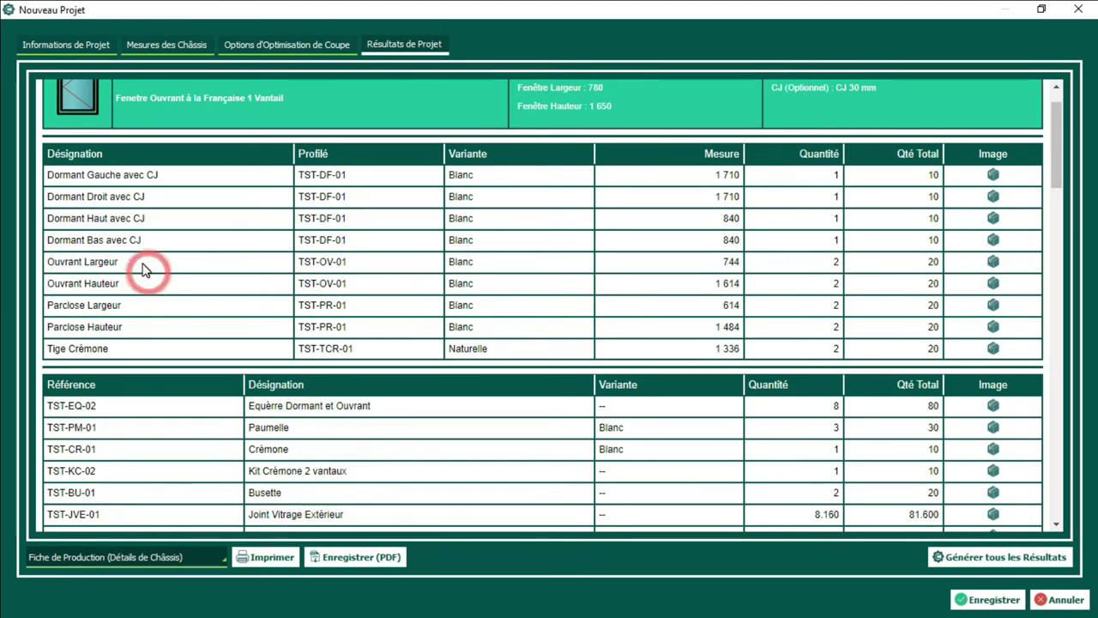
left_click(374, 261)
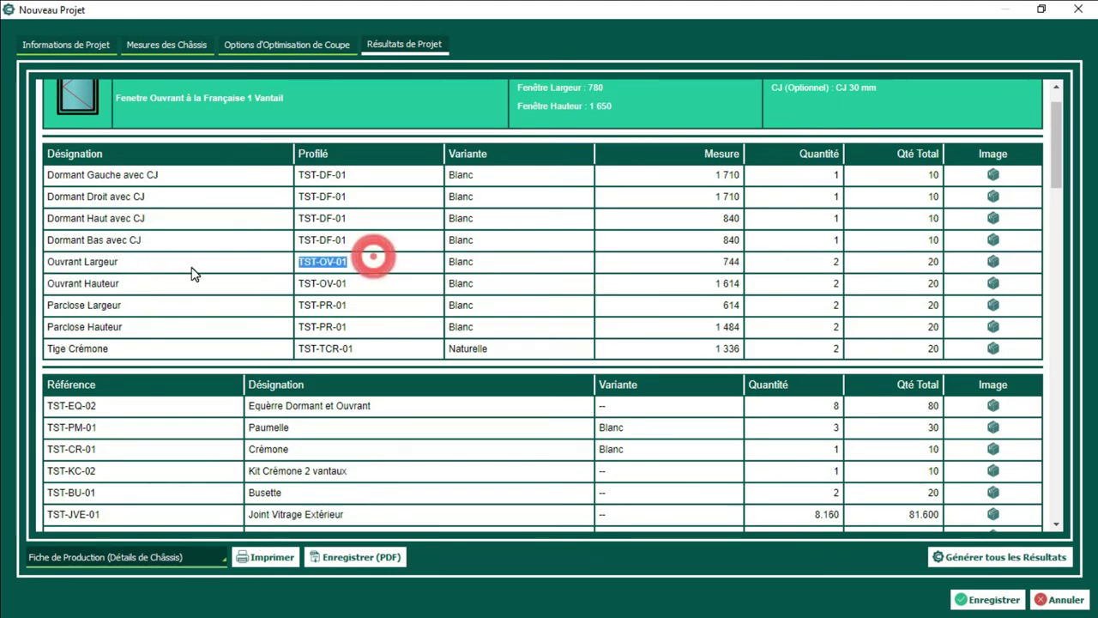
left_click(464, 260)
left_click(712, 261)
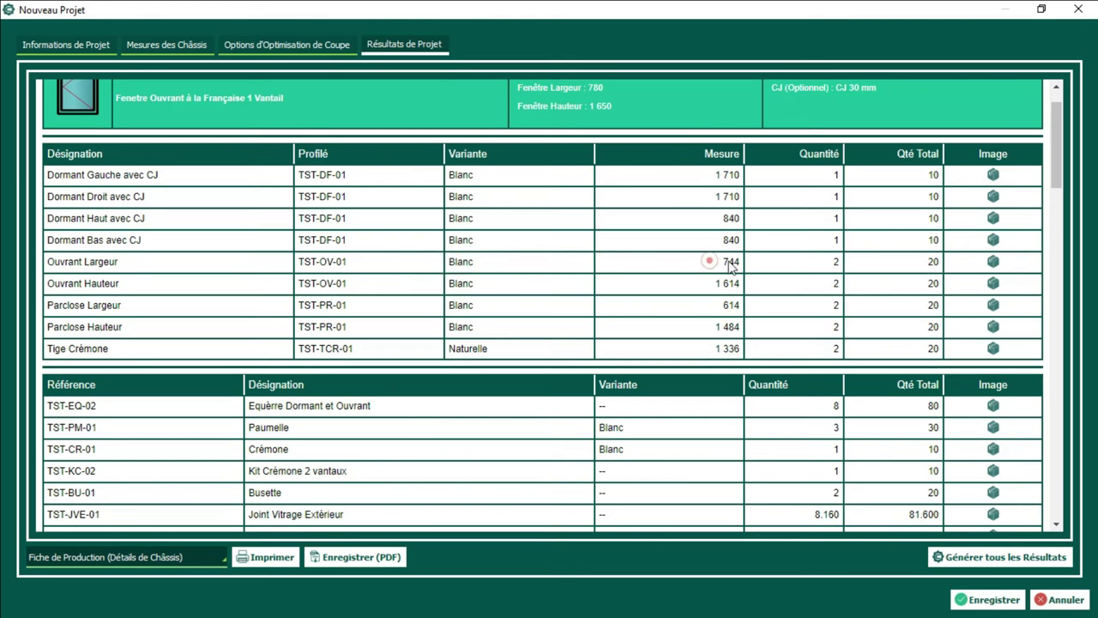
left_click(833, 264)
left_click(929, 264)
Step: Inspect the Image column of the first window's profile rows and survey the complete profile cutting table
left_click(993, 175)
left_click(1024, 180)
left_click(1011, 176)
left_click(985, 176)
scroll(993, 184, "up", 1)
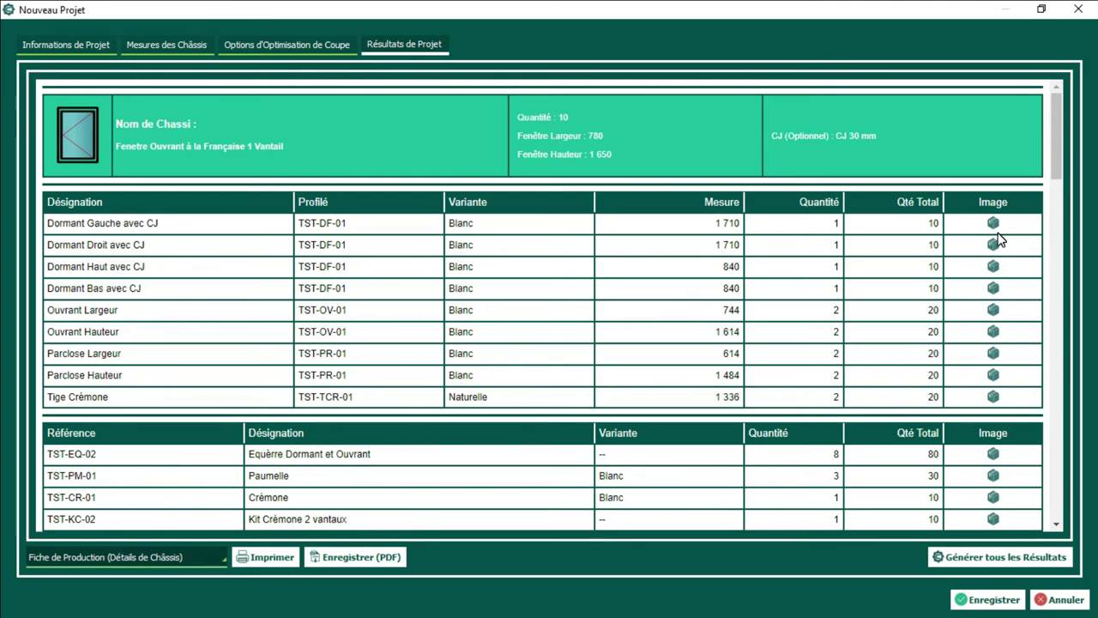
scroll(846, 257, "down", 1)
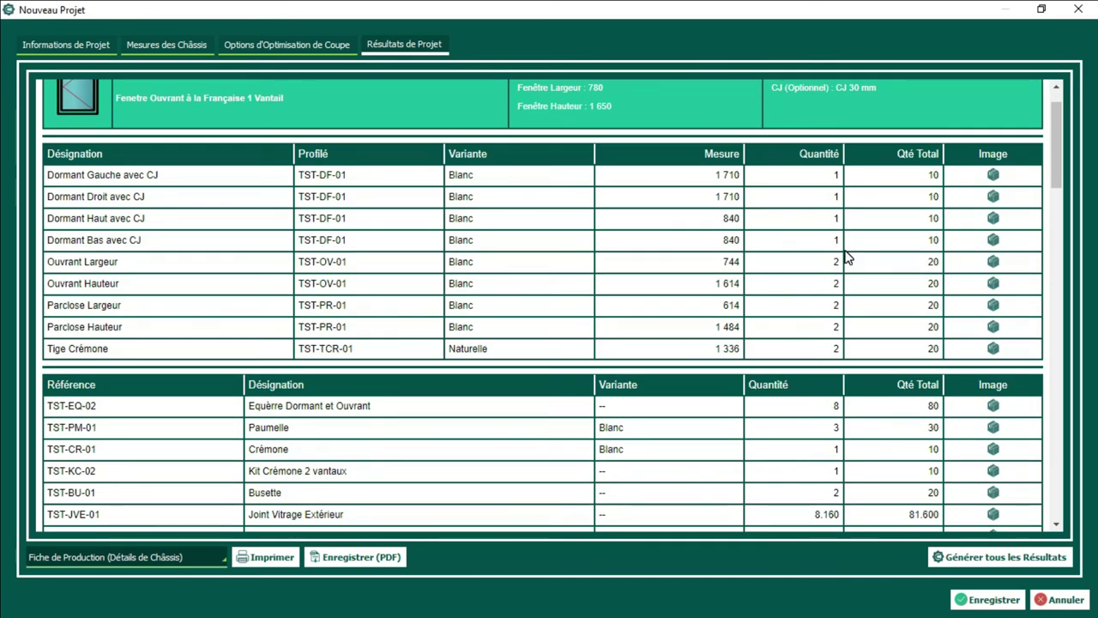
left_click_drag(47, 174, 1021, 347)
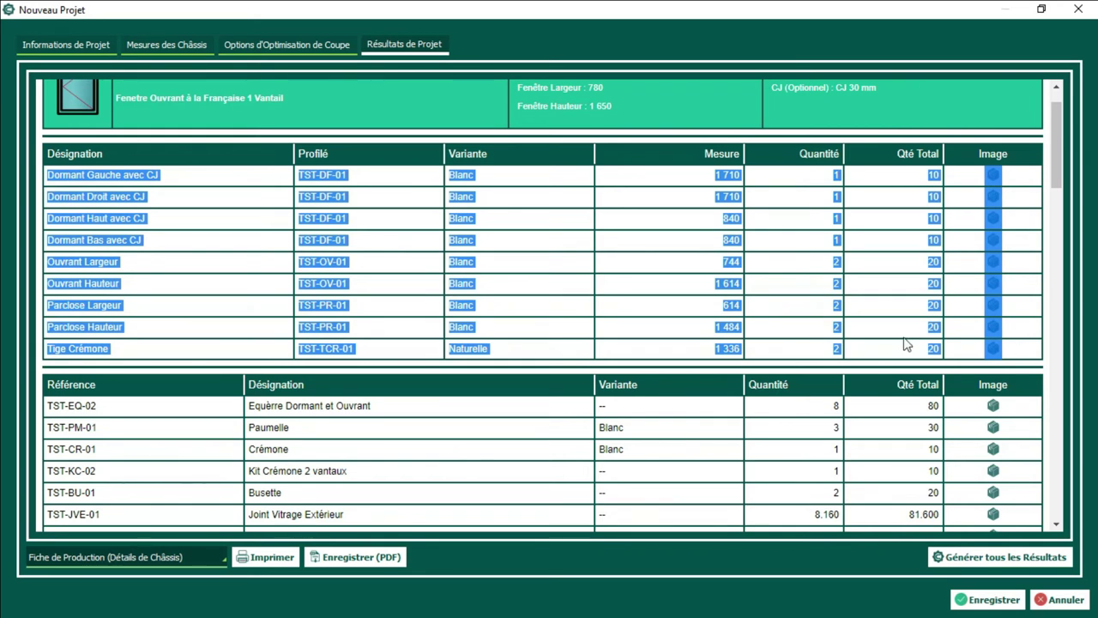
Step: Check the unit and total quantities of Equèrre Dormant et Ouvrant and Paumelle in the first window's accessories table
scroll(549, 313, "down", 1)
left_click(183, 358)
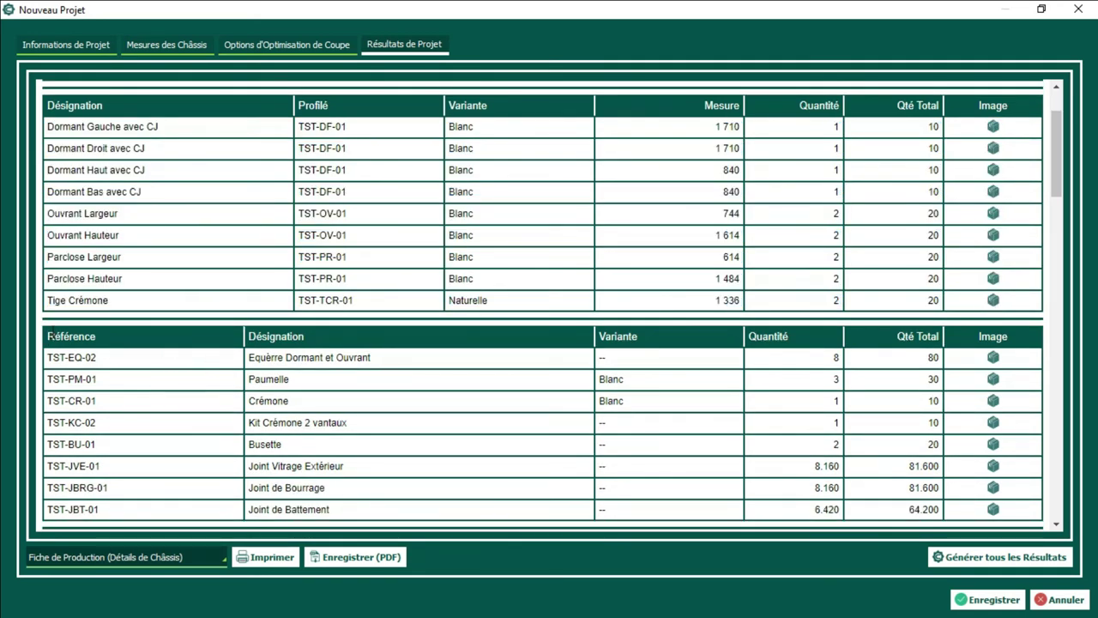
scroll(171, 330, "up", 1)
scroll(91, 353, "down", 1)
double_click(813, 356)
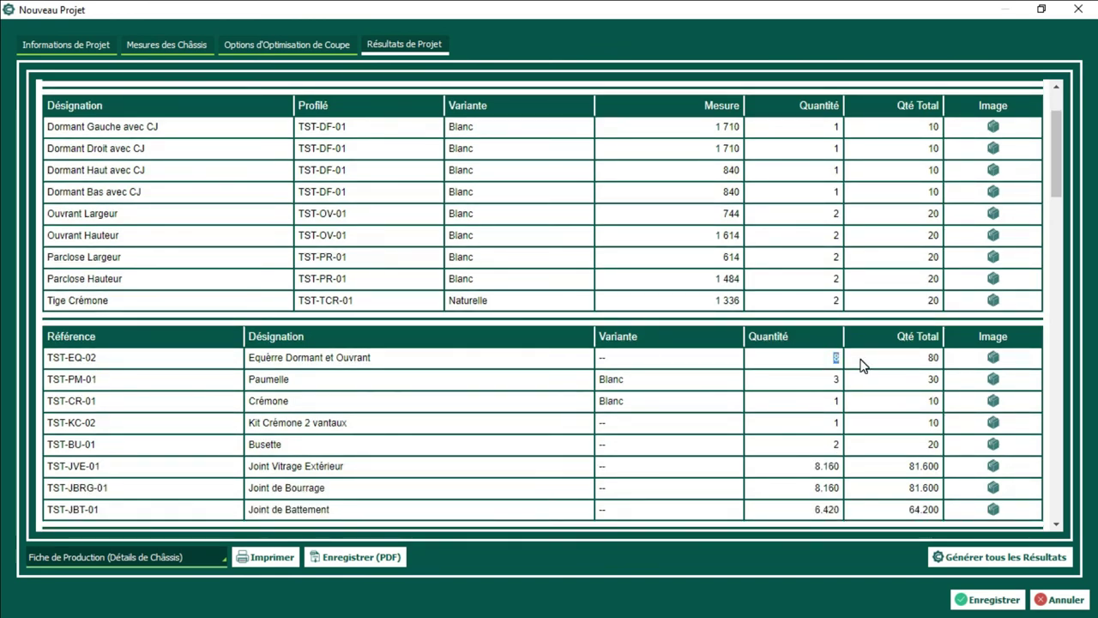
left_click(888, 360)
left_click(920, 357)
left_click(921, 357)
double_click(814, 378)
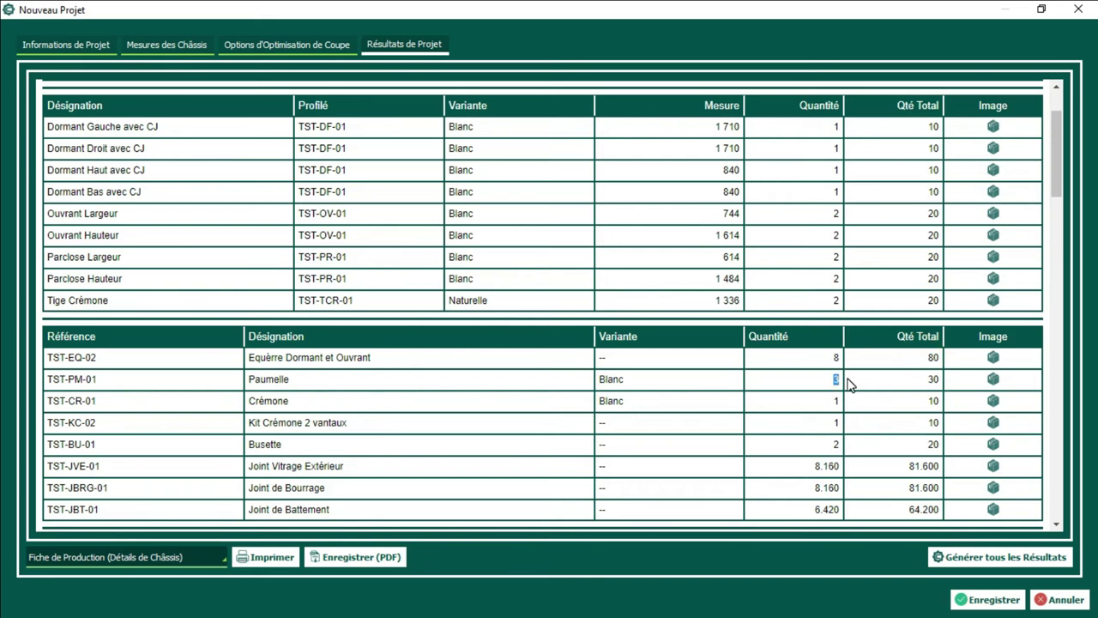
double_click(925, 379)
Step: Go through the first window's remaining accessories, from Crémone, Kit Crémone 2 vantaux and Busette to the three joints
scroll(930, 377, "down", 1)
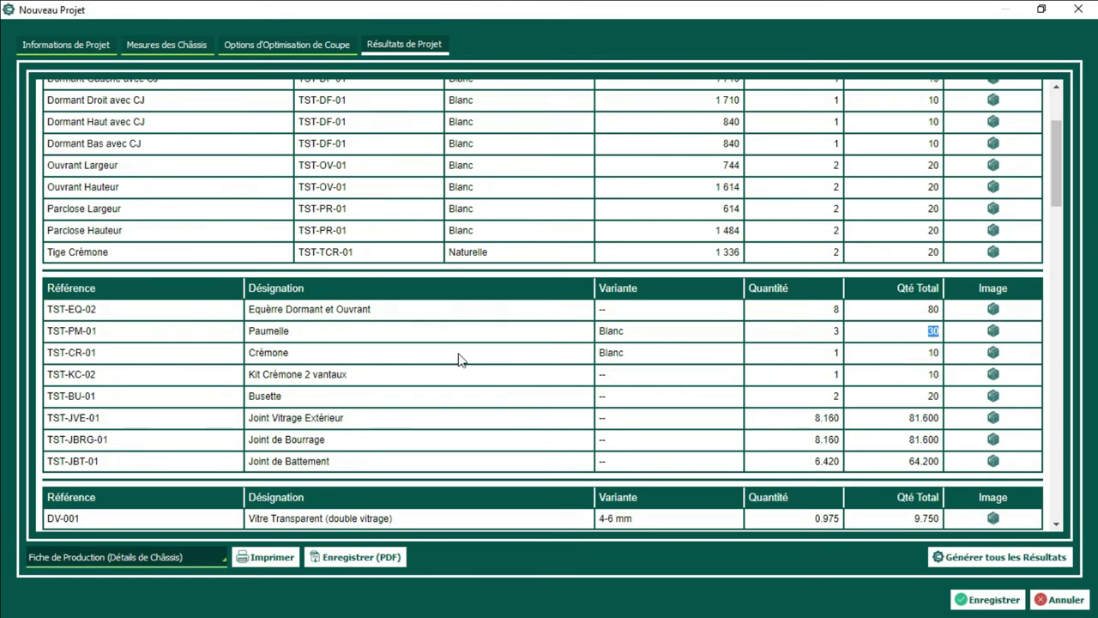
left_click(350, 352)
left_click(348, 379)
left_click(341, 393)
left_click(345, 419)
left_click(331, 442)
left_click(332, 466)
Step: Examine the first window's glass row, checking its reference, designation, variant, unit quantity and total quantity
scroll(789, 392, "down", 2)
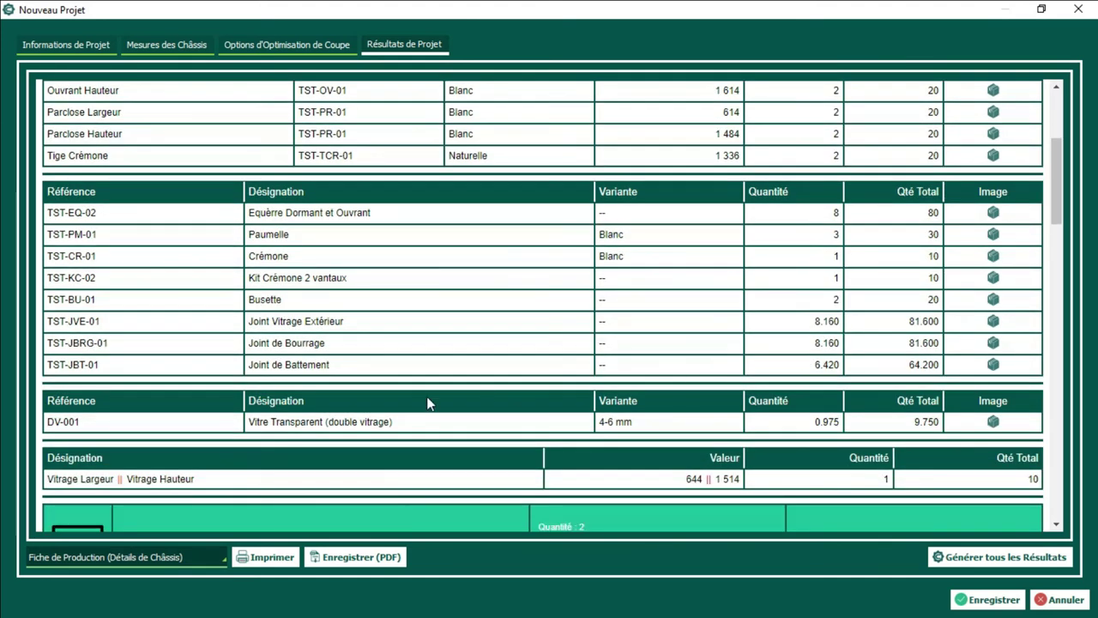
double_click(49, 426)
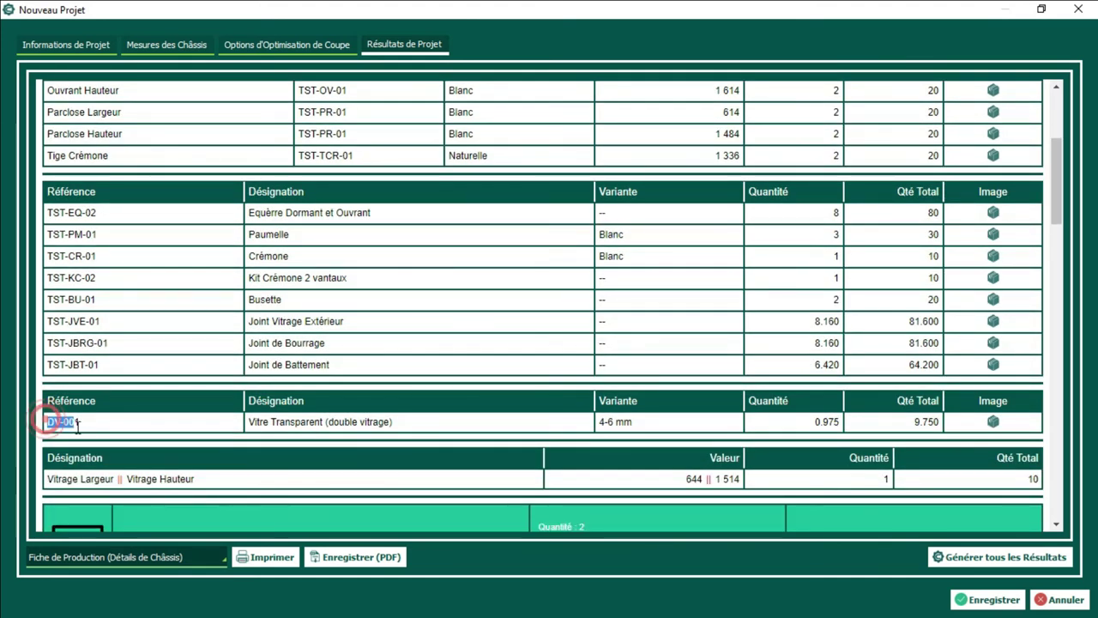
left_click(91, 429)
double_click(63, 424)
left_click_drag(428, 422, 255, 423)
double_click(650, 419)
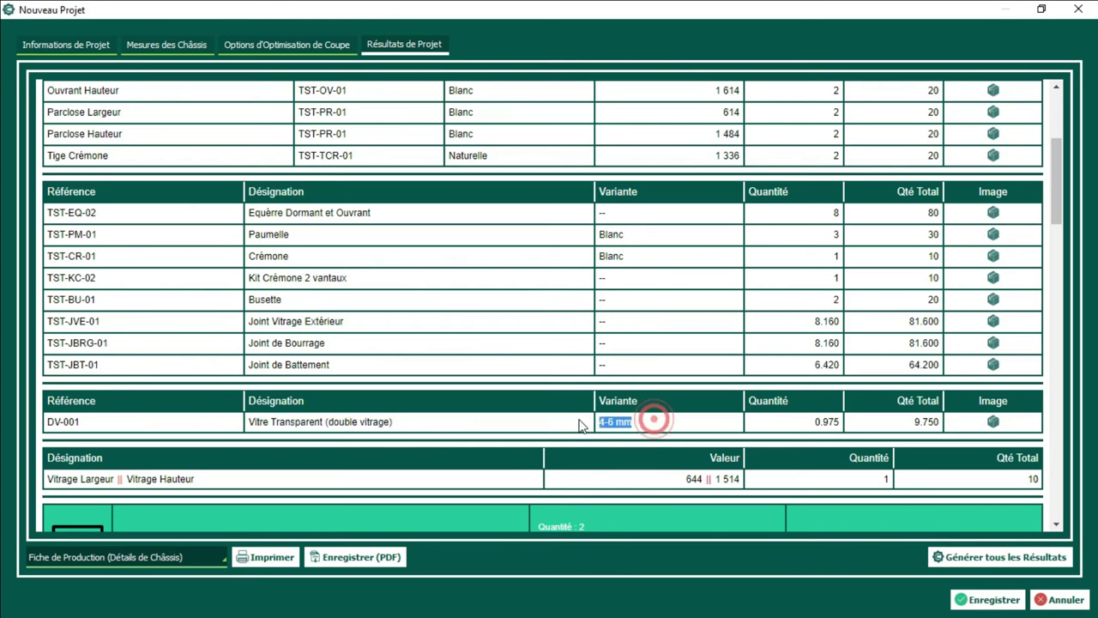
left_click(819, 423)
double_click(801, 424)
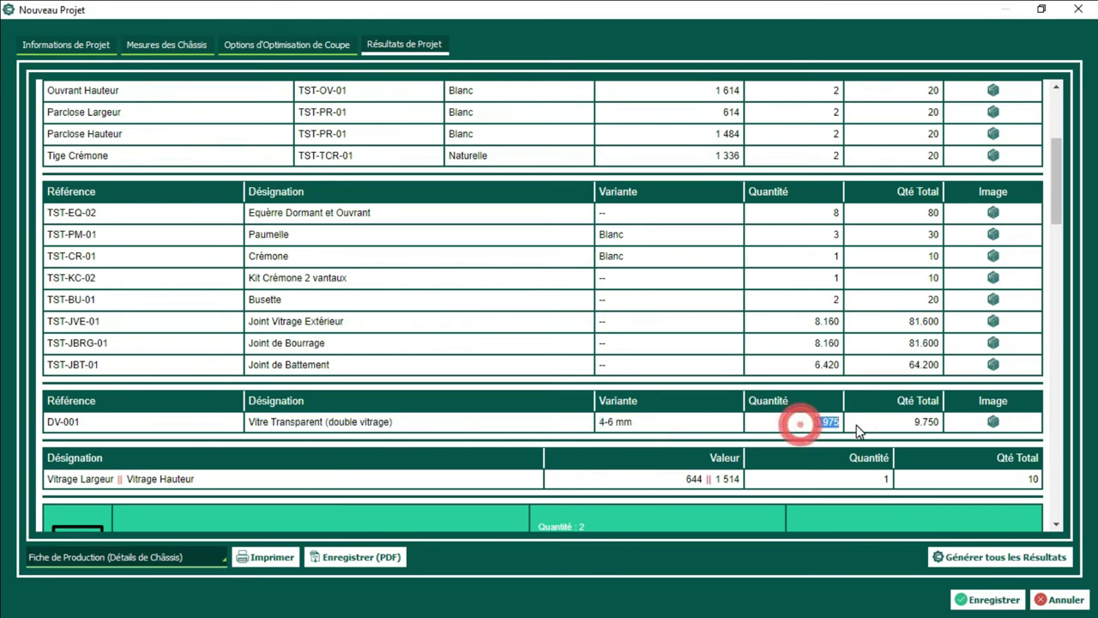
left_click(937, 422)
double_click(929, 420)
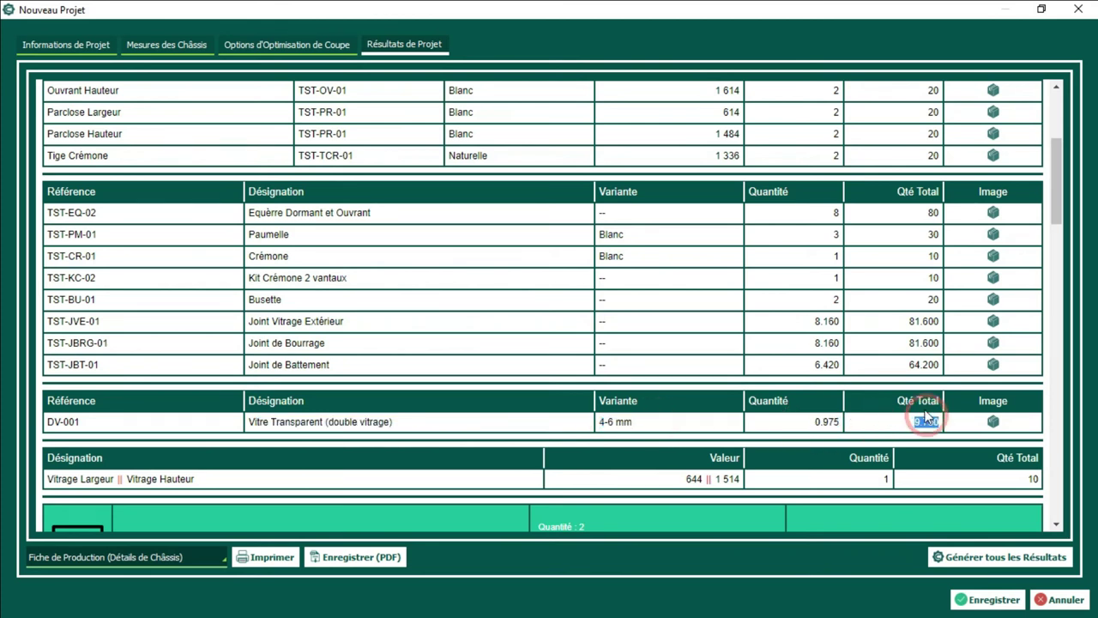
Step: Check the glass pane's Vitrage Largeur and Vitrage Hauteur values with the unit and total quantities for the first window
scroll(81, 361, "down", 1)
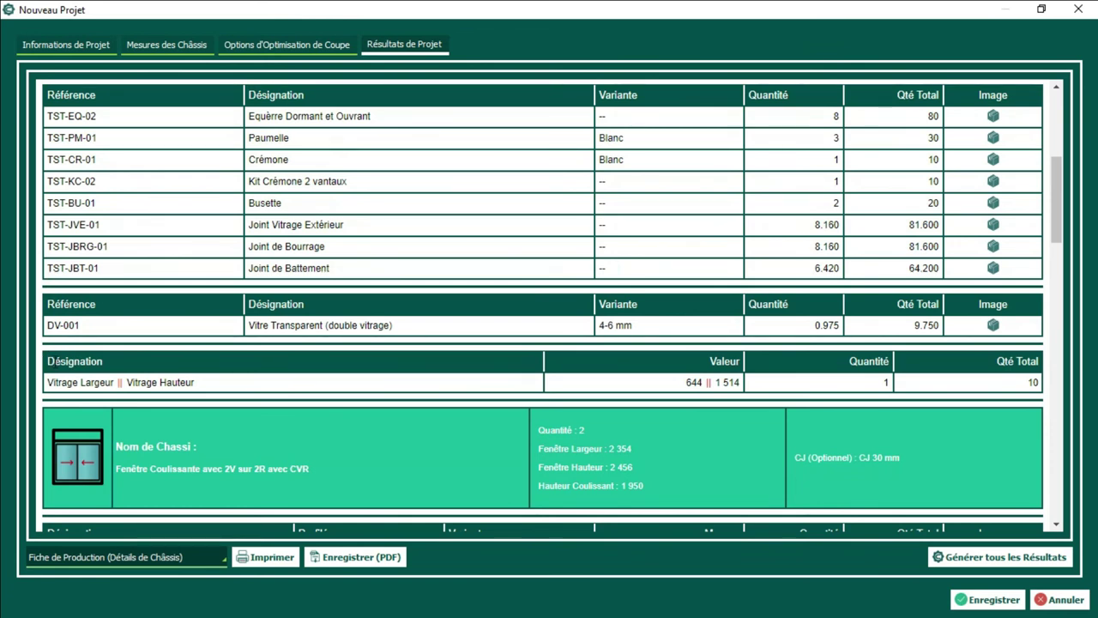
triple_click(86, 380)
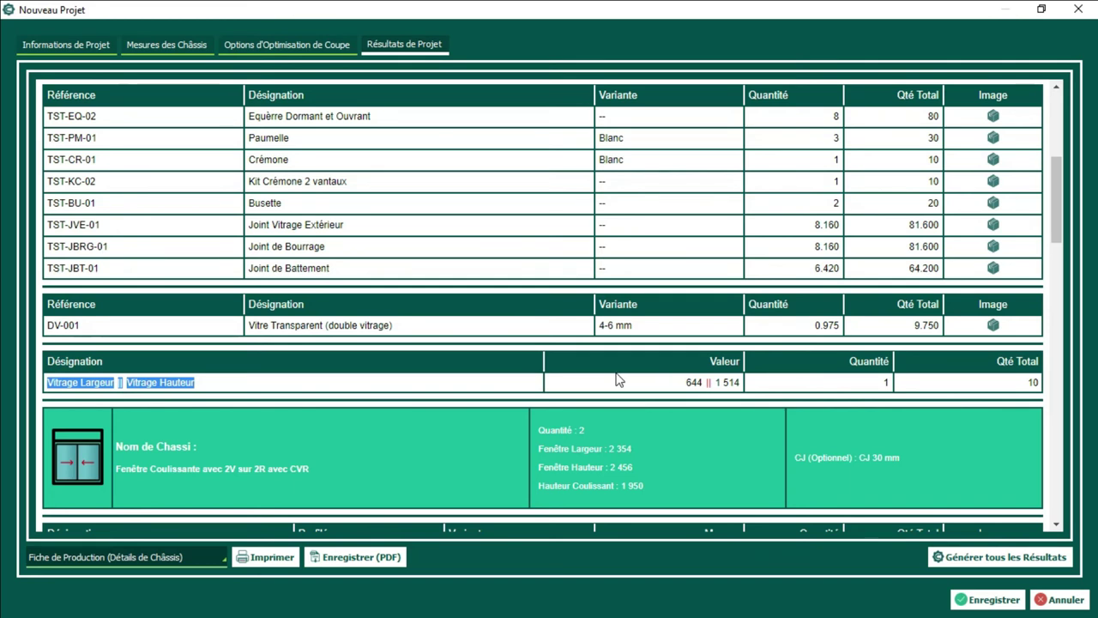
double_click(691, 383)
double_click(719, 383)
double_click(843, 380)
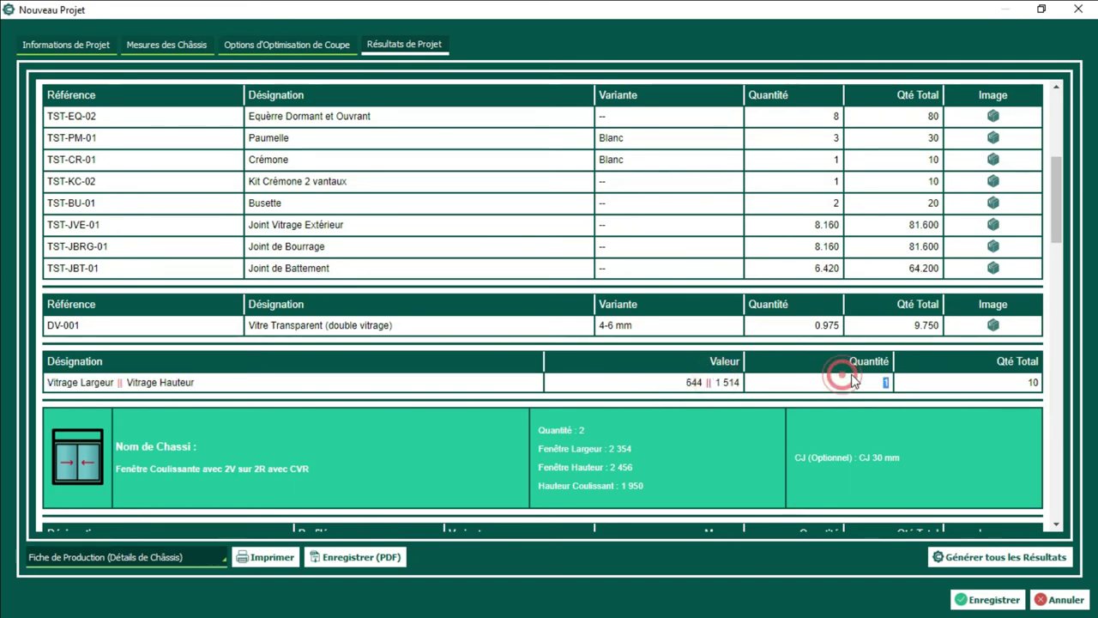
double_click(1032, 381)
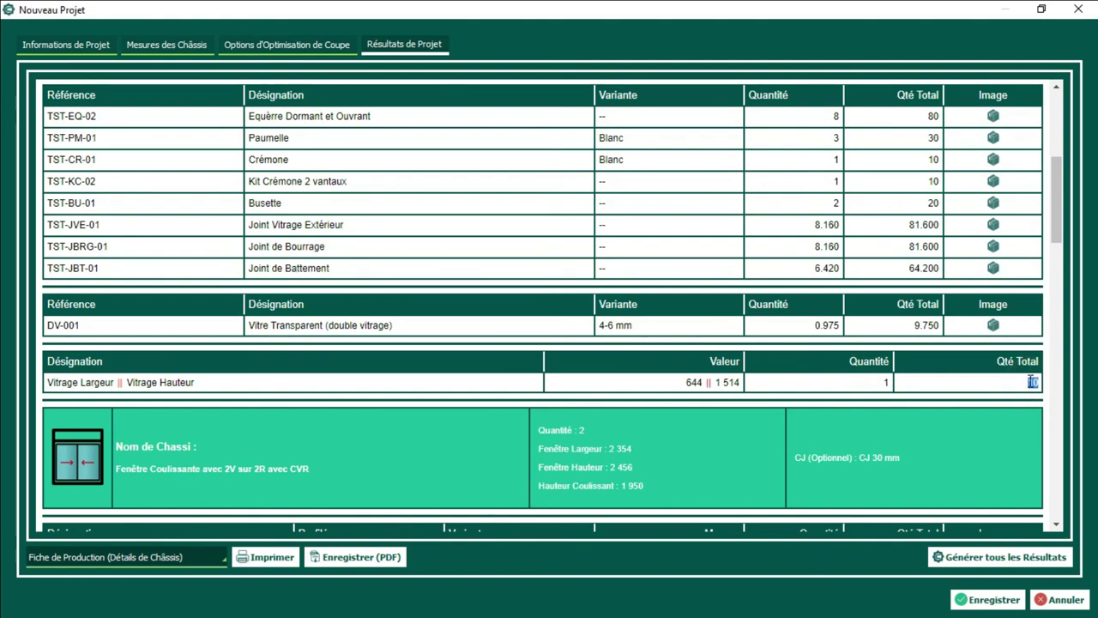
Step: Look through the production details of all frames to the end of the report and compare them with the Mesures des Châssis list
scroll(562, 248, "up", 2)
scroll(549, 245, "down", 4)
scroll(880, 177, "up", 4)
scroll(1048, 155, "up", 3)
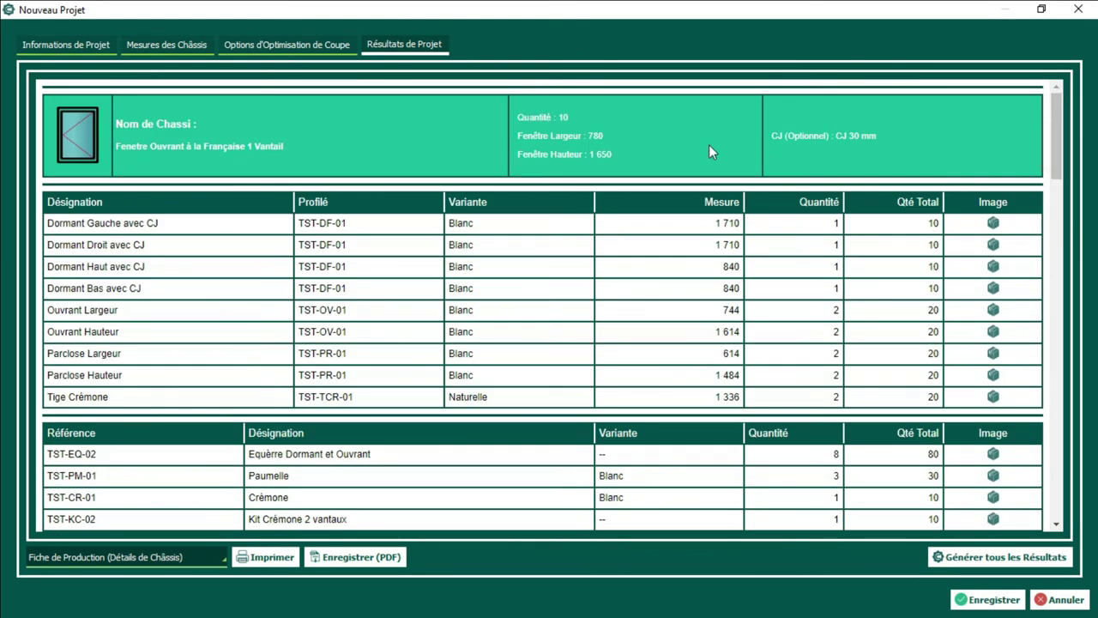
scroll(530, 144, "down", 10)
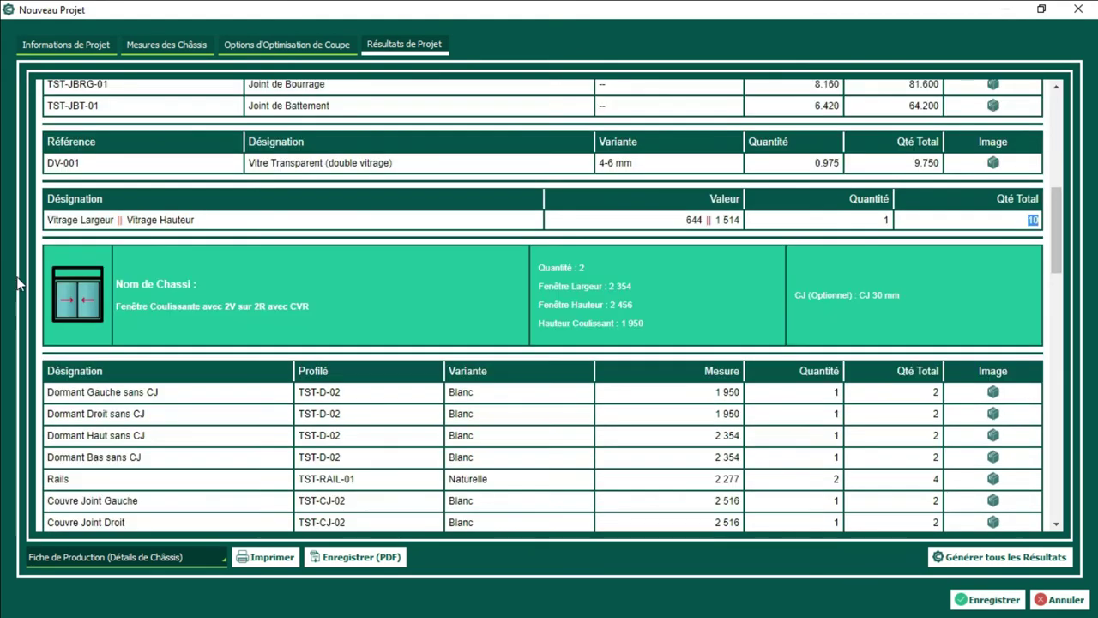
left_click_drag(1057, 245, 1034, 494)
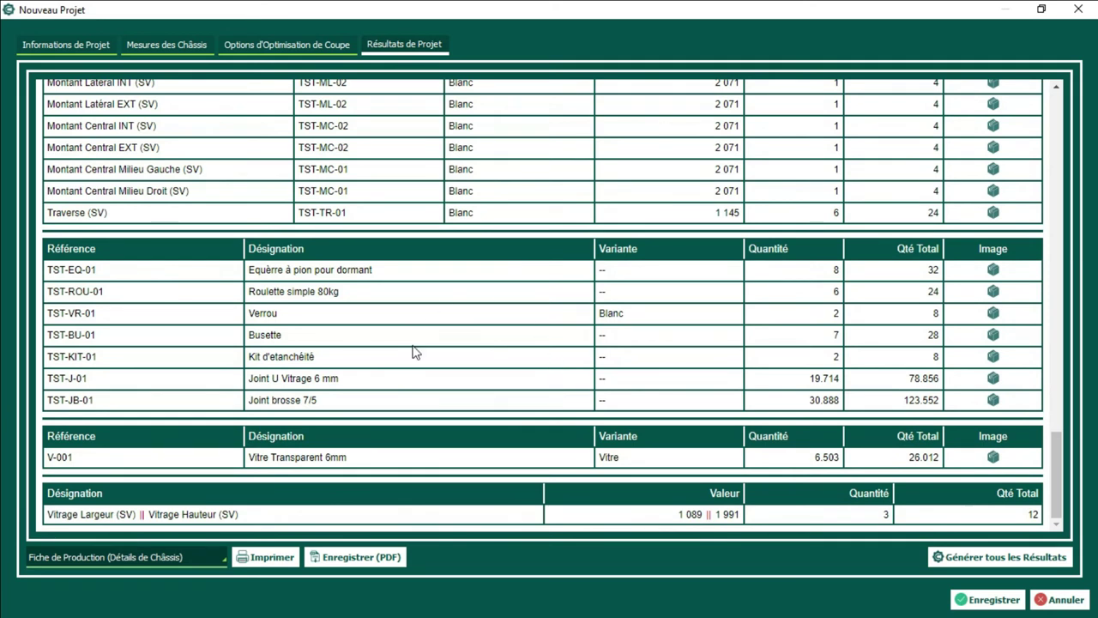
left_click(166, 48)
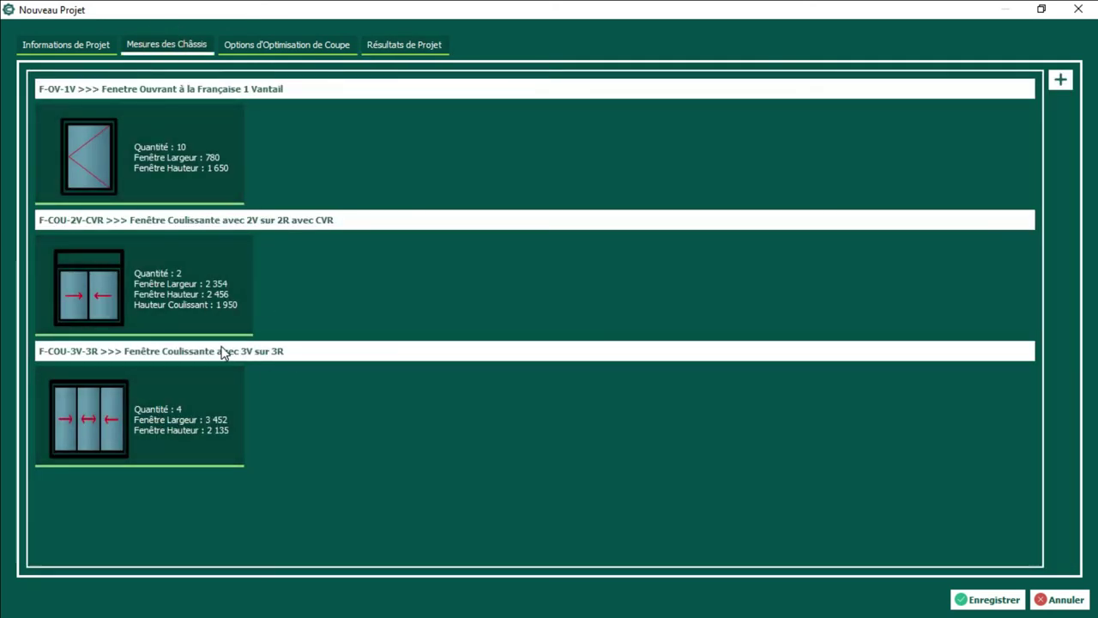
left_click(421, 48)
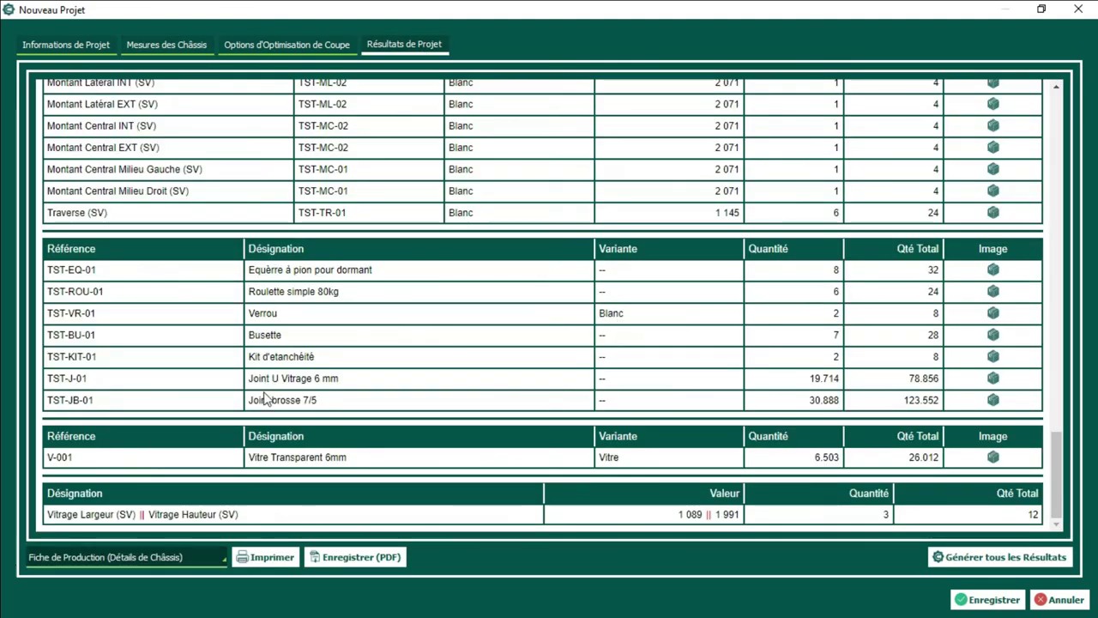
Step: Switch the displayed project report to Fiche de Production (Mise en Barre) and survey its summary table of required bars
left_click(196, 564)
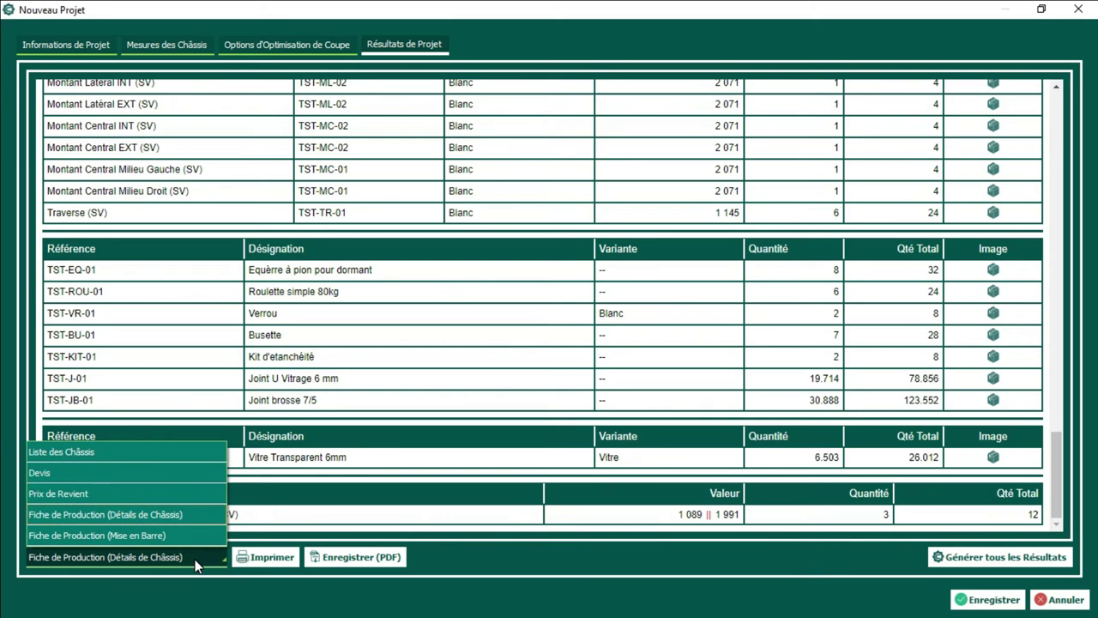
left_click(195, 537)
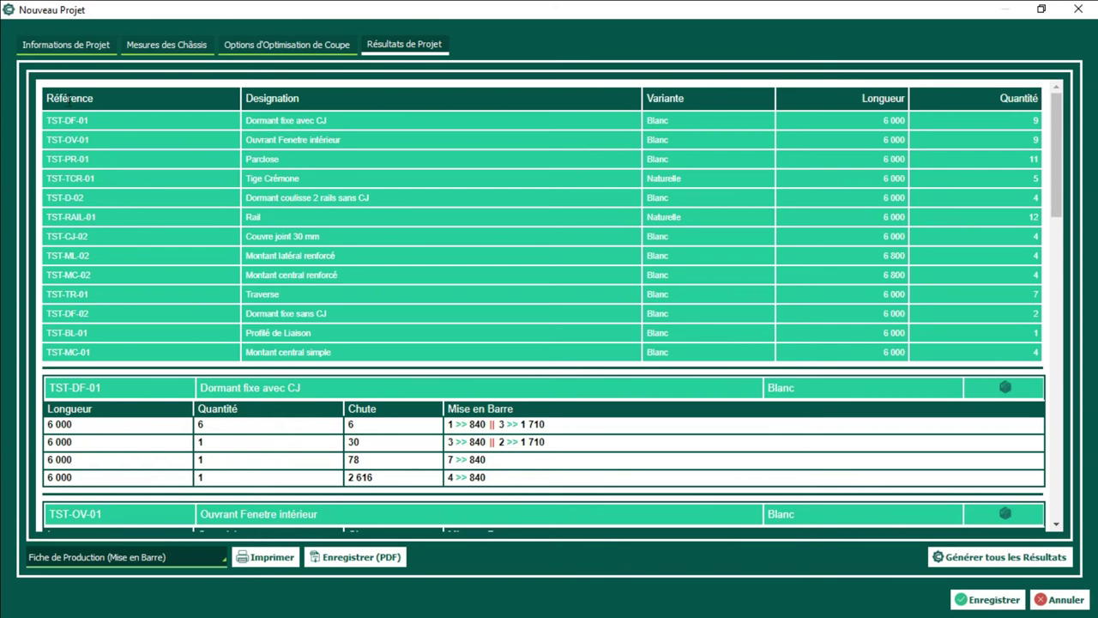
left_click_drag(62, 99, 1045, 361)
left_click(1042, 349)
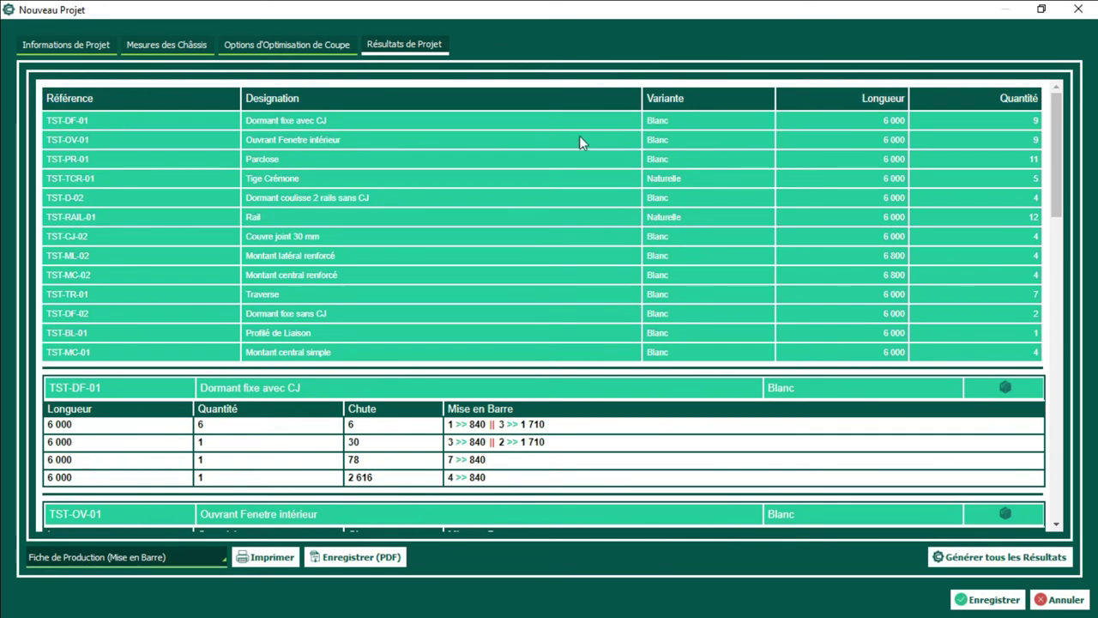
Step: Check the Dormant fixe avec CJ row's reference, variant, bar length and bar quantity in the summary table
left_click(143, 115)
left_click(656, 120)
left_click(888, 120)
double_click(1026, 118)
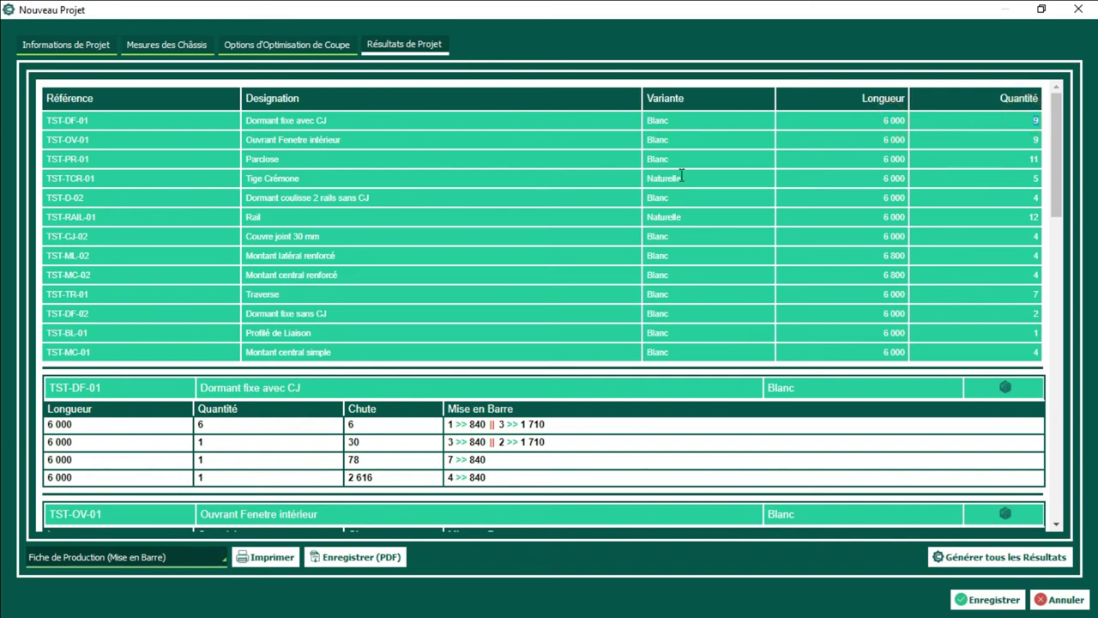
Step: Examine the TST-DF-01 cutting table's first row, checking its bar length, quantity and Chute offcut
left_click_drag(1058, 134, 1068, 213)
scroll(1068, 212, "up", 2)
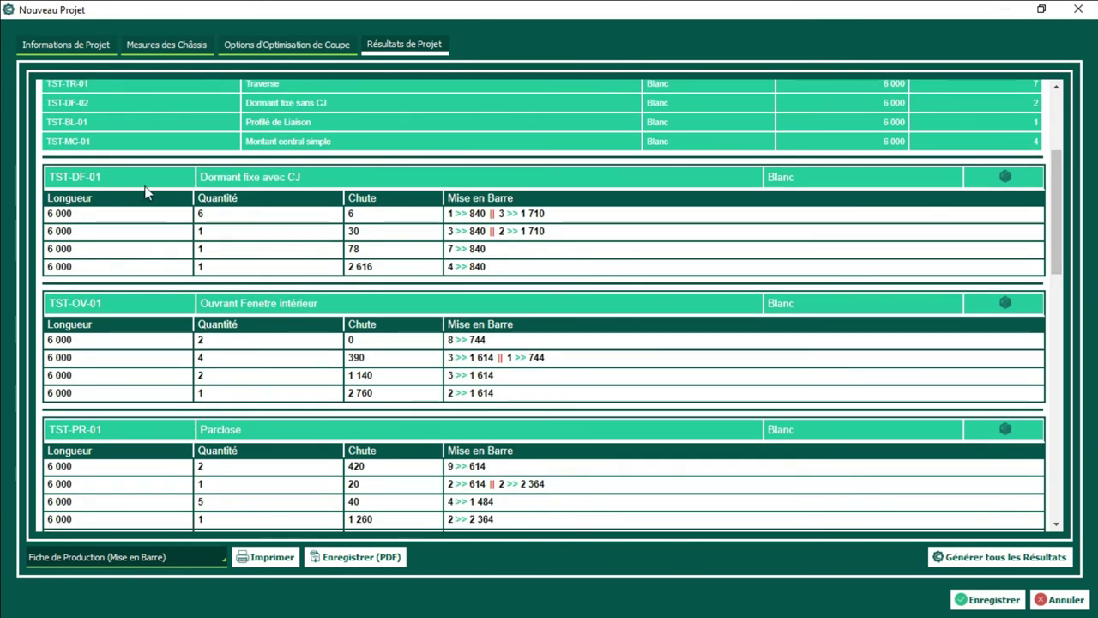
left_click(77, 215)
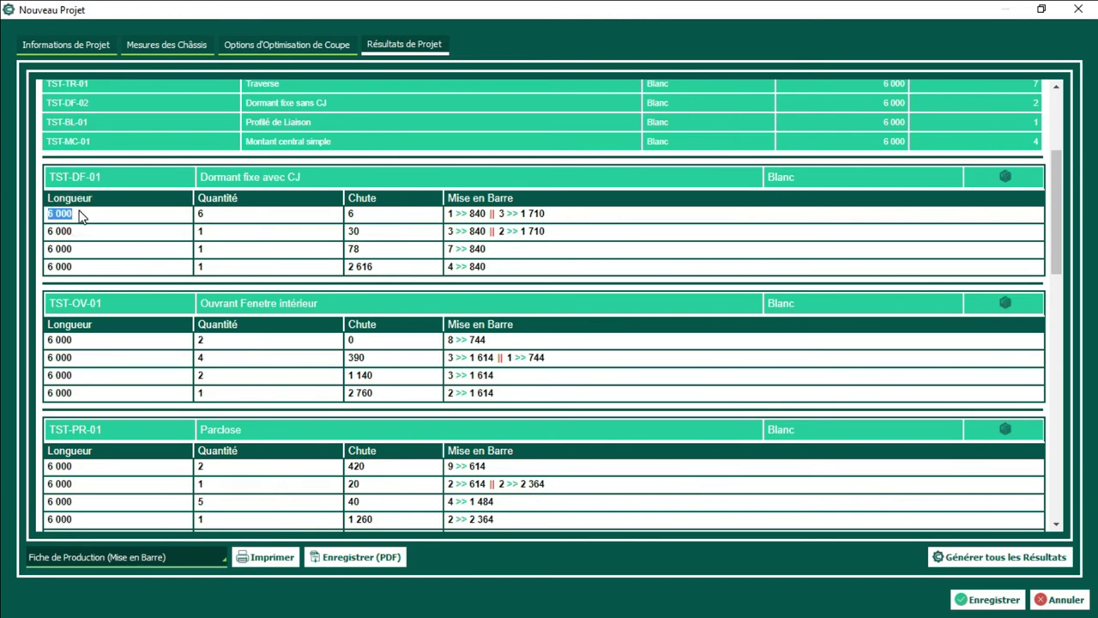
left_click(244, 206)
left_click(384, 208)
left_click(375, 216)
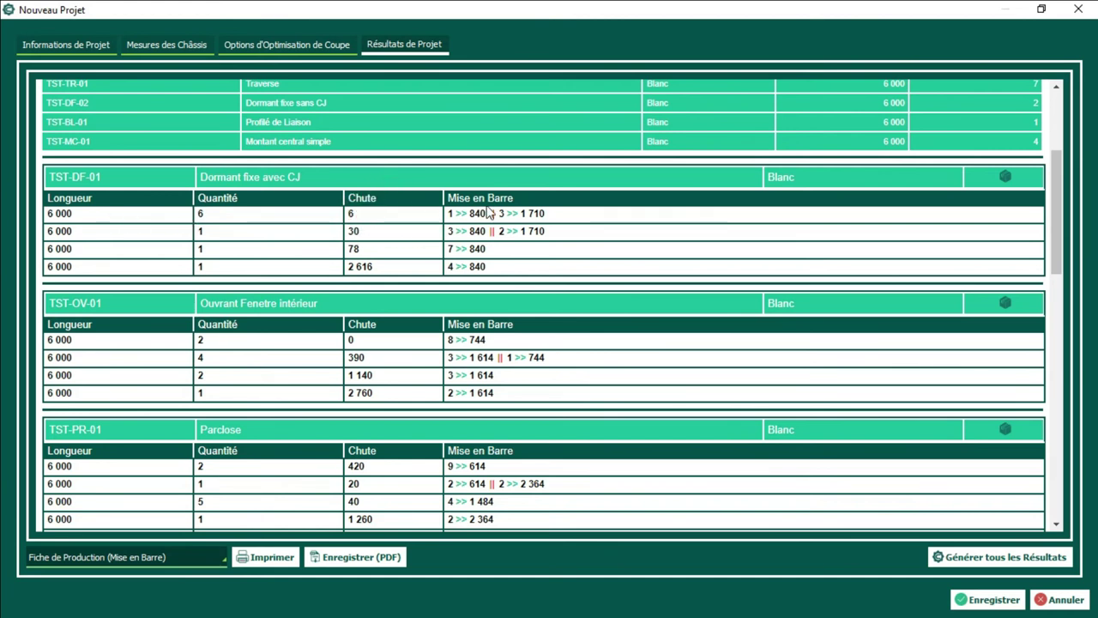
Step: Examine the Mise en Barre cut quantities and piece lengths in the first row of the TST-DF-01 table
left_click(517, 195)
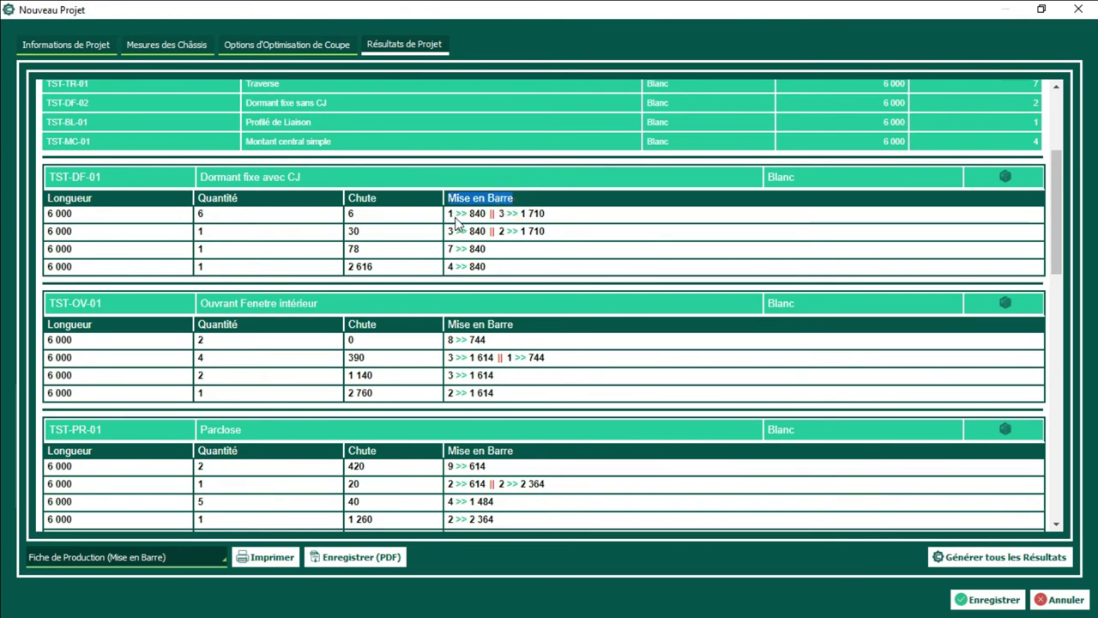
left_click(453, 215)
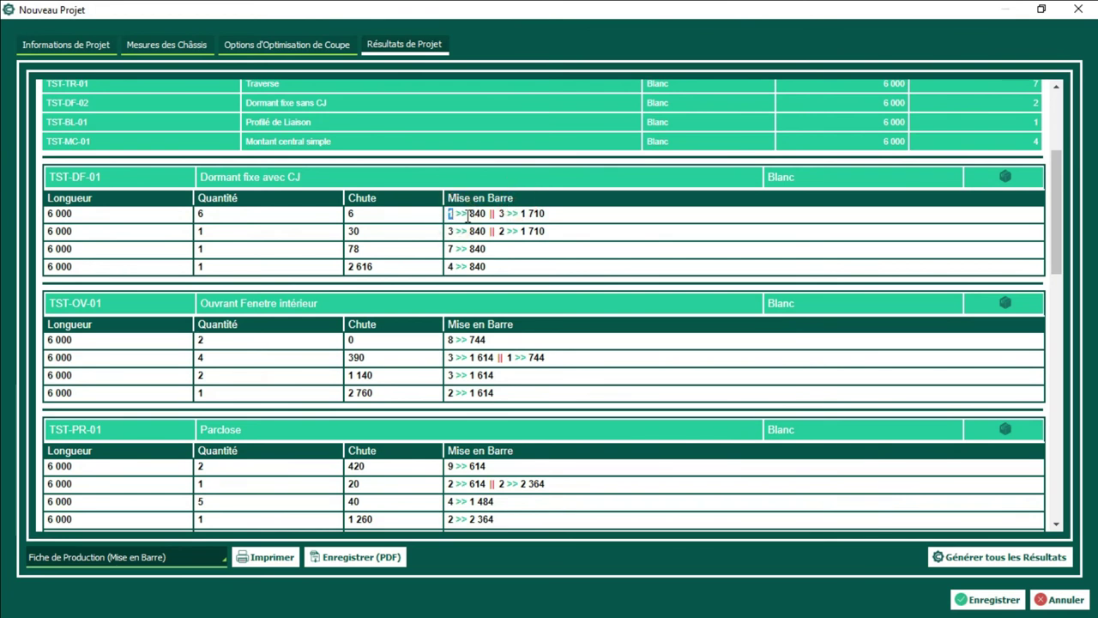
double_click(470, 215)
left_click(459, 213)
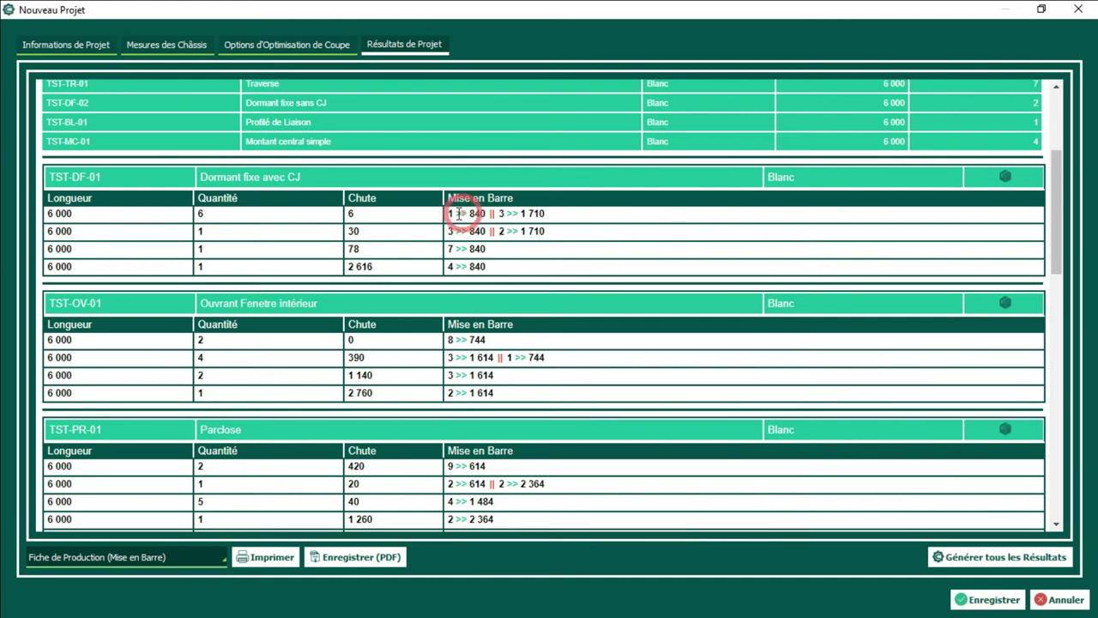
left_click(492, 214, "shift")
left_click(492, 213)
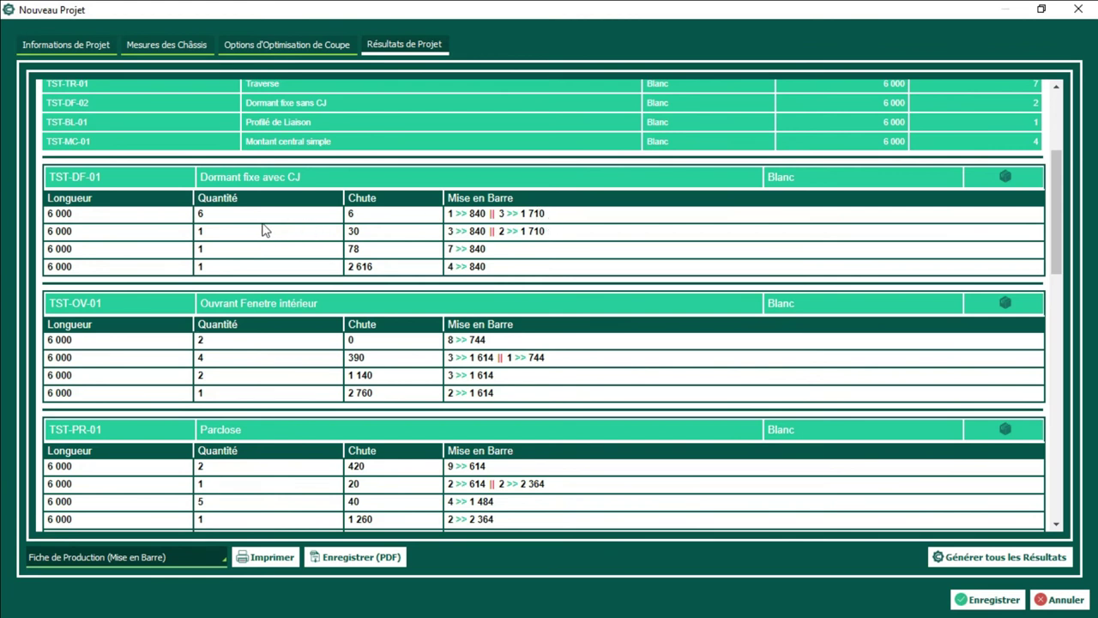
left_click_drag(49, 213, 694, 232)
left_click(702, 221)
left_click(495, 216)
Step: Check the TST-DF-01 table's second row, covering its bar length, quantity, Chute and Mise en Barre cuts
left_click(128, 232)
left_click(221, 229)
left_click(374, 234)
left_click(447, 237)
double_click(453, 233)
triple_click(550, 233)
left_click(549, 232)
Step: Check the quantity, Chute offcut and Mise en Barre cuts in the third row of the TST-DF-01 table
left_click(219, 236)
double_click(367, 248)
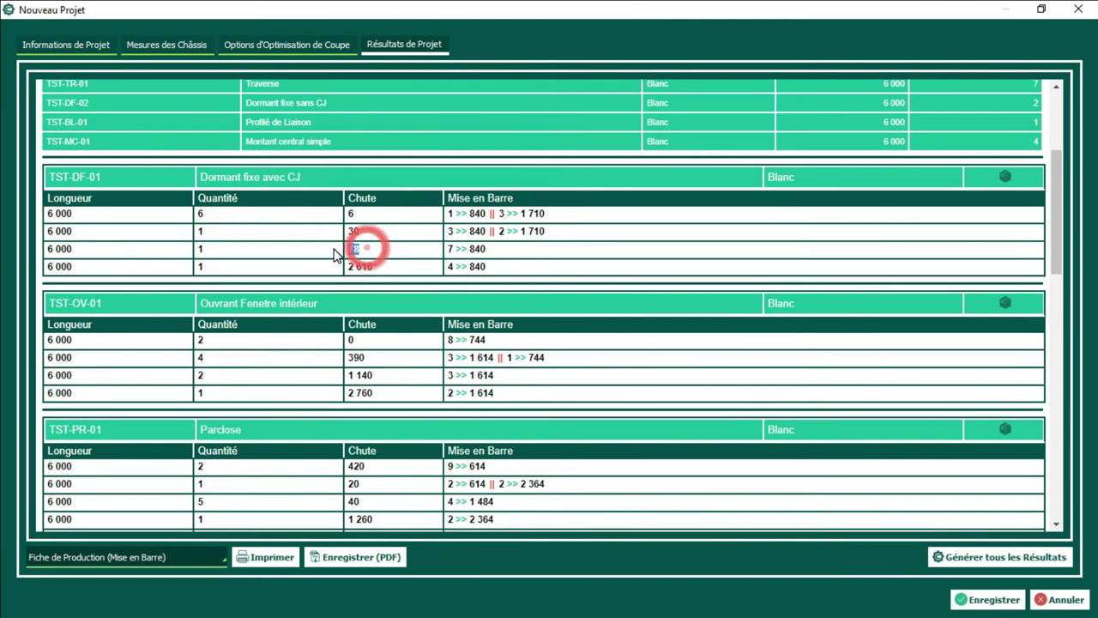
left_click(452, 249)
left_click(473, 250)
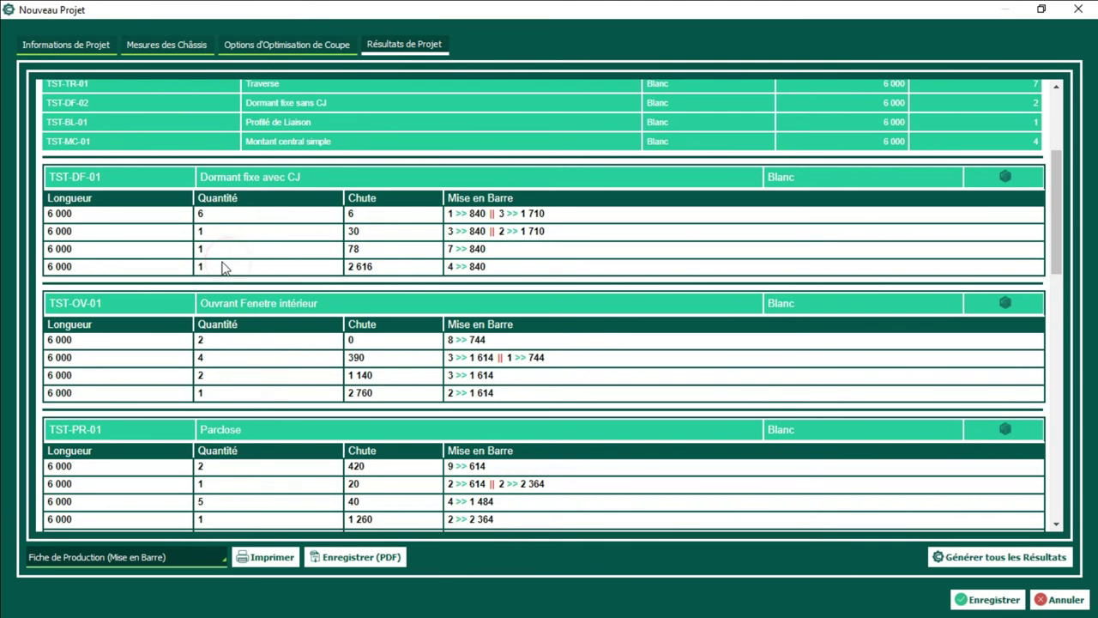
Step: Check the bar length, Chute offcut and Mise en Barre cuts in the last row of the TST-DF-01 table
left_click(109, 266)
double_click(377, 269)
left_click(380, 267)
left_click(455, 268)
left_click(474, 268)
Step: Review the TST-OV-01 Ouvrant Fenetre intérieur section's header and the full extent of its cutting table
scroll(210, 264, "down", 2)
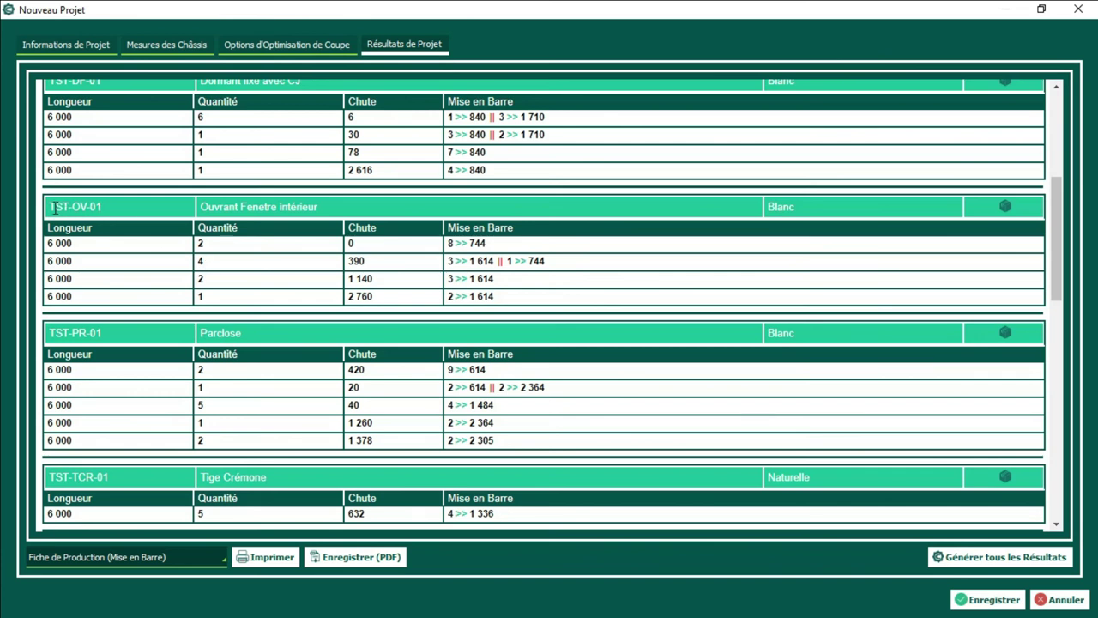
left_click_drag(91, 206, 802, 203)
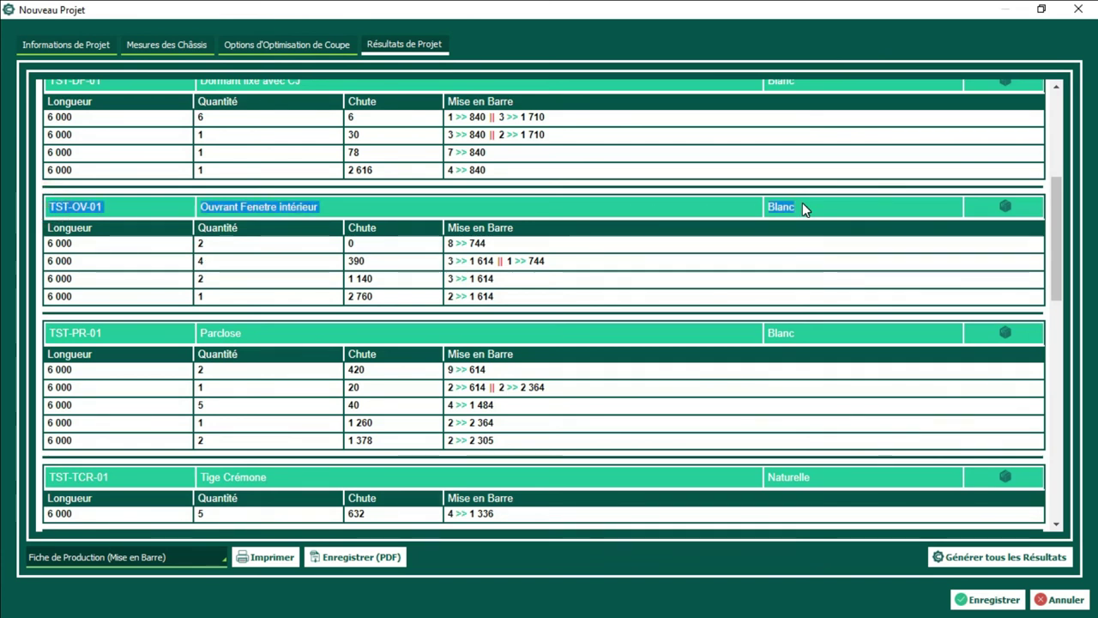
left_click(441, 215)
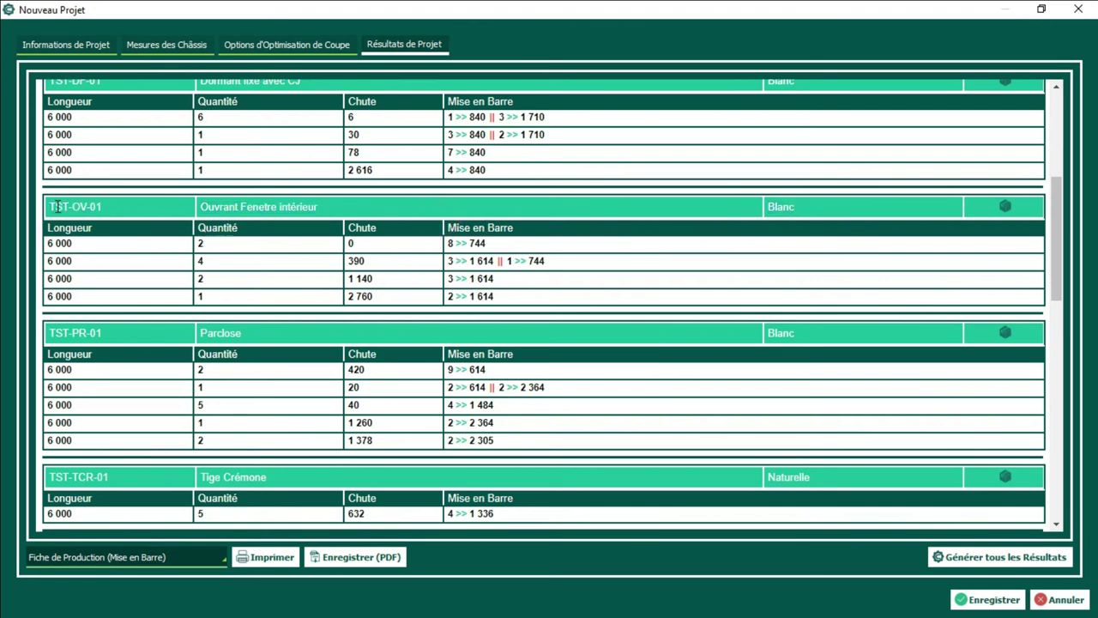
left_click_drag(56, 206, 554, 213)
left_click_drag(48, 228, 570, 302)
Step: Examine the TST-OV-01 table's first row across its bar length, quantity, Chute and Mise en Barre columns
double_click(86, 247)
left_click(220, 246)
double_click(383, 242)
left_click(456, 246)
left_click(531, 244)
left_click(452, 245)
left_click(457, 245)
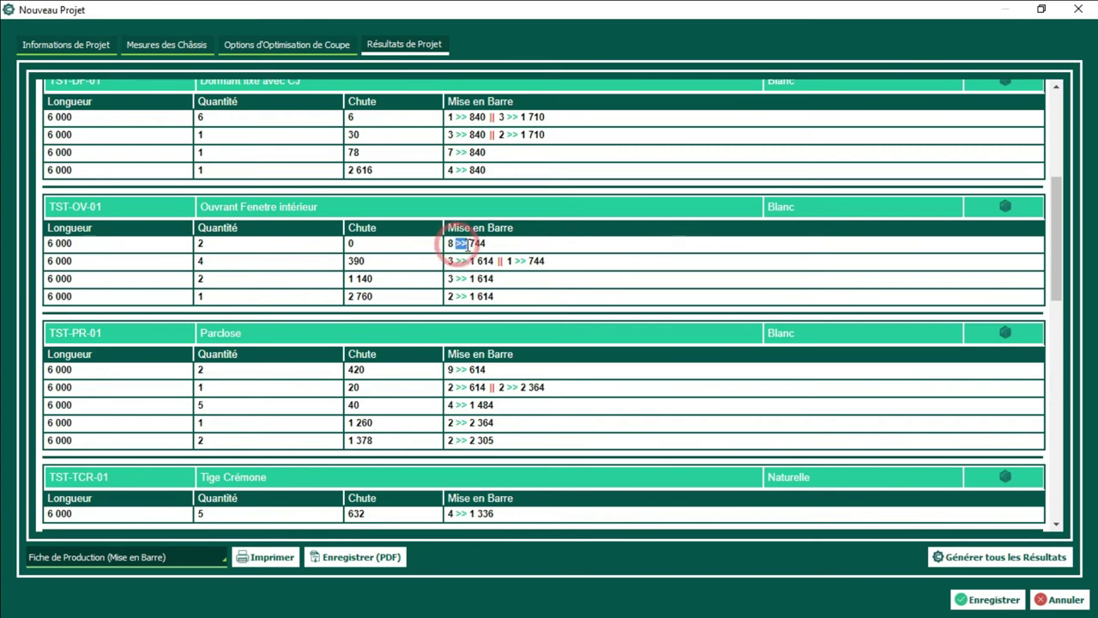
Step: Recheck the piece count and cut length in TST-OV-01's first row, and look at the second row's bar length
left_click(452, 245)
left_click_drag(505, 246, 455, 244)
left_click(498, 244)
left_click(451, 244)
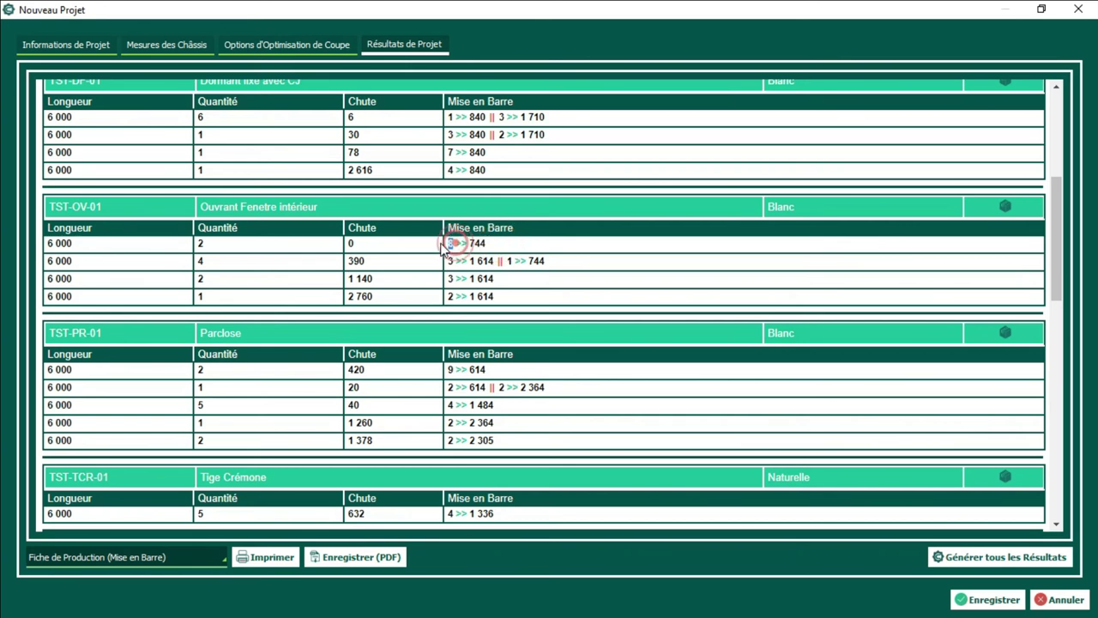
left_click(487, 244)
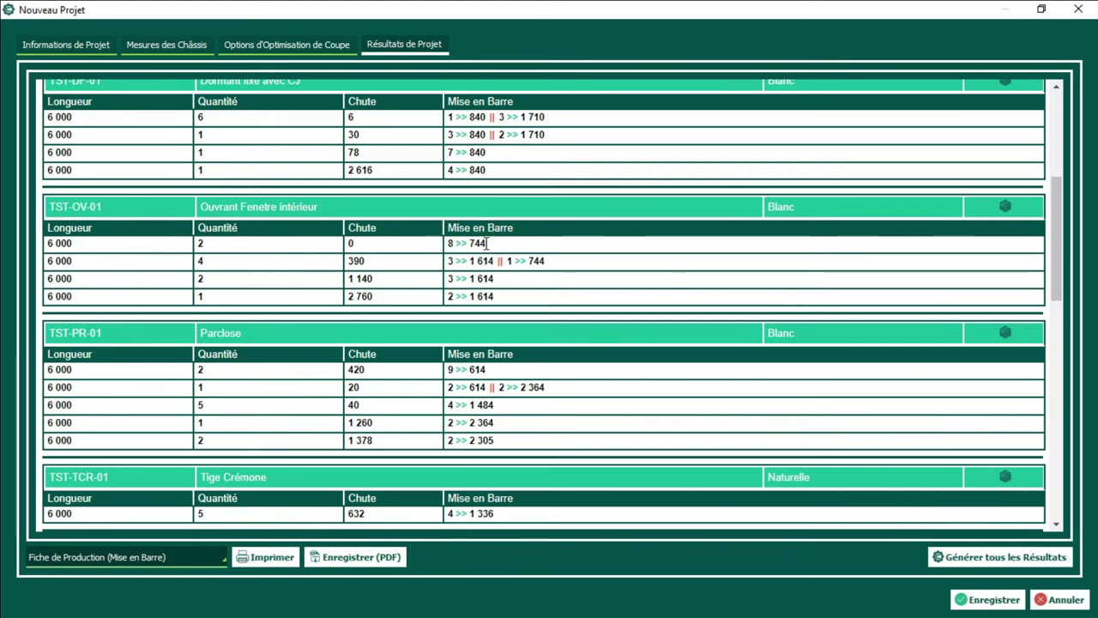
double_click(487, 244)
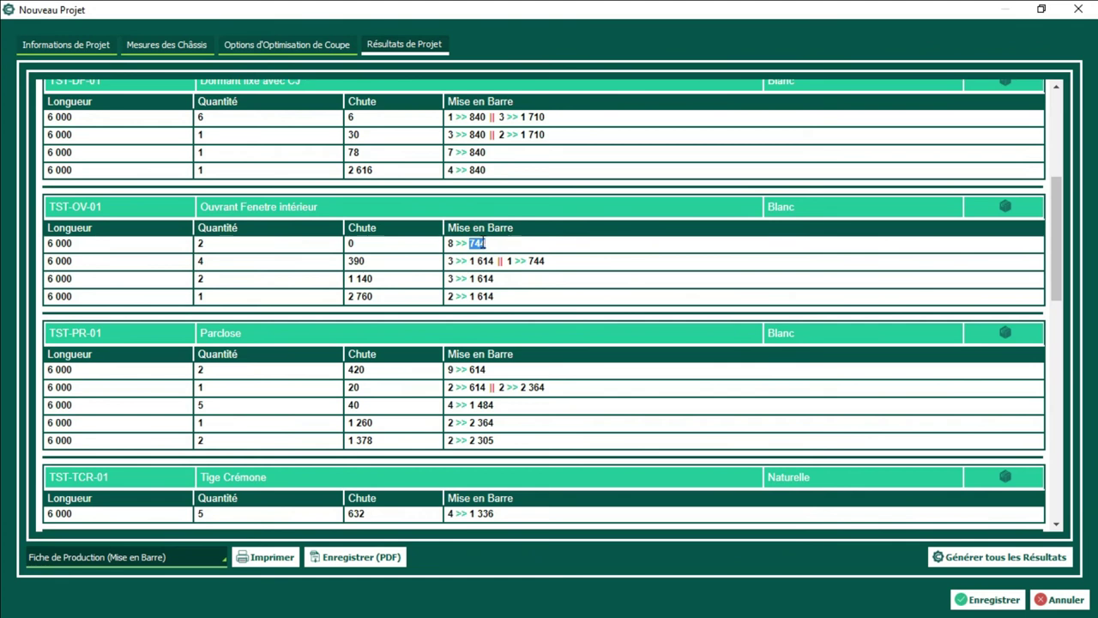
double_click(483, 244)
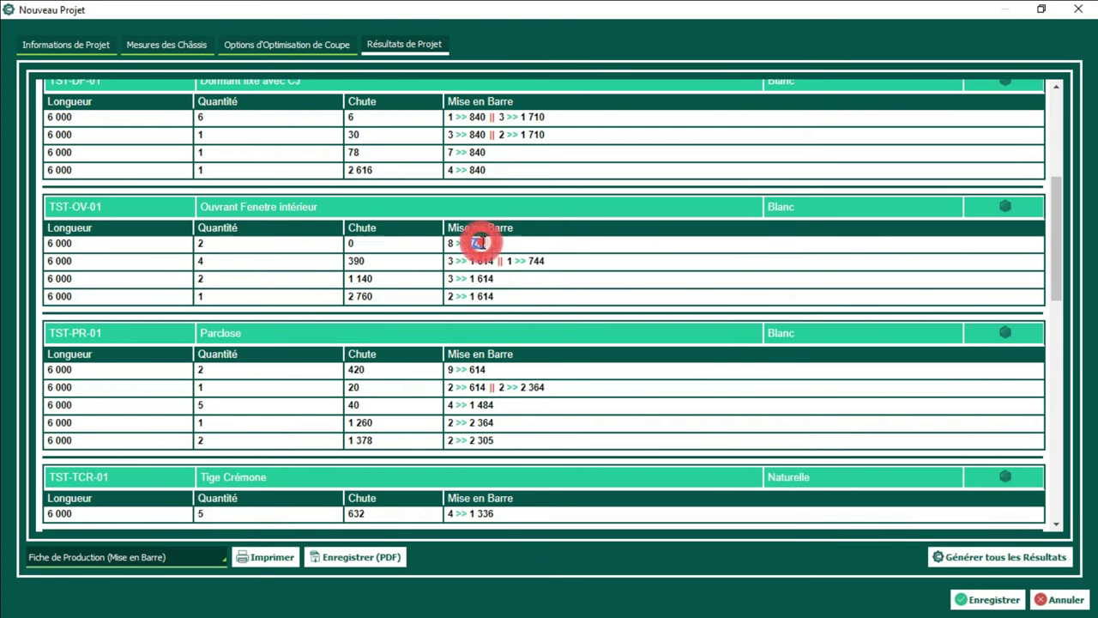
left_click(486, 244)
left_click(128, 263)
left_click_drag(77, 271, 61, 264)
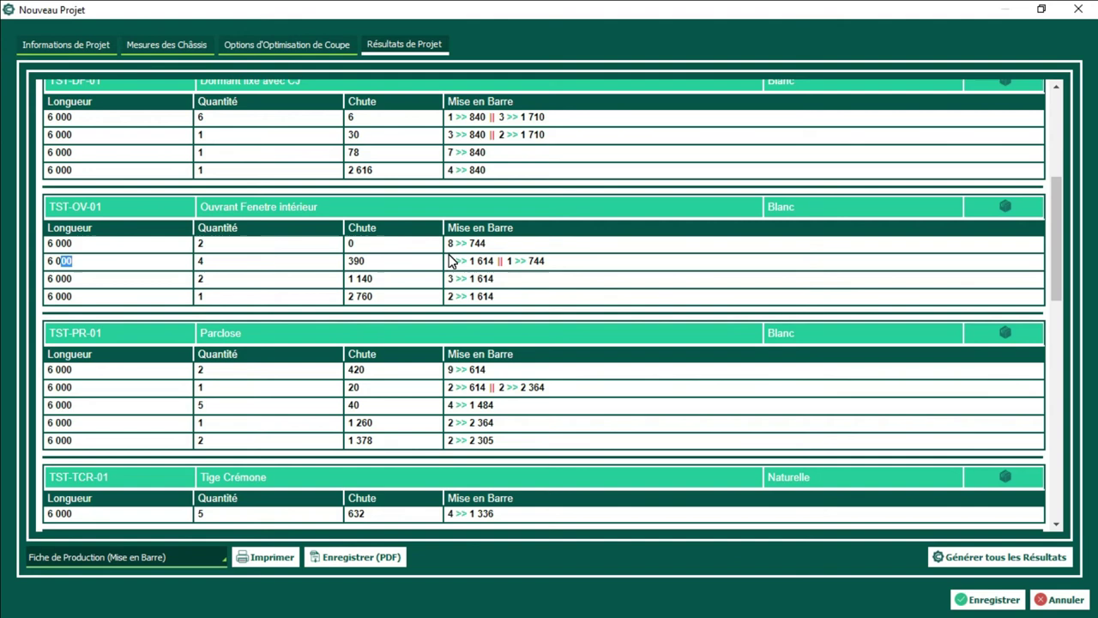
Step: Survey the remaining profile cutting tables through TST-MC-01 Montant central simple, and return to the TST-OV-01 section
scroll(368, 313, "down", 1)
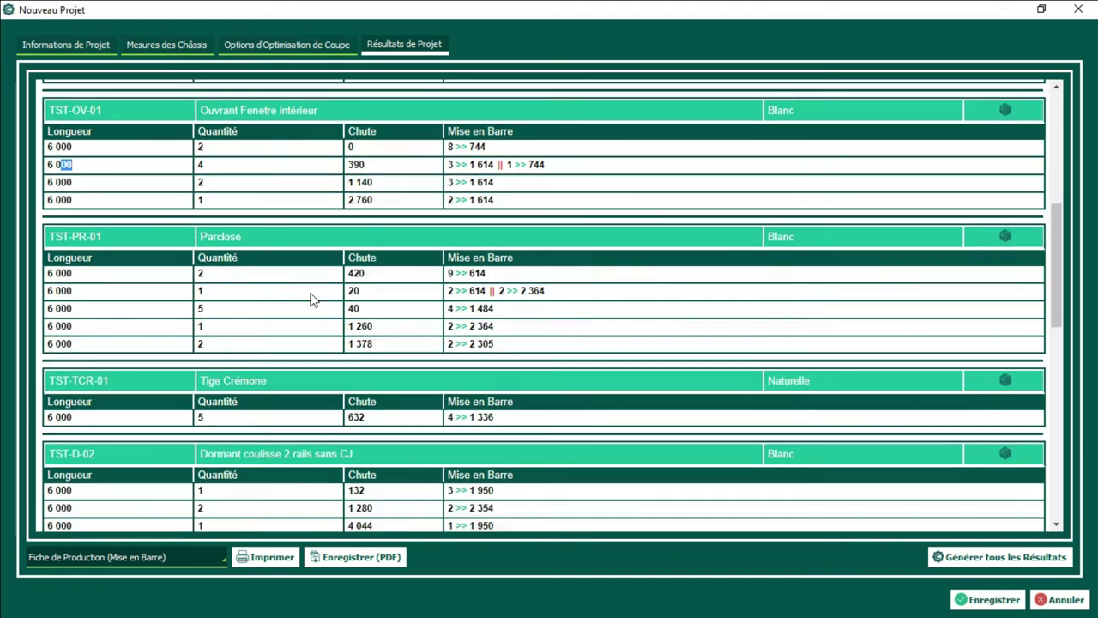
scroll(270, 299, "down", 3)
left_click_drag(1054, 298, 1044, 485)
triple_click(251, 402)
triple_click(289, 471)
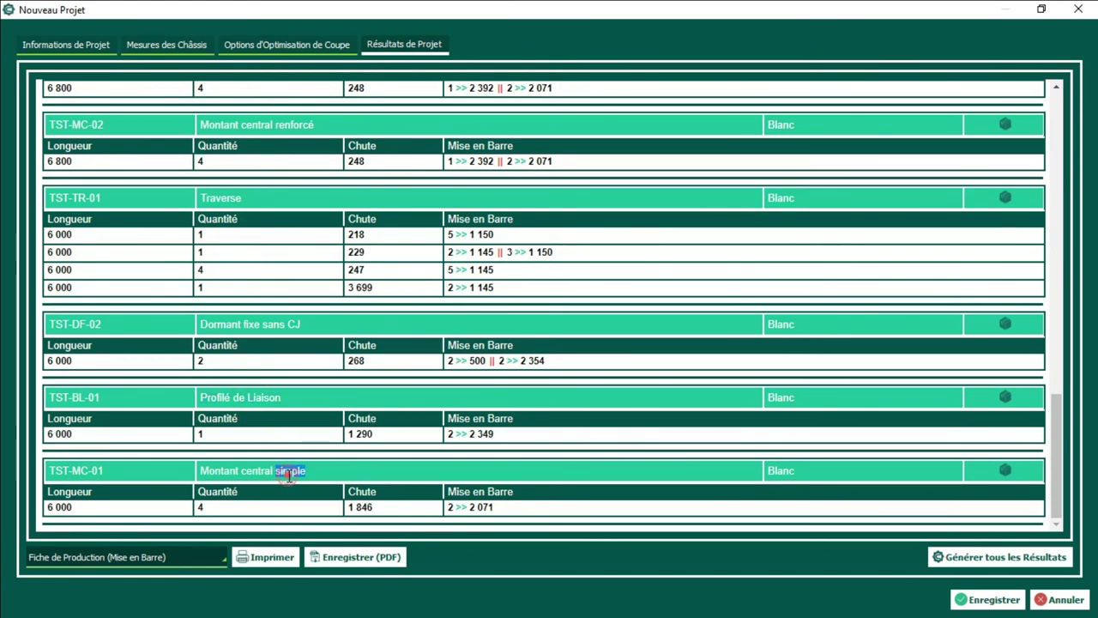
scroll(875, 363, "up", 3)
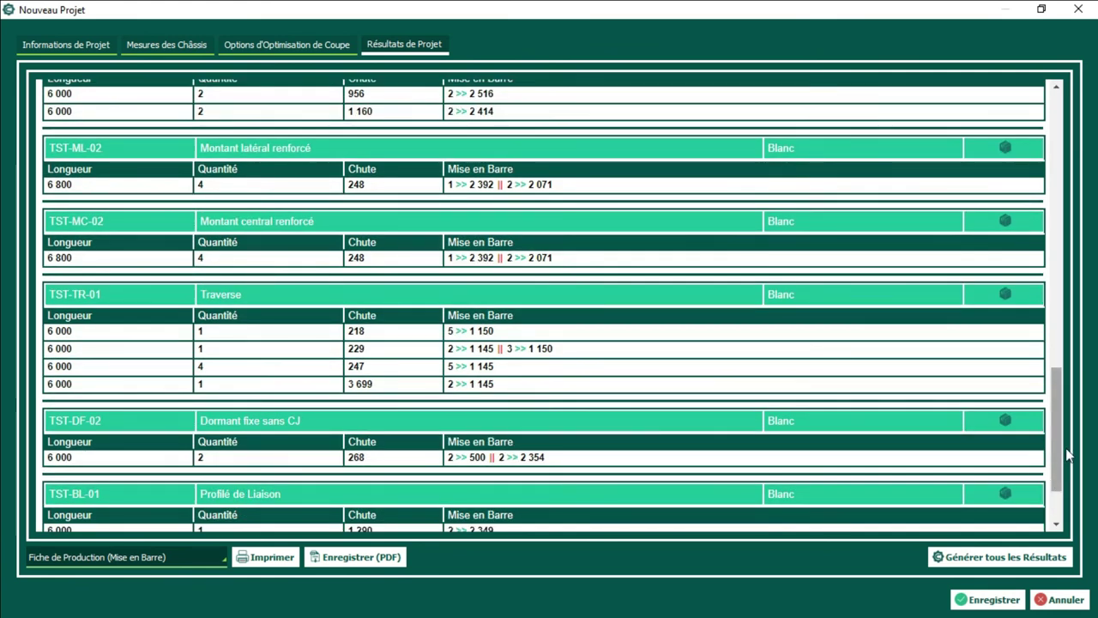
left_click_drag(1060, 424, 1067, 239)
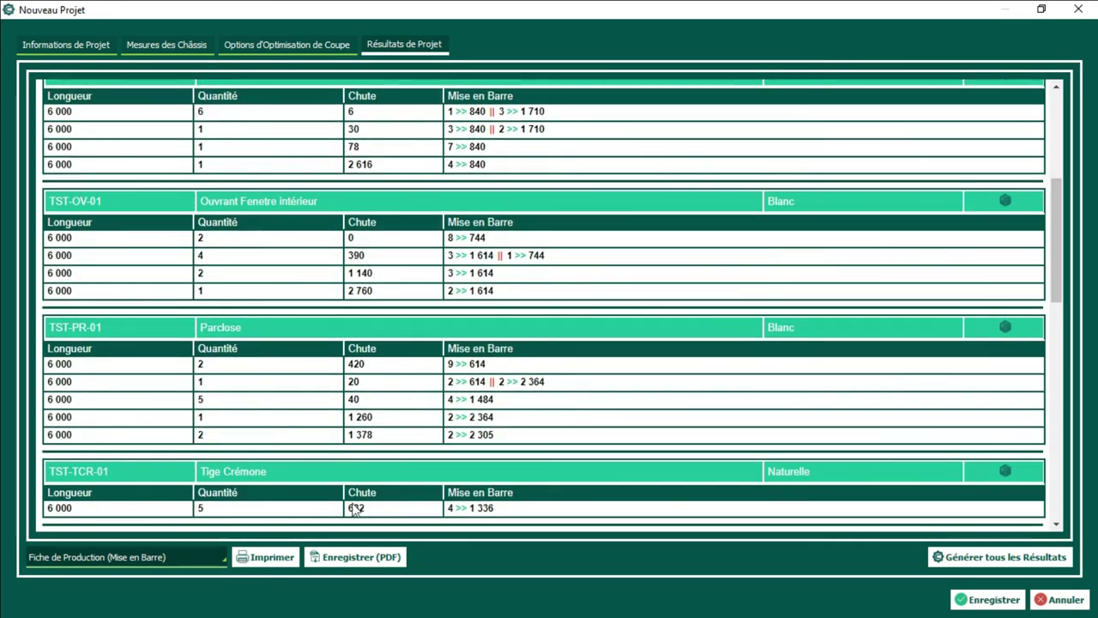
Step: View the Liste des Châssis report and the Devis report with its frame surfaces and prices
left_click(159, 556)
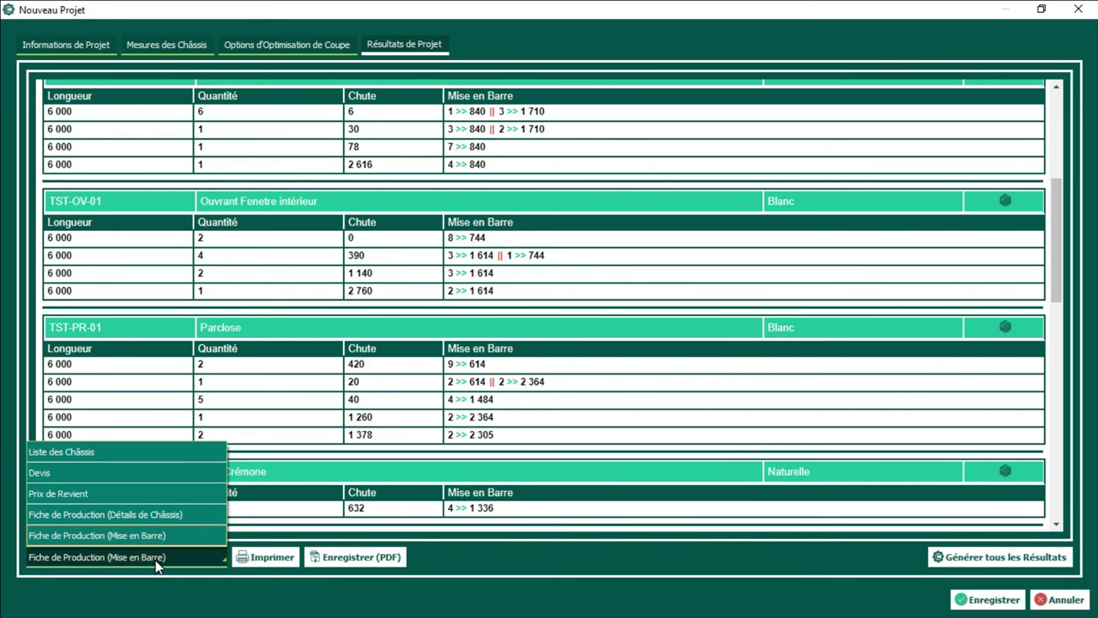
left_click(109, 453)
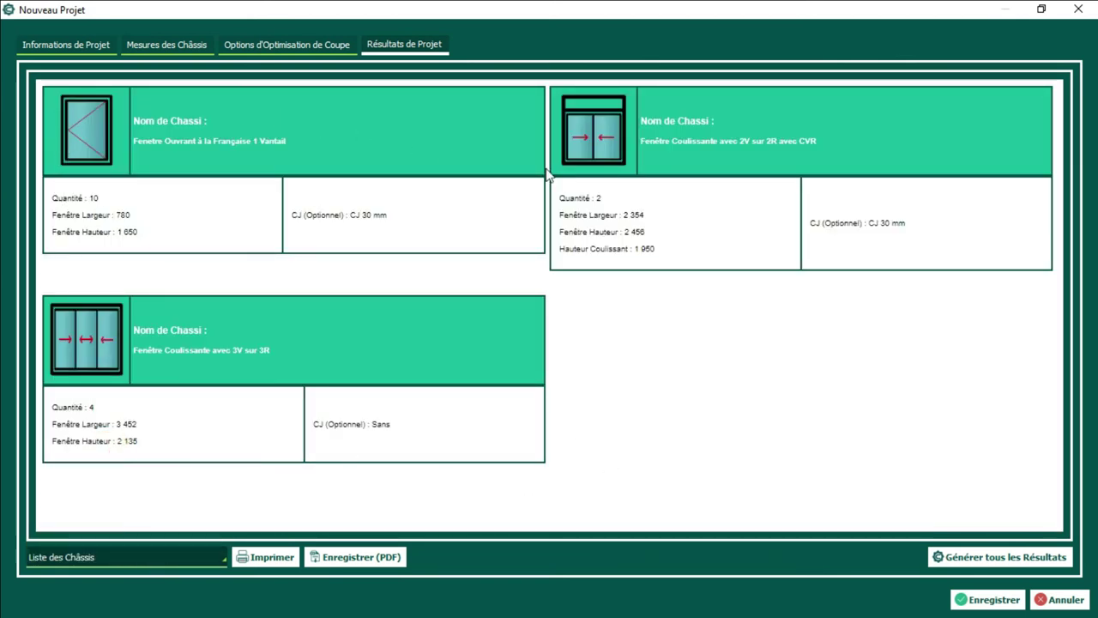
left_click(112, 556)
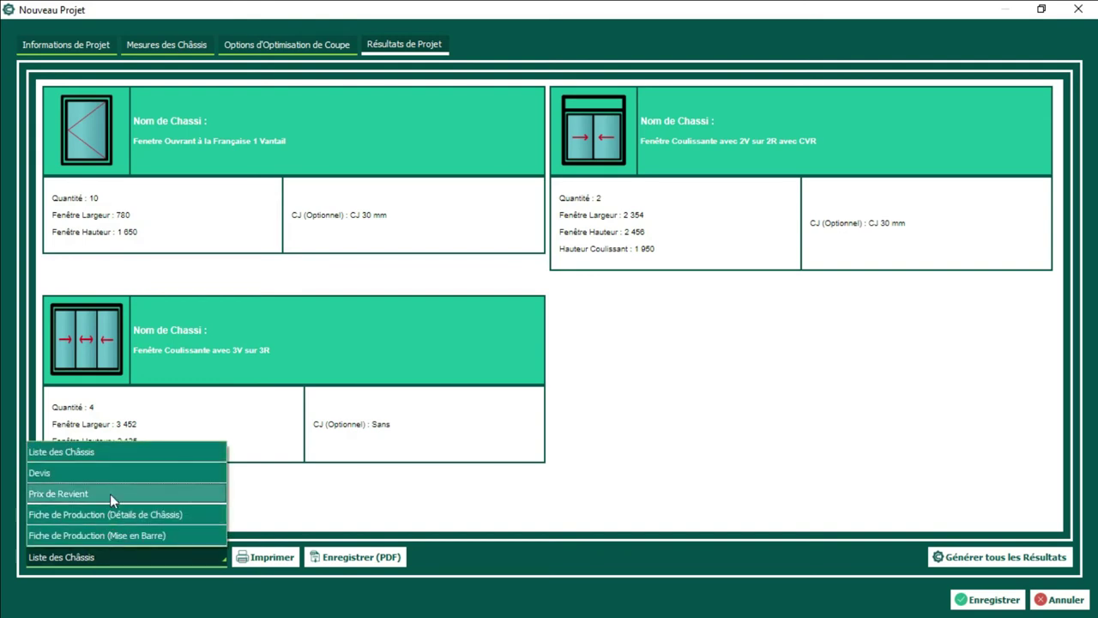
left_click(103, 471)
scroll(86, 210, "up", 2)
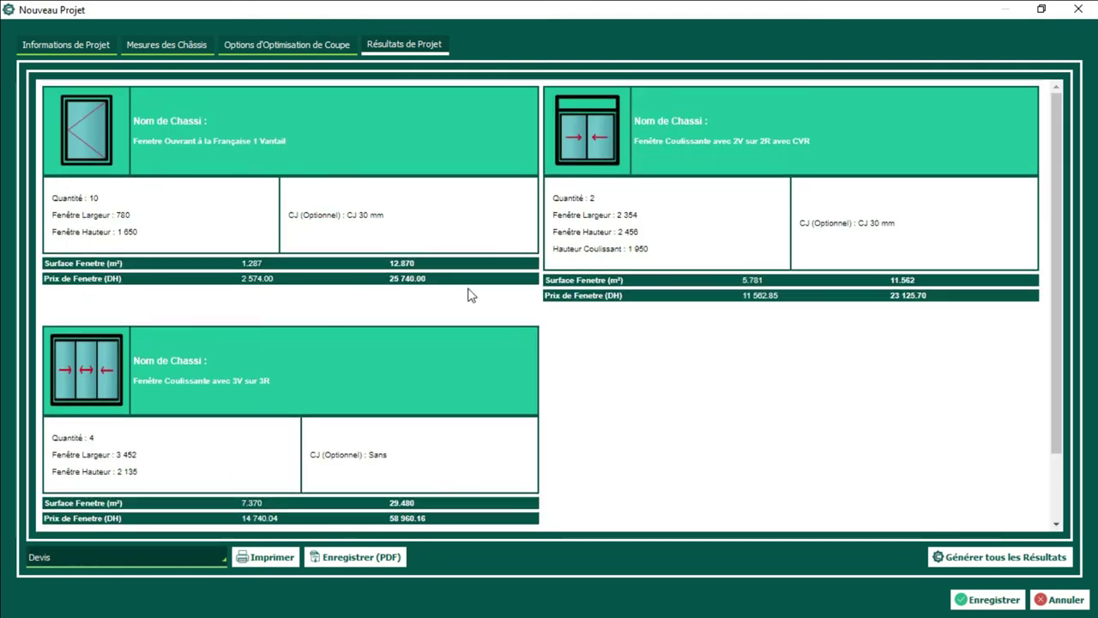
Step: View the Prix de Revient report, and show Fiche de Production (Détails de Châssis) from its first frame
left_click(163, 564)
left_click(163, 501)
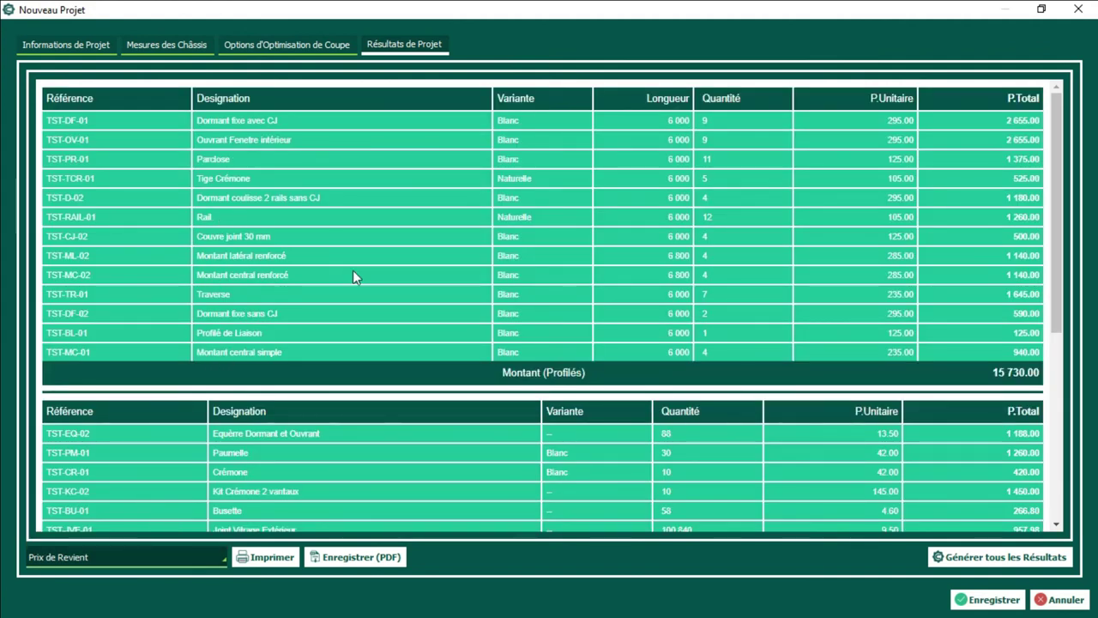
left_click(149, 567)
left_click(140, 513)
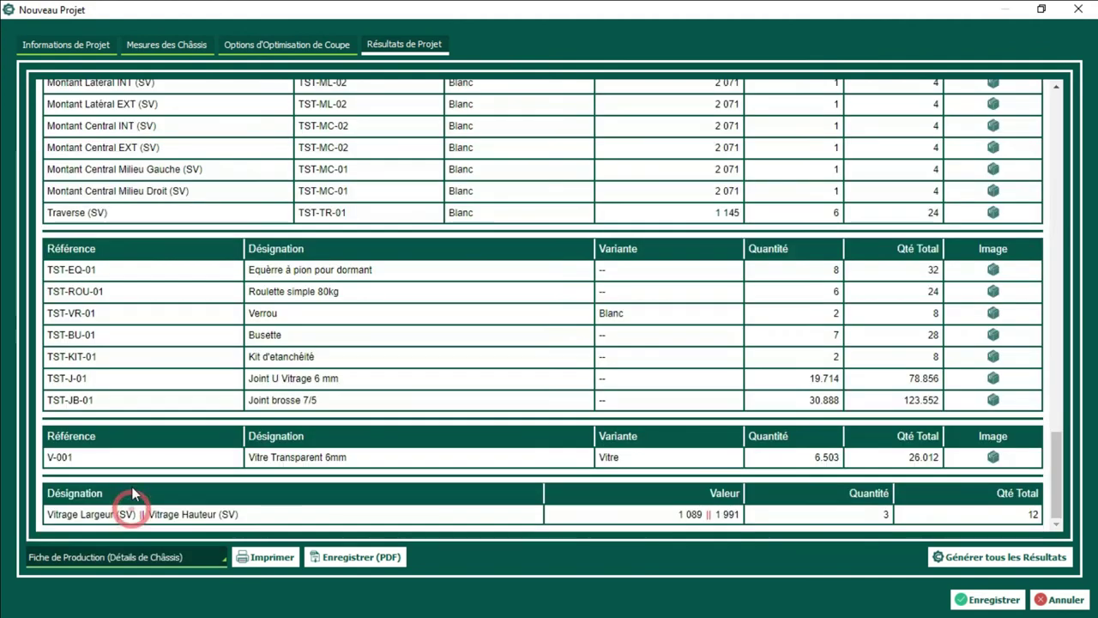
left_click_drag(1055, 451, 1046, 109)
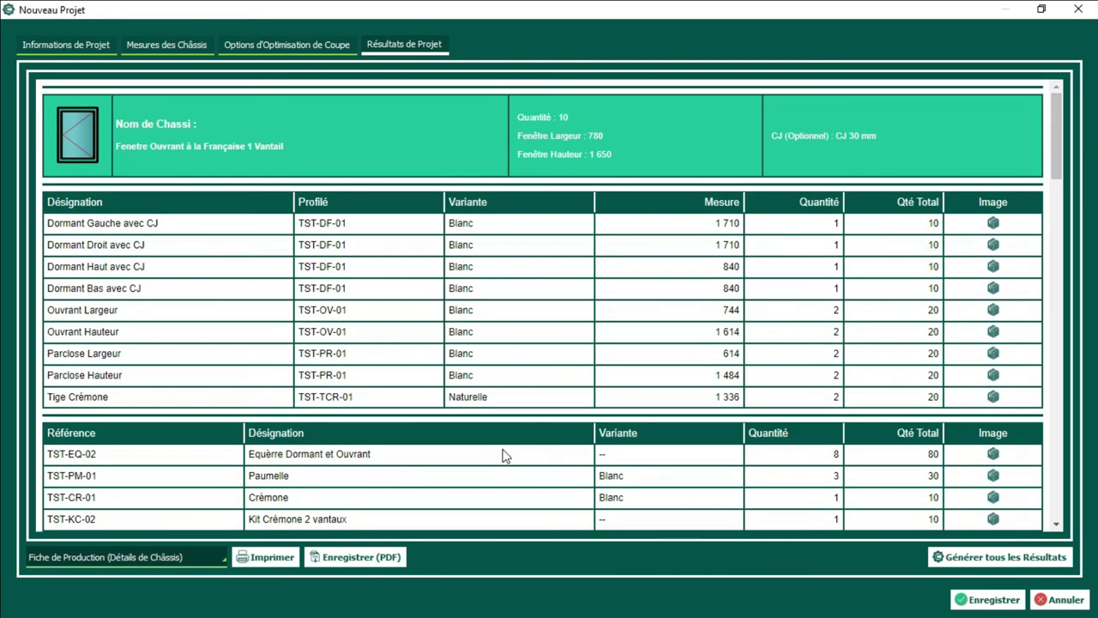
Step: Display the Fiche de Production (Mise en Barre) report and look over its bar summary and first cutting tables
left_click(191, 556)
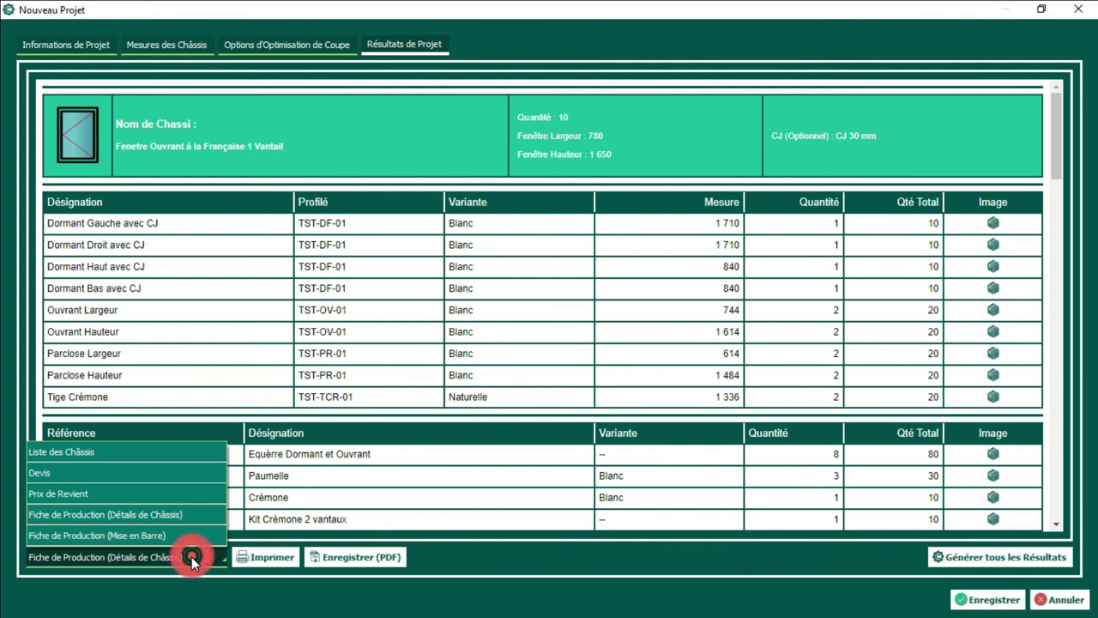
left_click(189, 535)
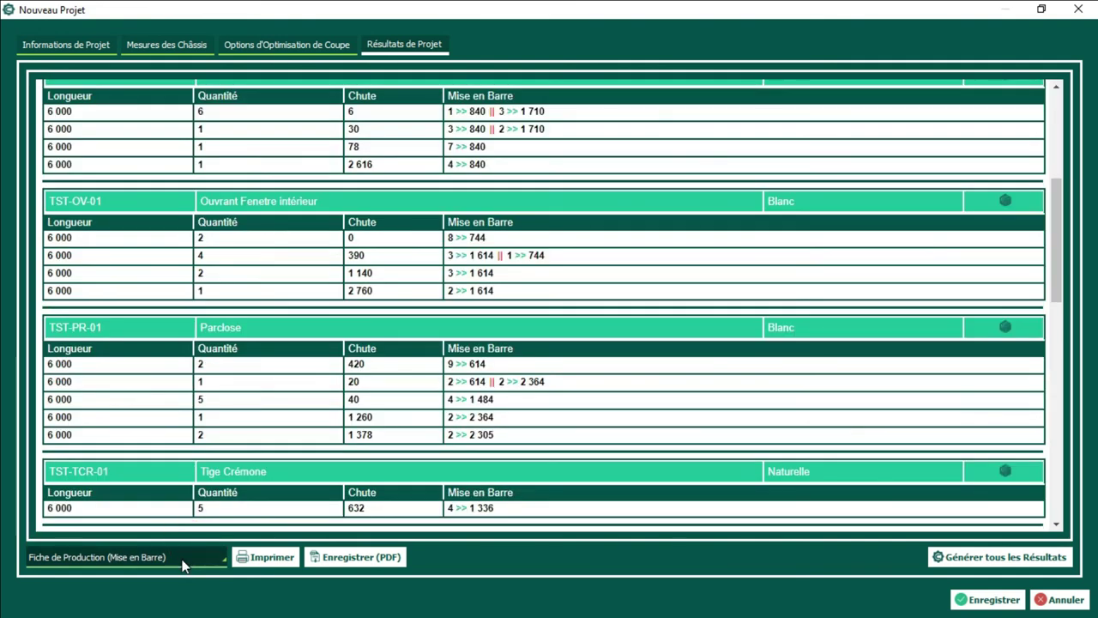
left_click_drag(1061, 202, 1054, 91)
scroll(621, 258, "down", 5)
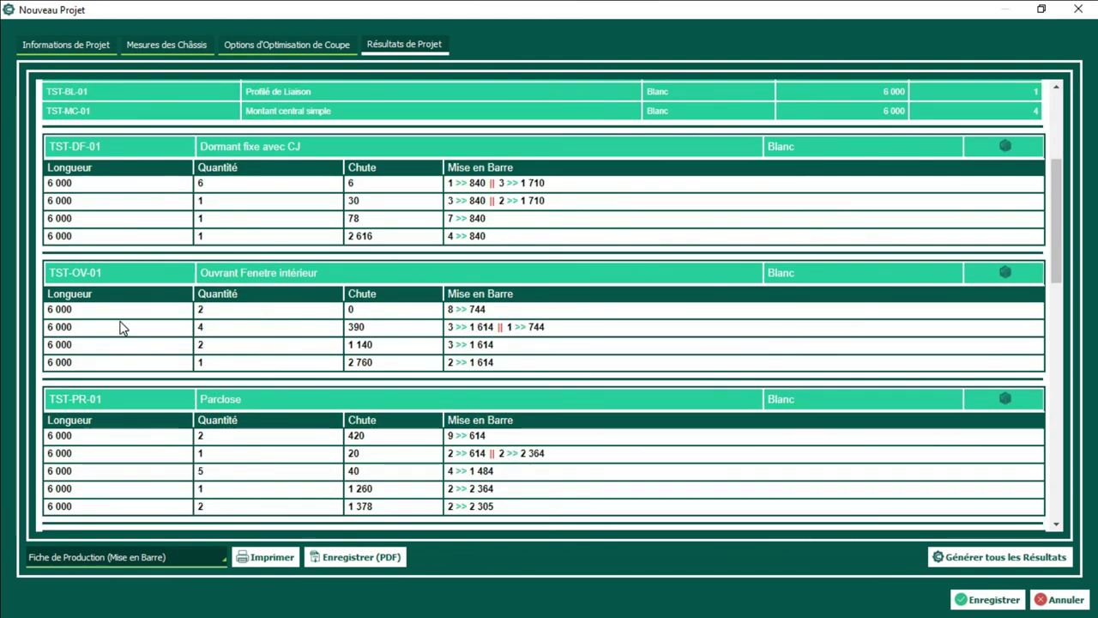
scroll(474, 337, "up", 3)
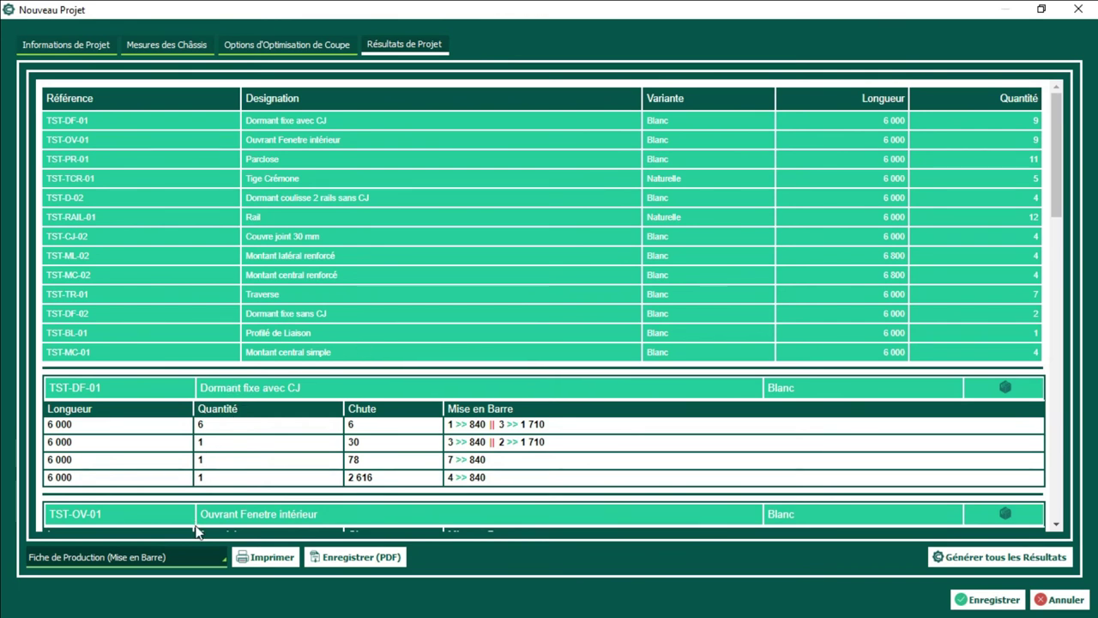
Step: Display Fiche de Production (Détails de Châssis) again and check the first frame's Dormant Gauche avec CJ designation
left_click(220, 539)
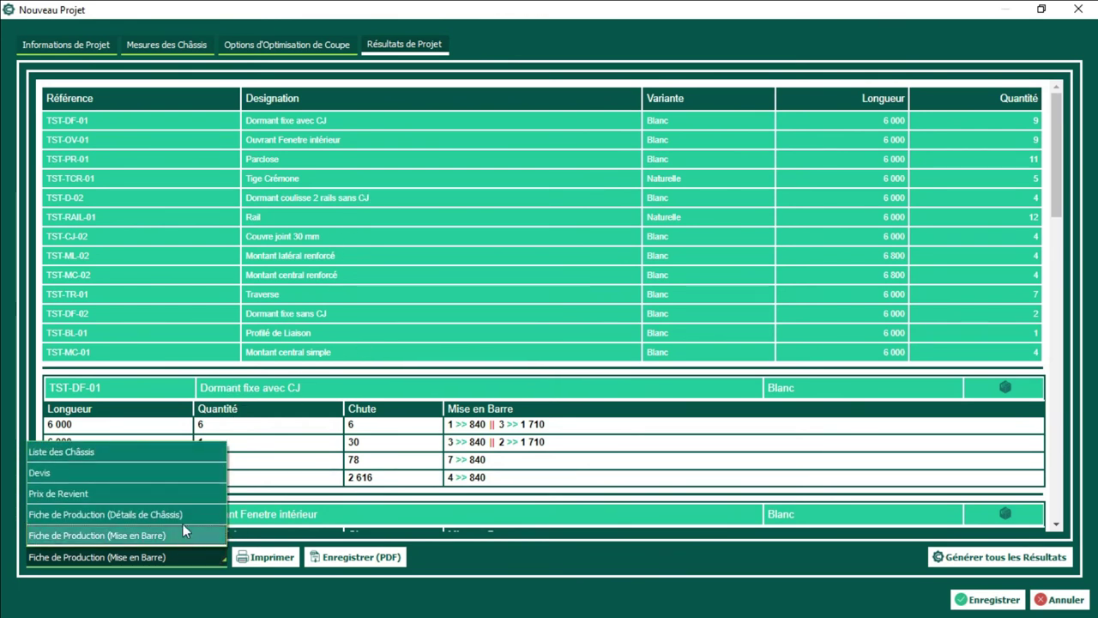
left_click(179, 519)
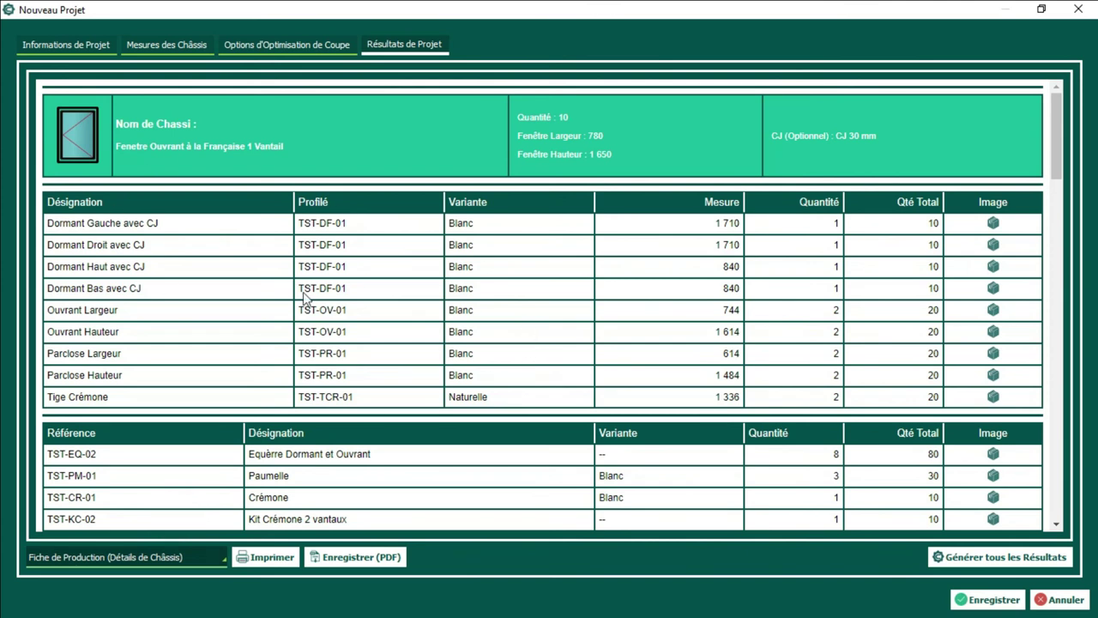
left_click(196, 221)
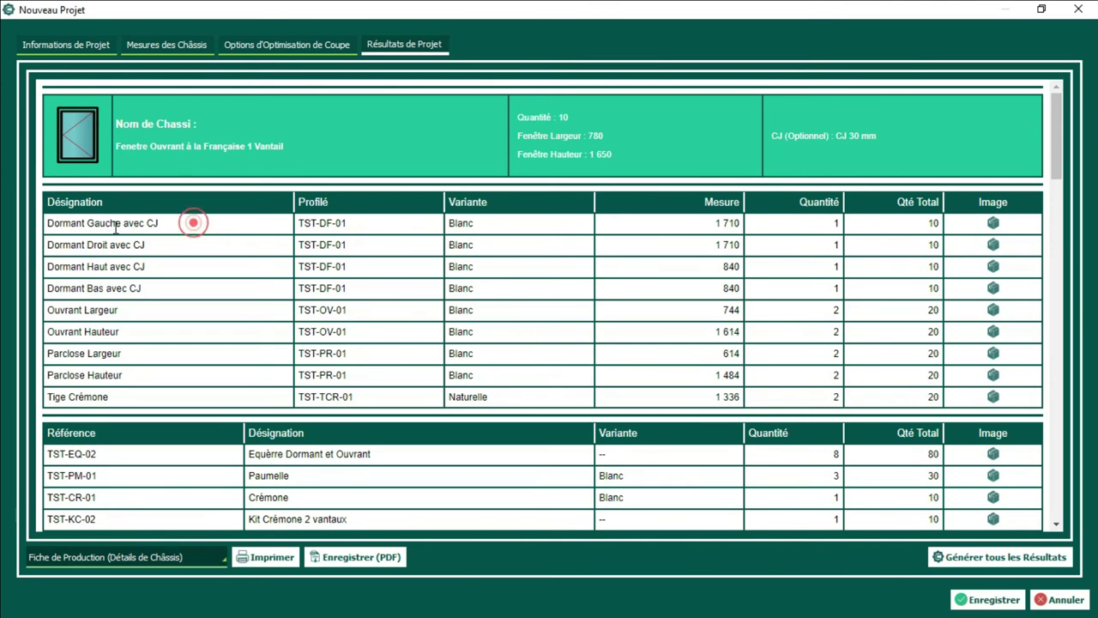
left_click(47, 225)
left_click_drag(158, 223, 66, 225)
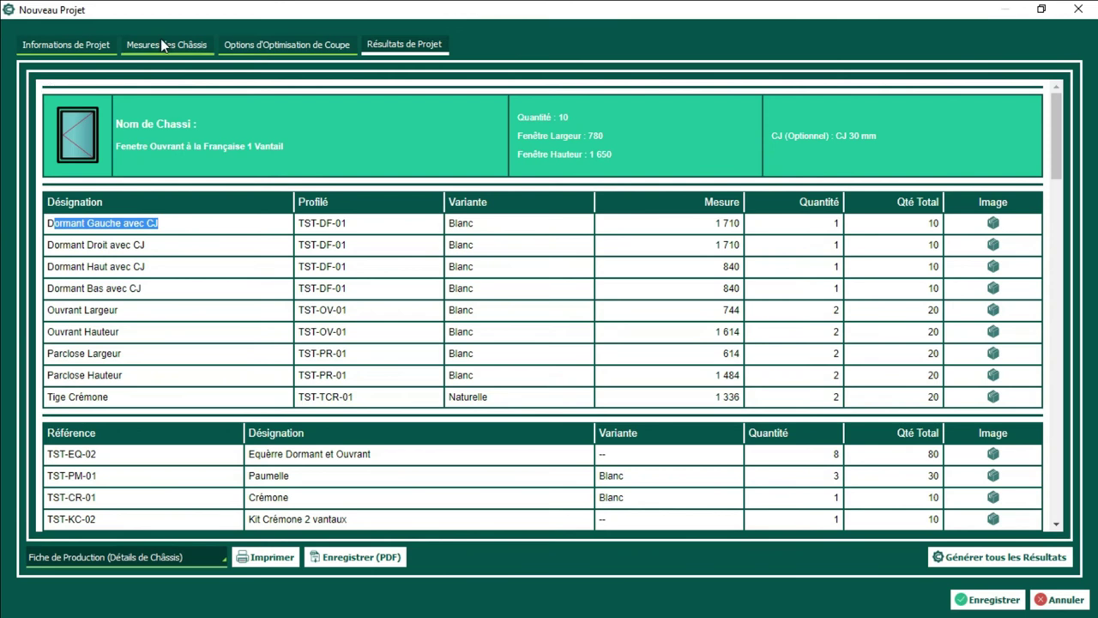
left_click(142, 226)
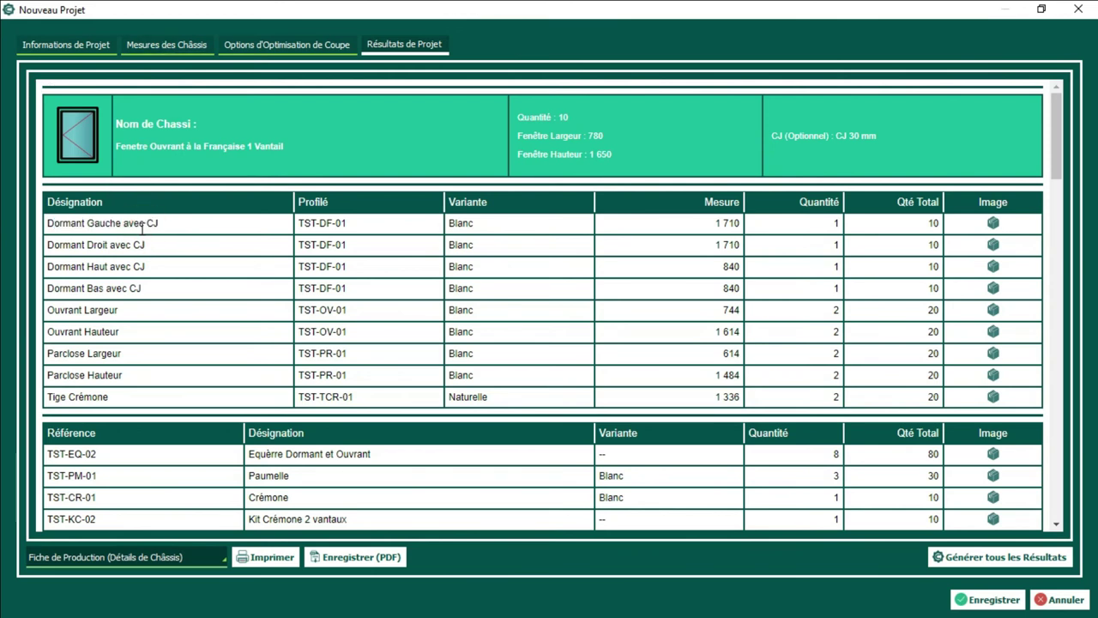
Step: Open the bar parameters of the F-OV-1V window and set its four Dormant avec CJ bars to Options
left_click(195, 43)
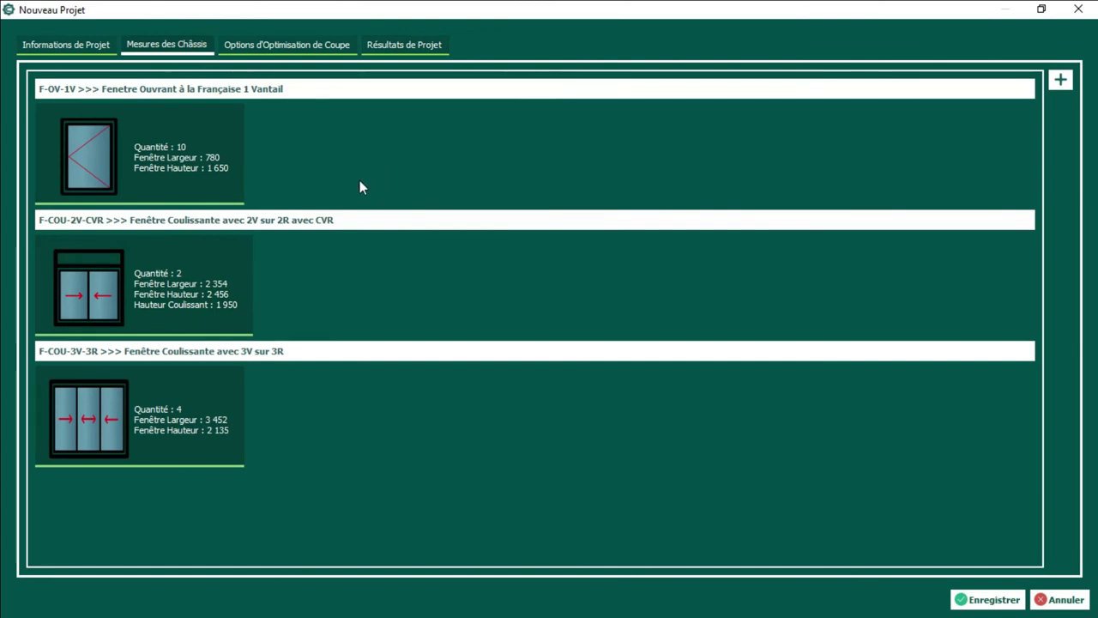
left_click(165, 170)
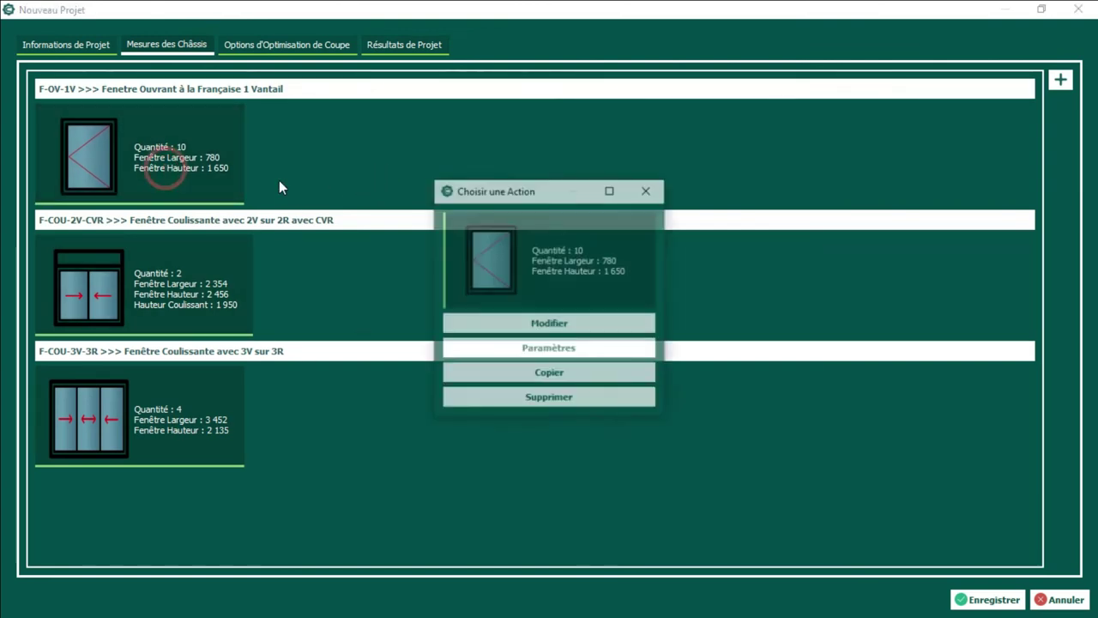
left_click(521, 348)
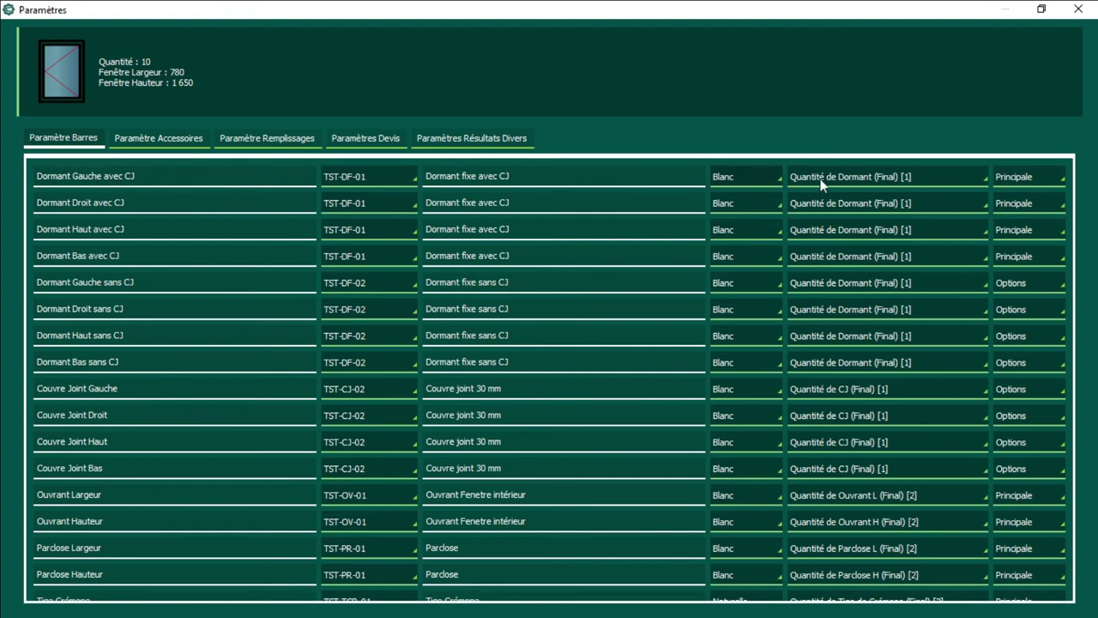
left_click(1008, 182)
left_click(1013, 217)
left_click(1013, 207)
left_click(1017, 245)
left_click(1023, 229)
left_click(1021, 272)
left_click(1025, 255)
left_click(1021, 299)
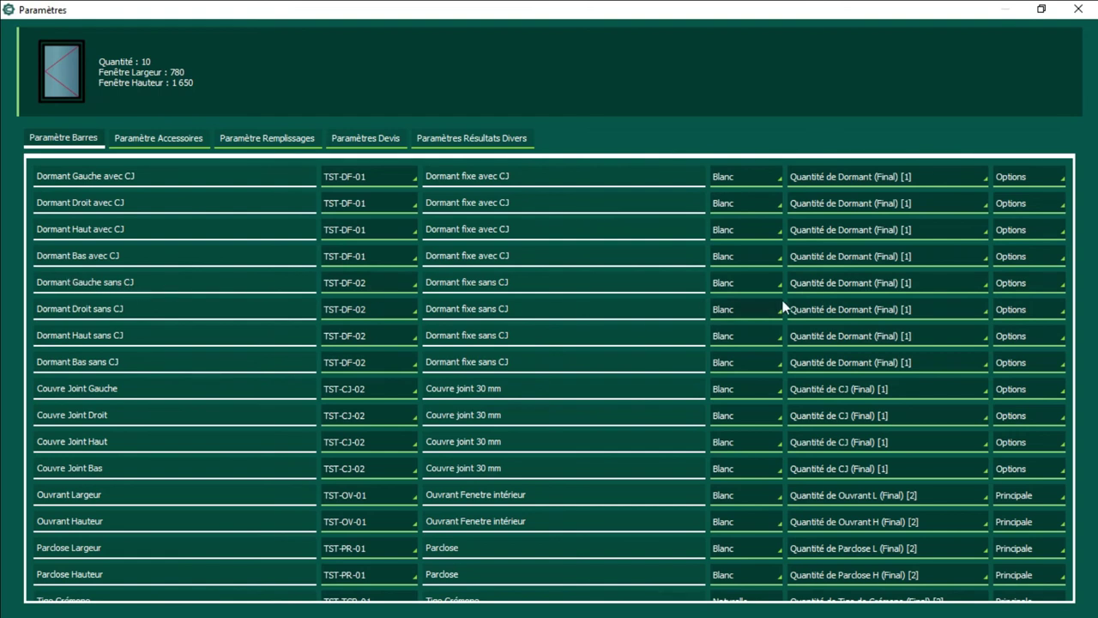
Step: Set the four Dormant sans CJ bars (Gauche, Droit, Haut, Bas) to Principale and close the window's parameters
left_click(1004, 281)
left_click(1006, 302)
left_click(1006, 307)
left_click(1006, 329)
left_click(1013, 343)
left_click(1011, 355)
left_click(1010, 362)
left_click(1010, 380)
left_click(1078, 9)
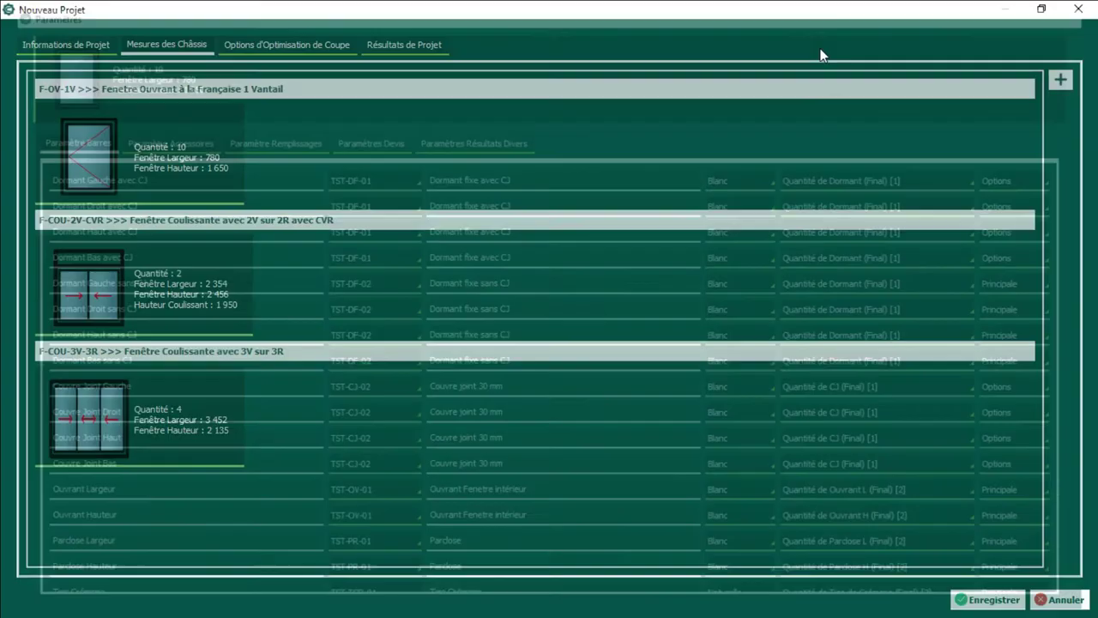
Step: Regenerate all project results and check the Dormant designations in the first frame's details
left_click(384, 43)
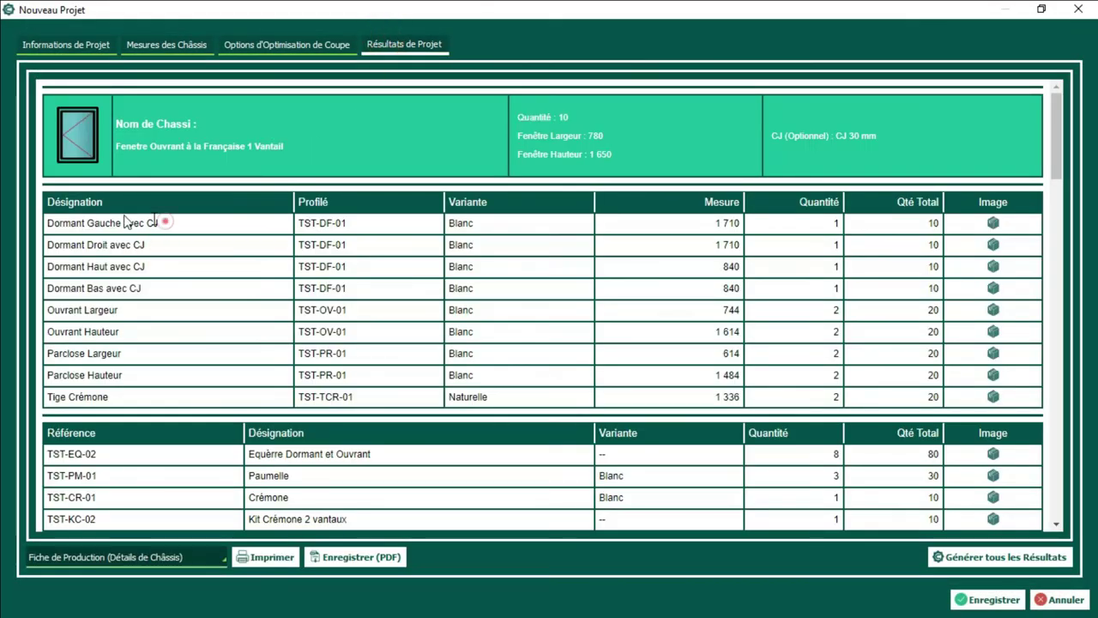
left_click_drag(162, 221, 65, 206)
left_click(184, 225)
double_click(183, 225)
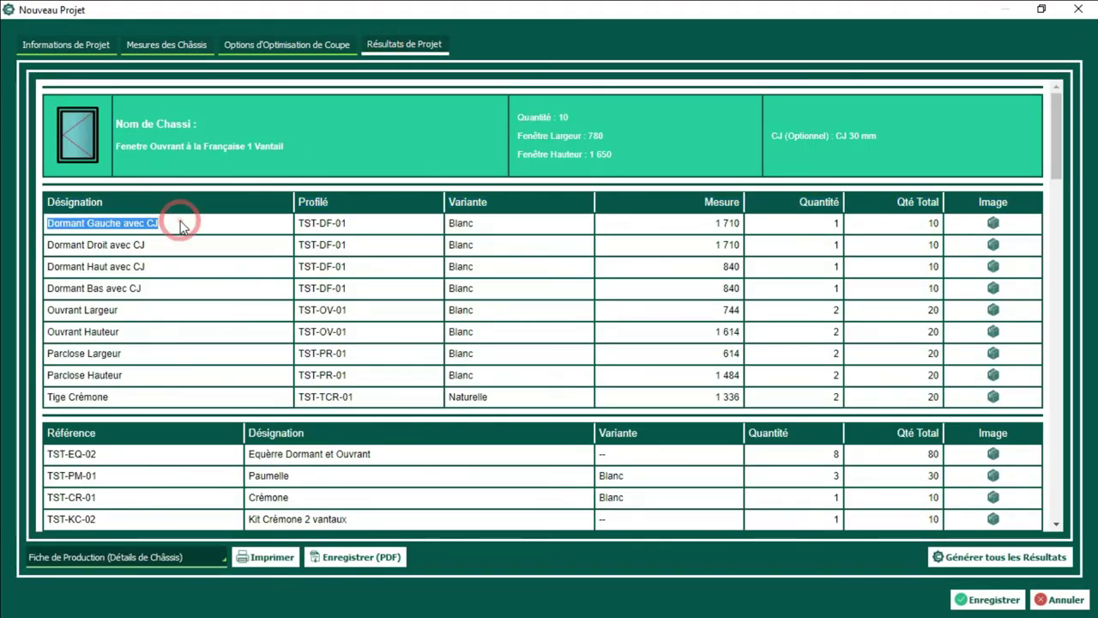
left_click(1016, 563)
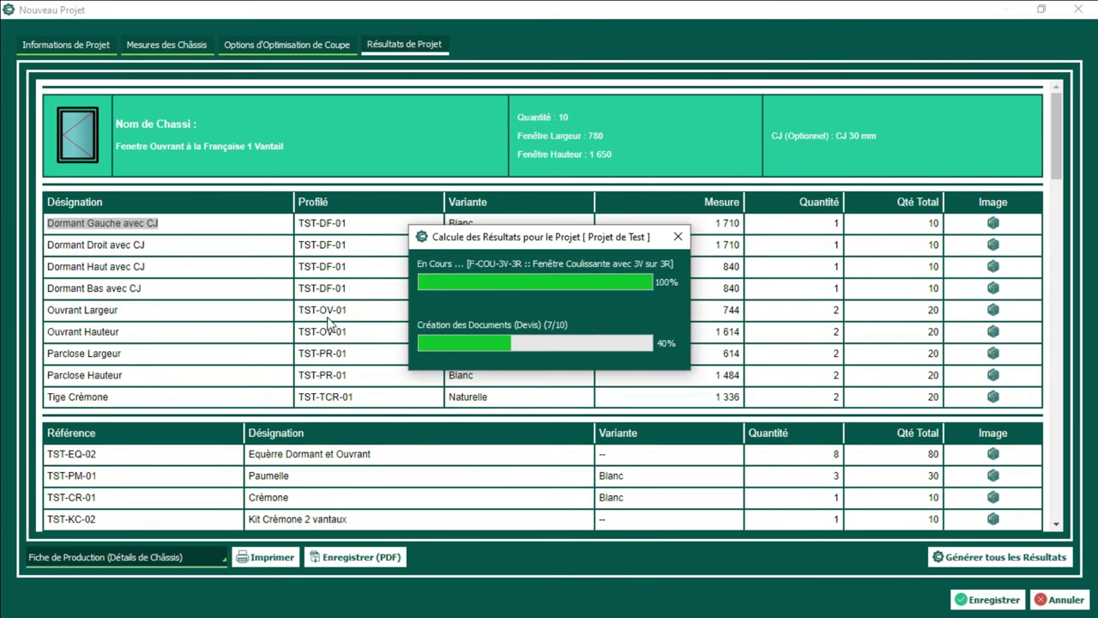
double_click(150, 225)
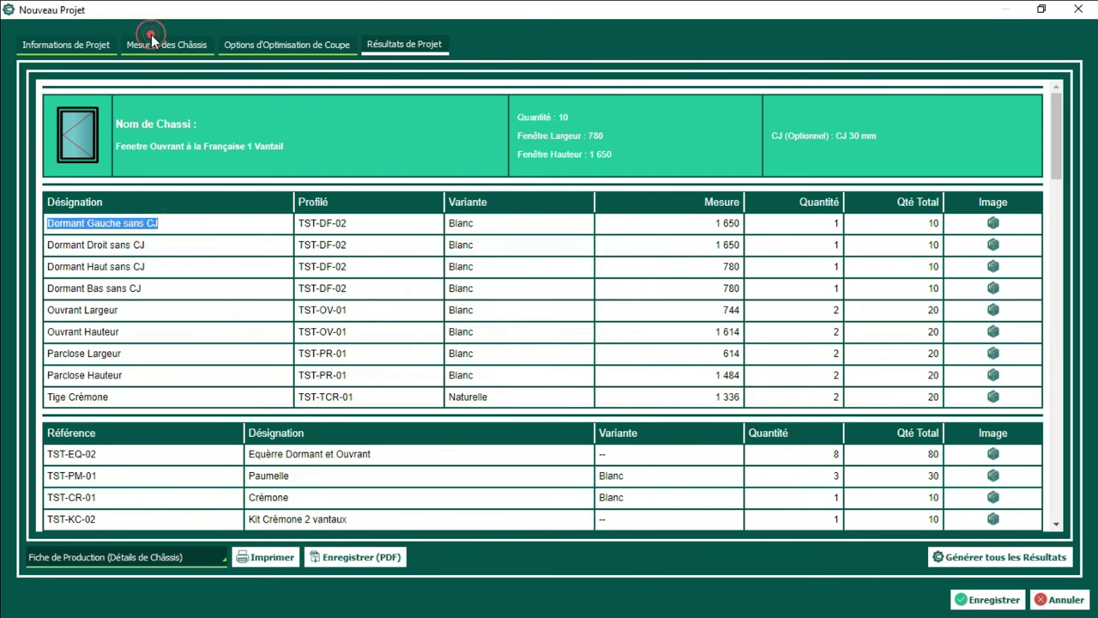
double_click(153, 220)
left_click(154, 246)
left_click_drag(153, 292, 142, 225)
left_click(98, 230)
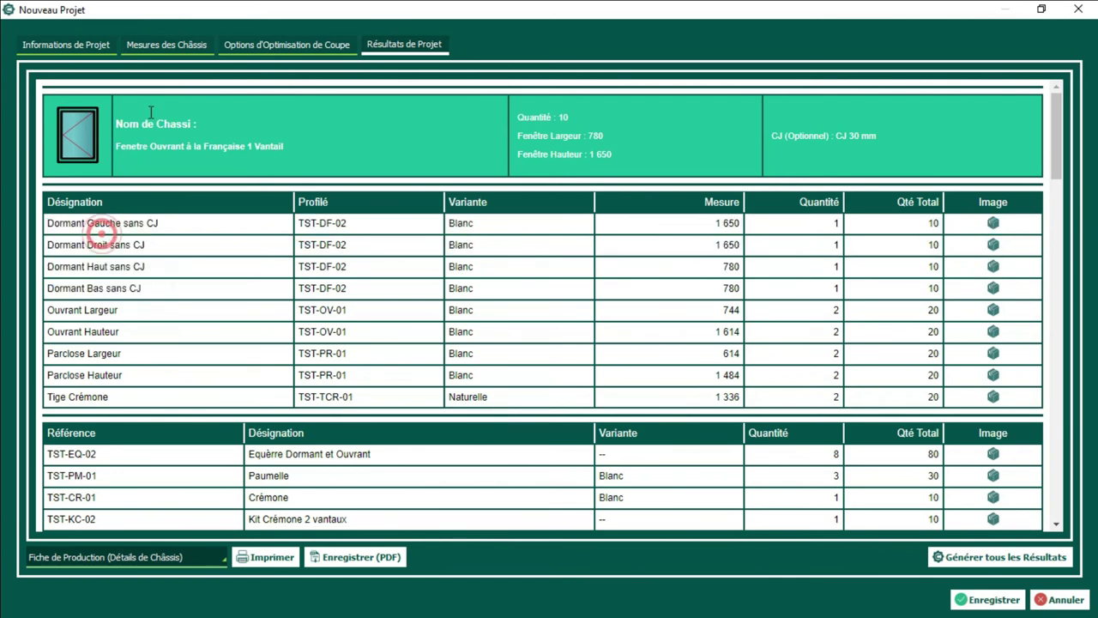
Step: Review the F-OV-1V window's bar parameters and check the Variante of its Dormant rows in the frame-details report
left_click(154, 42)
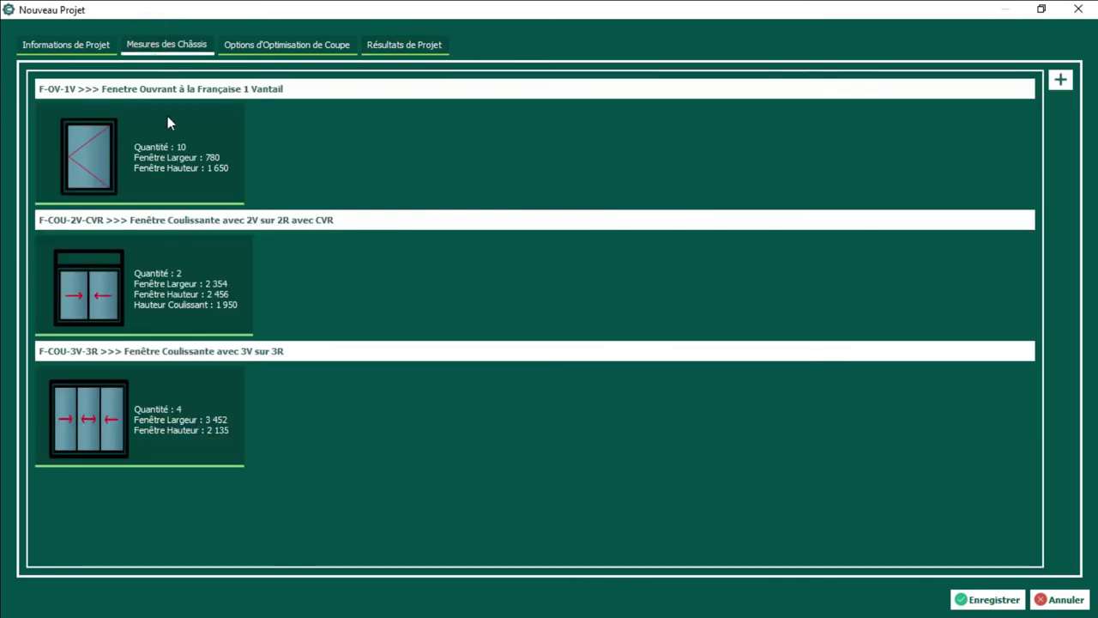
left_click(179, 186)
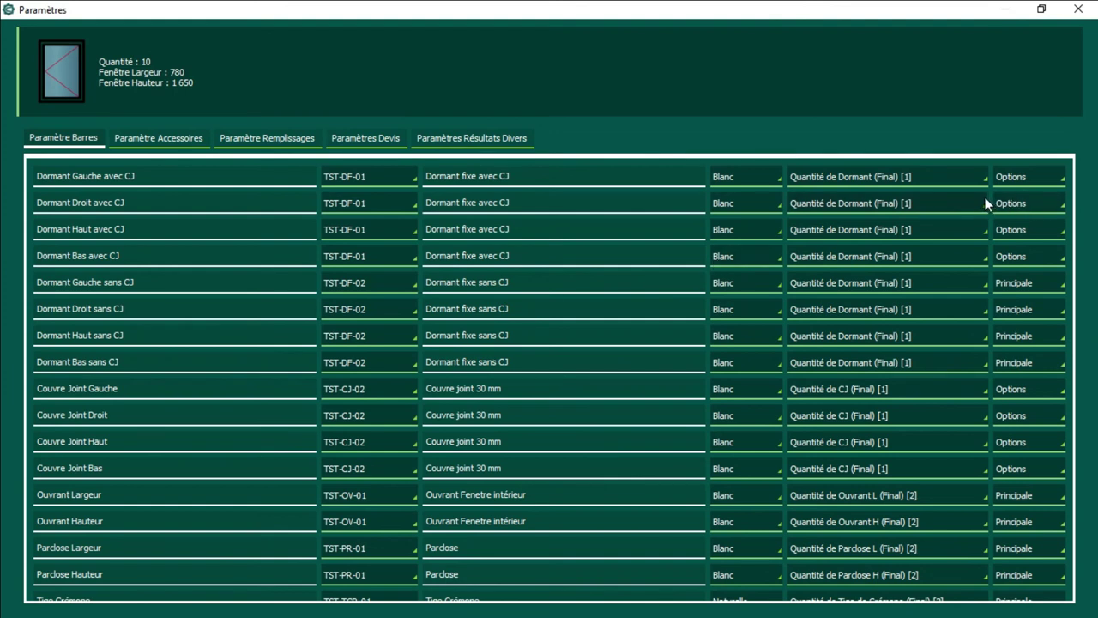
left_click(1077, 8)
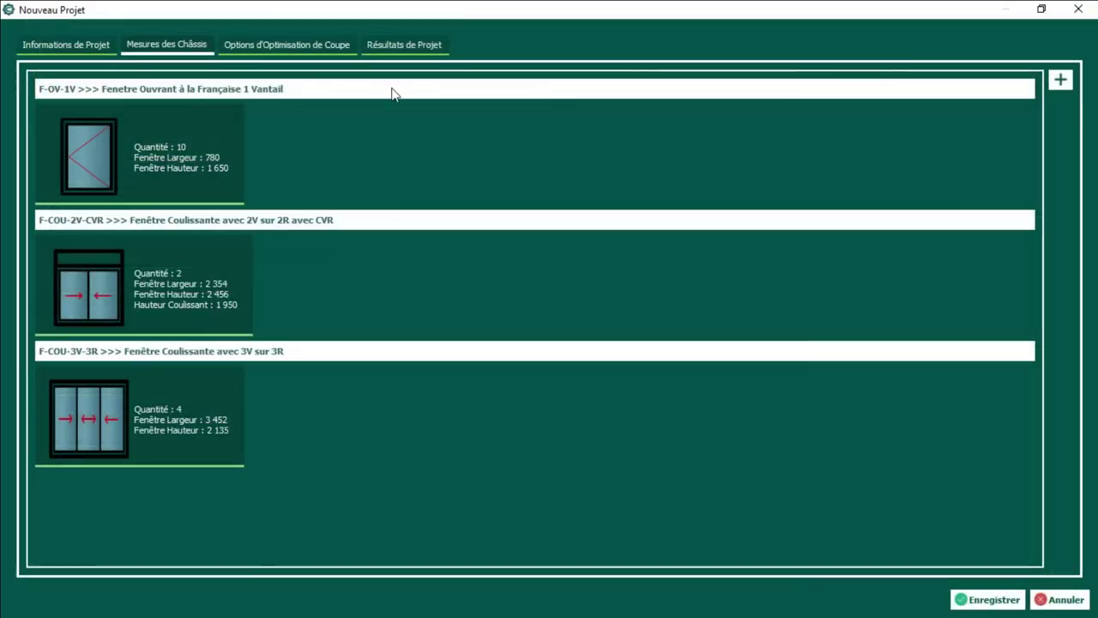
left_click(403, 44)
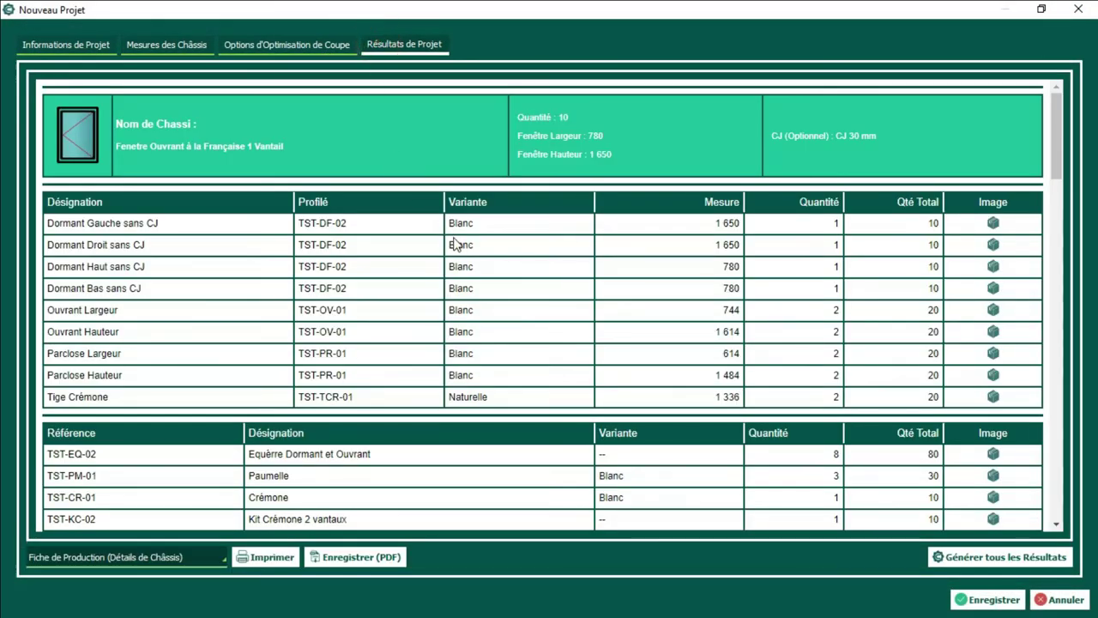
double_click(484, 223)
left_click_drag(485, 245, 498, 260)
left_click(496, 252)
Step: In the F-OV-1V window's bar parameters, set the variant of all four Dormant sans CJ bars to Gris
left_click(165, 47)
left_click(196, 172)
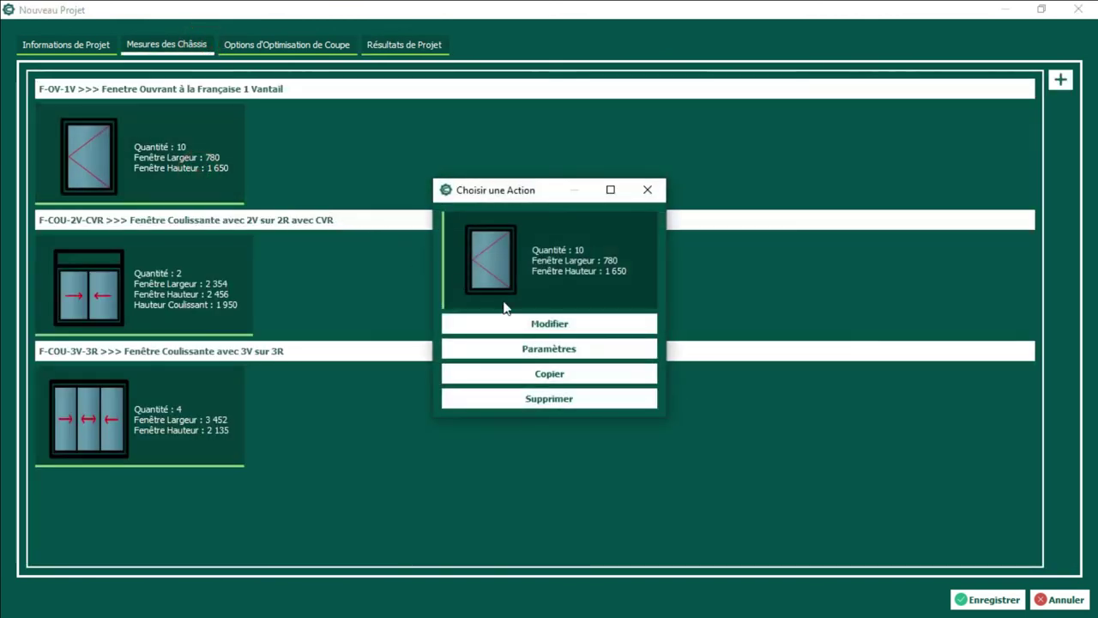
left_click(528, 346)
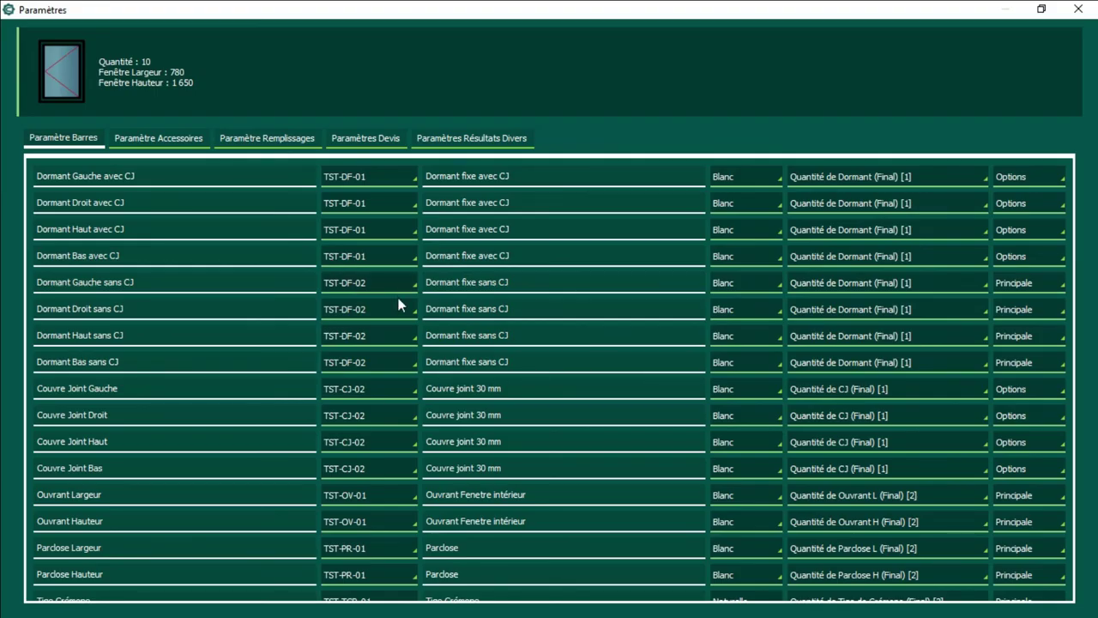
left_click(734, 283)
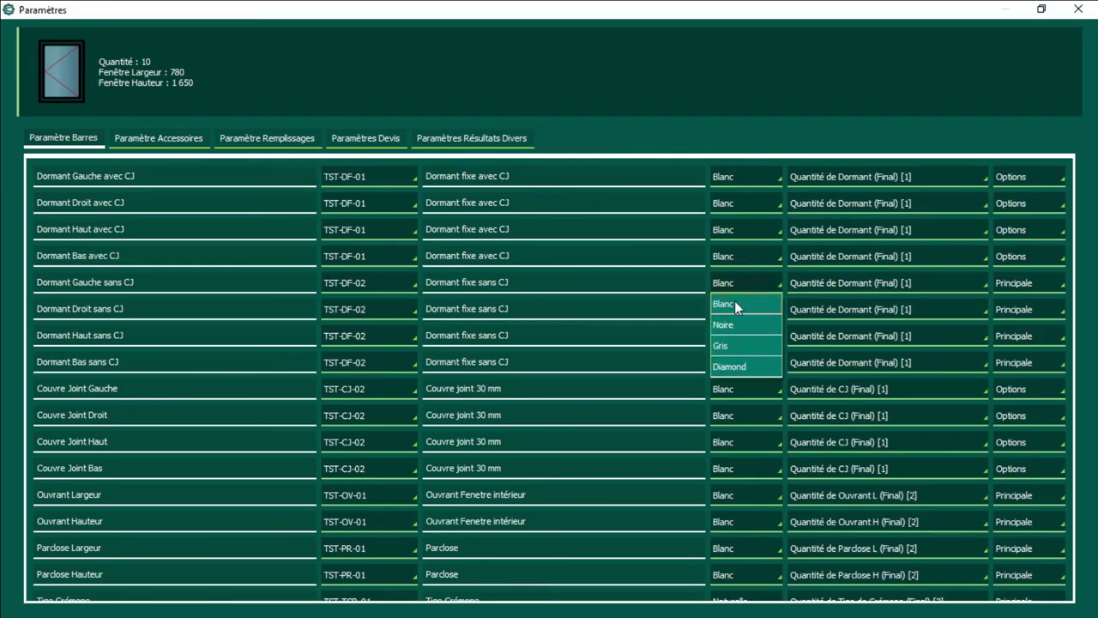
left_click(741, 341)
left_click(741, 318)
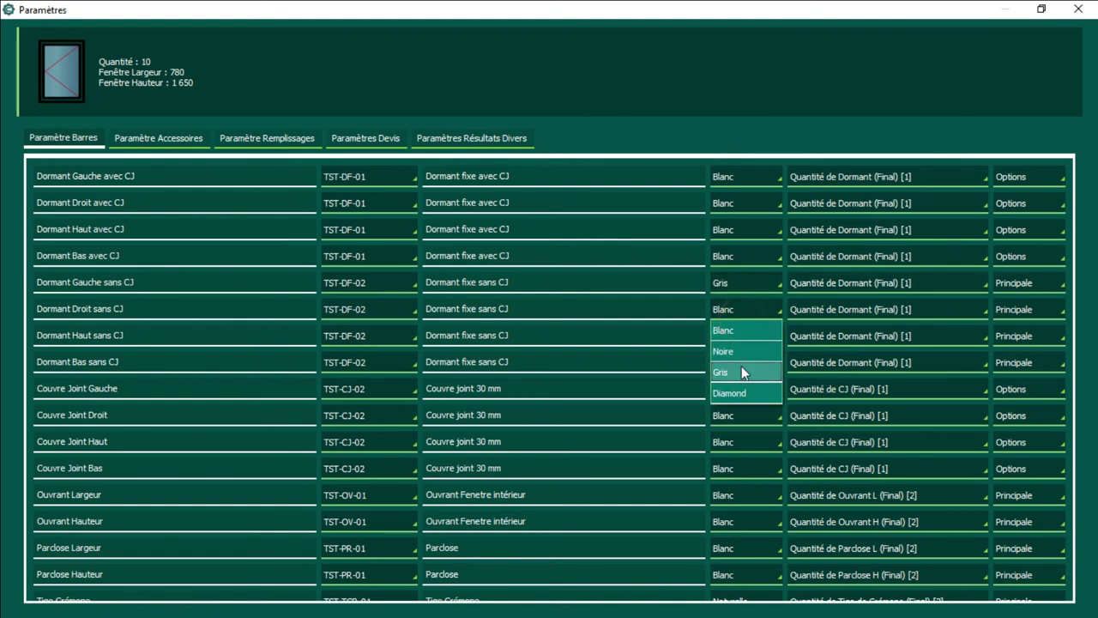
left_click(737, 359)
left_click(736, 339)
left_click(731, 380)
left_click(740, 362)
left_click(737, 419)
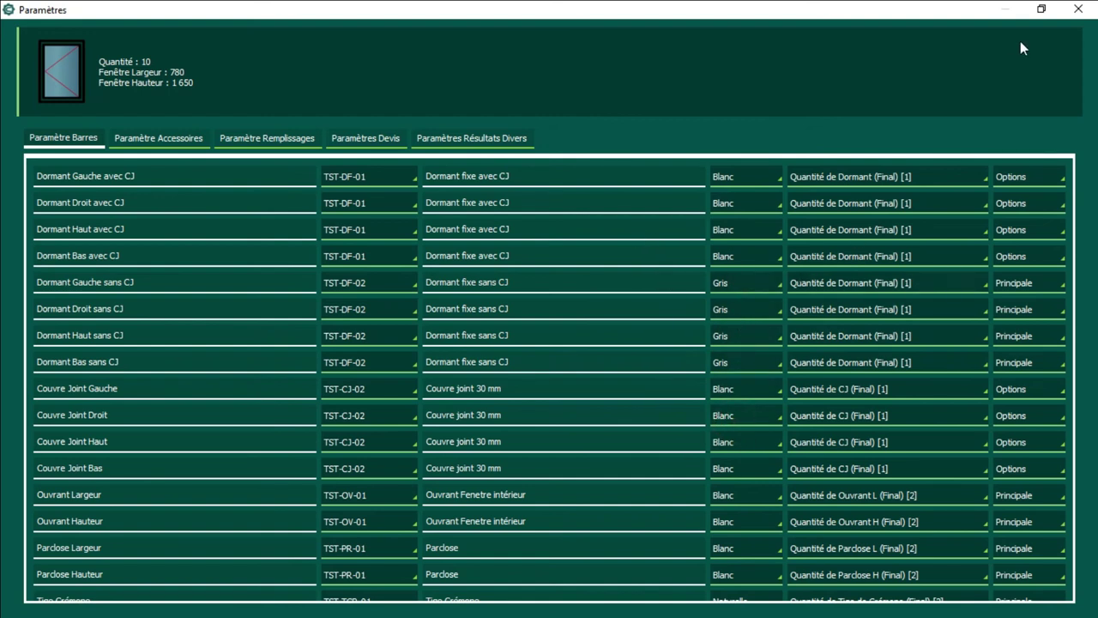
left_click(1078, 9)
Step: Regenerate all project results and check the Variante of the first frame's four Dormant rows
left_click(421, 43)
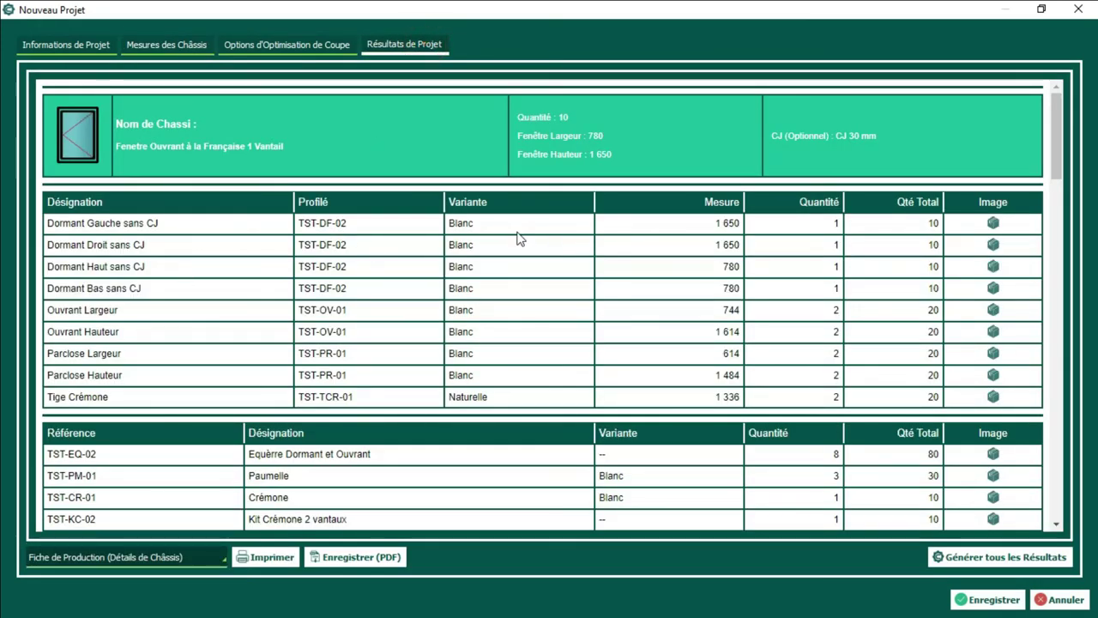
left_click_drag(448, 223, 495, 286)
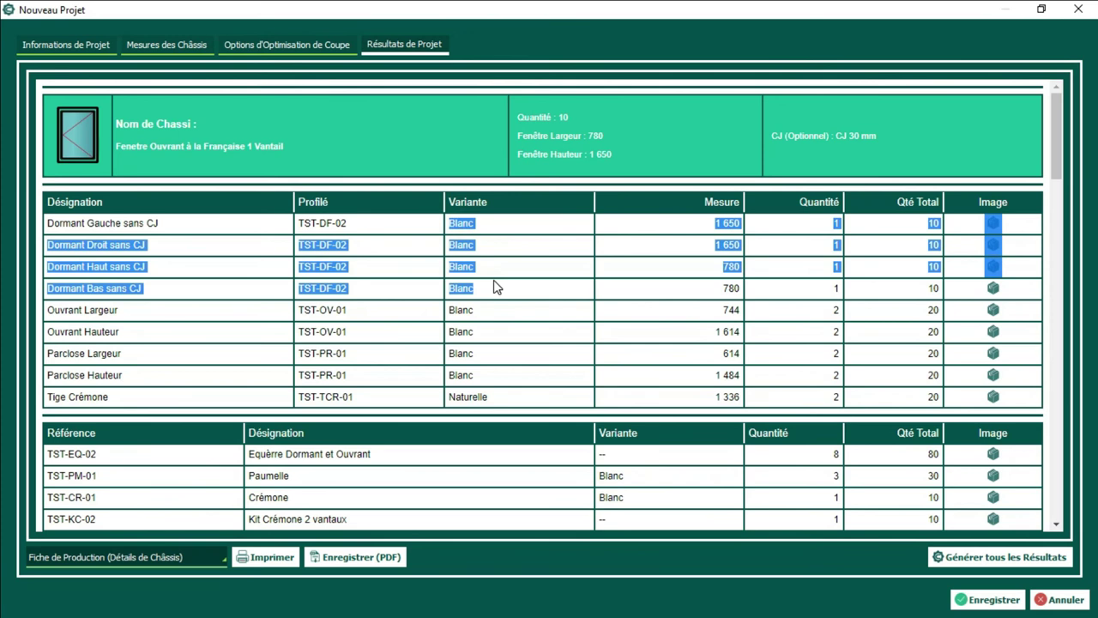
left_click(1000, 557)
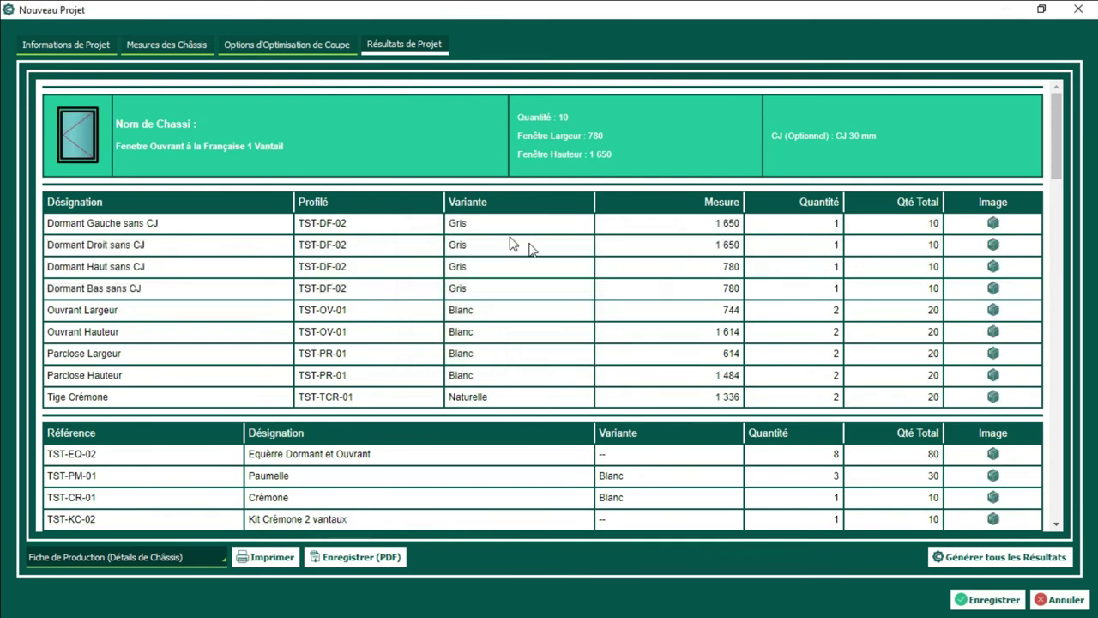
left_click_drag(446, 223, 482, 297)
left_click(481, 288)
left_click(176, 46)
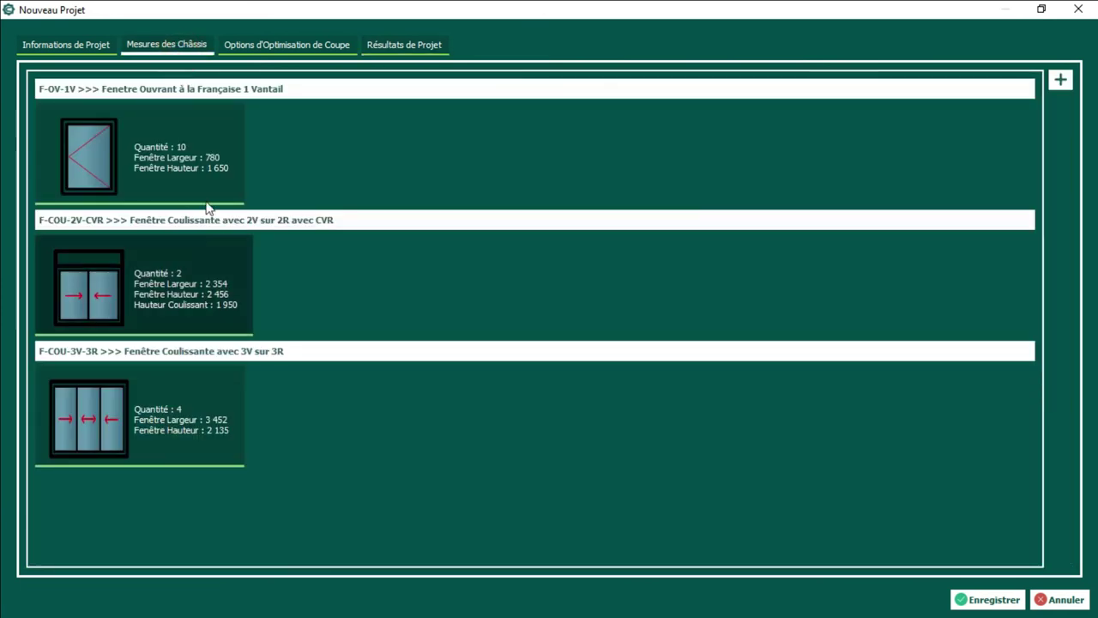
left_click(380, 43)
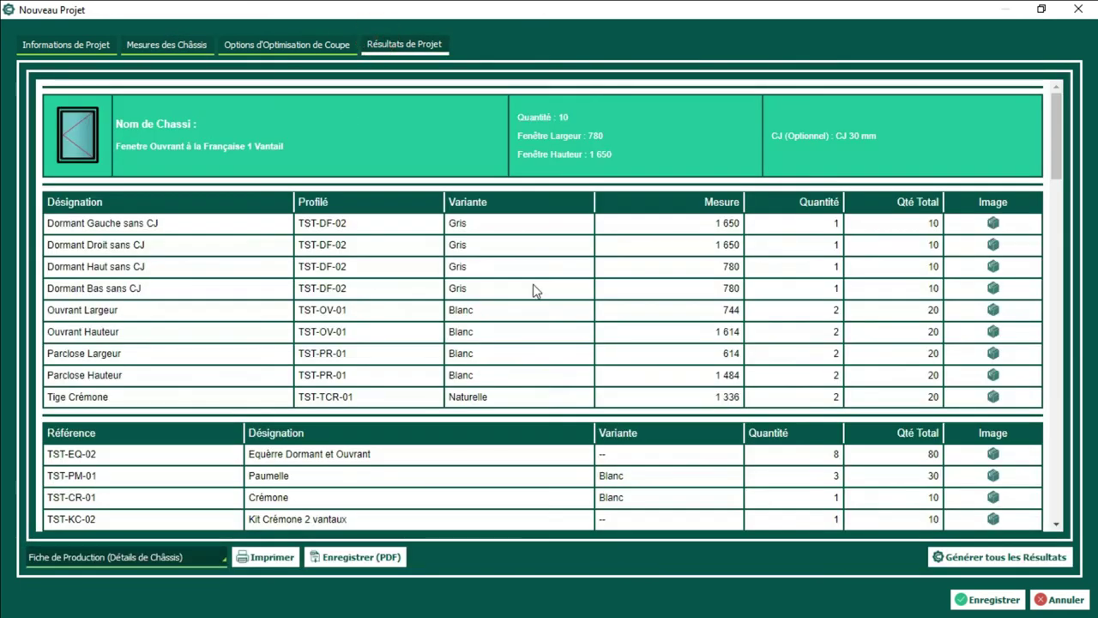
Step: Open the F-OV-1V window's accessory parameters and set the Paumelle (TST-PM-01) quantity to 2
left_click(167, 45)
left_click(179, 152)
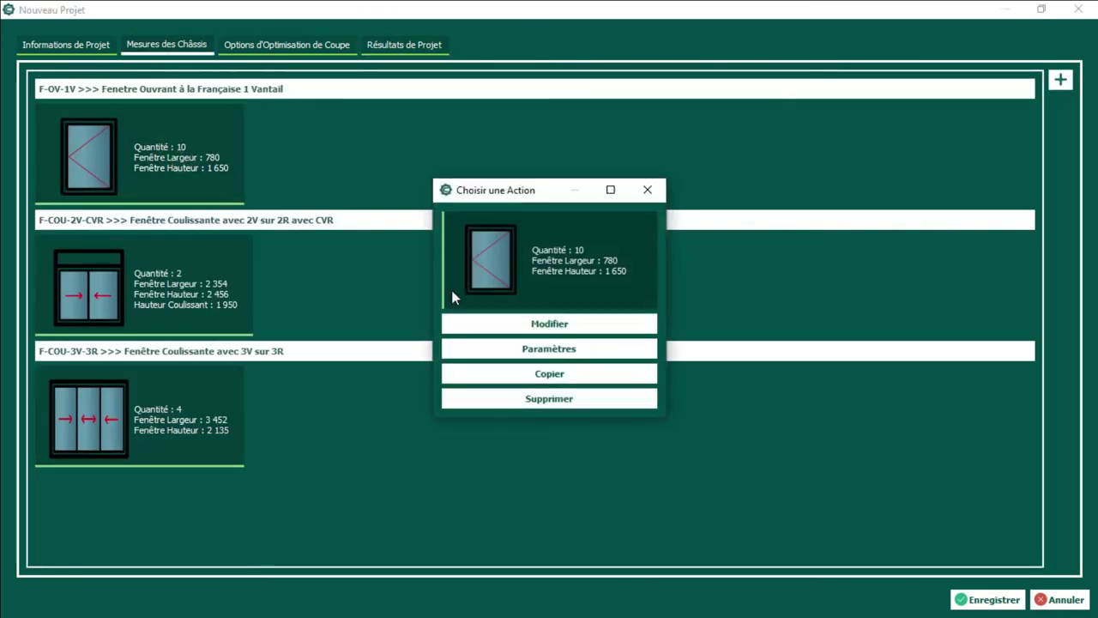
left_click(542, 352)
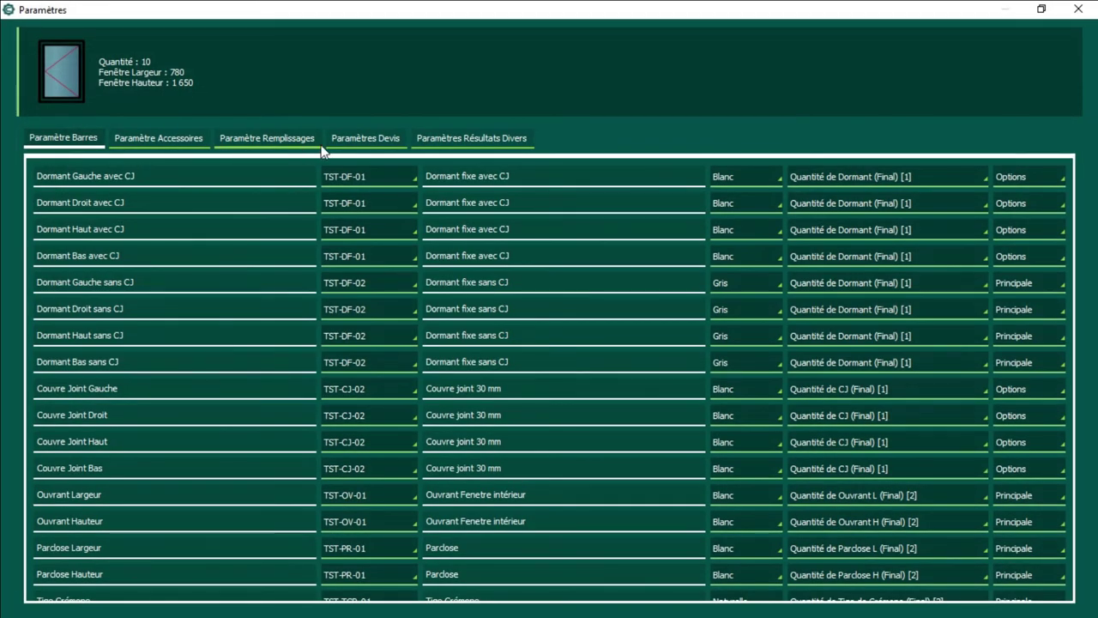
left_click(159, 138)
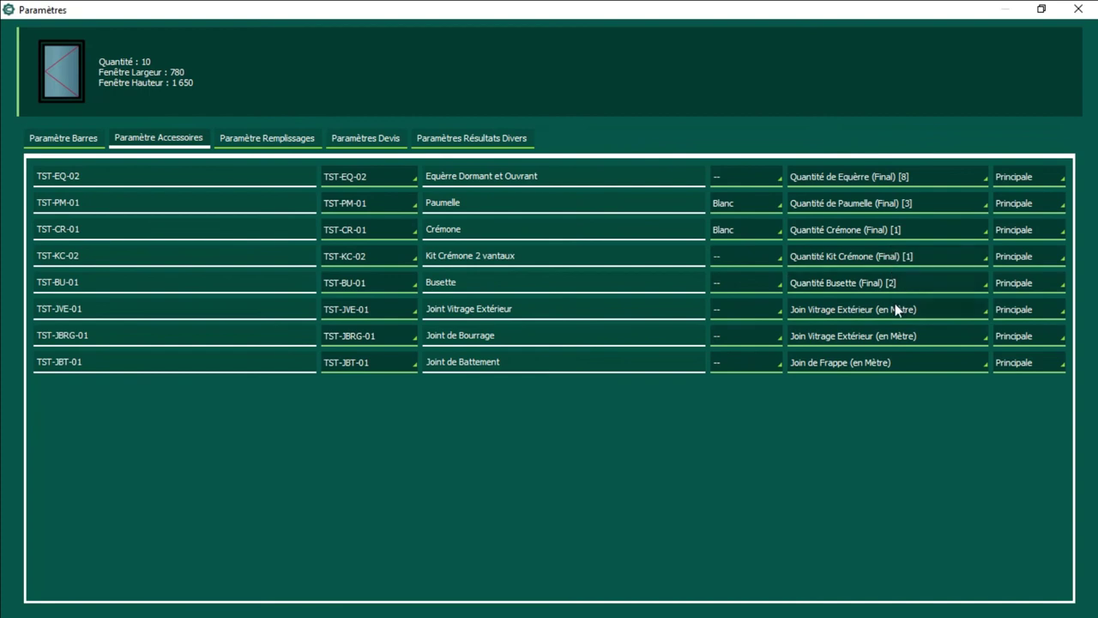
left_click(898, 206)
left_click(898, 206)
left_click(902, 206)
left_click(902, 230)
left_click(1088, 9)
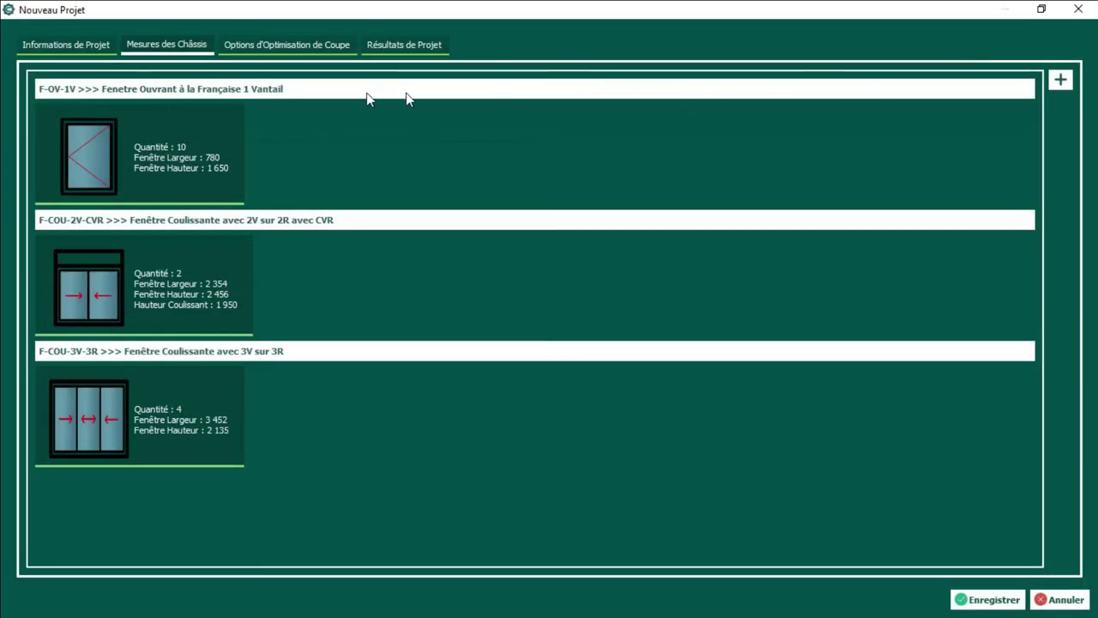
Step: Regenerate all project results and check the Paumelle quantity in the first frame's accessories table
left_click(396, 44)
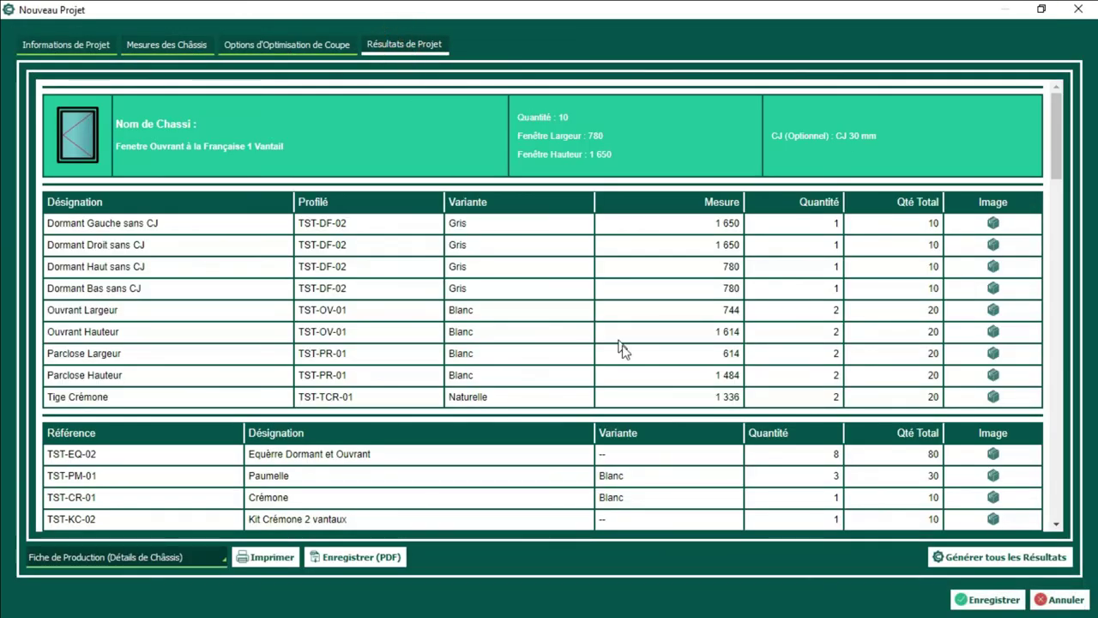
scroll(297, 296, "down", 1)
scroll(298, 296, "down", 1)
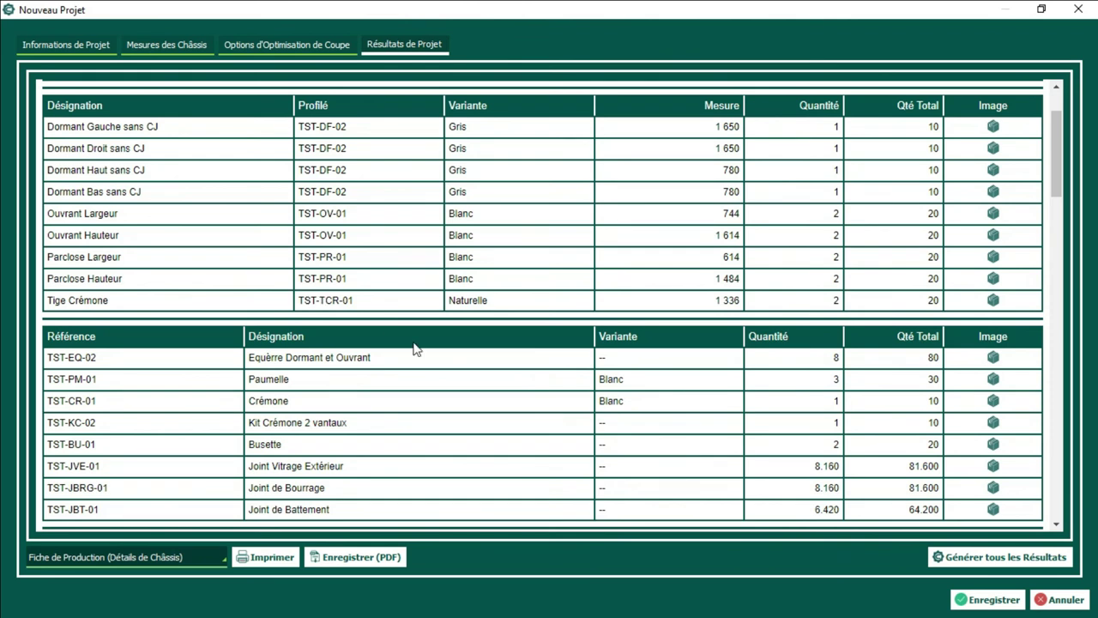
left_click_drag(51, 382, 924, 382)
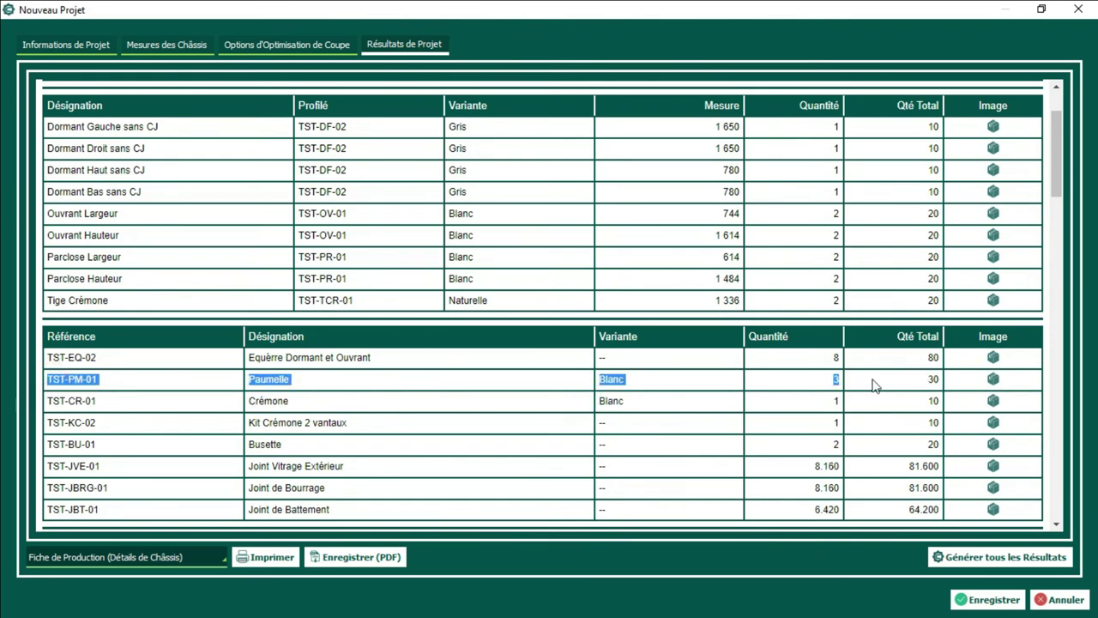
left_click(817, 376)
left_click(938, 560)
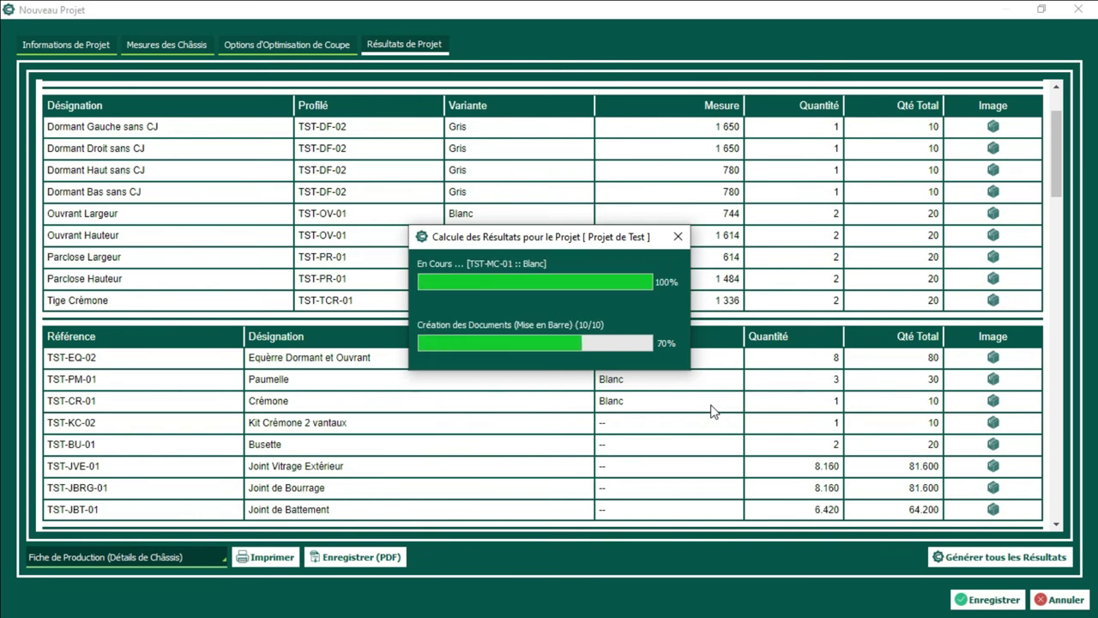
double_click(835, 382)
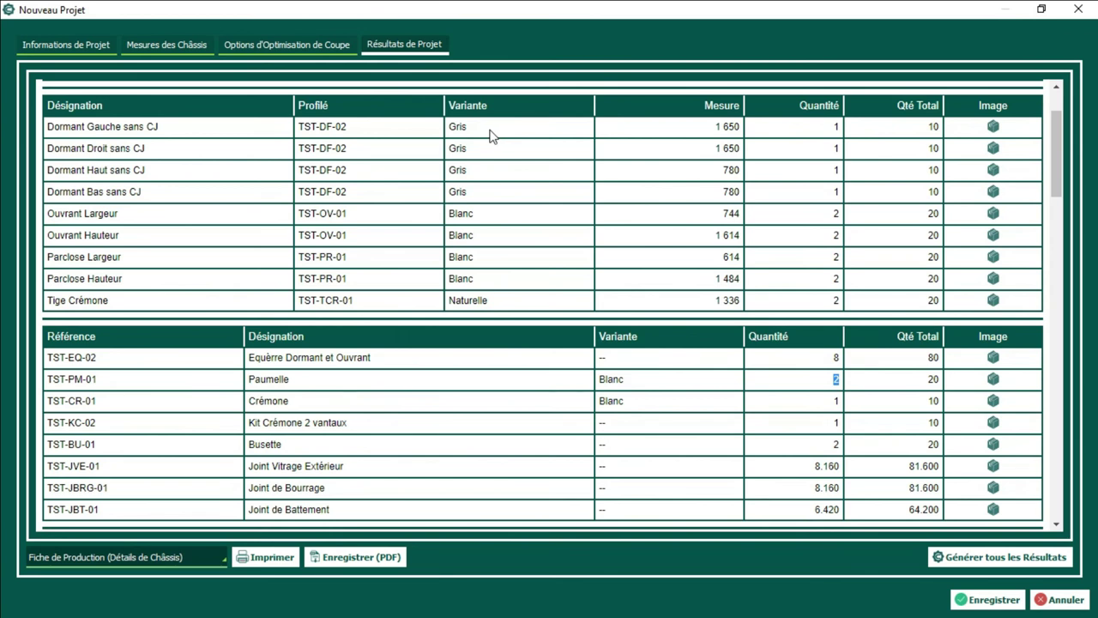
left_click(154, 44)
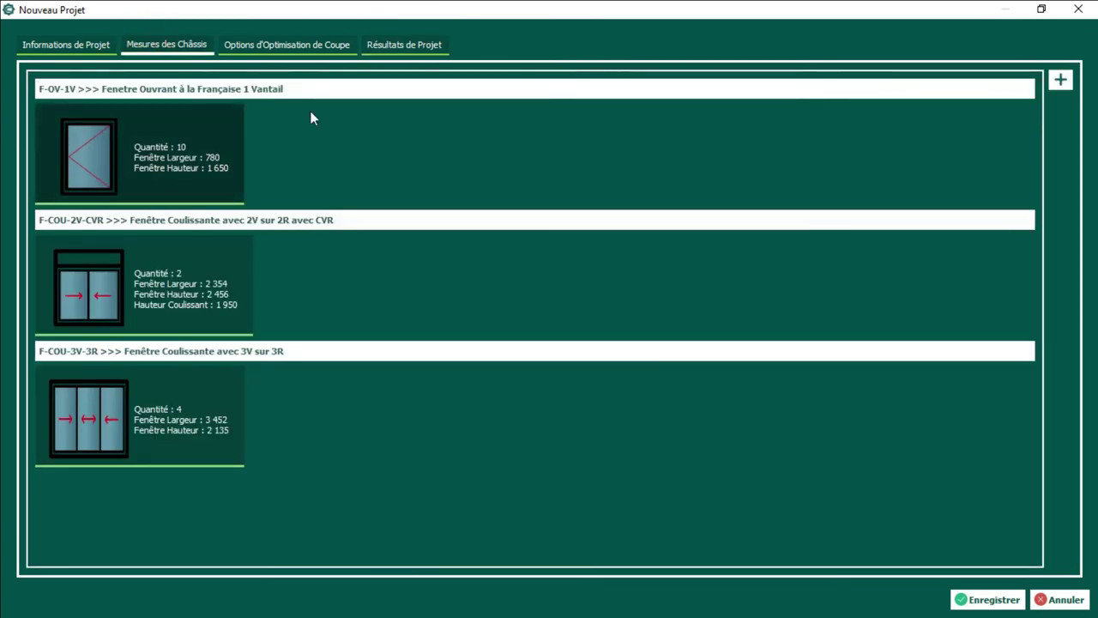
left_click(404, 43)
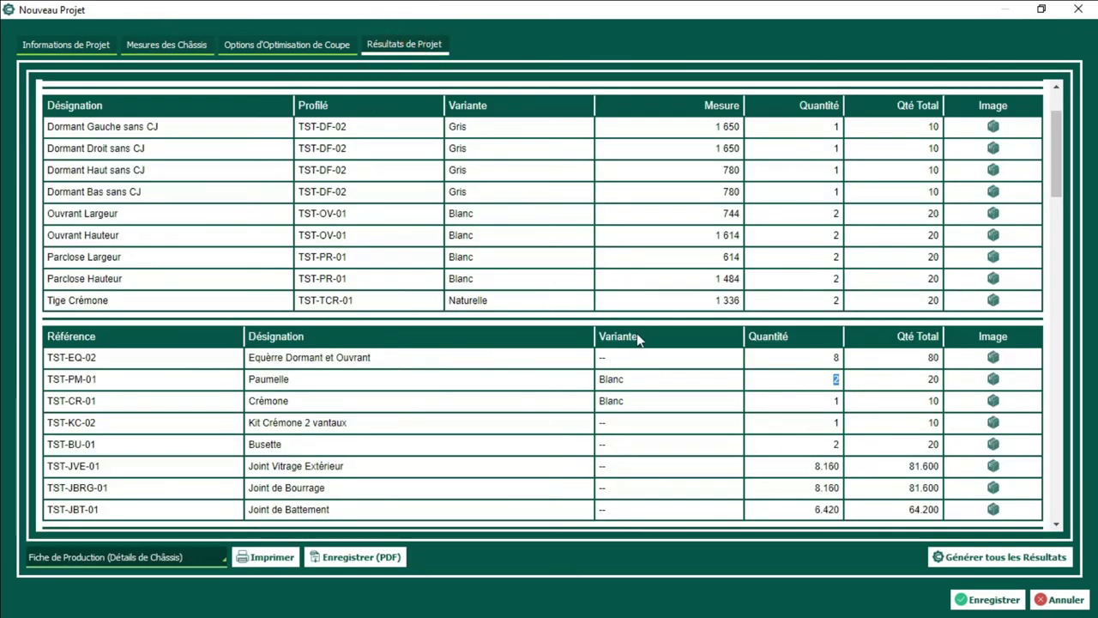
Step: Review the first frame's bar and accessory tables in the production report
scroll(475, 306, "up", 2)
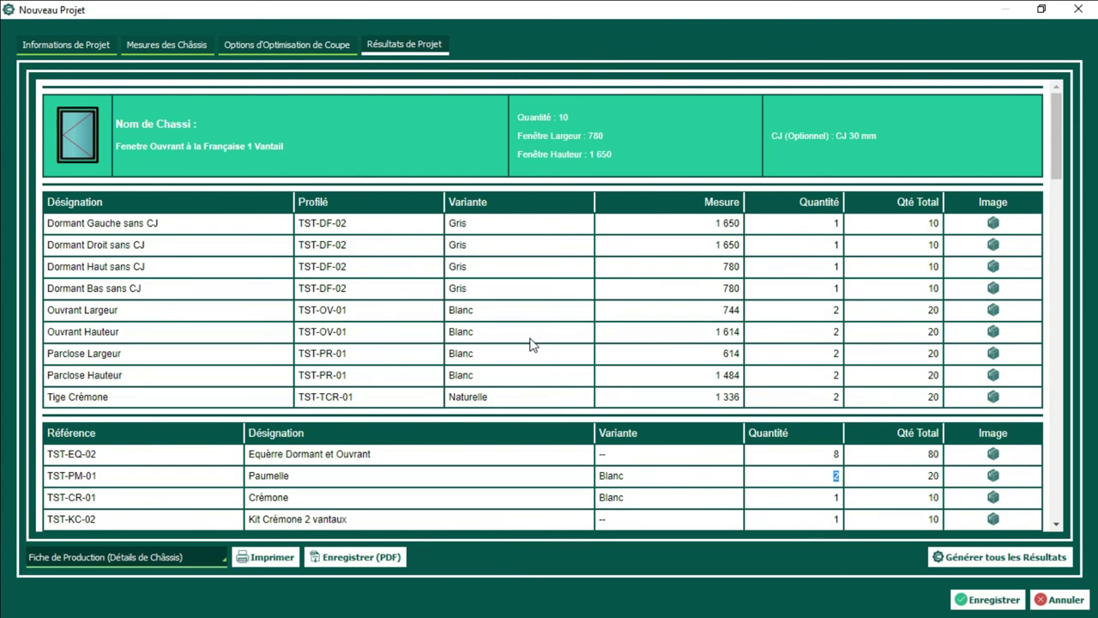
scroll(532, 343, "down", 3)
scroll(534, 343, "up", 3)
scroll(531, 344, "down", 2)
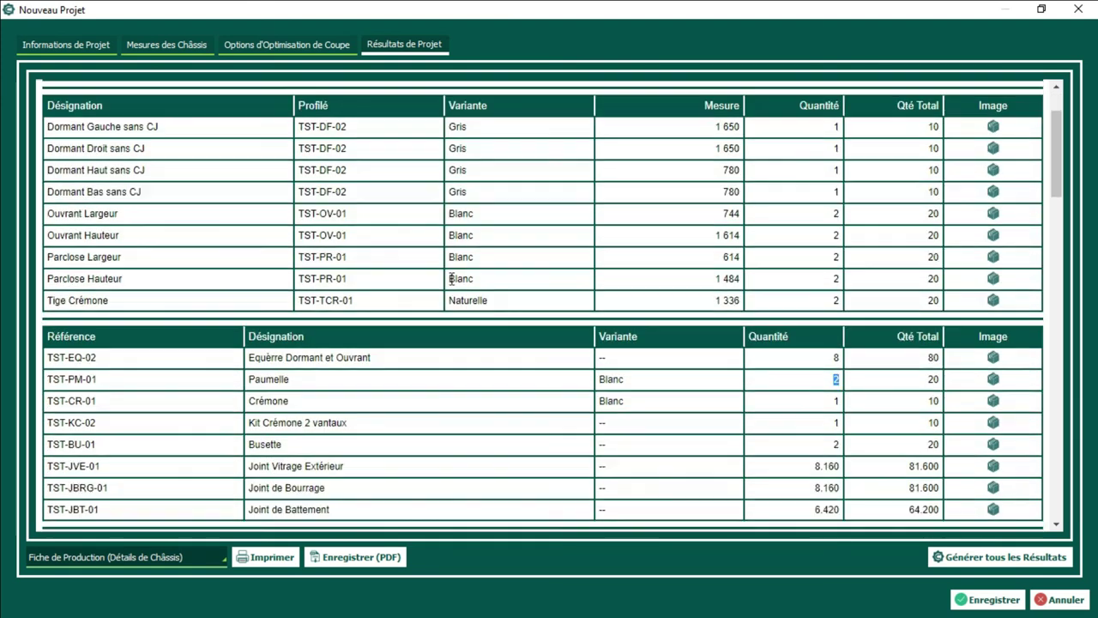
Step: Examine the bar parameters of the first F-OV-1V window in the frame measurements
left_click(185, 49)
left_click(224, 163)
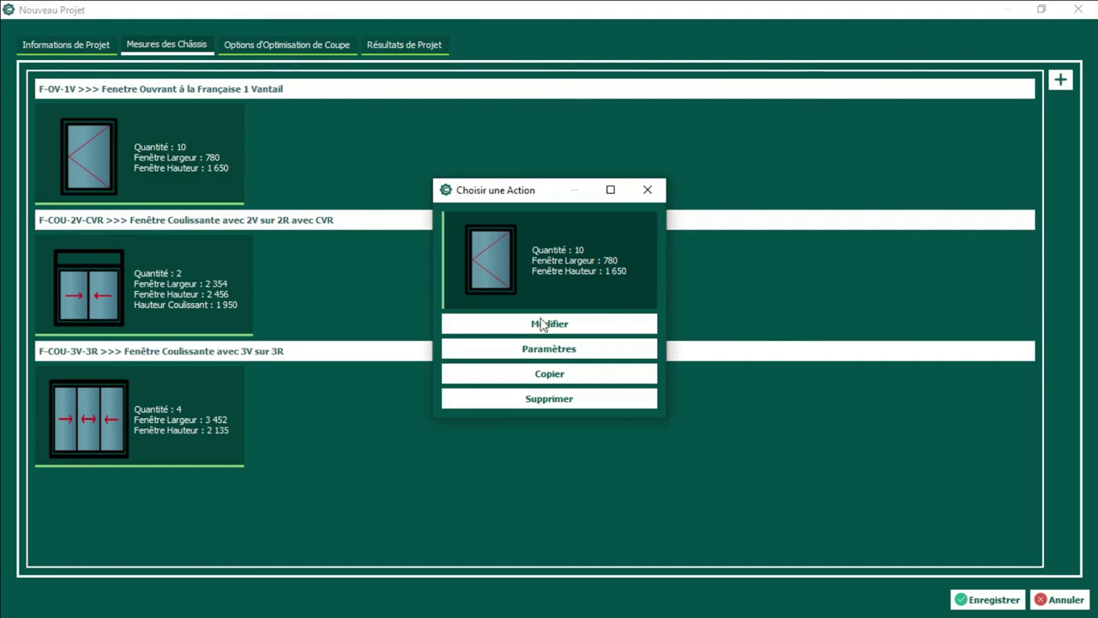
left_click(553, 354)
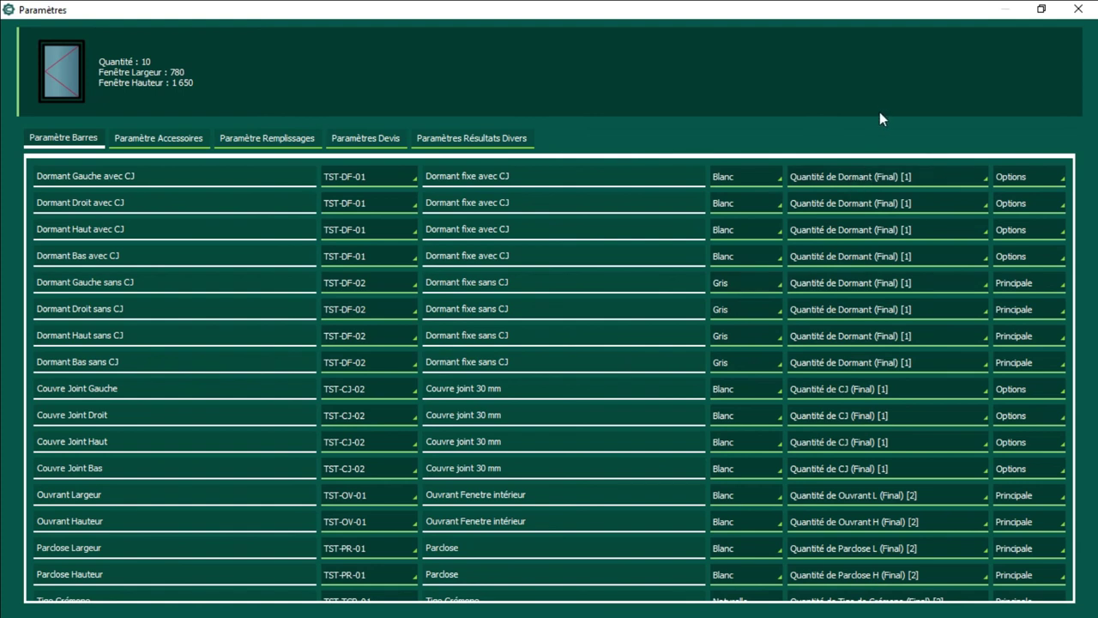
left_click(1070, 13)
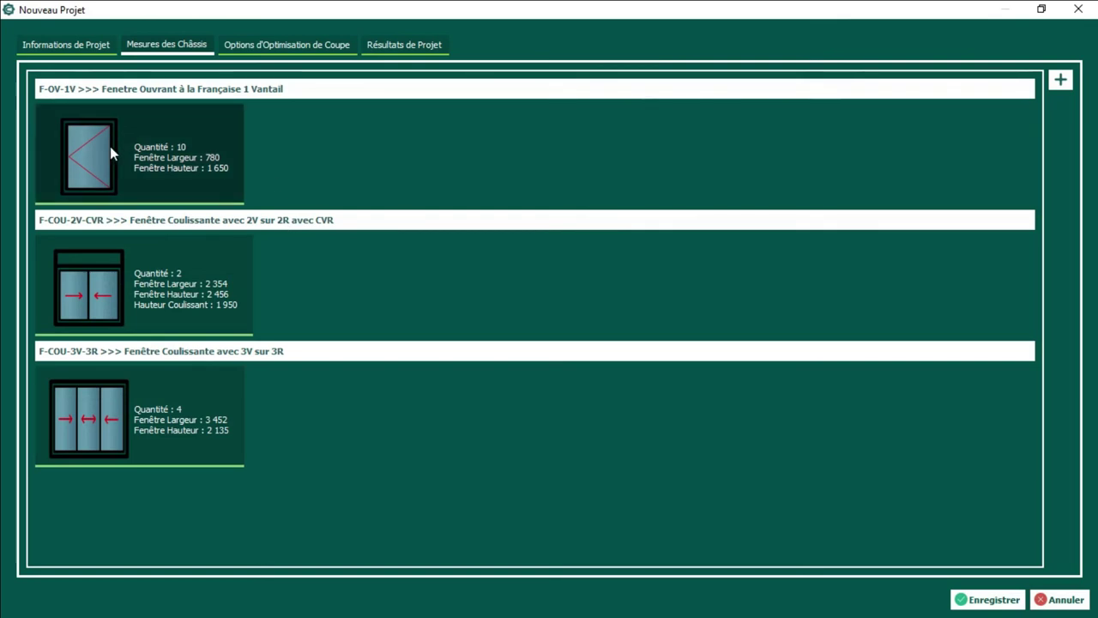
Step: Copy the first F-OV-1V window with quantity 23, width 950 and height 2324, keeping the current parameters
mouse_move(124, 165)
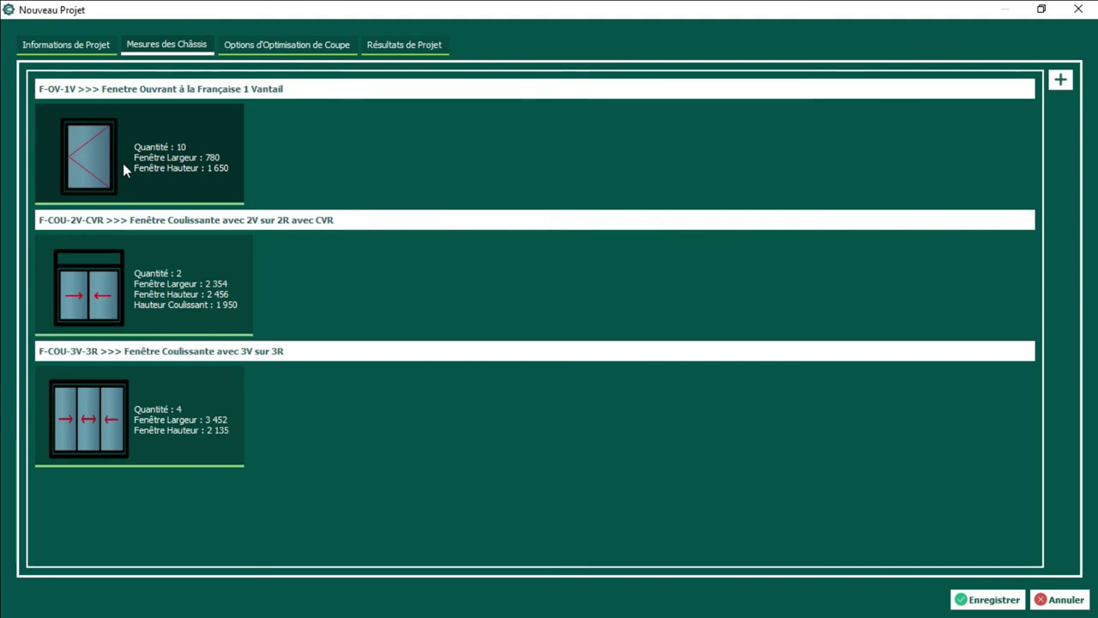
left_click(189, 148)
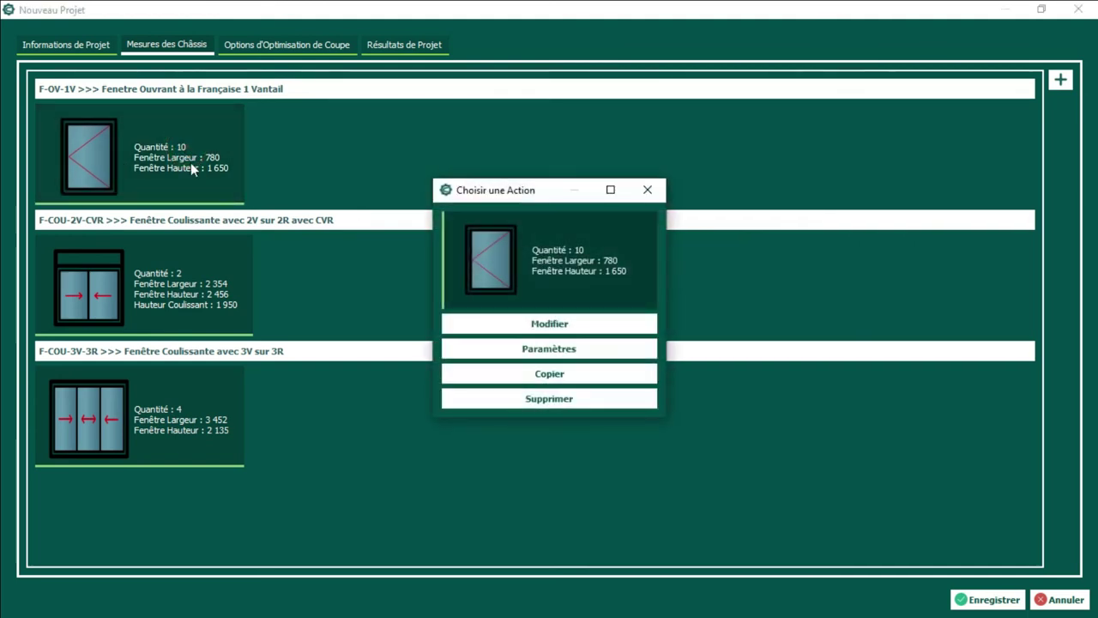
left_click(519, 375)
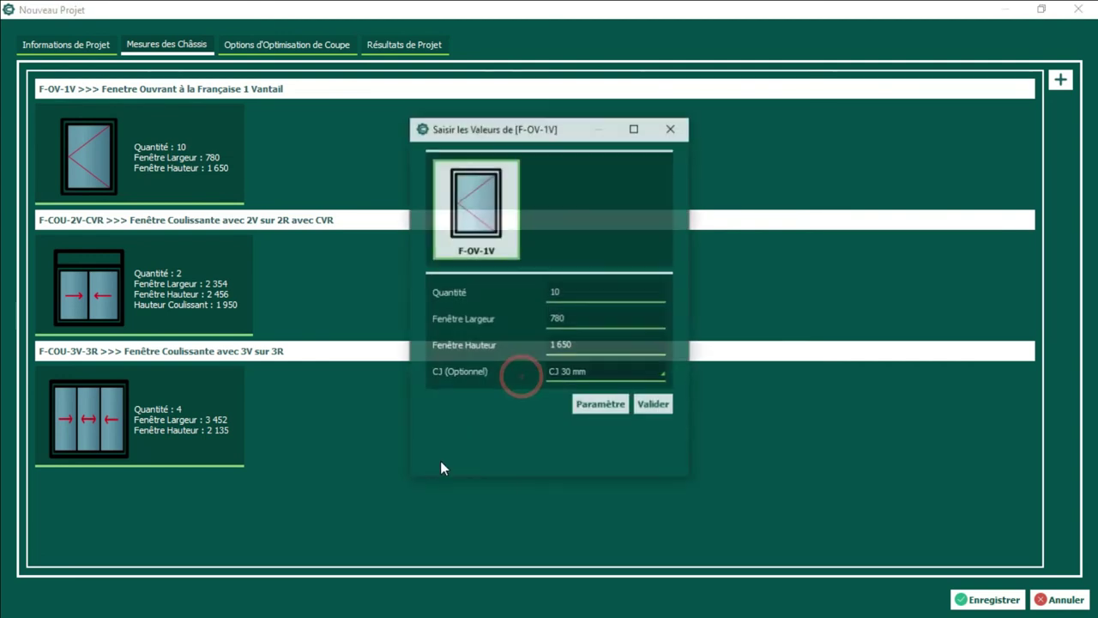
double_click(578, 290)
type("23")
double_click(598, 320)
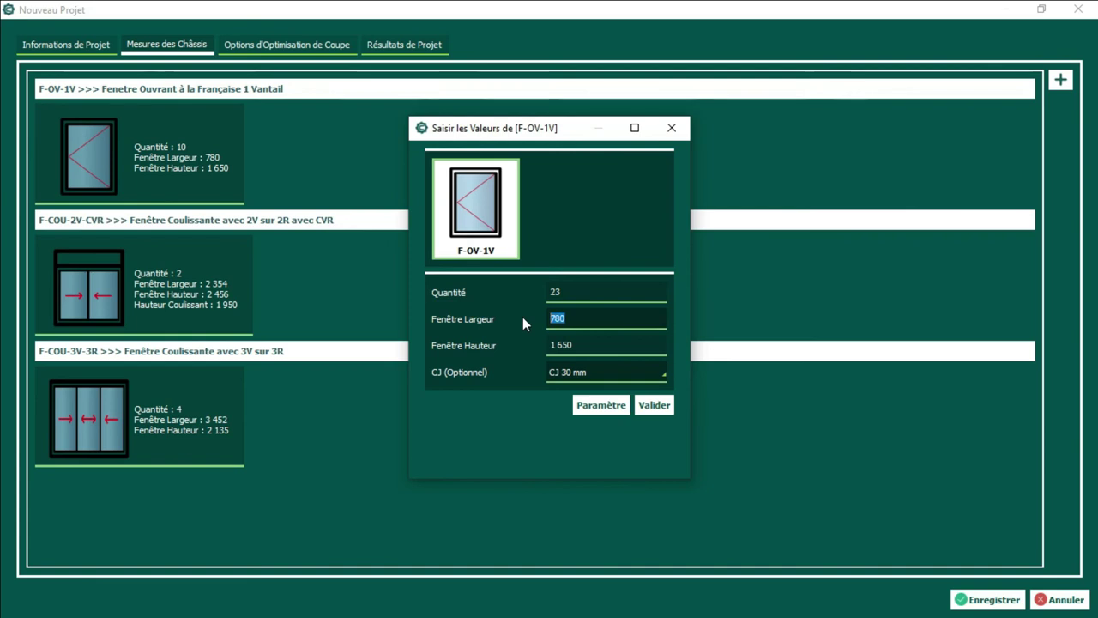
type("950")
key("Tab")
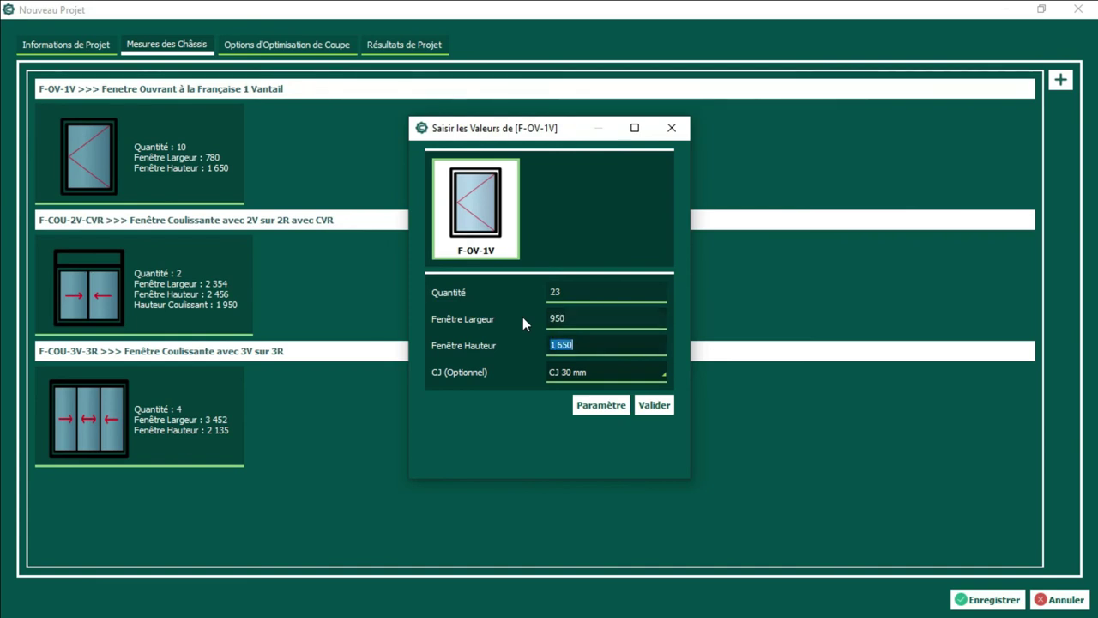
type("2324")
left_click(649, 405)
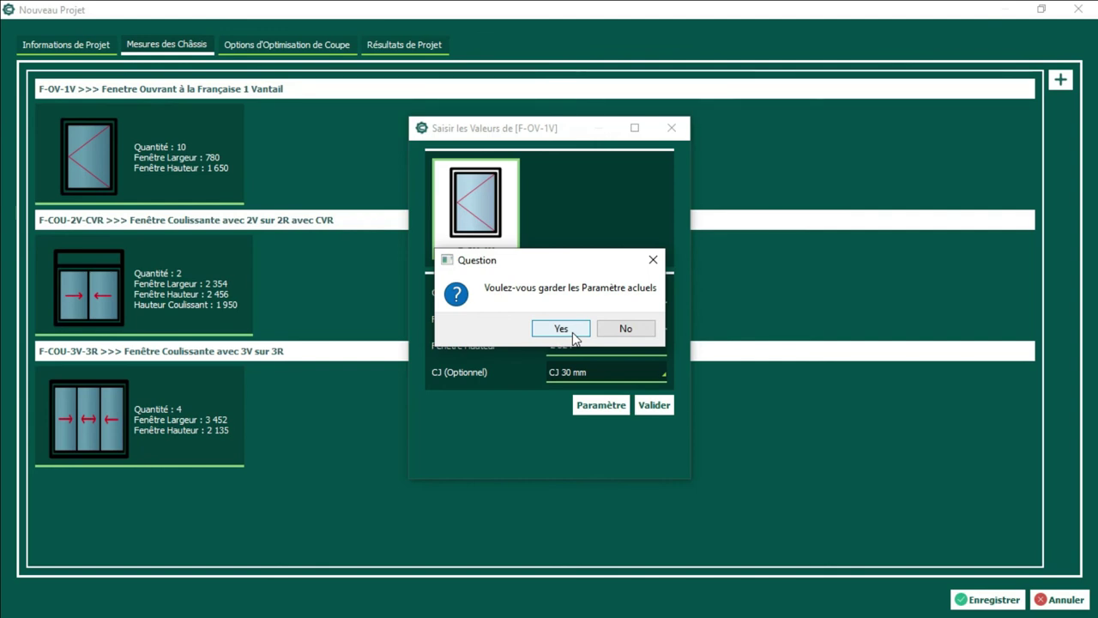
left_click(562, 329)
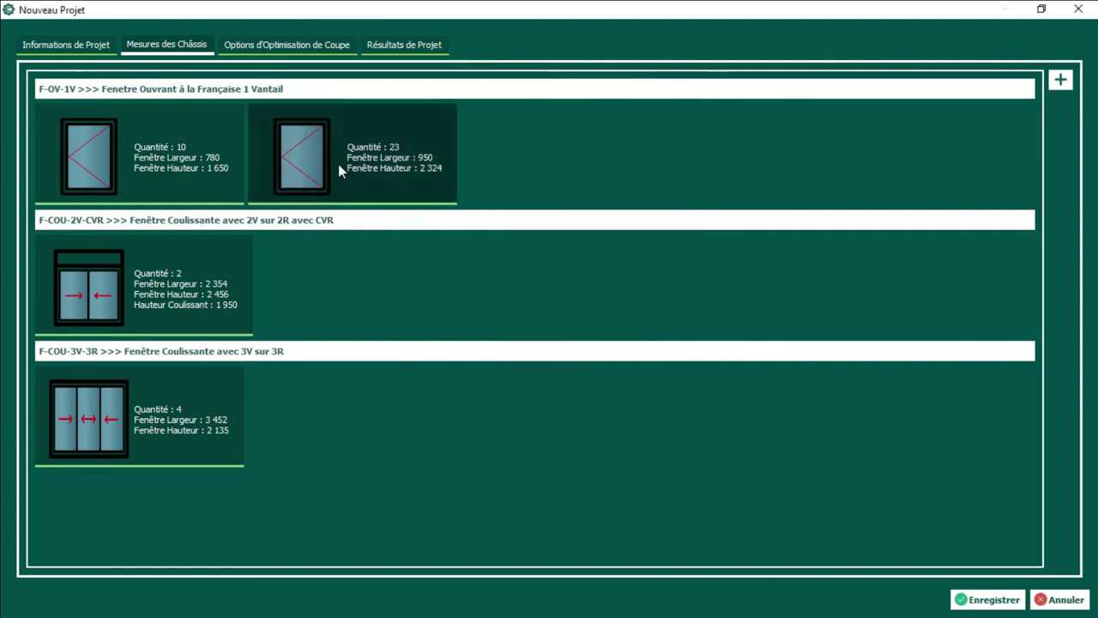
Step: Check the bar and accessory parameters of the copied 950 × 2324 window against the original's modified settings
mouse_move(341, 164)
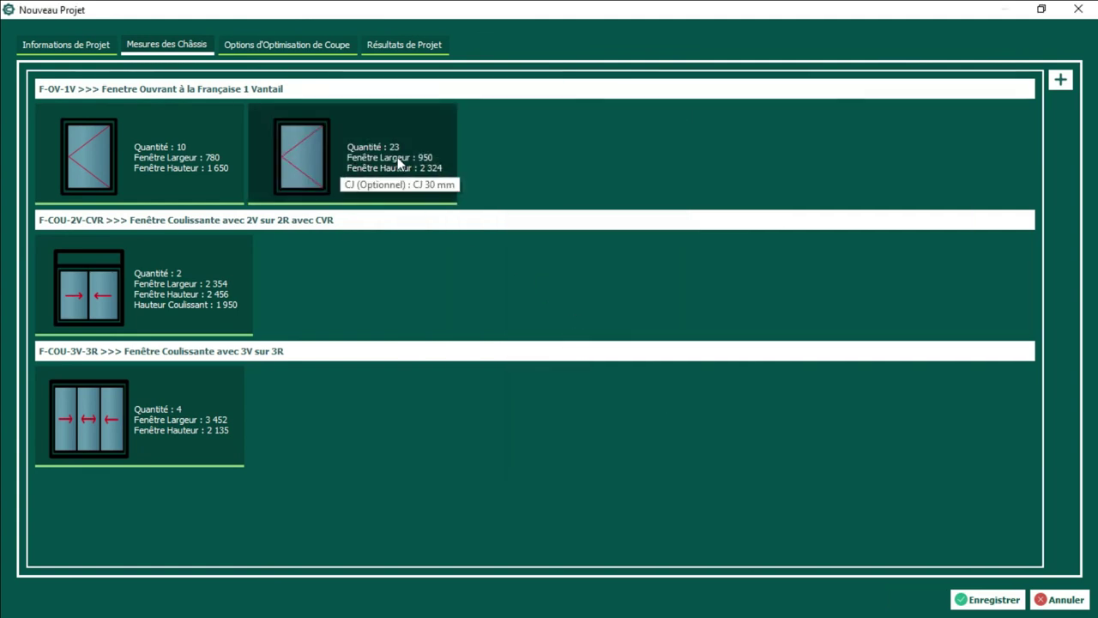
mouse_move(220, 156)
left_click(325, 150)
left_click(524, 344)
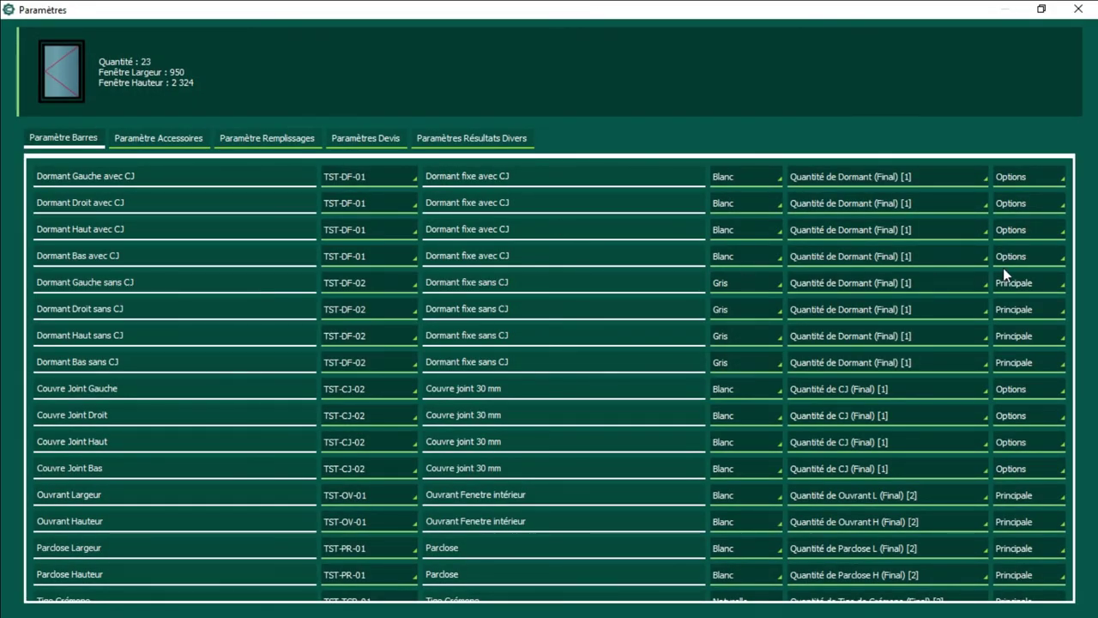
left_click(154, 138)
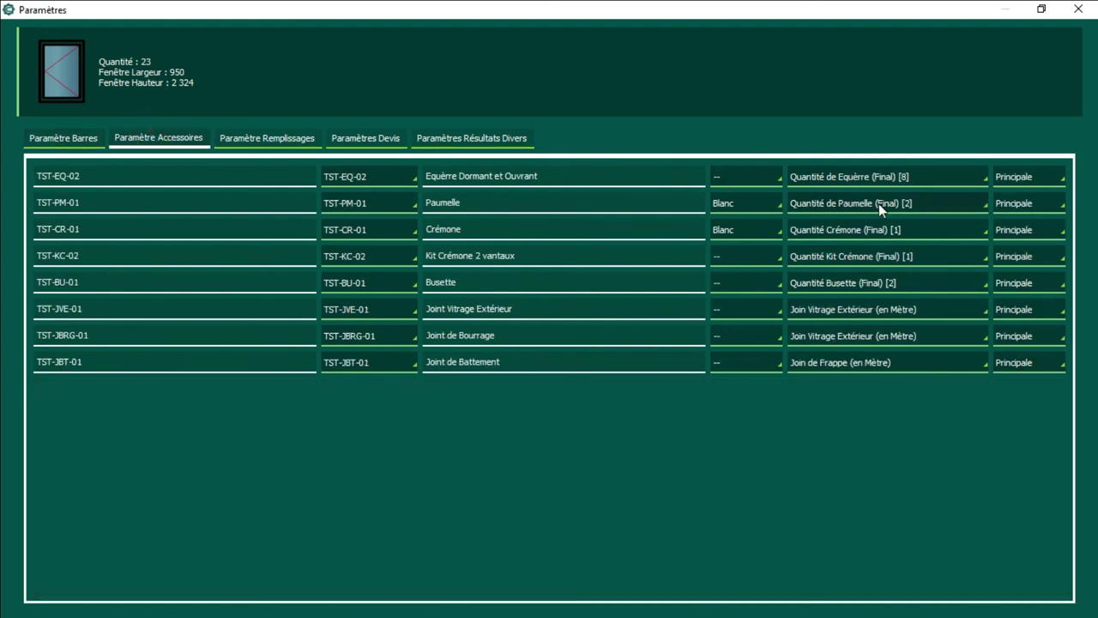
left_click(1078, 8)
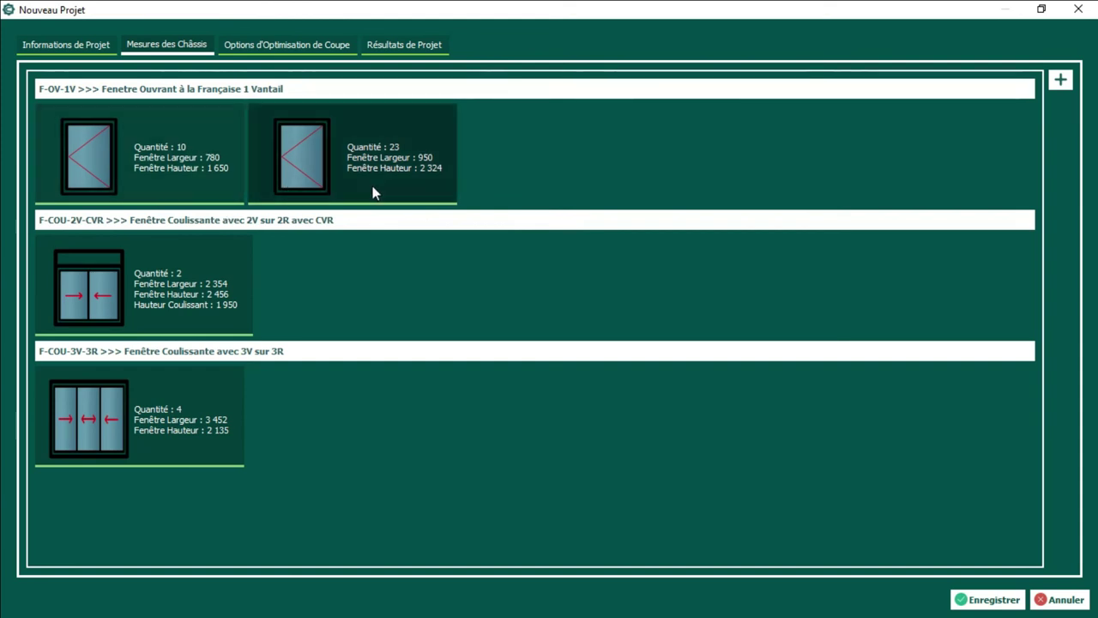
Step: Add a new F-OV-1V window with quantity 2, width 1562 and height 1234
left_click(1060, 80)
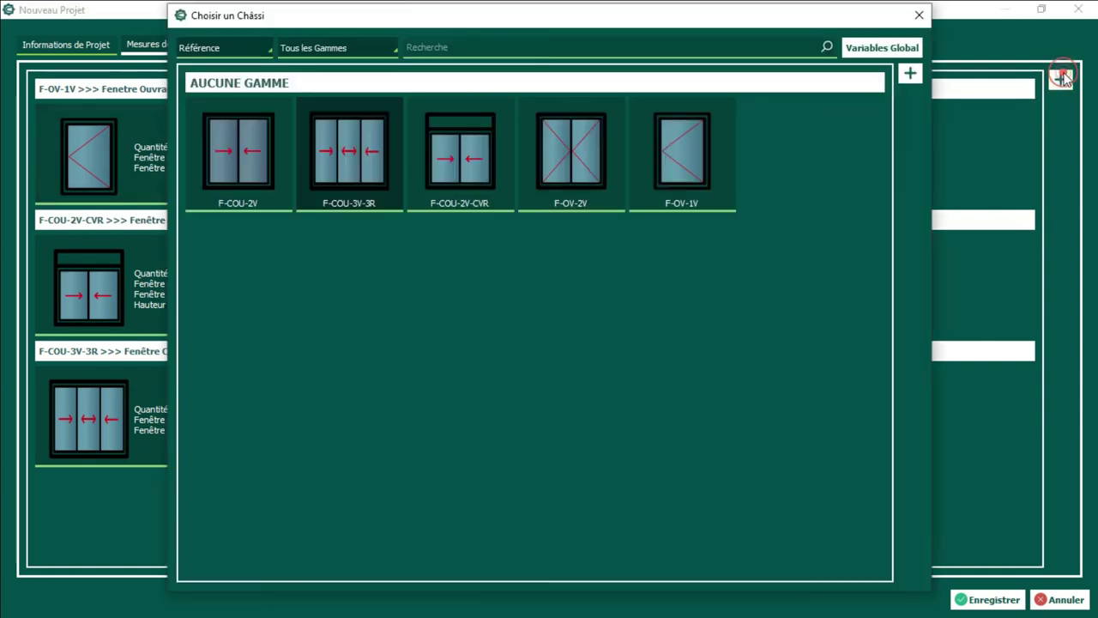
left_click(681, 150)
type("2")
key("Tab")
type("1 562")
key("Tab")
scroll(638, 375, "down", 1)
left_click(653, 405)
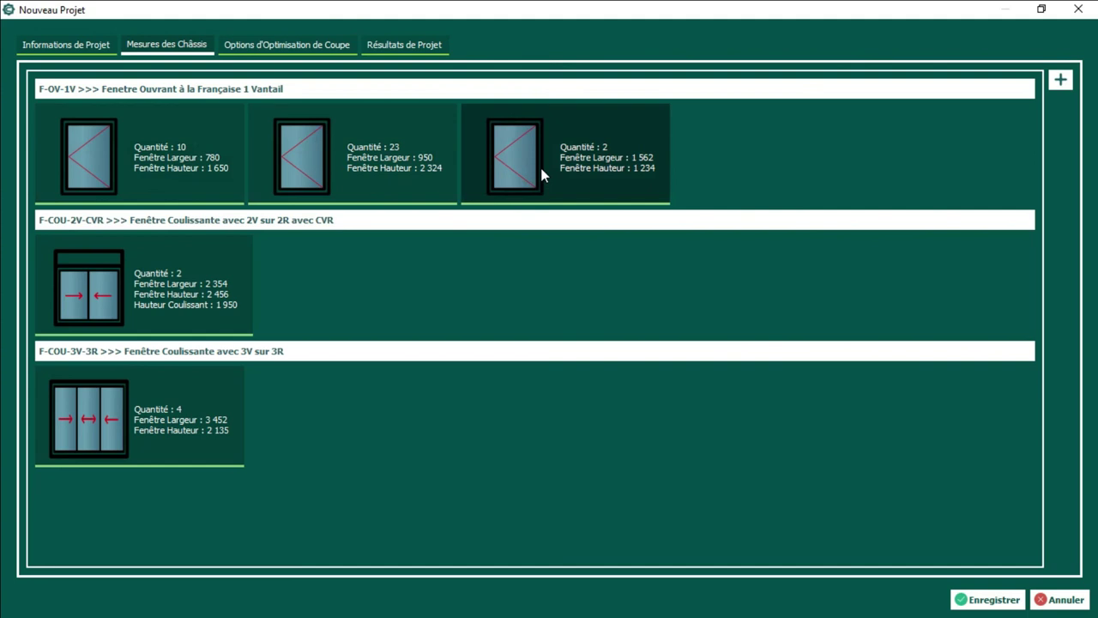
Step: Examine the bar and accessory parameters of the newly added 1562 × 1234 window
mouse_move(556, 181)
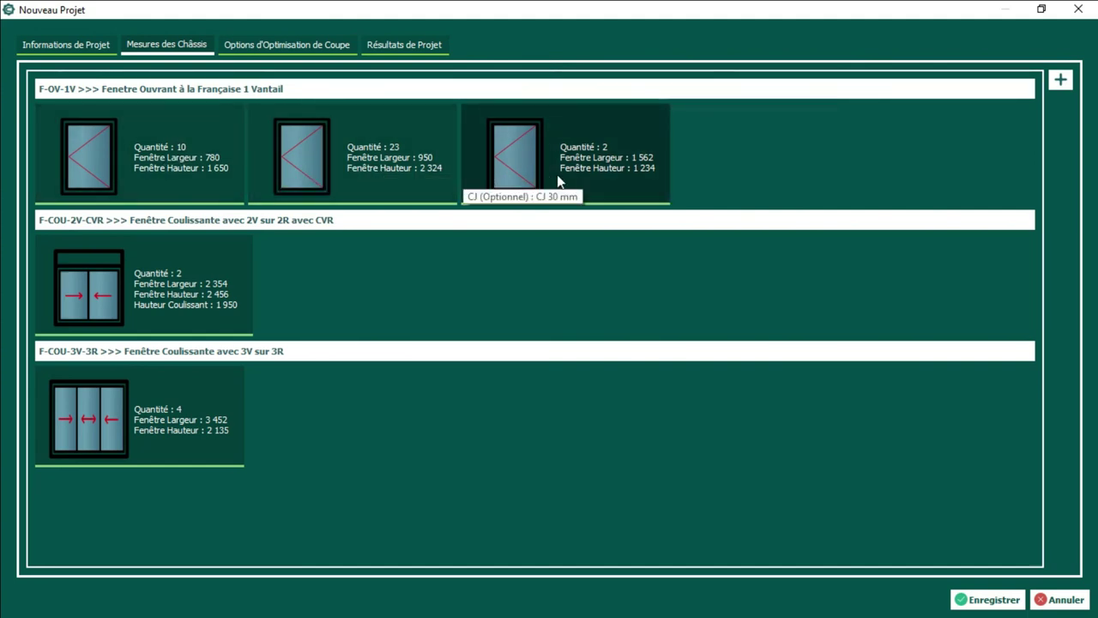
left_click(557, 177)
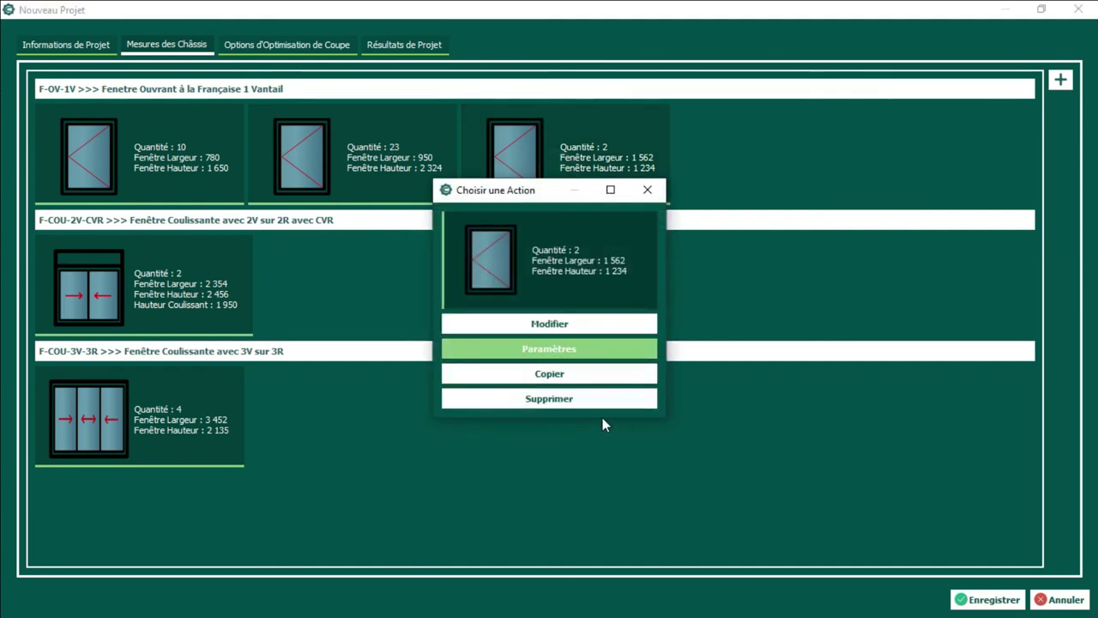
key("Return")
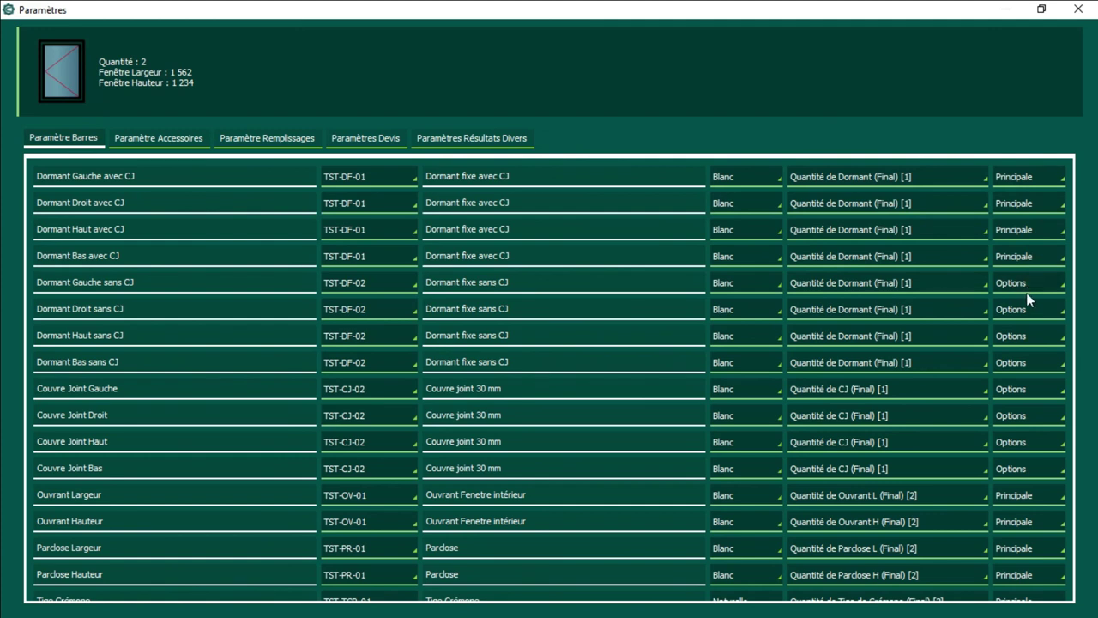
left_click(150, 139)
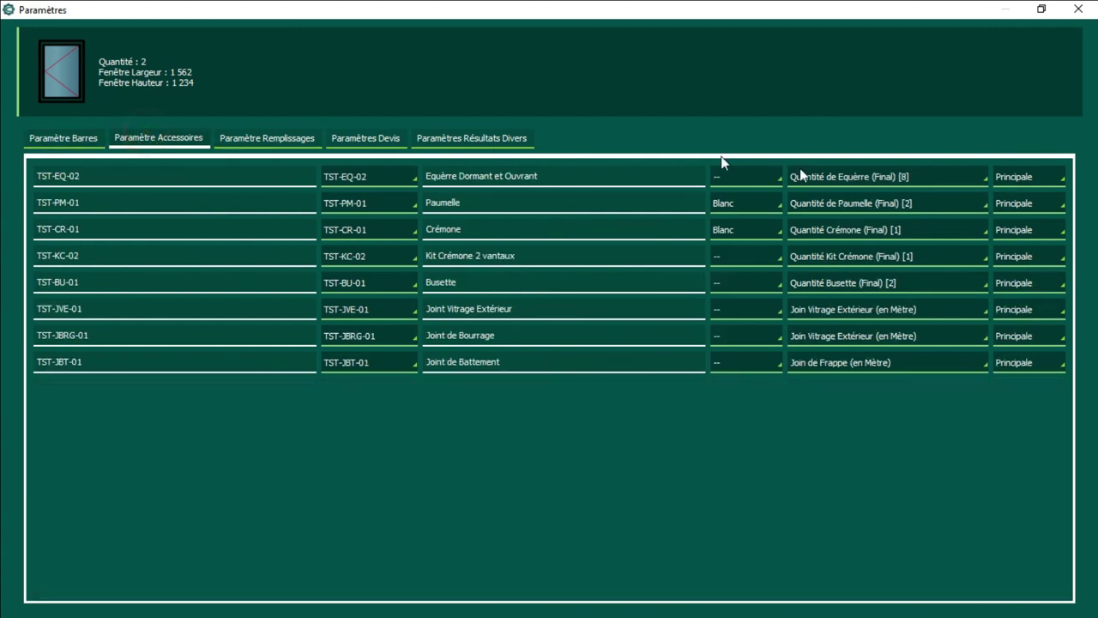
left_click(31, 135)
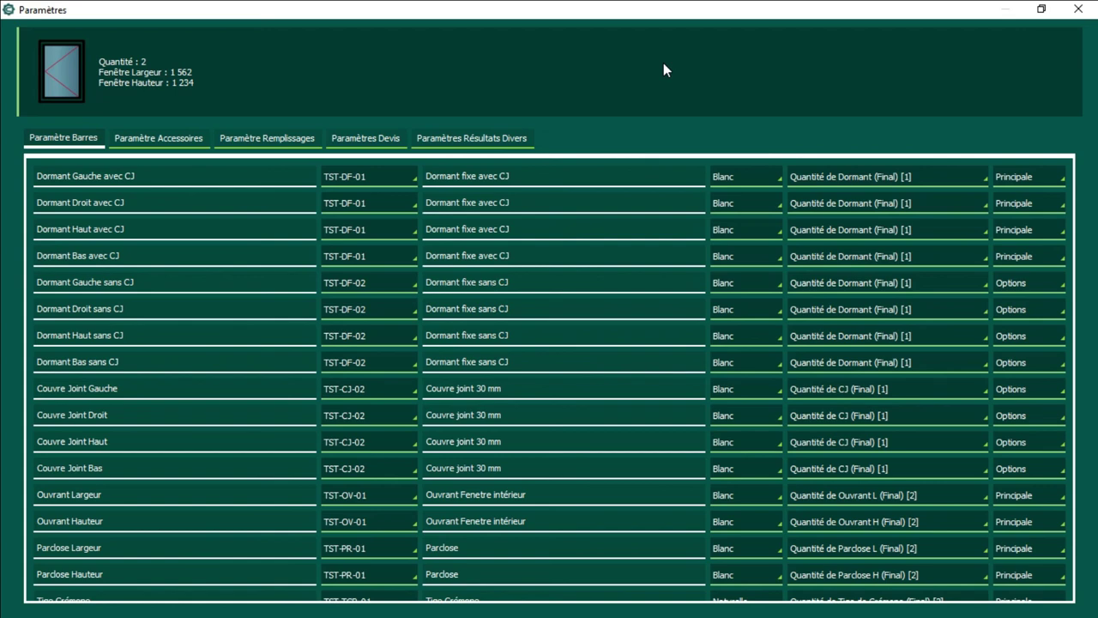
left_click(1078, 8)
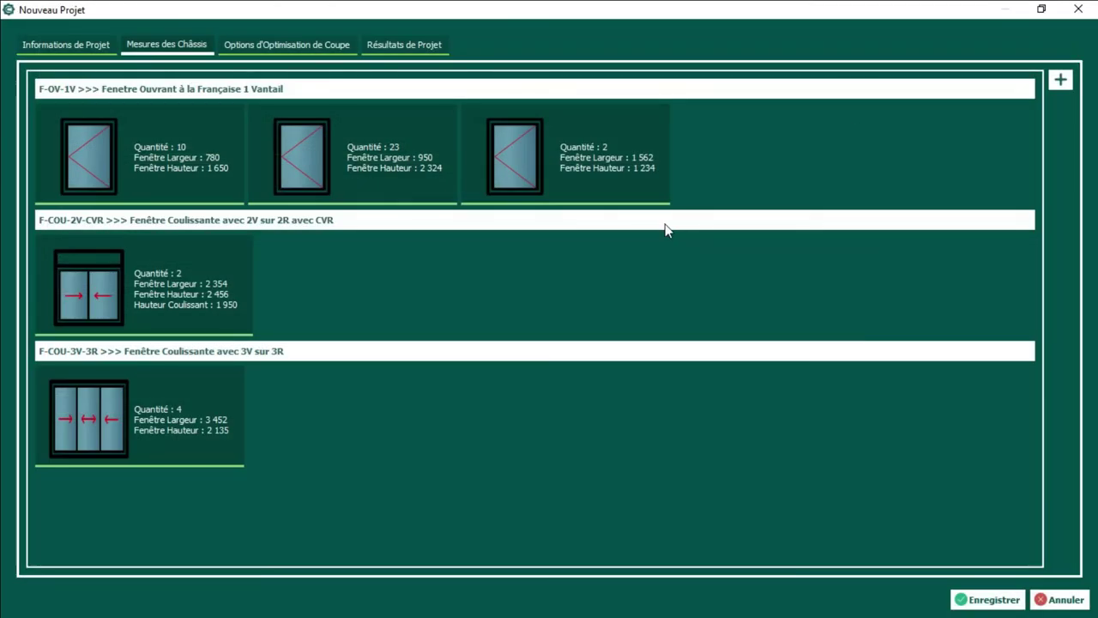
Step: Copy the first F-OV-1V window with quantity 2 and the same dimensions, keeping the current parameters
left_click(177, 163)
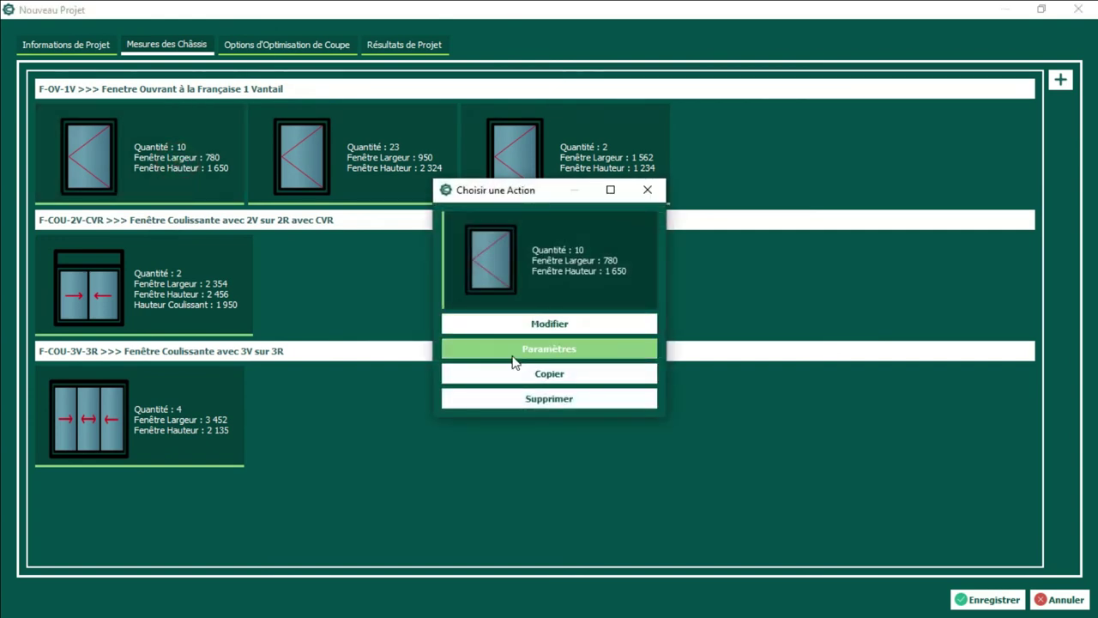
left_click(652, 189)
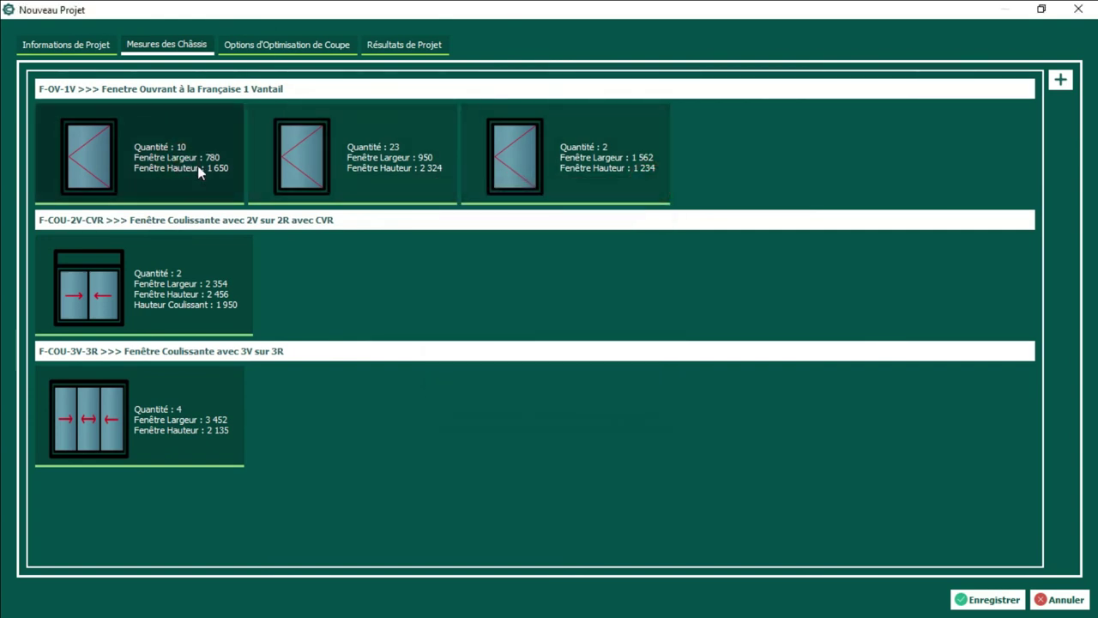
mouse_move(197, 167)
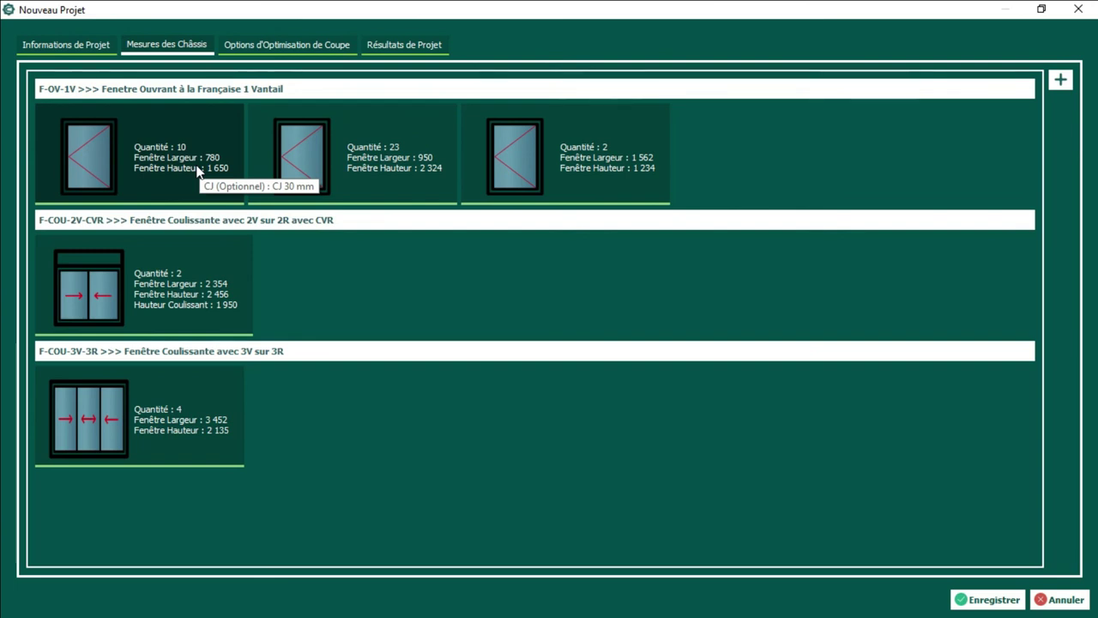
left_click(191, 167)
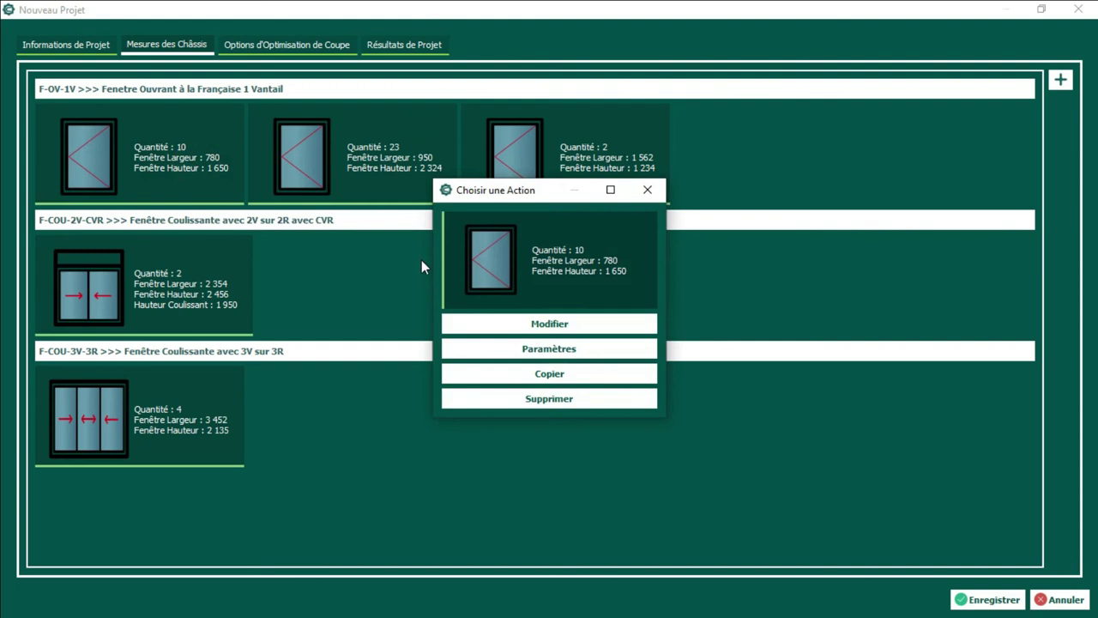
left_click(562, 378)
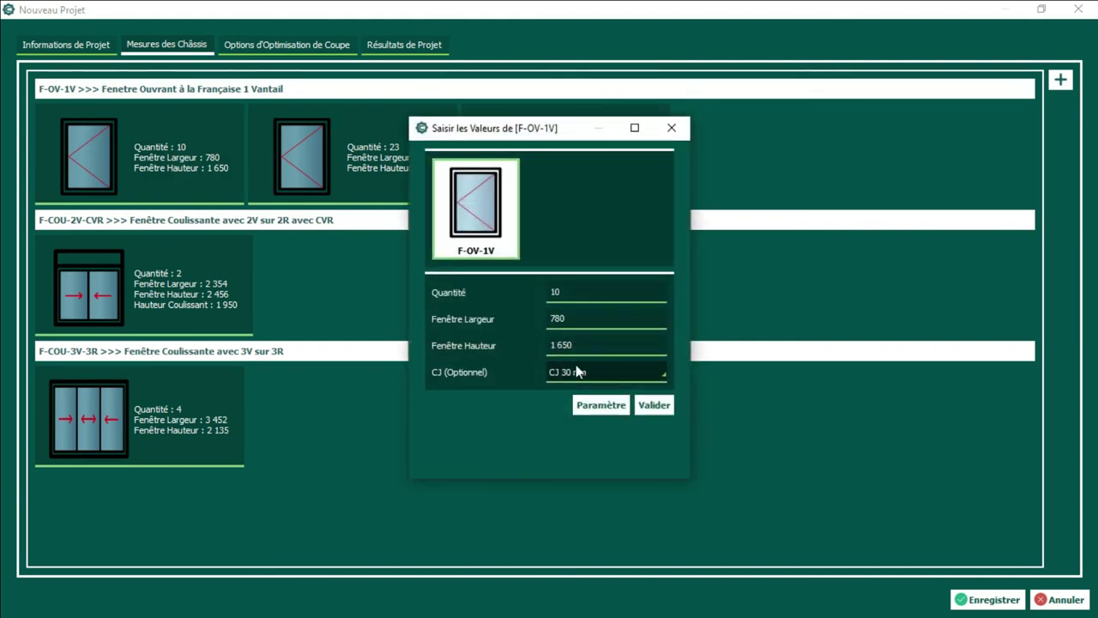
left_click(619, 292)
type("2")
left_click(570, 323)
left_click(606, 346)
left_click(580, 371)
left_click(664, 412)
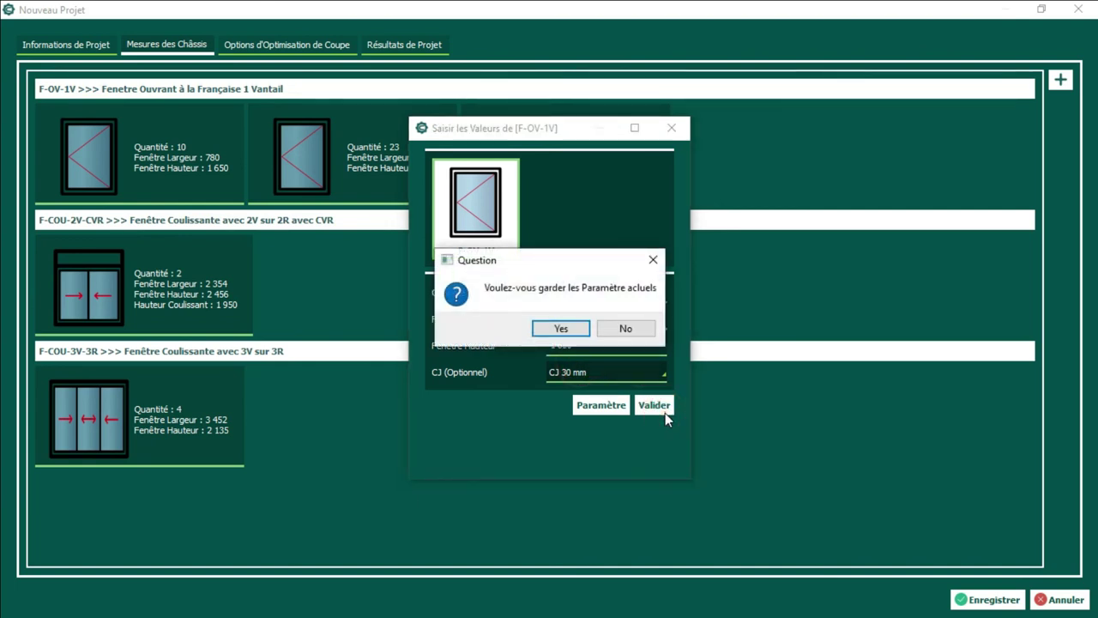
left_click(550, 335)
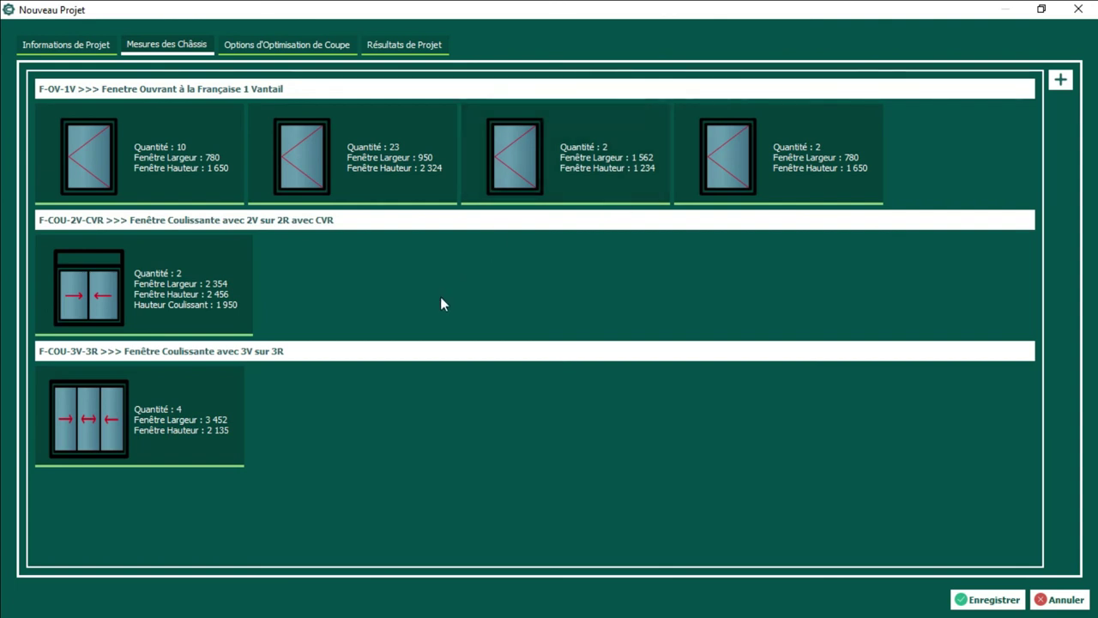
Step: Delete the two F-OV-1V windows with quantity 2, the 780 × 1650 copy and the 1562 × 1234 one
left_click(819, 150)
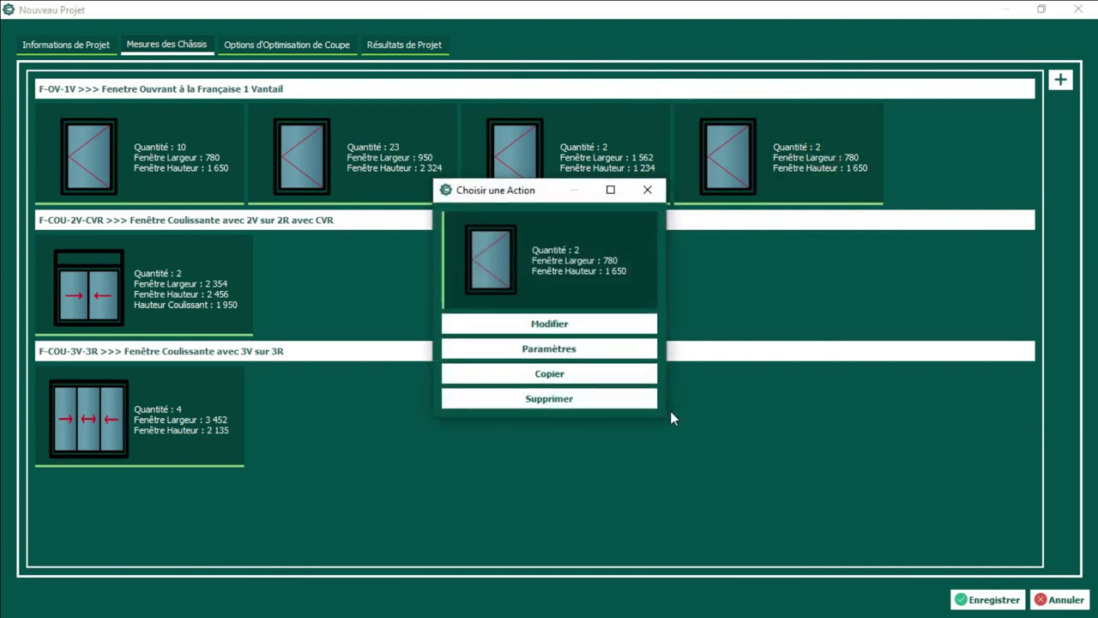
left_click(633, 400)
left_click(606, 333)
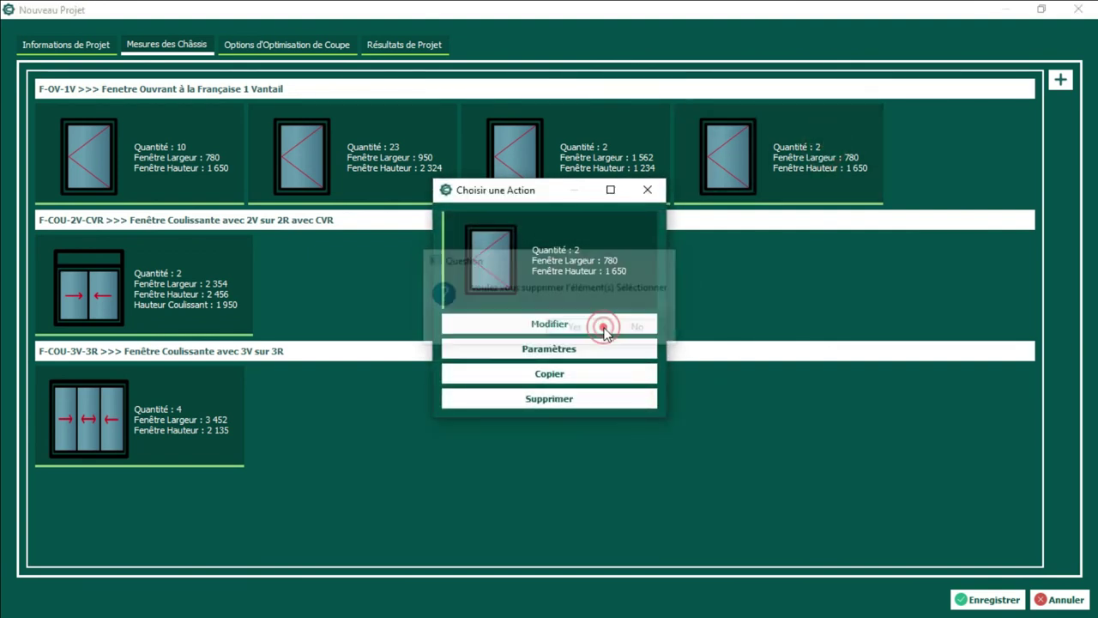
left_click(599, 196)
left_click(604, 399)
left_click(582, 326)
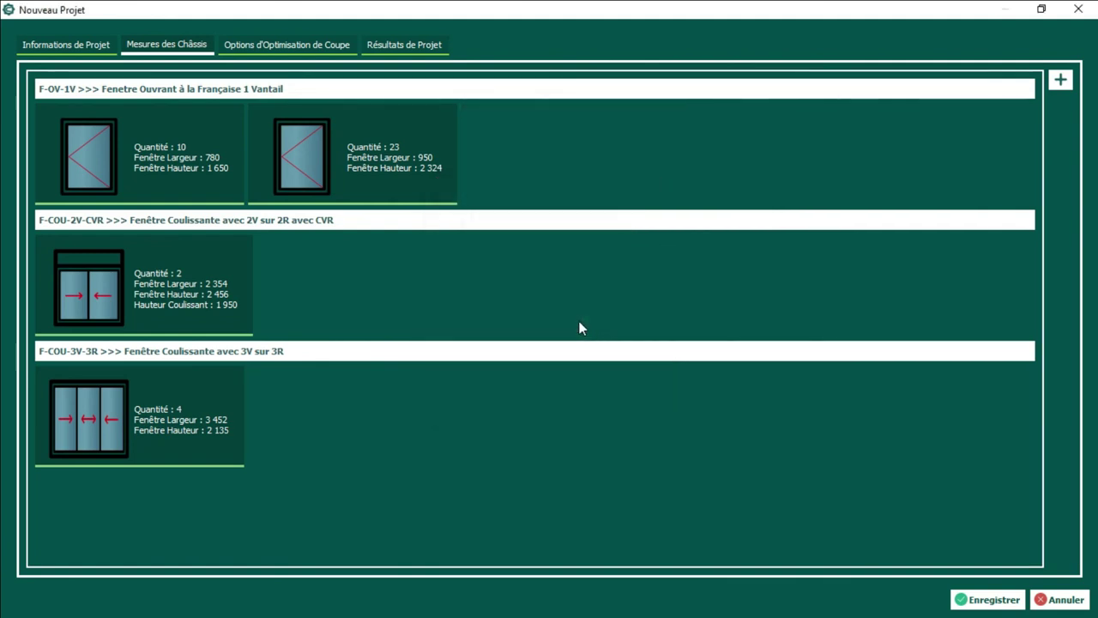
Step: Display the Devis report in the project results
left_click(387, 50)
scroll(441, 319, "down", 3)
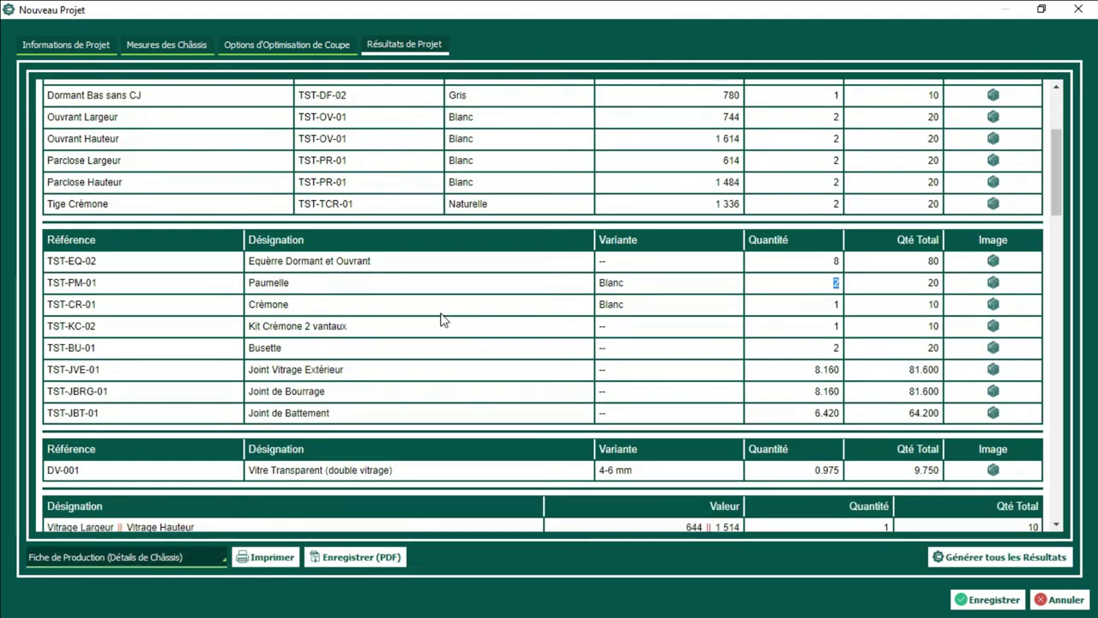
scroll(442, 320, "up", 5)
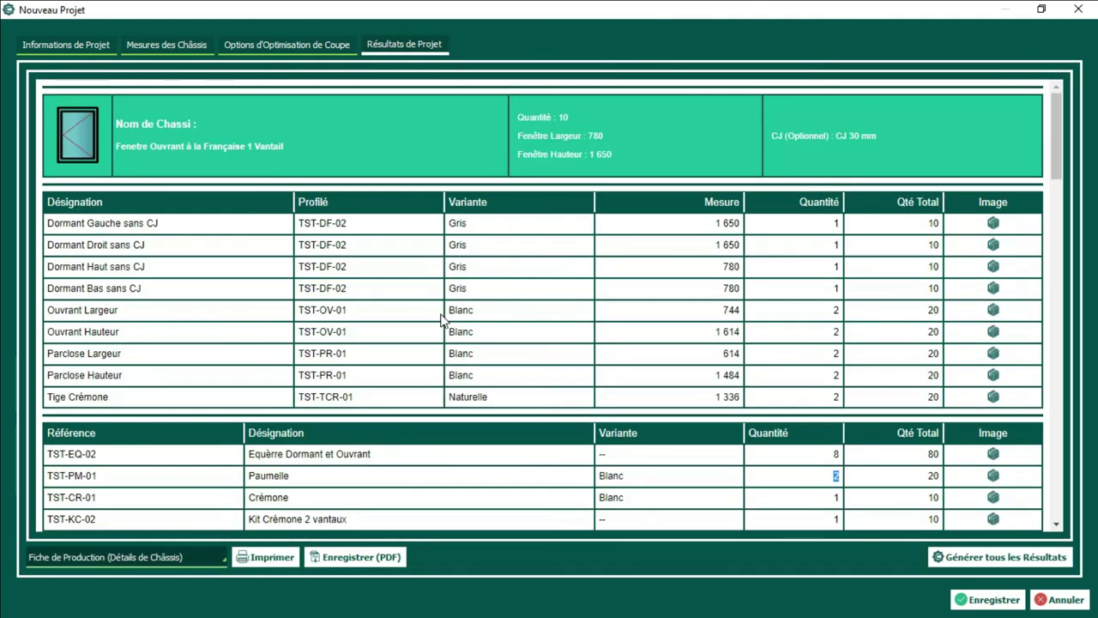
left_click(172, 558)
left_click(174, 470)
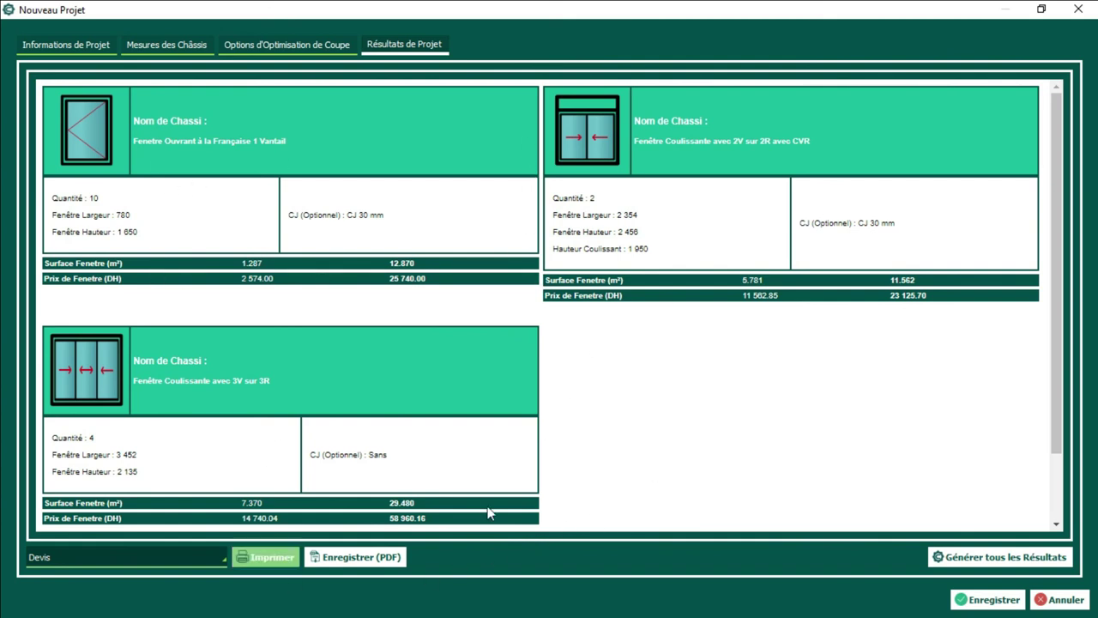
Step: Check the print options for the Devis report and close them without printing
left_click(249, 557)
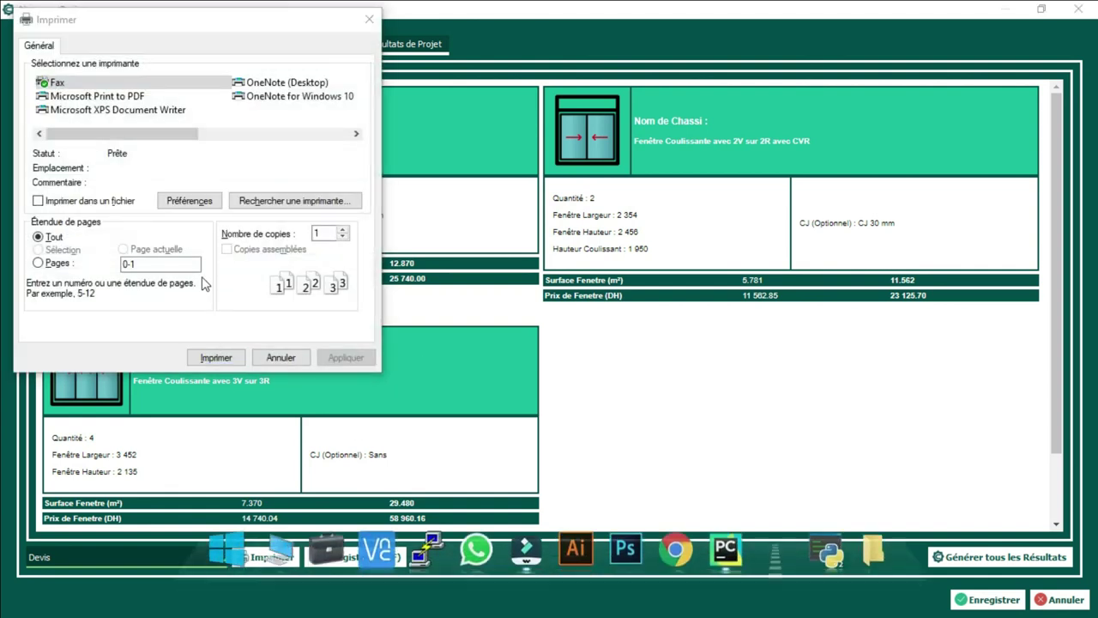
left_click_drag(228, 28, 275, 82)
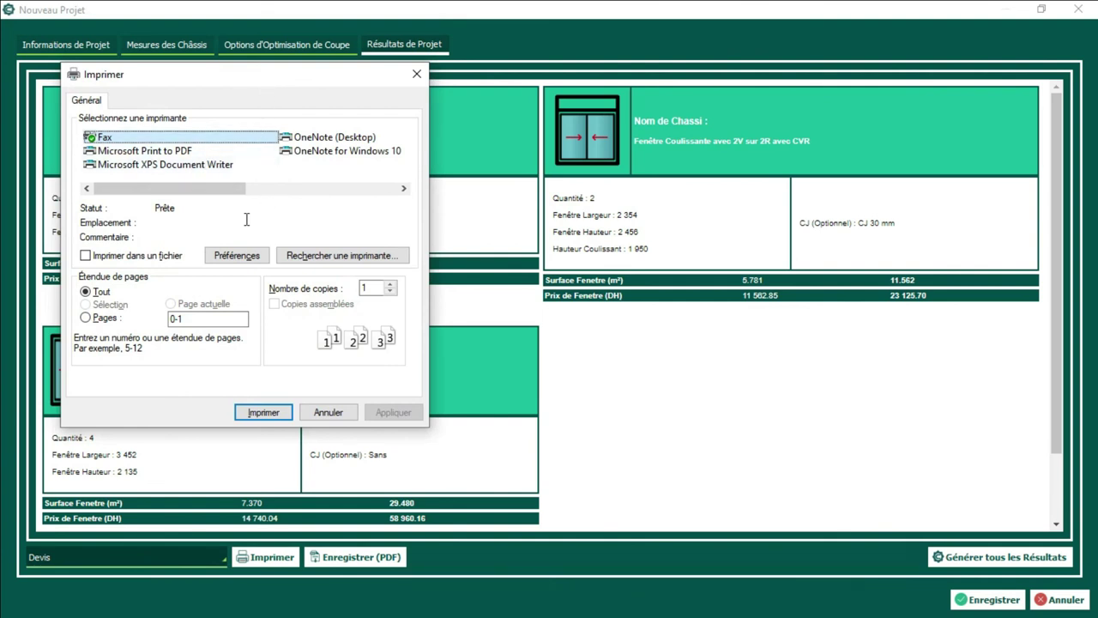
left_click(318, 416)
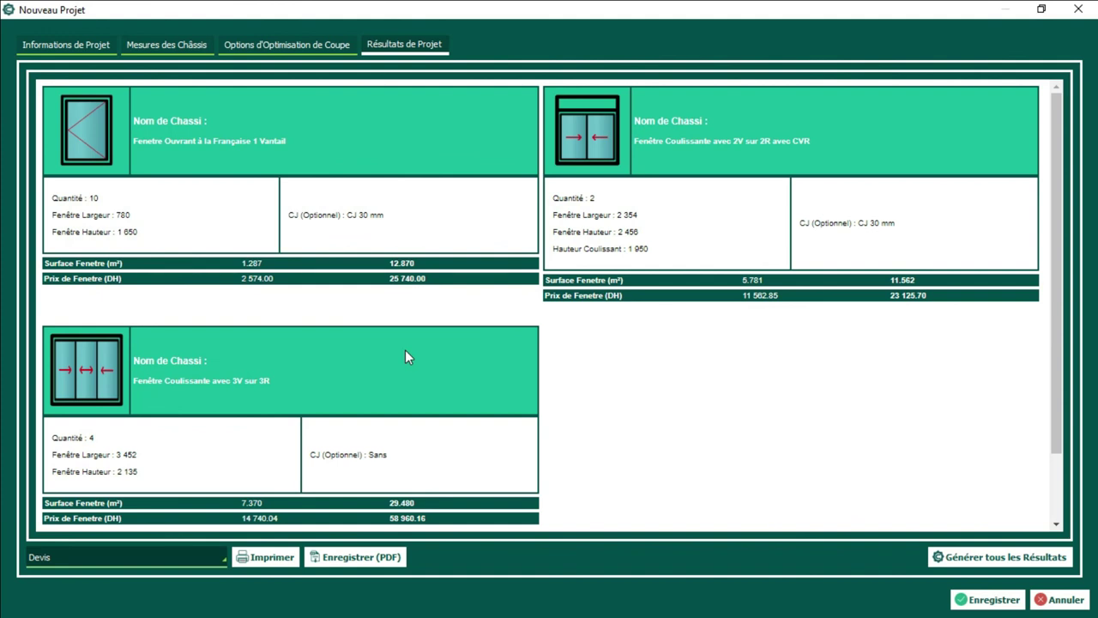
Step: Save the Devis report as a PDF named "PDF Devis" in the Bureau folder
left_click(367, 561)
left_click(370, 557)
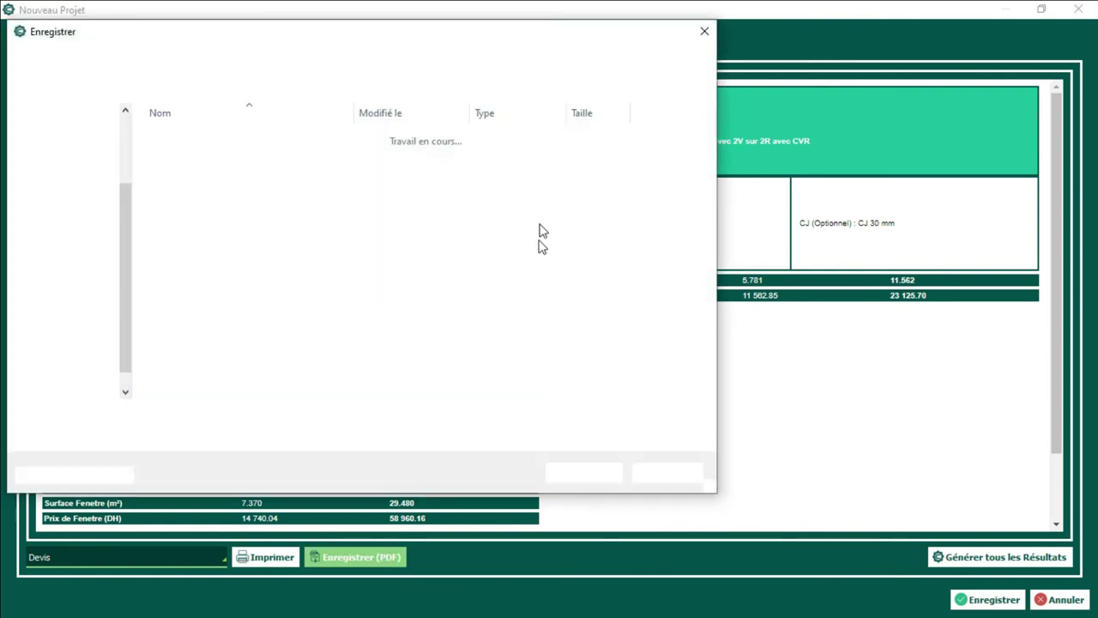
left_click(66, 225)
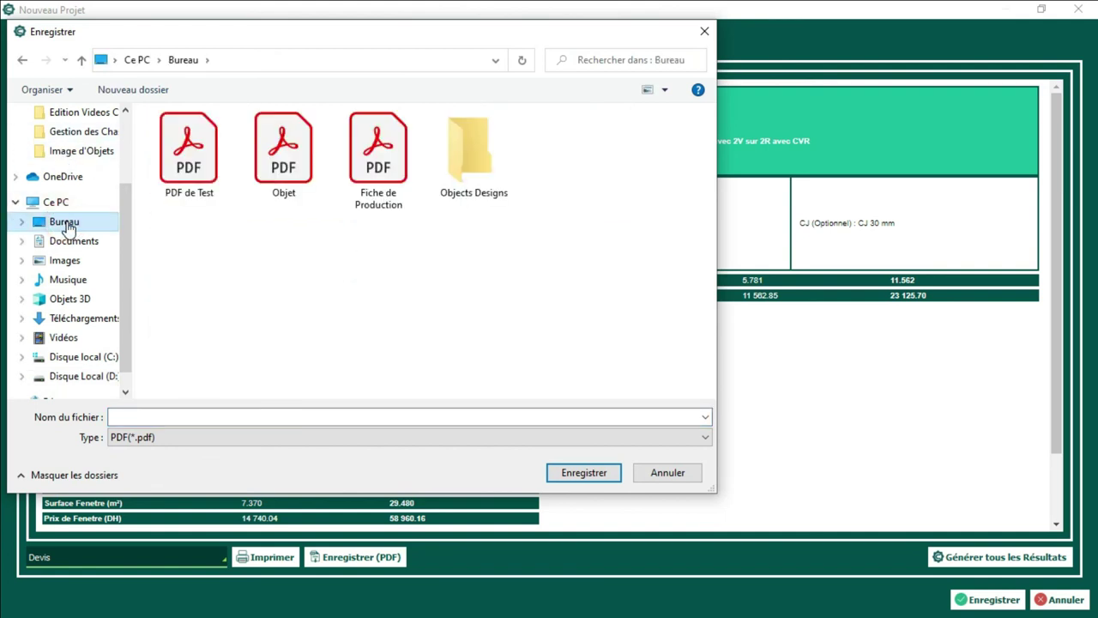
left_click(155, 416)
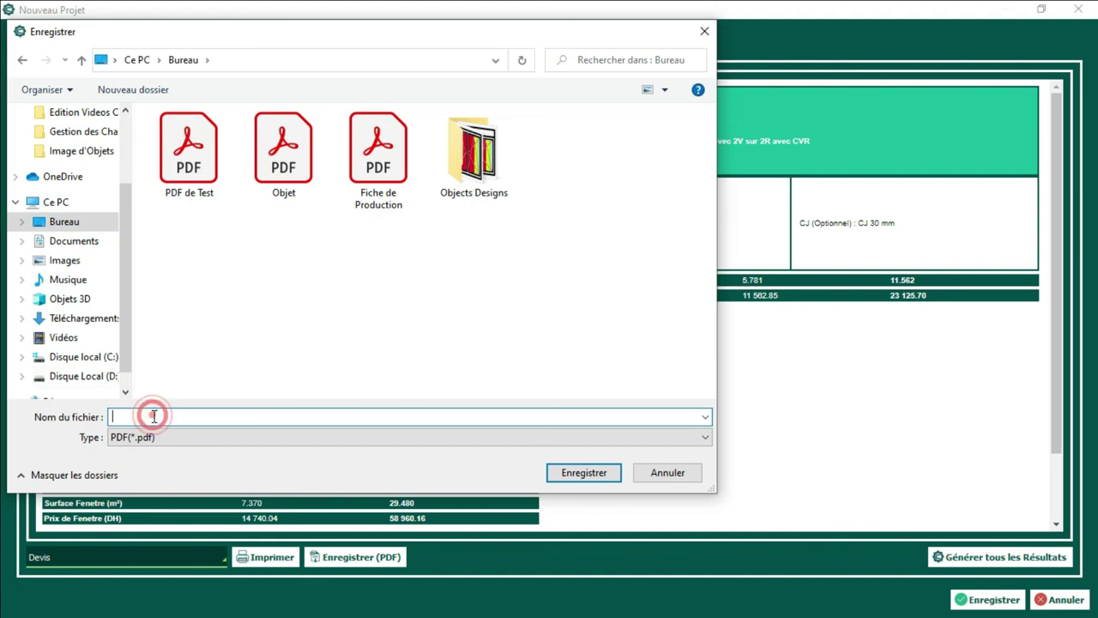
type("PDF")
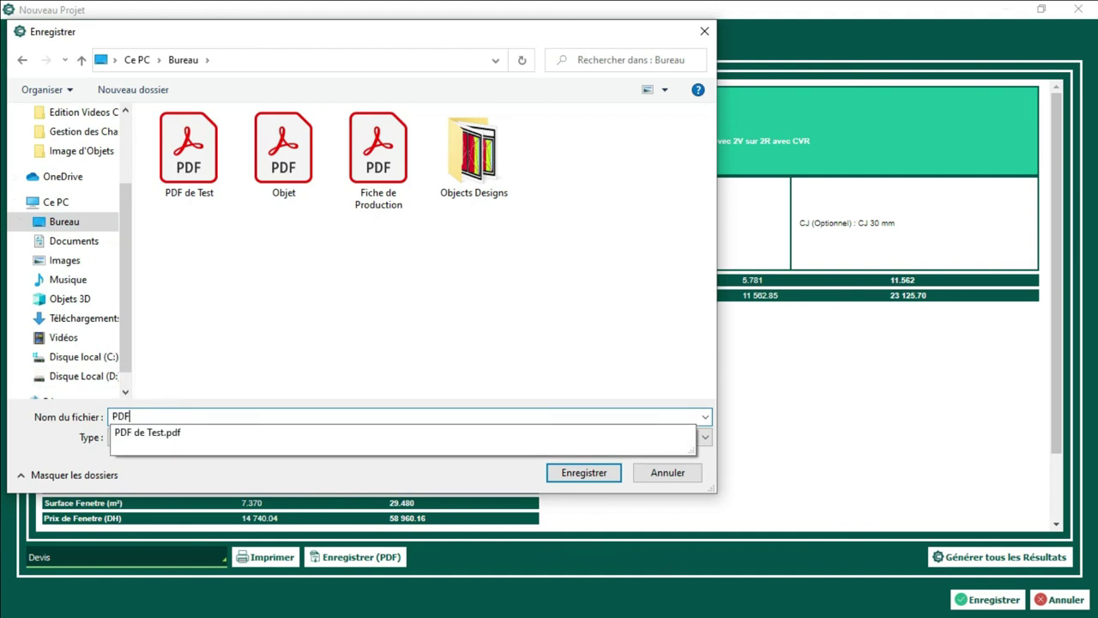
type(" Devis")
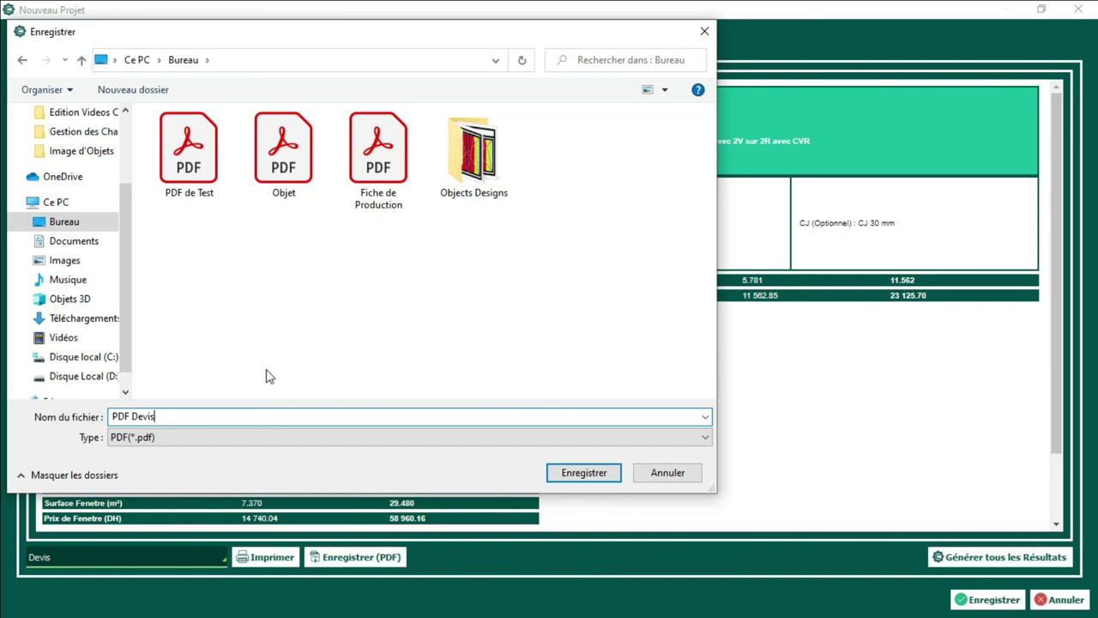
left_click(573, 472)
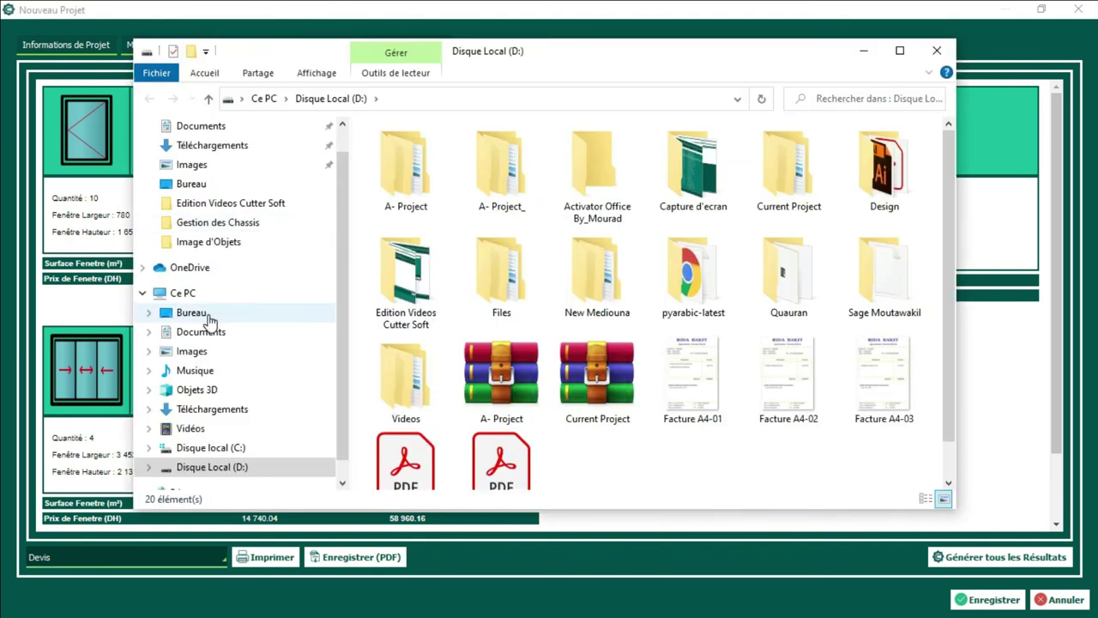
Step: Open PDF Devis from the Bureau folder in File Explorer and skim through the quote in Acrobat Reader
left_click(209, 317)
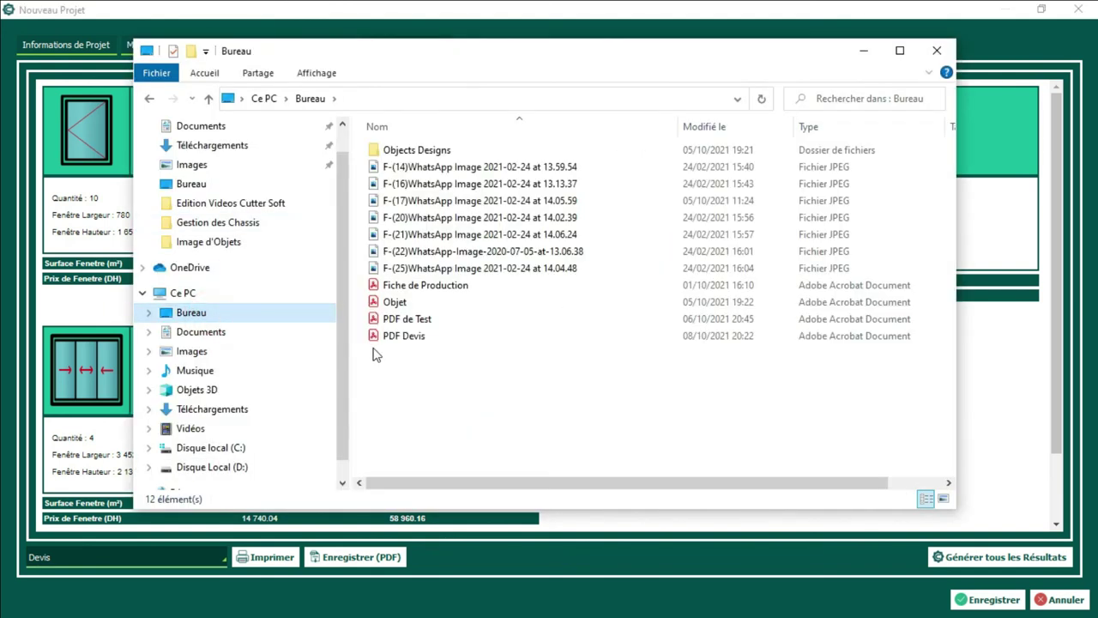
left_click(442, 336)
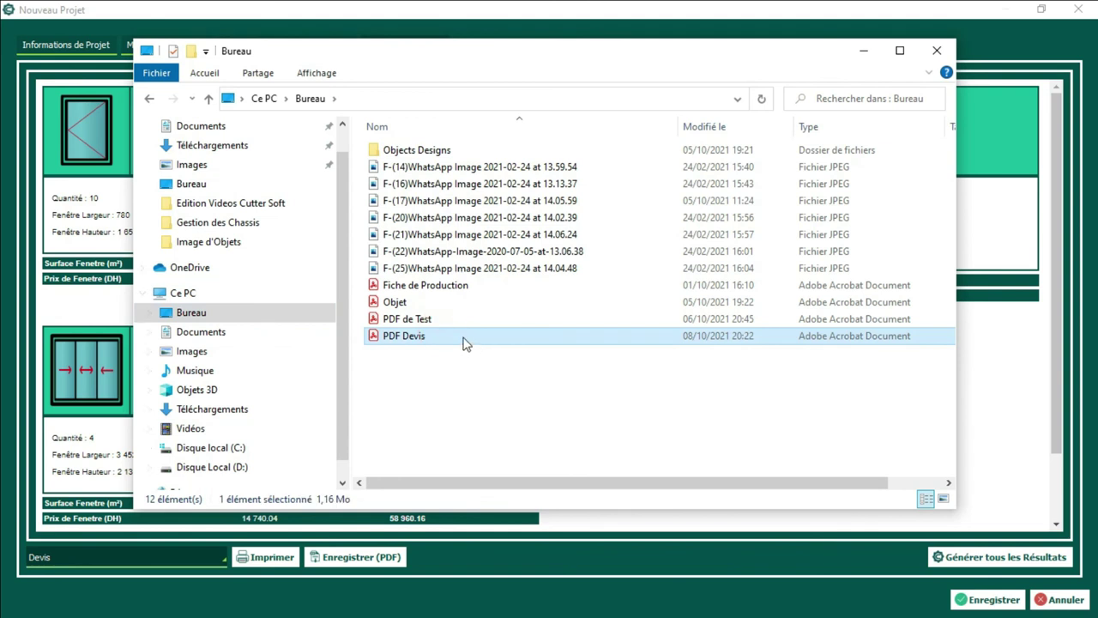
double_click(425, 340)
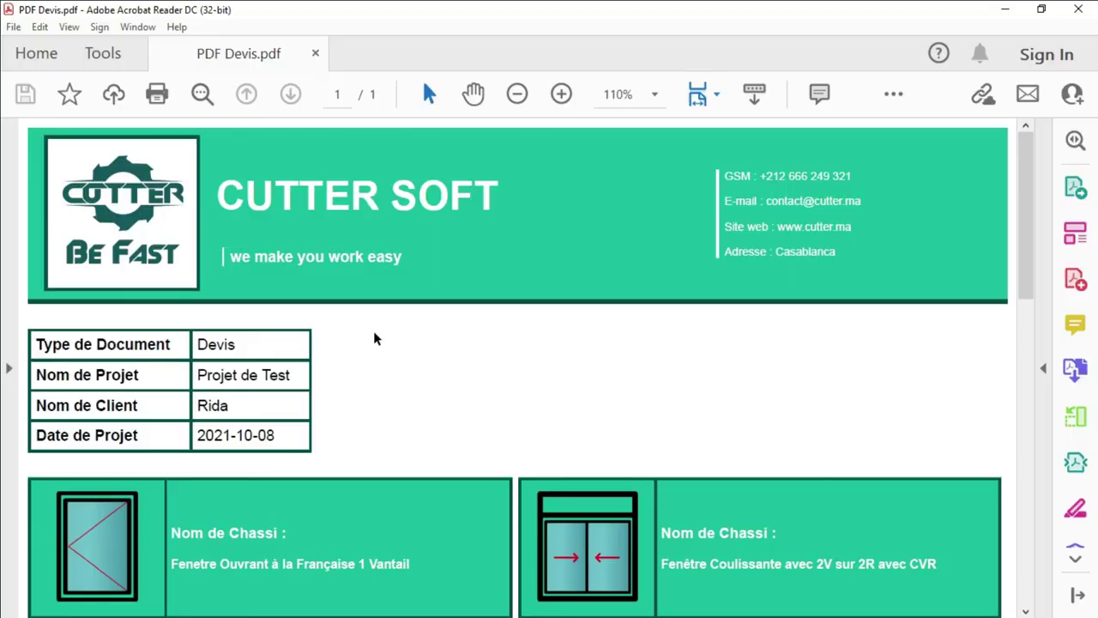
scroll(375, 338, "down", 4)
scroll(375, 338, "up", 1)
scroll(375, 338, "down", 2)
scroll(375, 338, "up", 5)
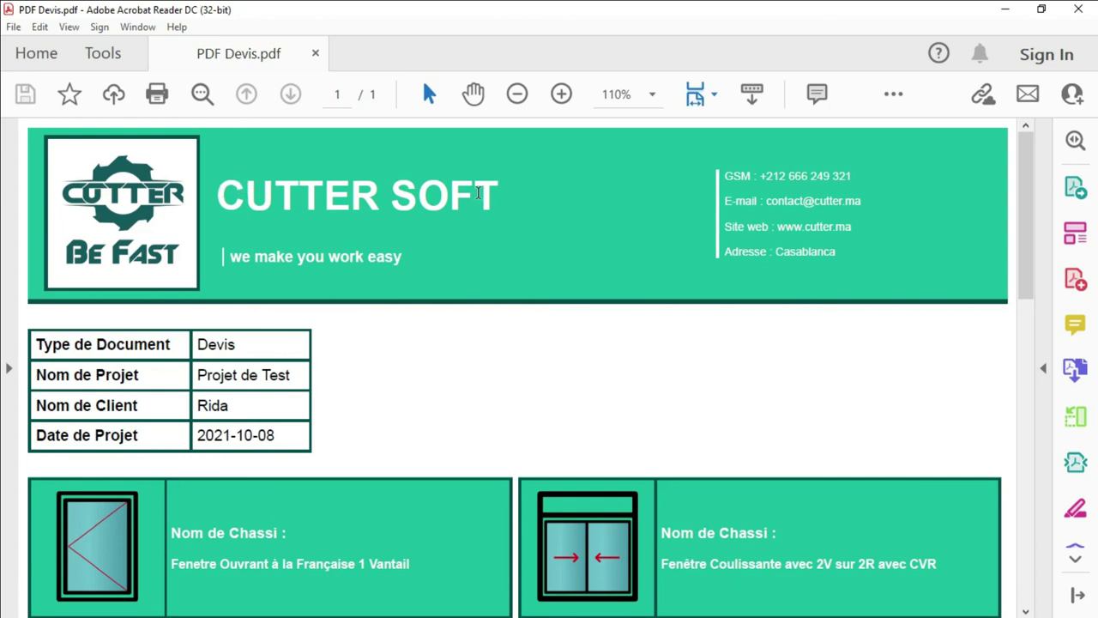
Step: Examine the quote's company header and its project name, client and date fields
triple_click(288, 193)
left_click(295, 250)
scroll(124, 374, "down", 3)
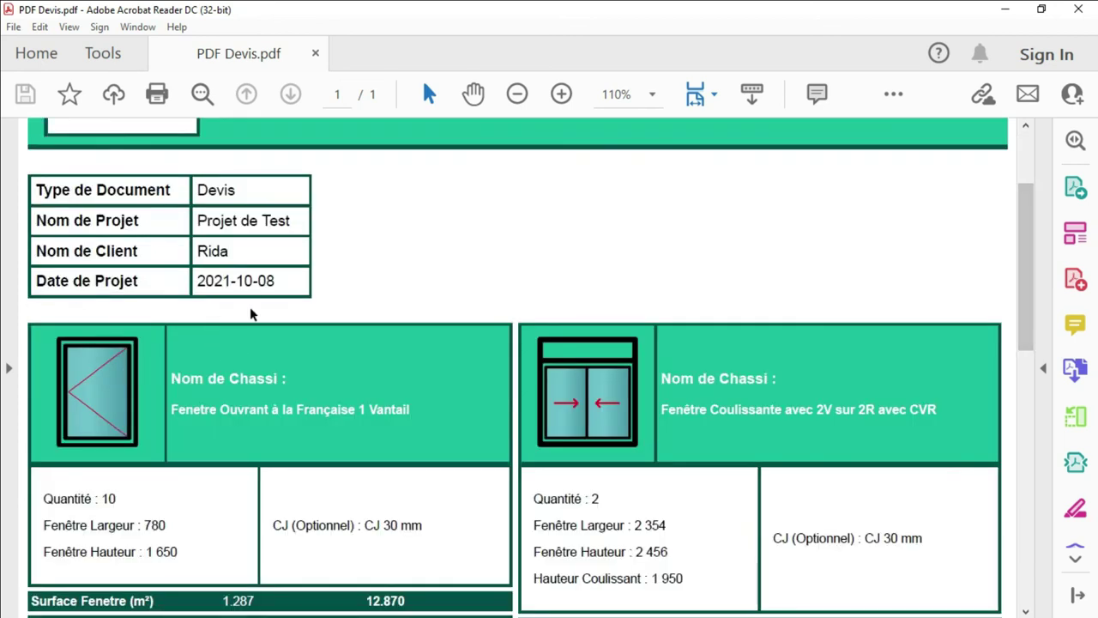
double_click(262, 221)
left_click(196, 251)
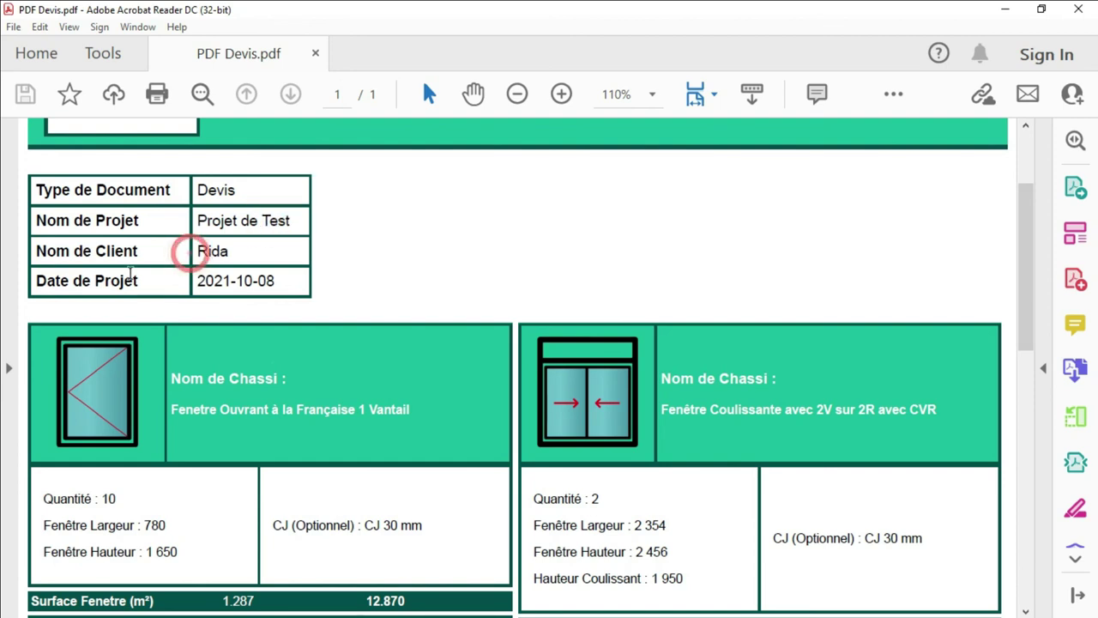
double_click(197, 250)
double_click(244, 280)
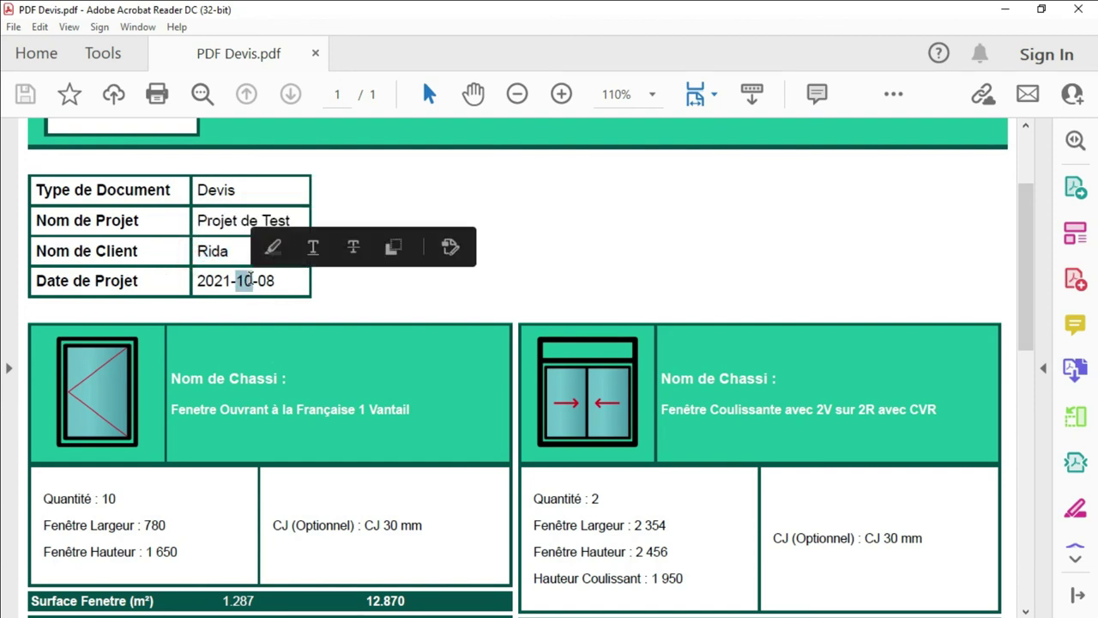
left_click(582, 250)
Step: Examine the quantity, dimensions and CJ option of the one-leaf window in the quote
scroll(583, 250, "down", 3)
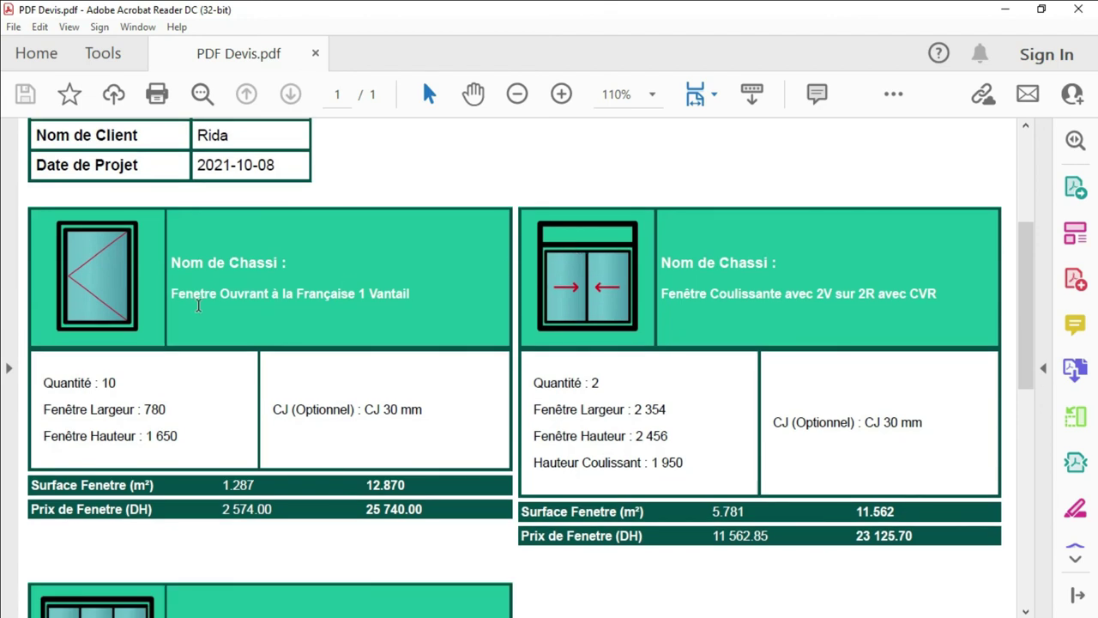
double_click(119, 383)
double_click(154, 409)
left_click_drag(88, 409, 191, 441)
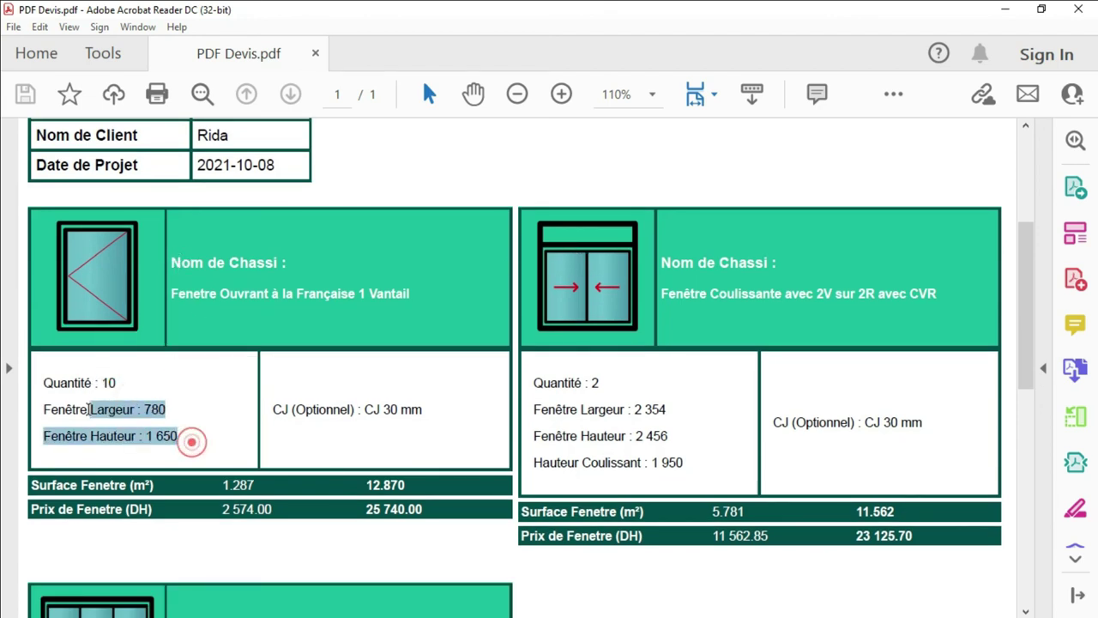
left_click(321, 400)
double_click(319, 403)
scroll(350, 340, "down", 1)
scroll(352, 343, "down", 1)
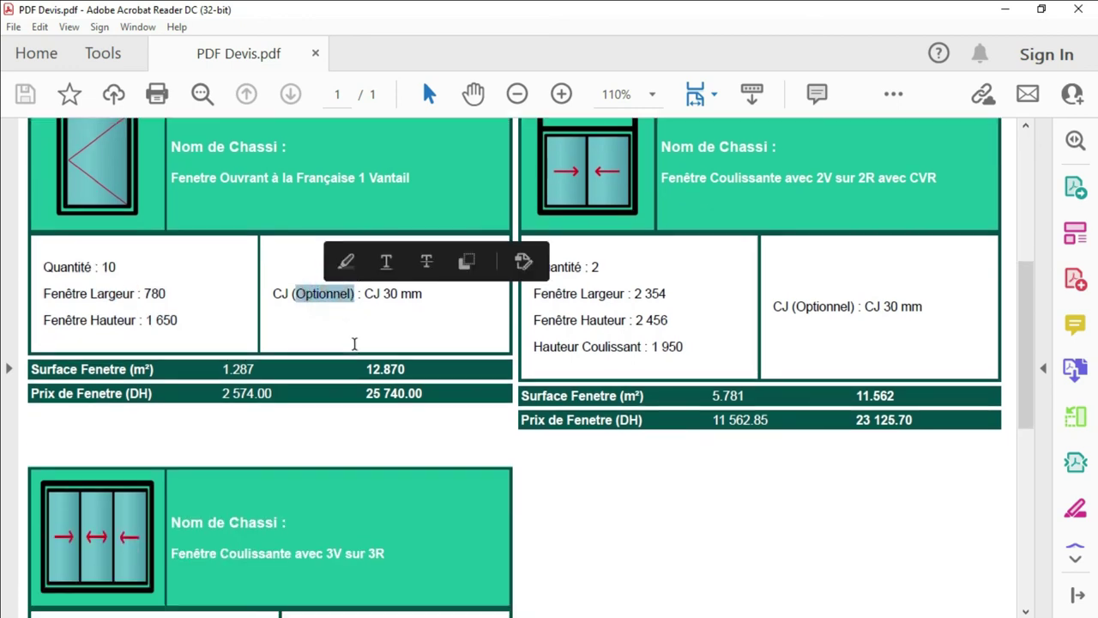
left_click(323, 375)
Step: Examine the area and price lines of the one-leaf window in the quote
scroll(103, 368, "down", 2)
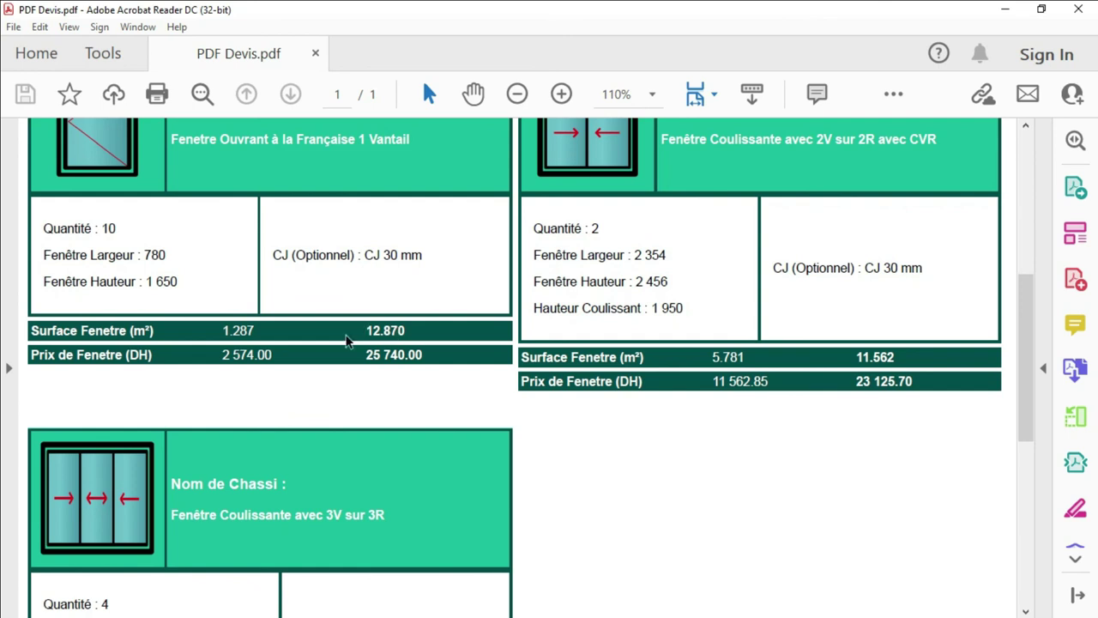
left_click_drag(31, 331, 424, 351)
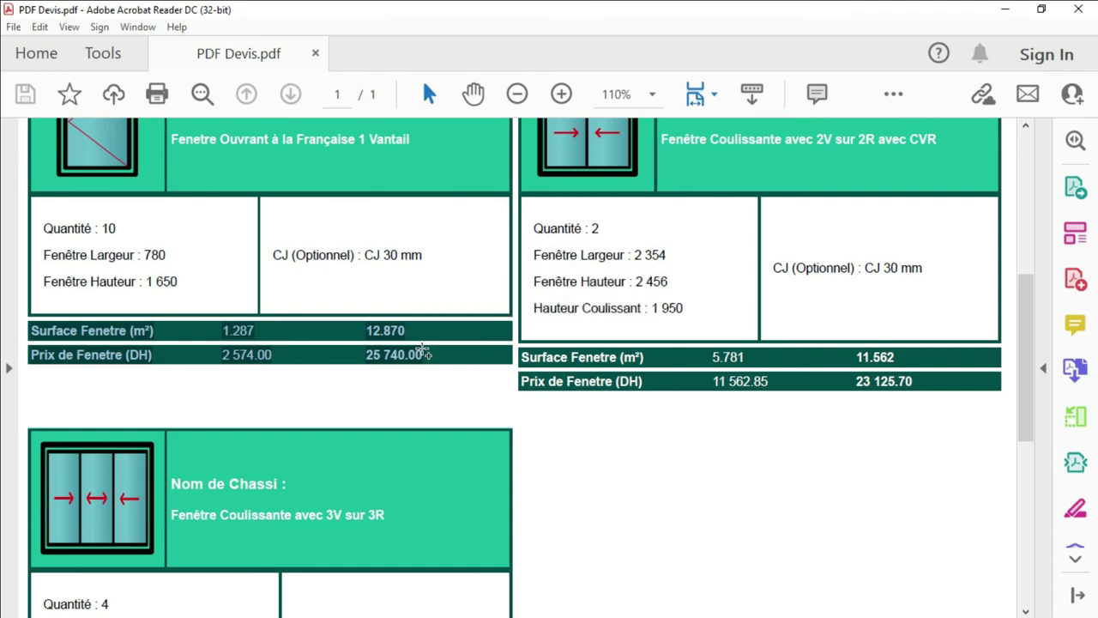
left_click(425, 352)
double_click(240, 338)
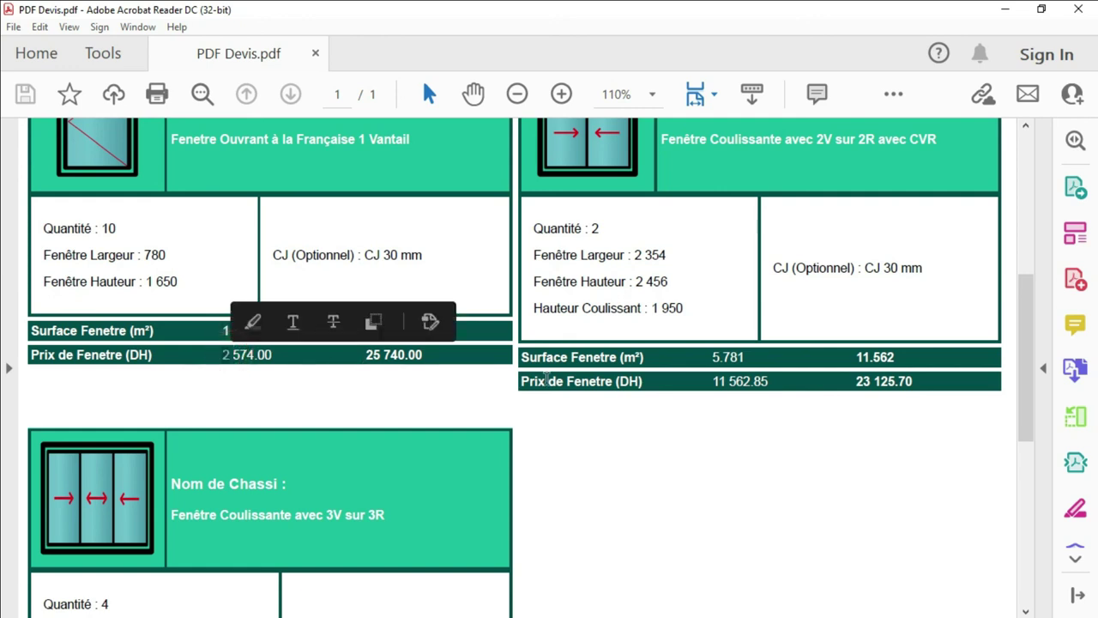
scroll(600, 379, "down", 1)
scroll(612, 369, "up", 3)
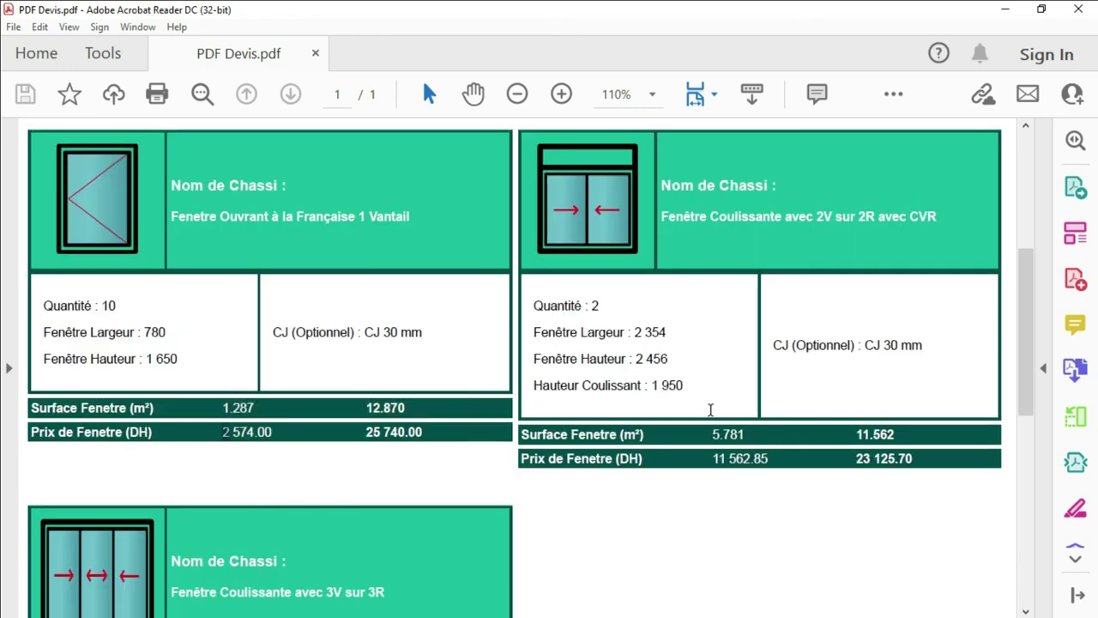
Step: Examine the total window area and total price at the end of the quote
scroll(711, 410, "down", 8)
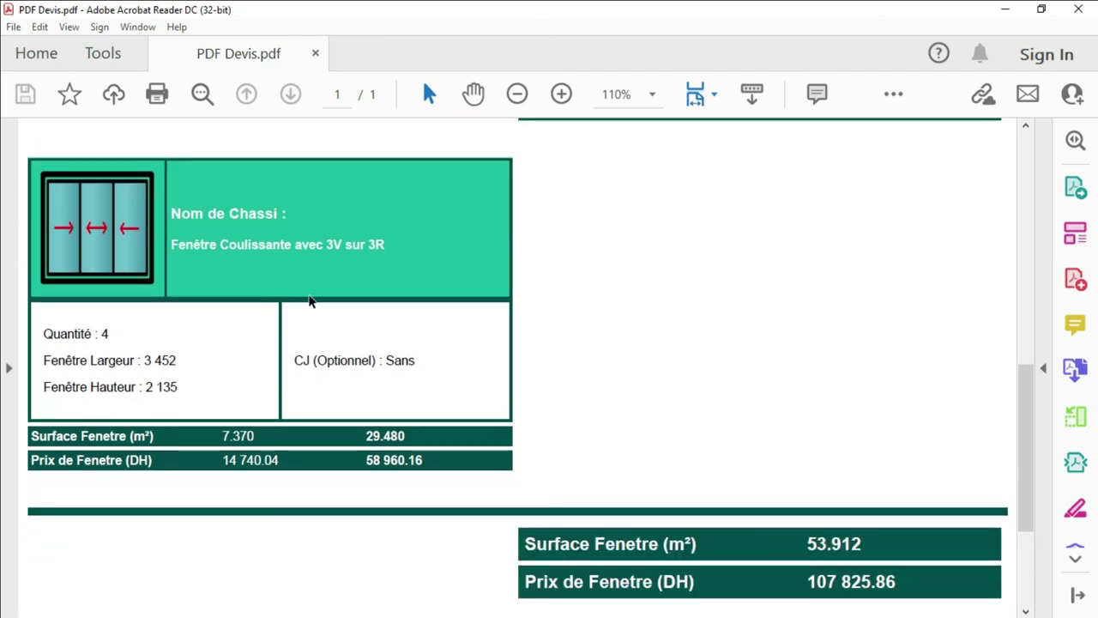
scroll(296, 360, "down", 5)
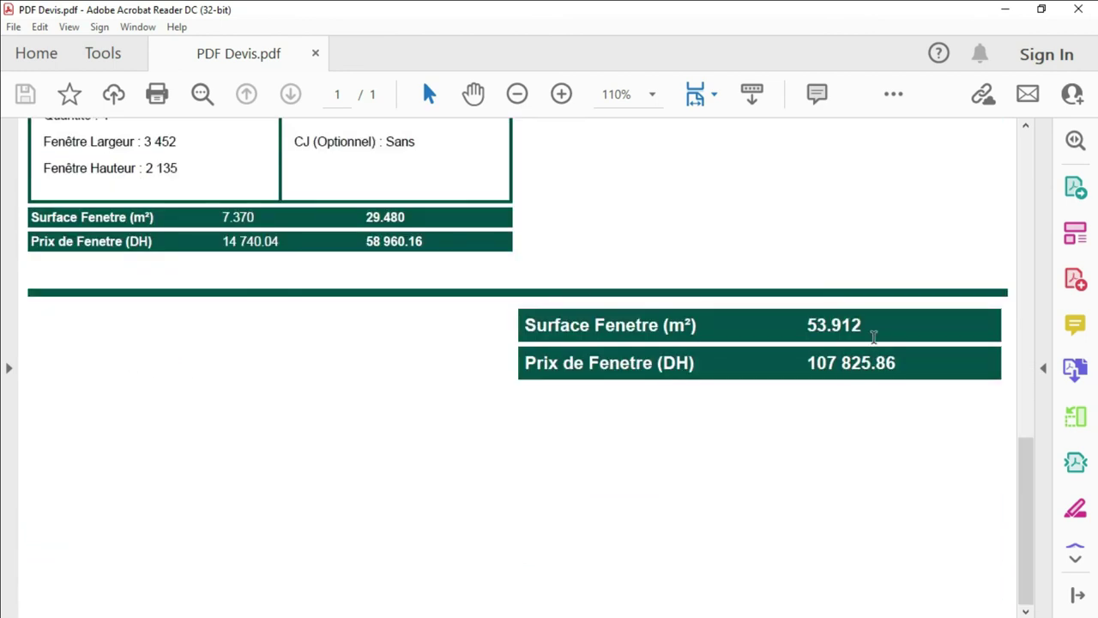
triple_click(603, 329)
triple_click(858, 330)
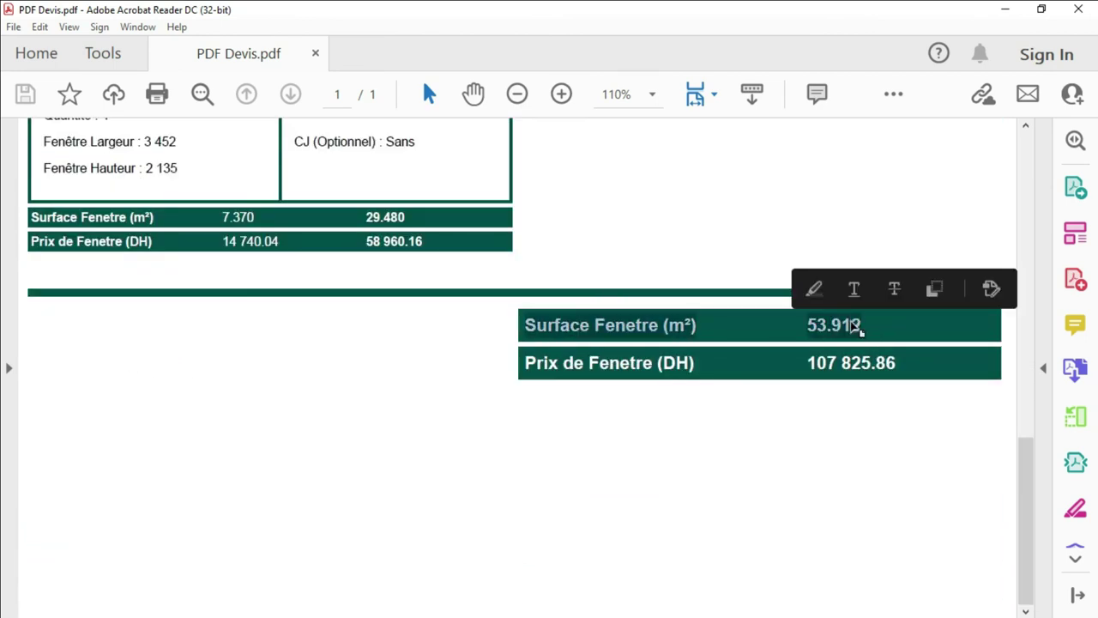
left_click(856, 329)
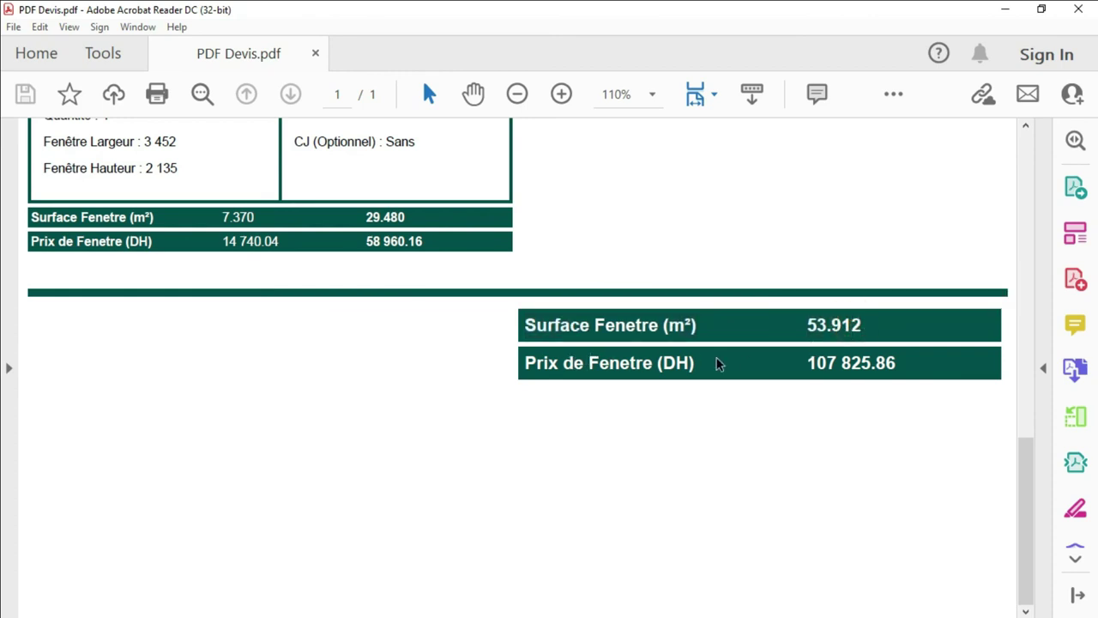
triple_click(826, 364)
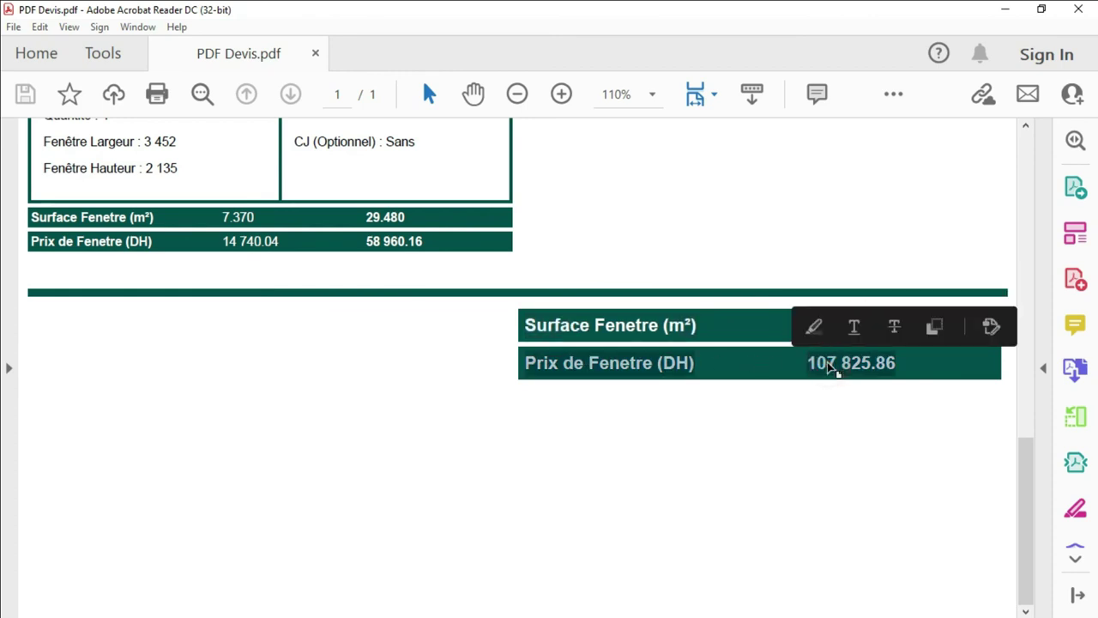
left_click(831, 367)
Step: Examine the area and price lines of the 2V sur 2R sliding window with CVR
scroll(839, 369, "up", 3)
scroll(839, 361, "up", 6)
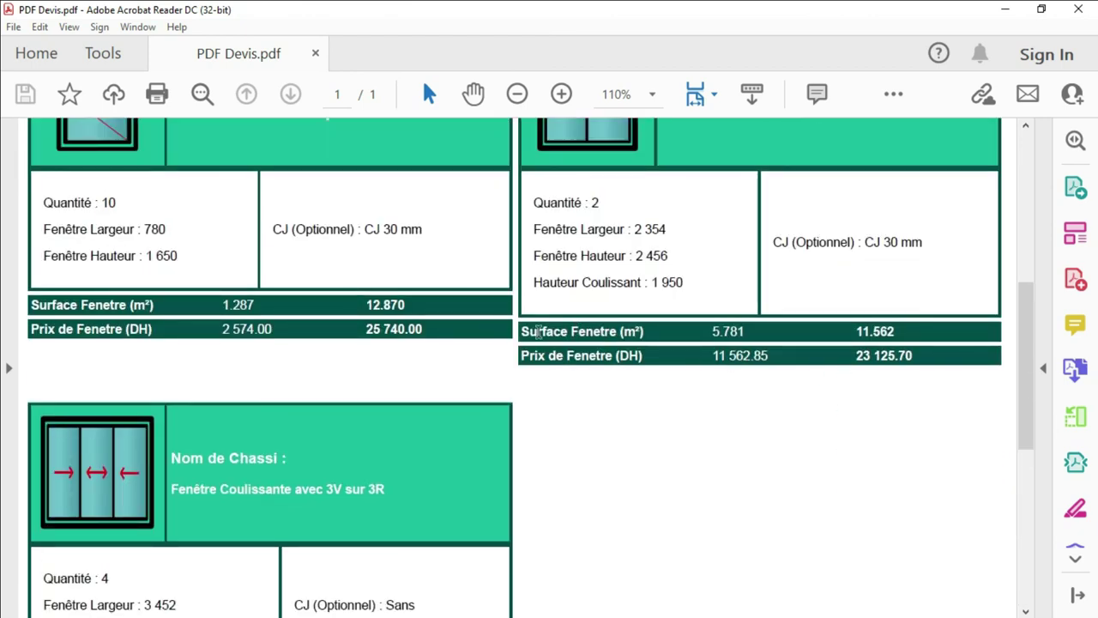
left_click_drag(525, 331, 889, 370)
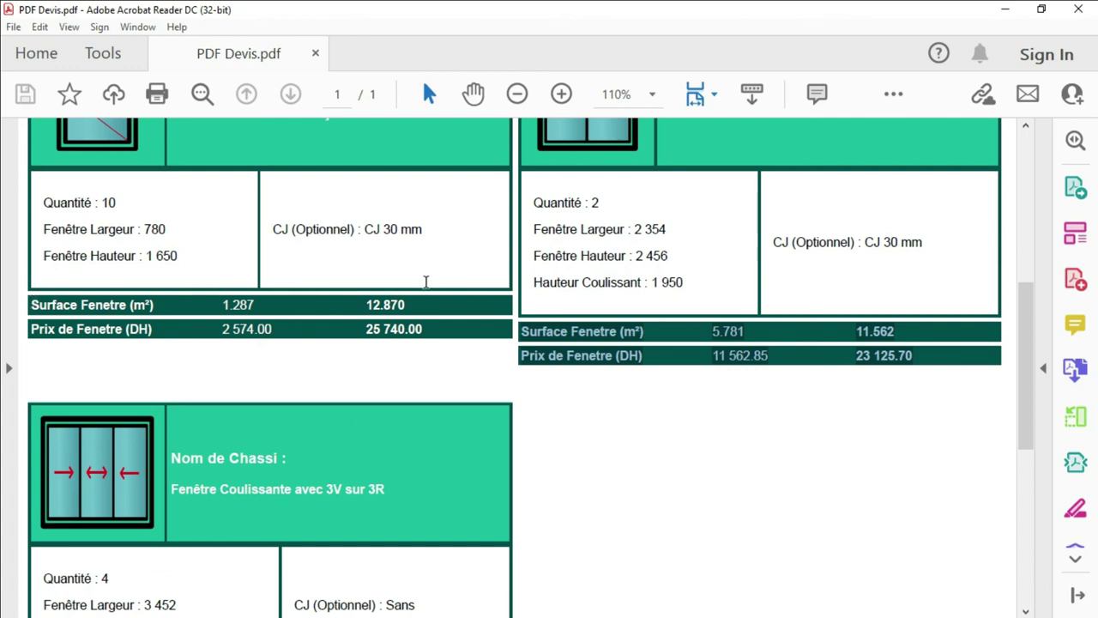
Step: Close the quote PDF and the Bureau folder window to return to the project results
scroll(429, 280, "up", 3)
left_click_drag(1020, 253, 1022, 152)
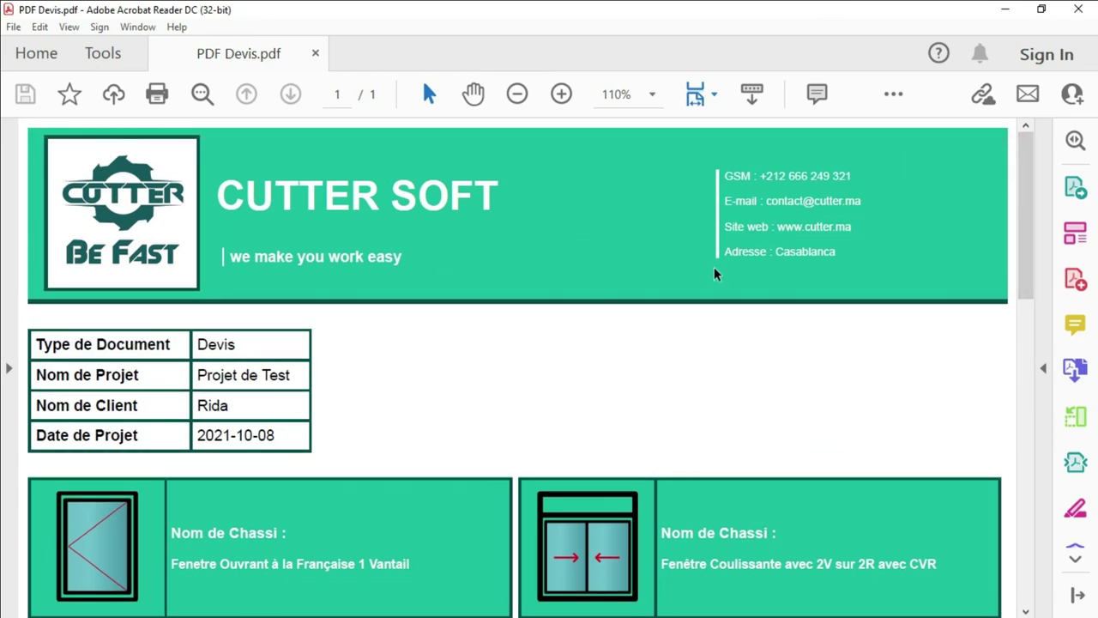
key("alt+F4")
left_click(926, 49)
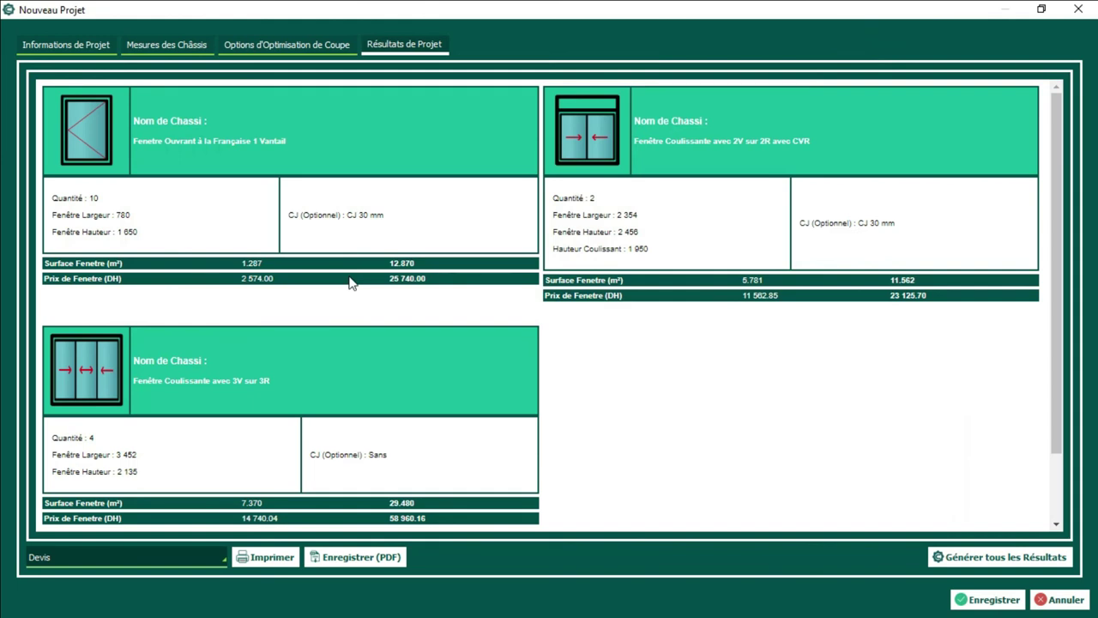
Step: Display the Prix de Revient report and the Fiche de Production (Détails de Châssis) report in the project results
left_click(192, 567)
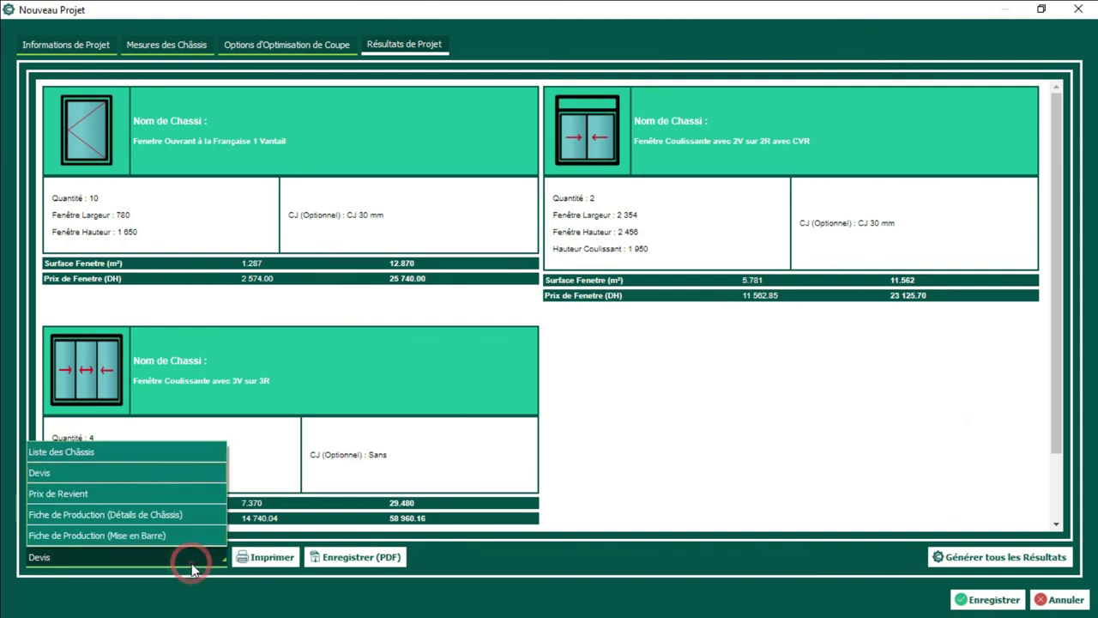
left_click(177, 493)
left_click(190, 552)
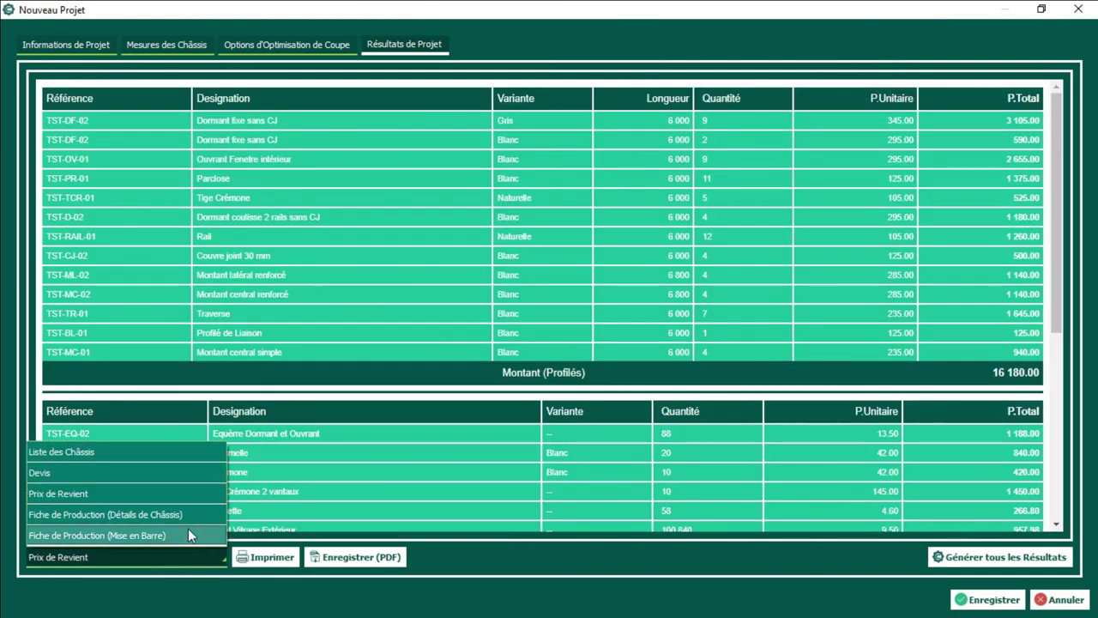
left_click(178, 514)
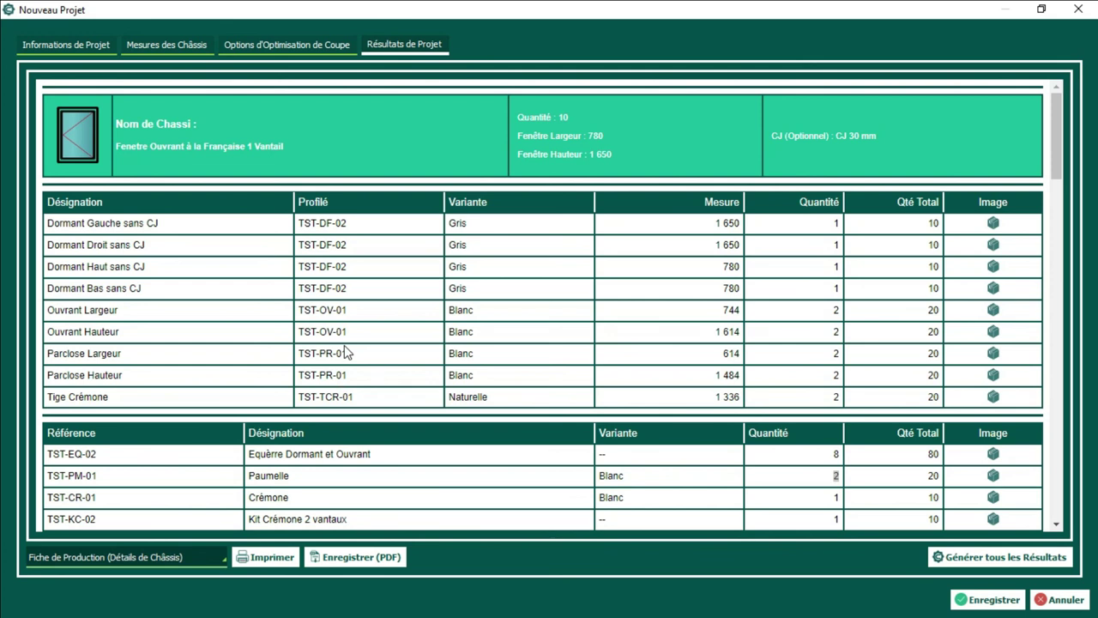
Step: Set the ten-piece one-leaf window's width to 800 and height to 1400 in the frame measurements, declining to keep the current parameters
left_click(343, 49)
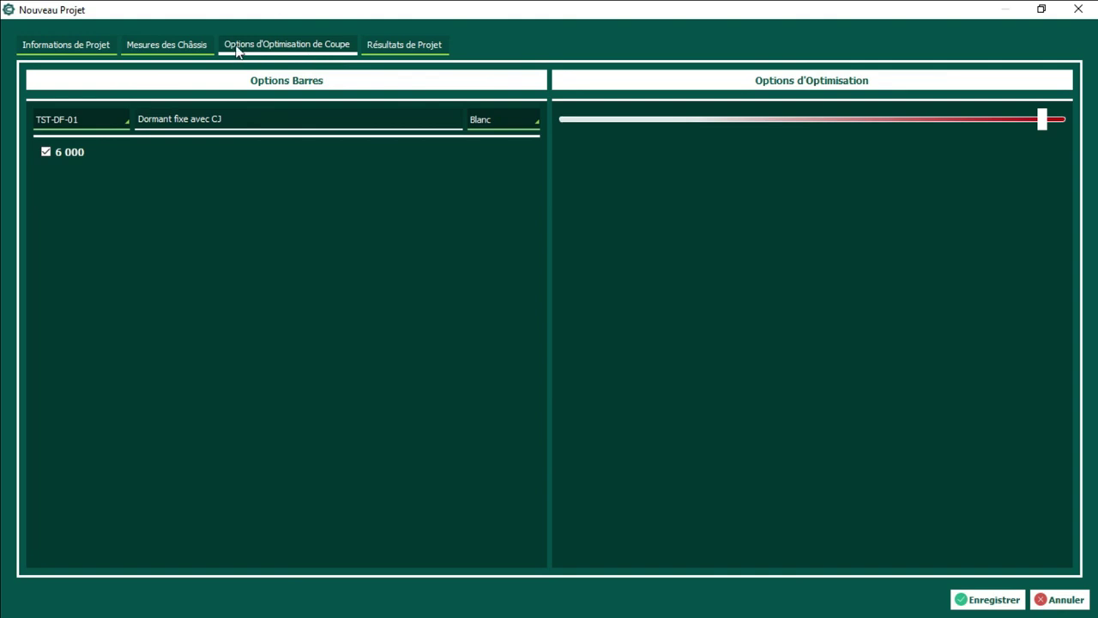
left_click(163, 46)
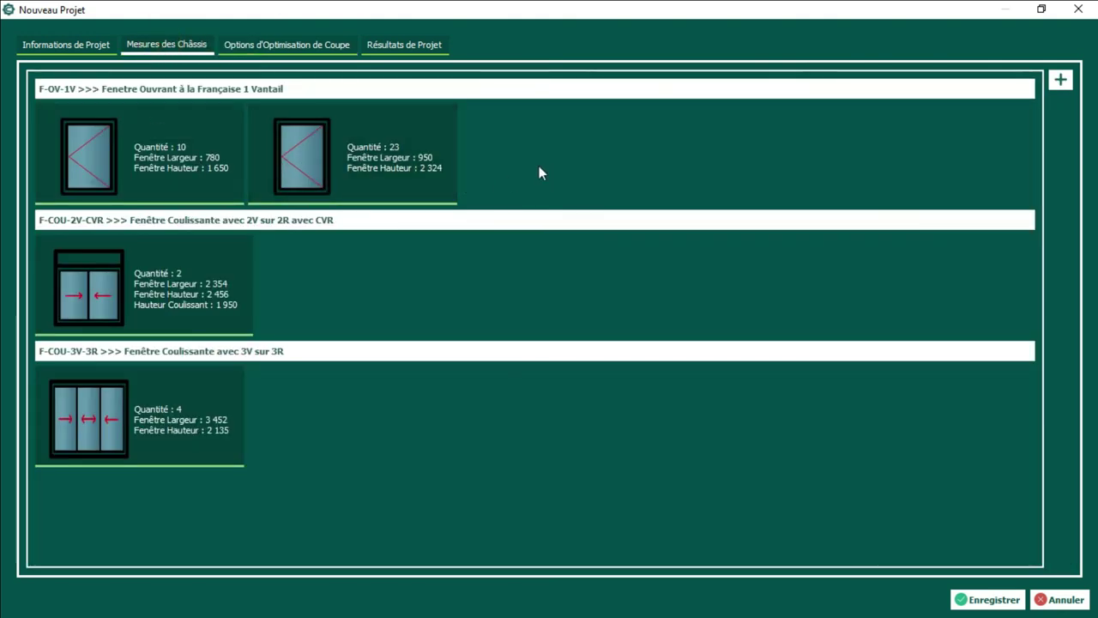
left_click(191, 166)
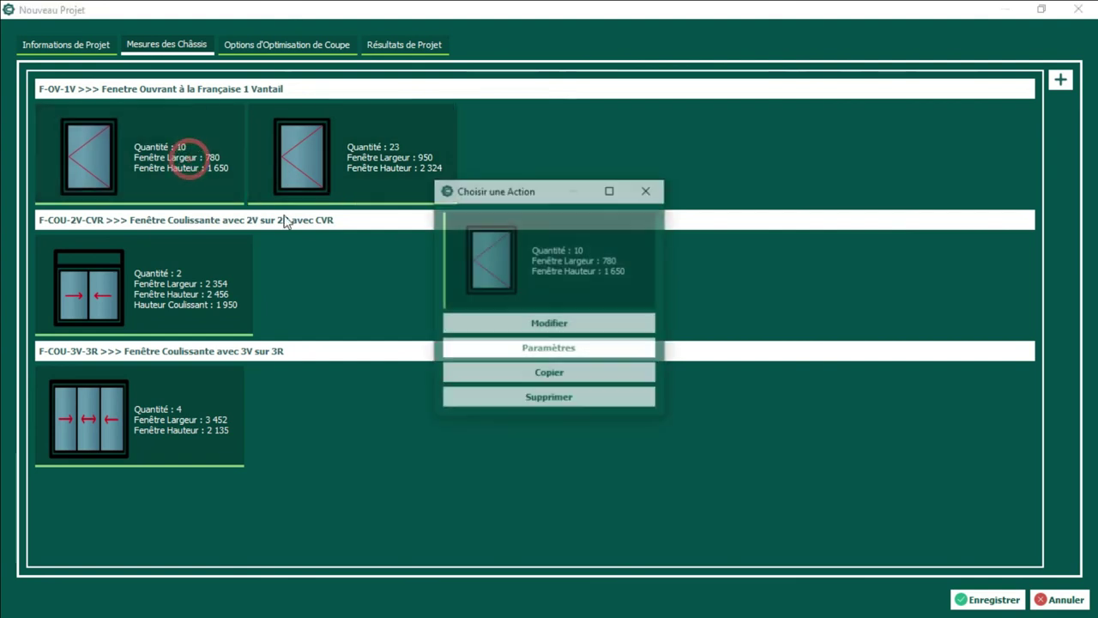
left_click(512, 326)
double_click(579, 326)
type("800")
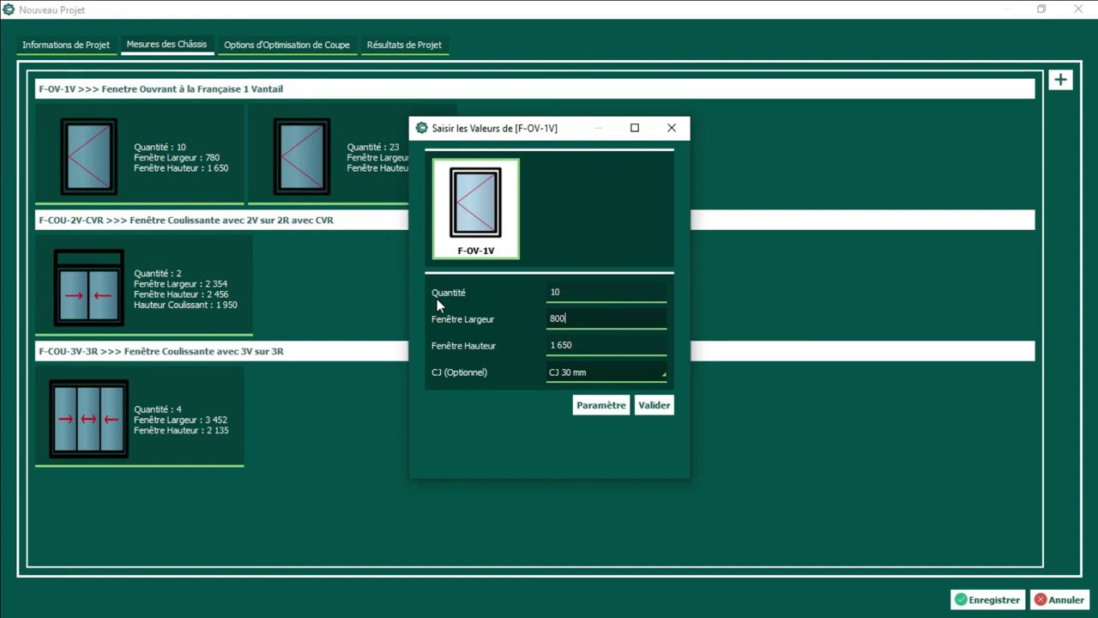
left_click(668, 410)
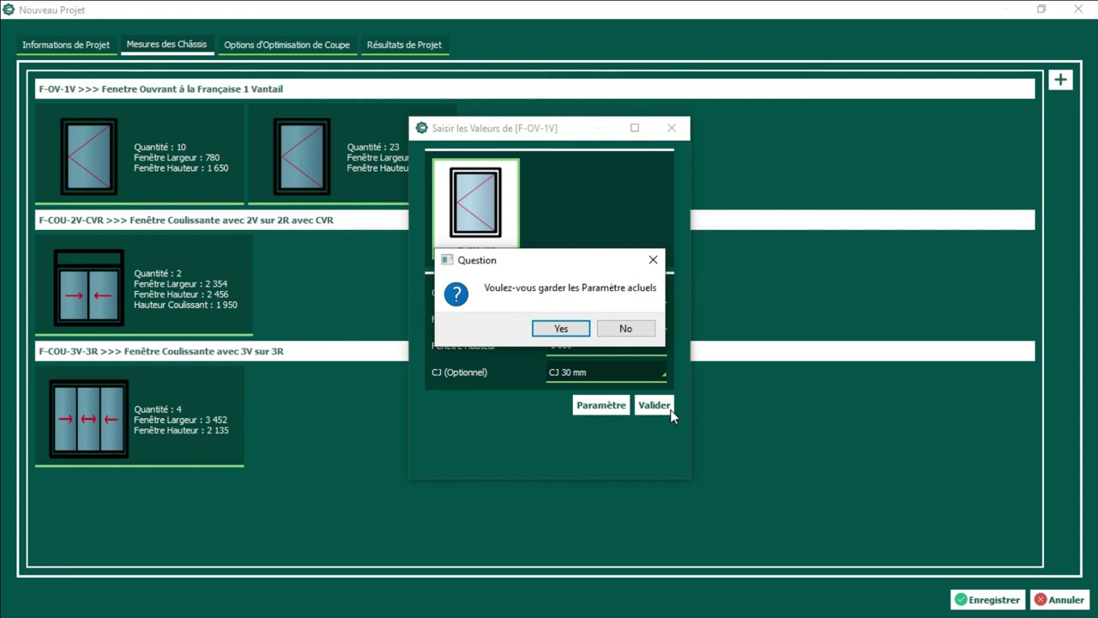
left_click(628, 331)
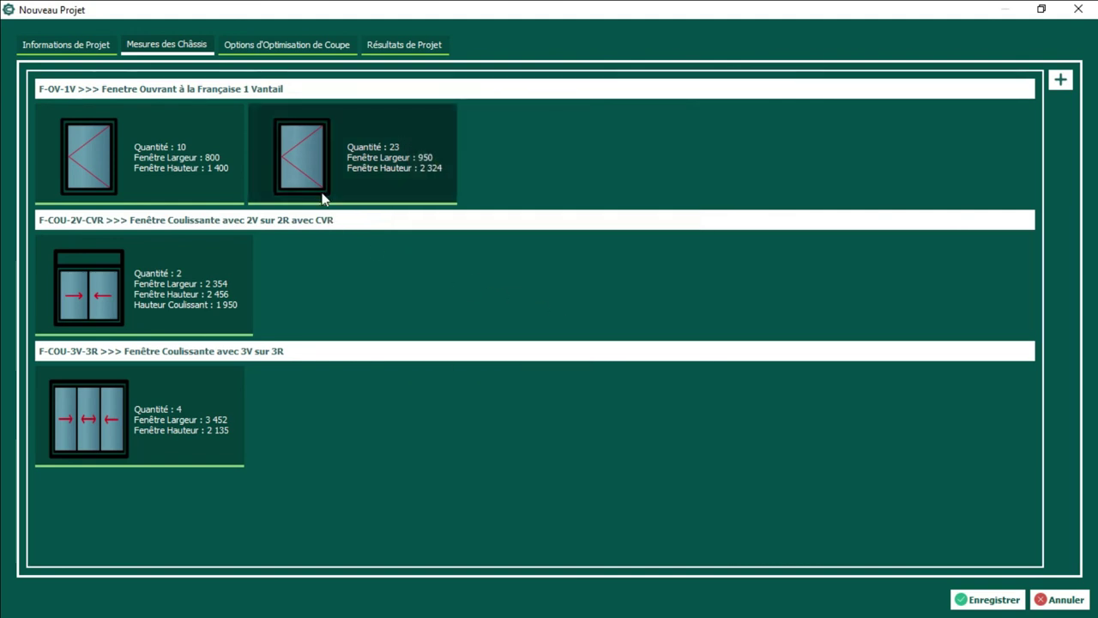
mouse_move(323, 196)
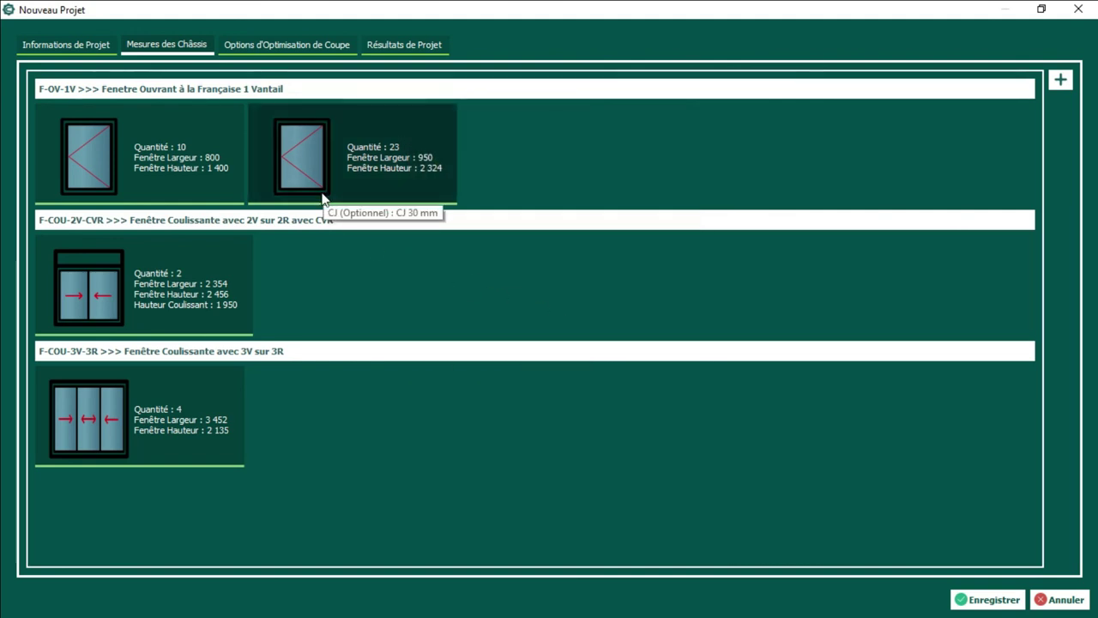
left_click(425, 144)
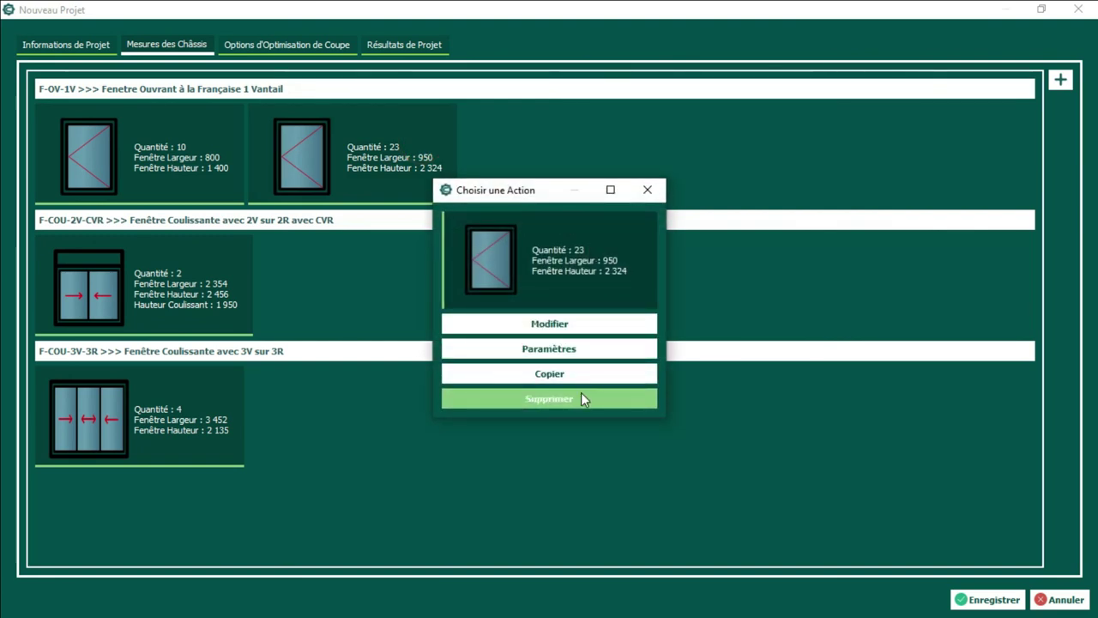
left_click(647, 190)
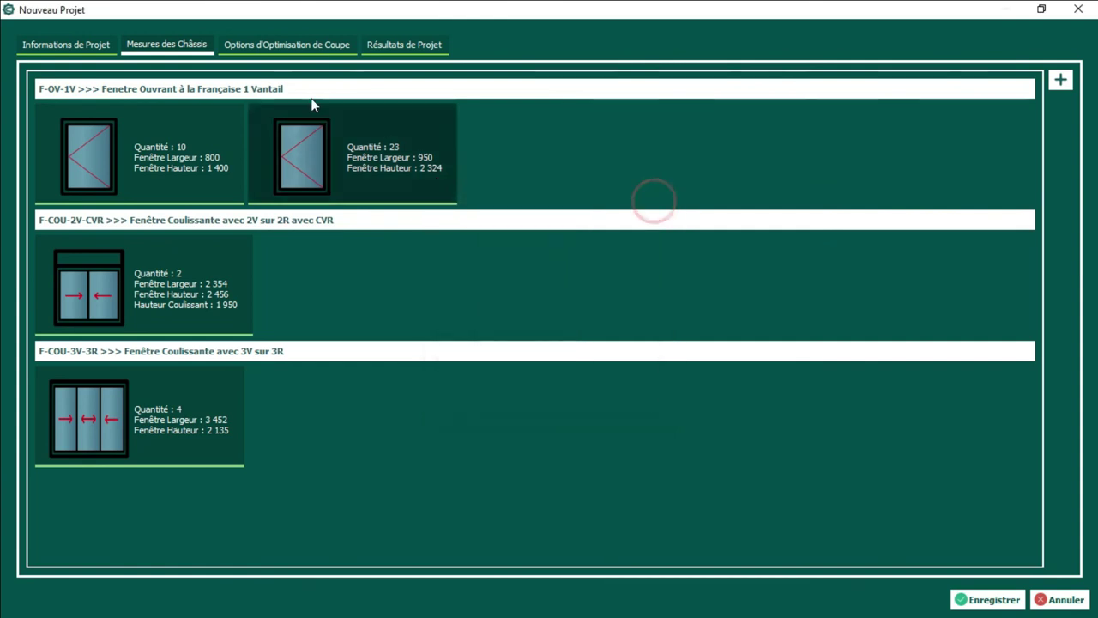
left_click(96, 48)
left_click(135, 41)
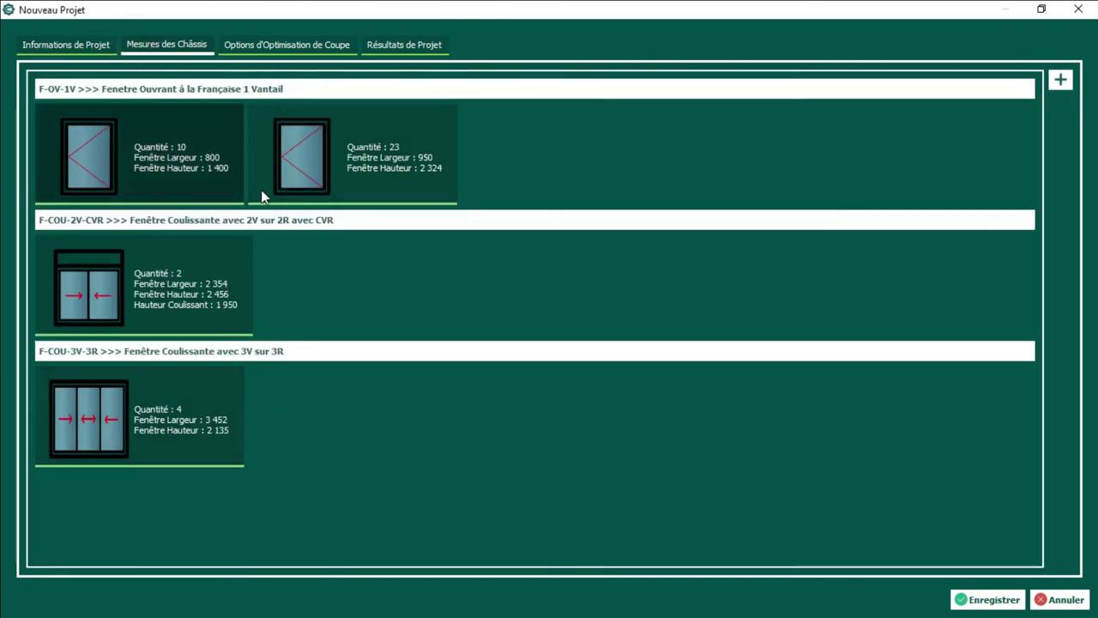
Step: Save the project with the modified window measurements and keep it open
left_click(986, 602)
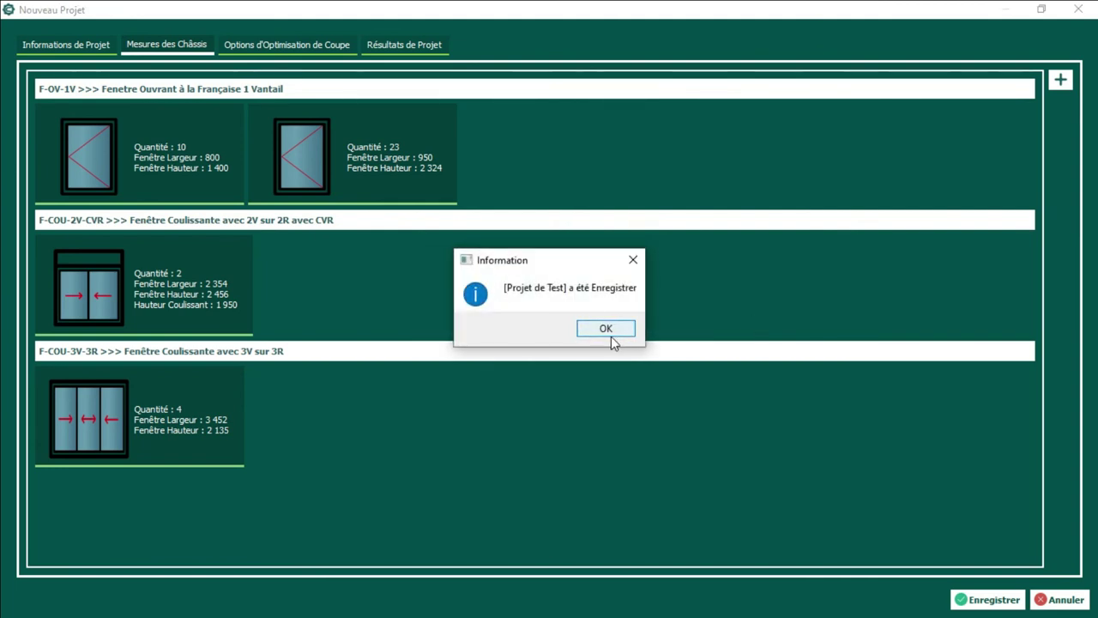
left_click(606, 329)
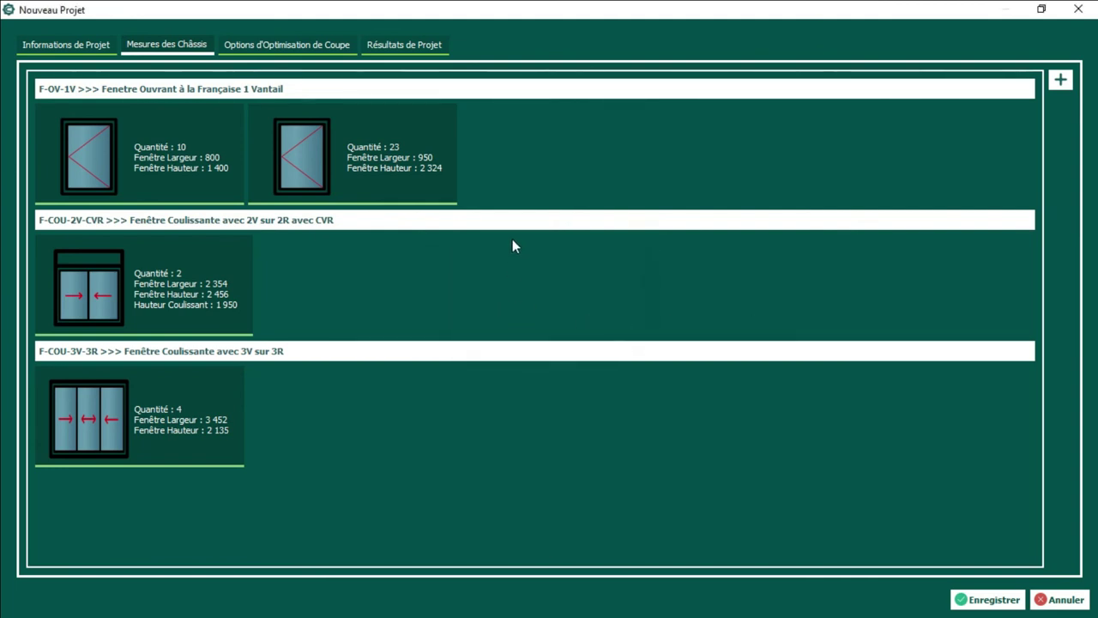
mouse_move(146, 139)
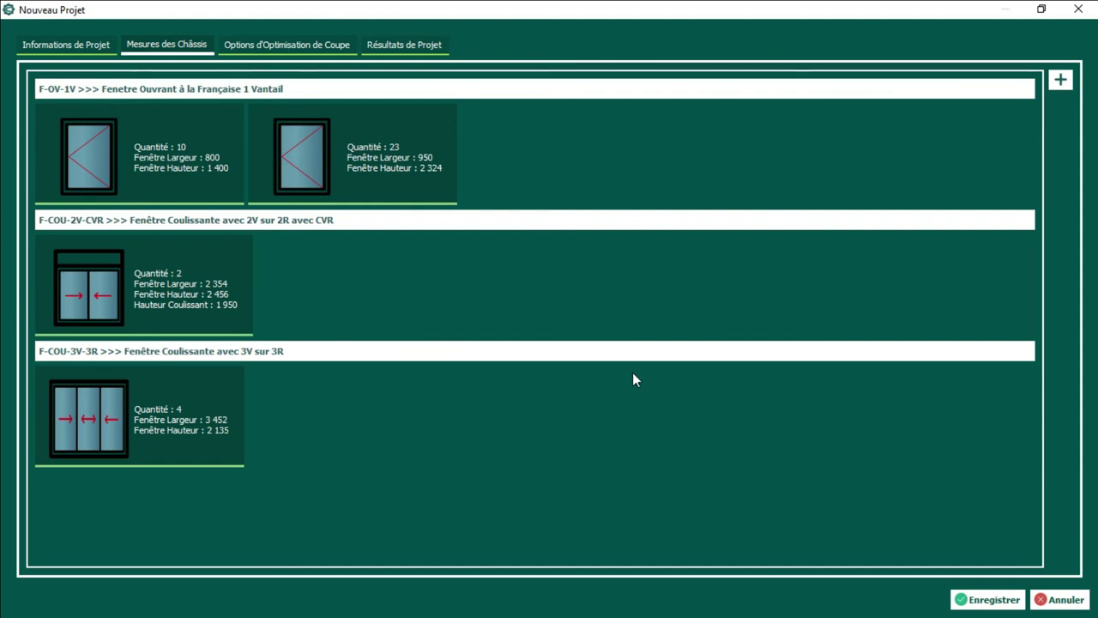
left_click(1078, 8)
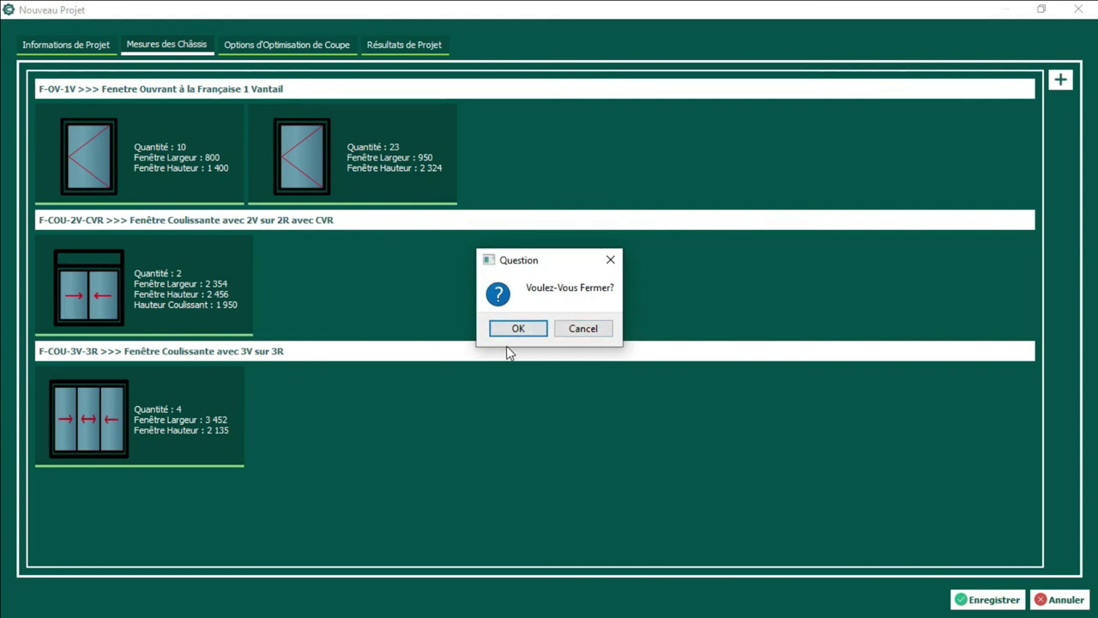
left_click(569, 333)
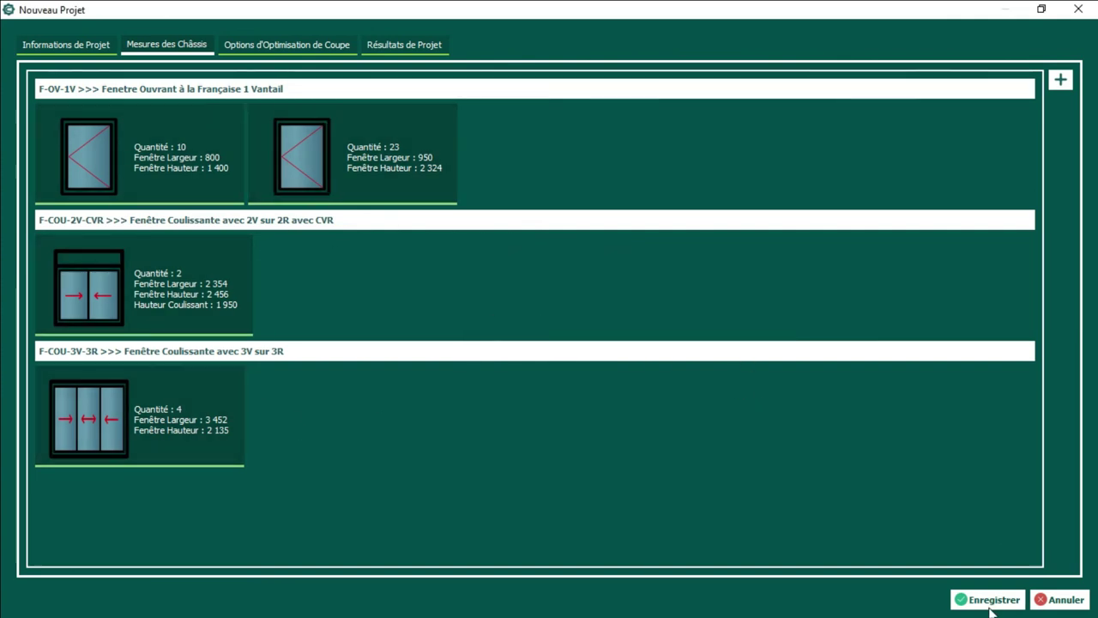
Step: Save the project again and close it to return to the project list
left_click(1017, 599)
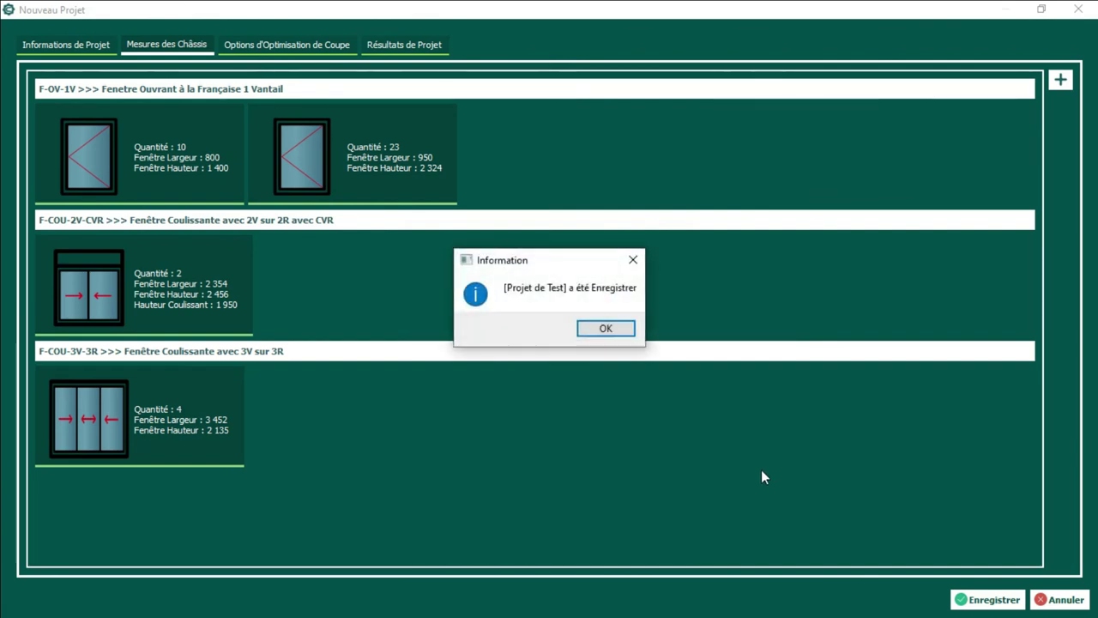
left_click(606, 329)
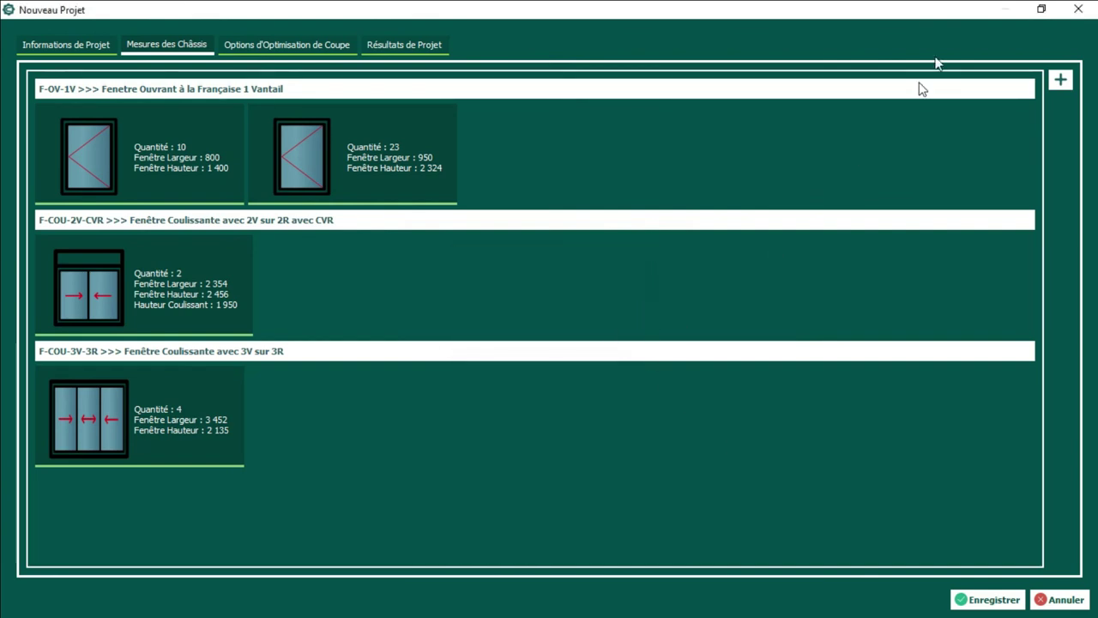
left_click(1078, 8)
left_click(519, 328)
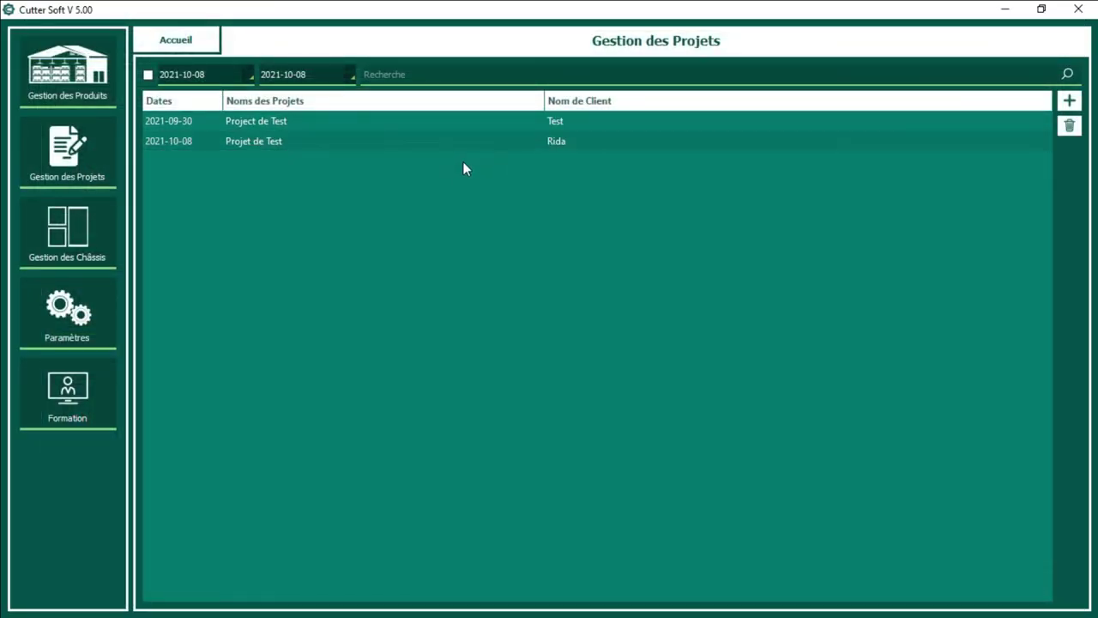
Step: Reopen the 2021-10-08 project "Projet de Test" in a maximized window and check its measurements, cutting optimization options and results
double_click(405, 142)
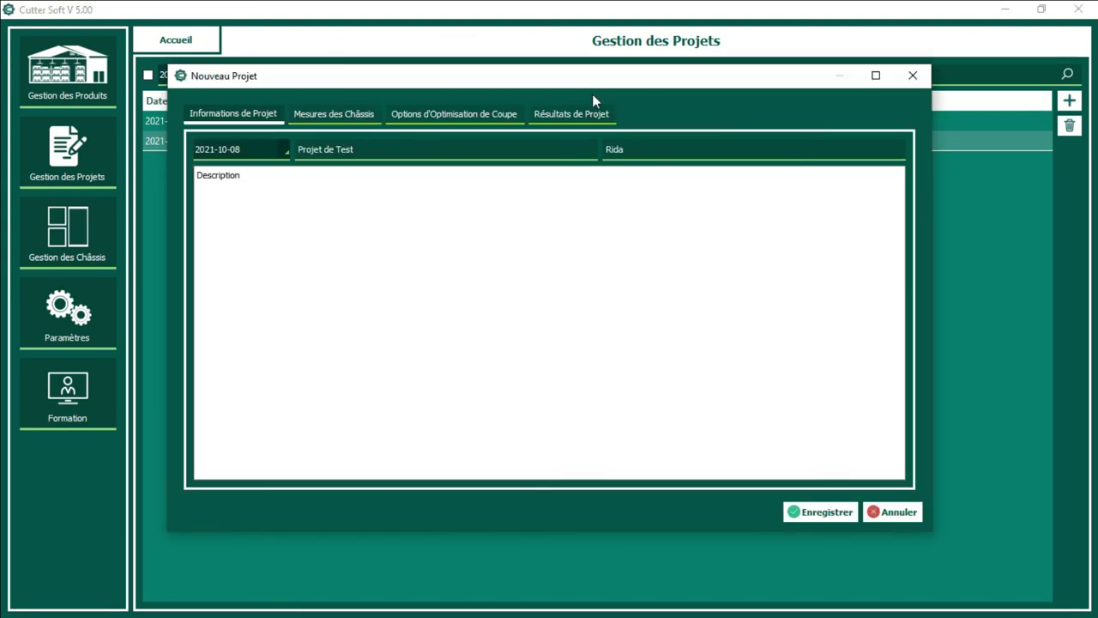
double_click(593, 86)
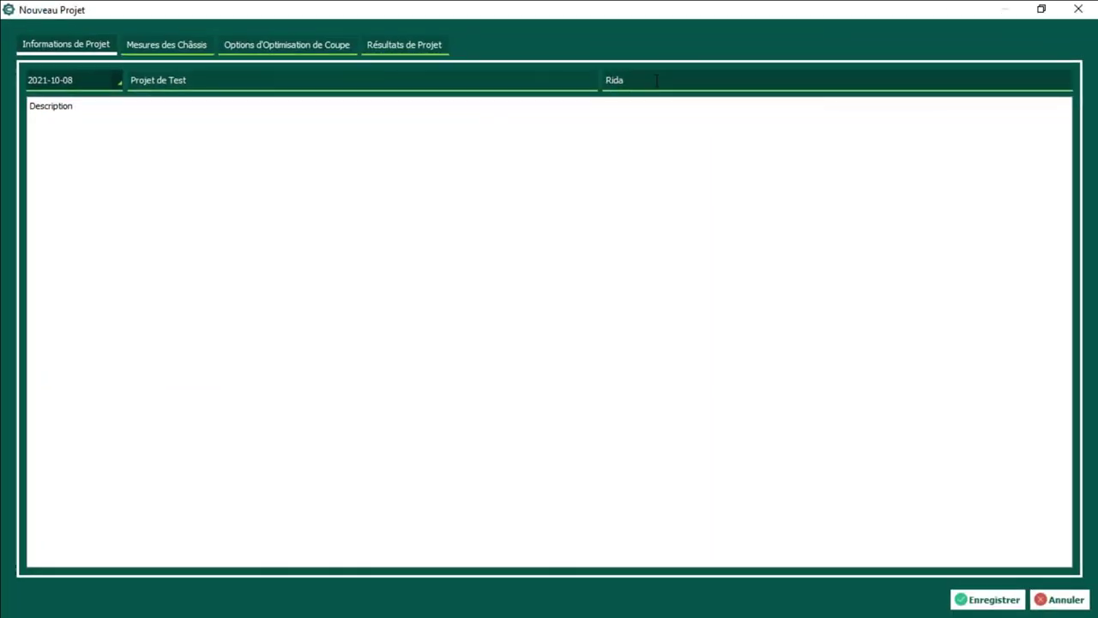
left_click(172, 47)
left_click(257, 45)
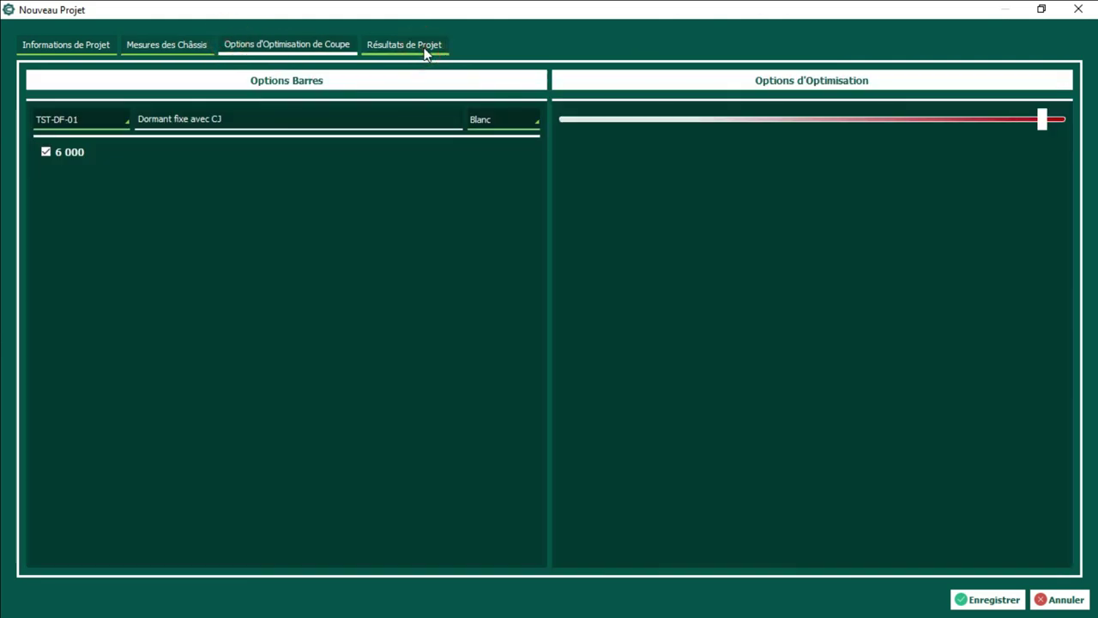
left_click(424, 51)
left_click(155, 51)
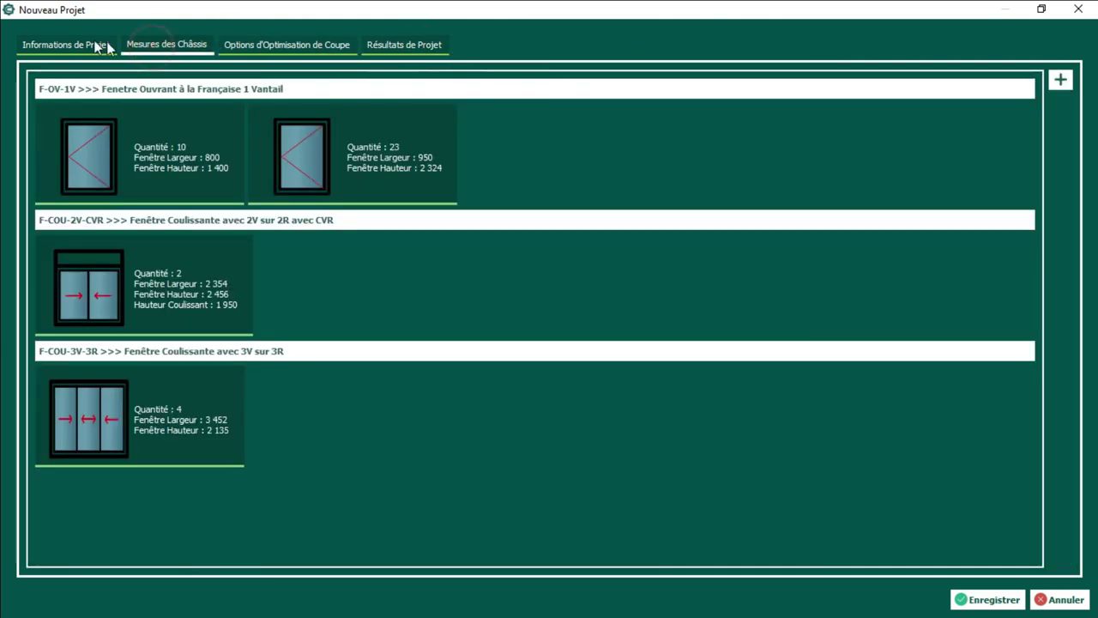